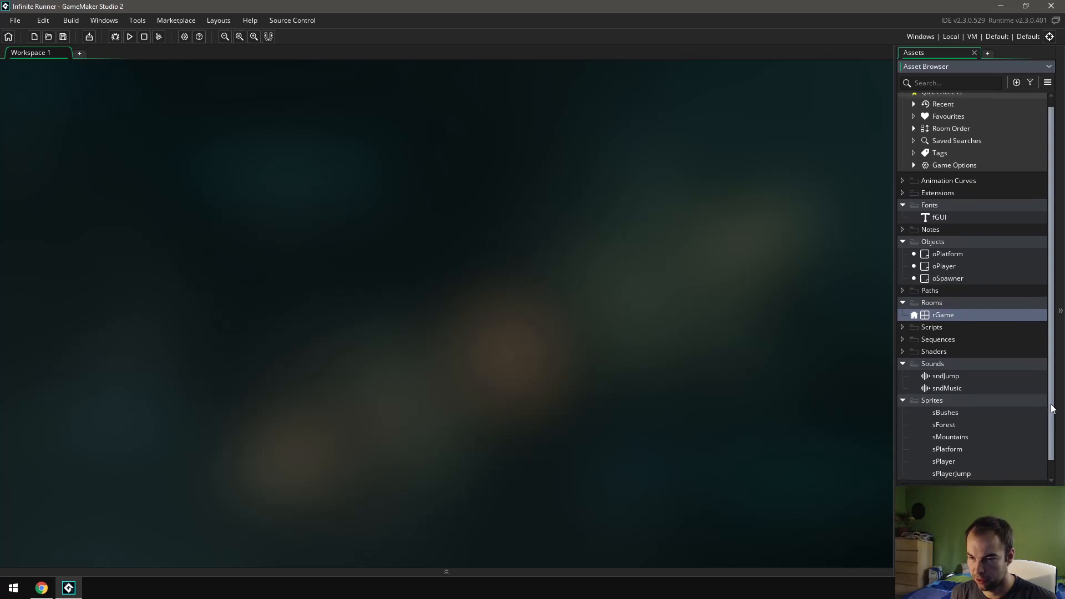
# - Open the rGame room, set its width and height to 640 each, and close the room
pyautogui.scroll(1, 1036, 392)
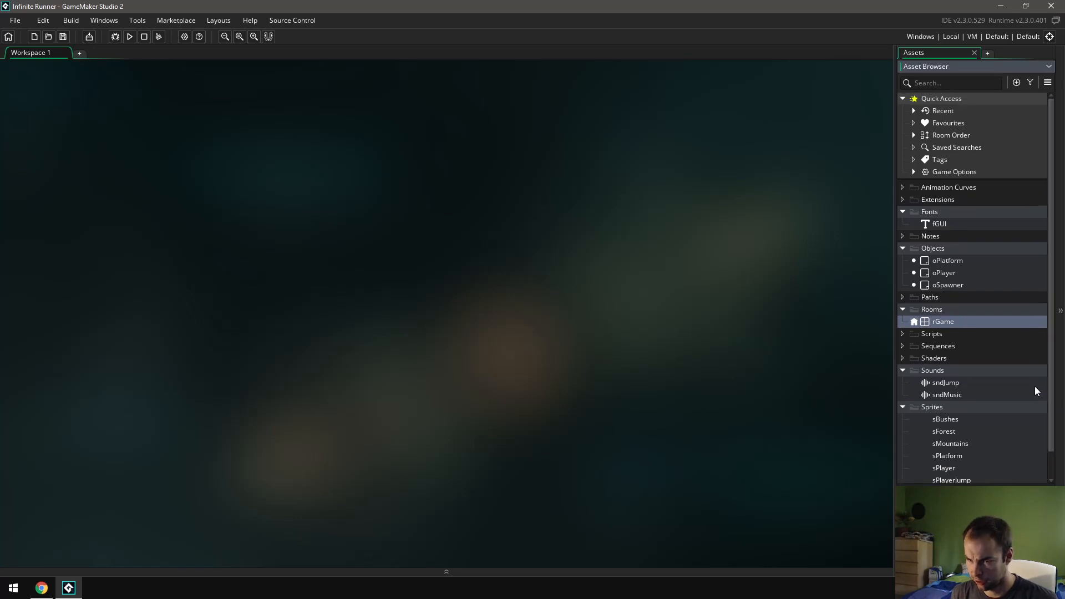
pyautogui.doubleClick(942, 324)
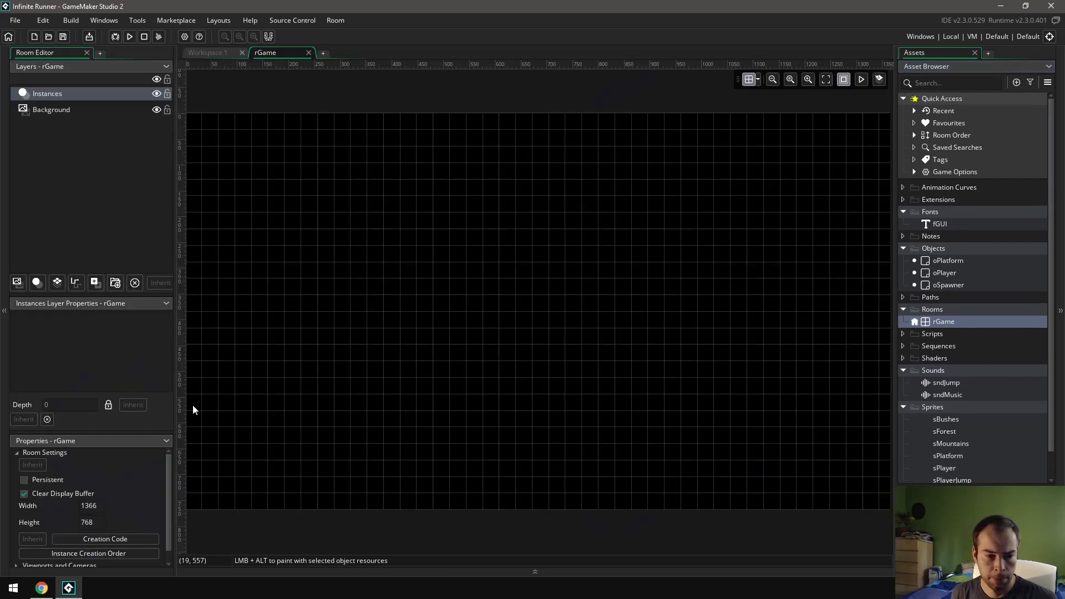
pyautogui.scroll(-2, 168, 474)
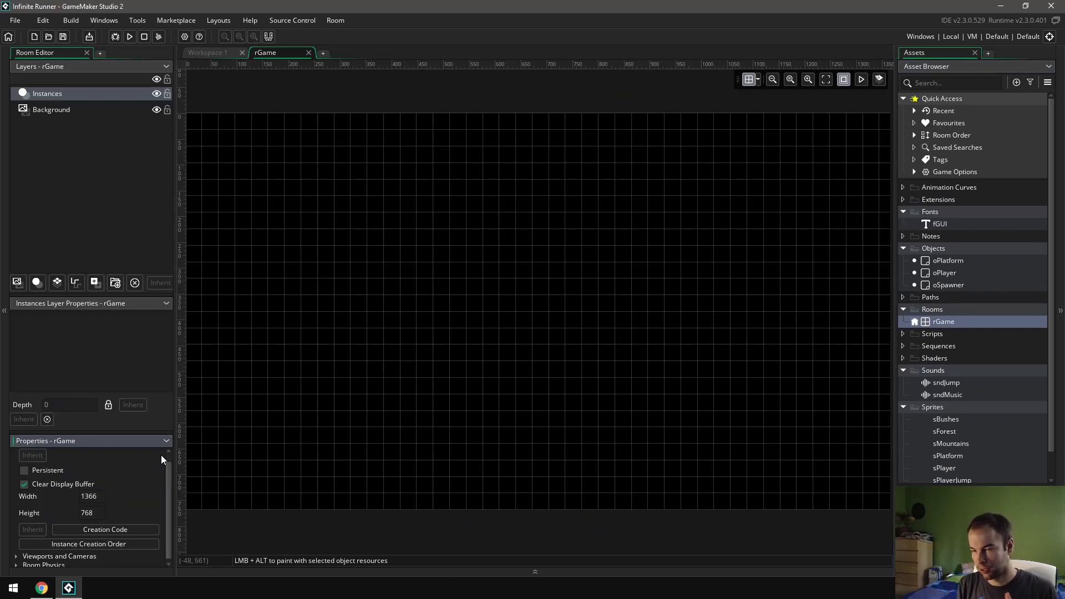
pyautogui.click(94, 498)
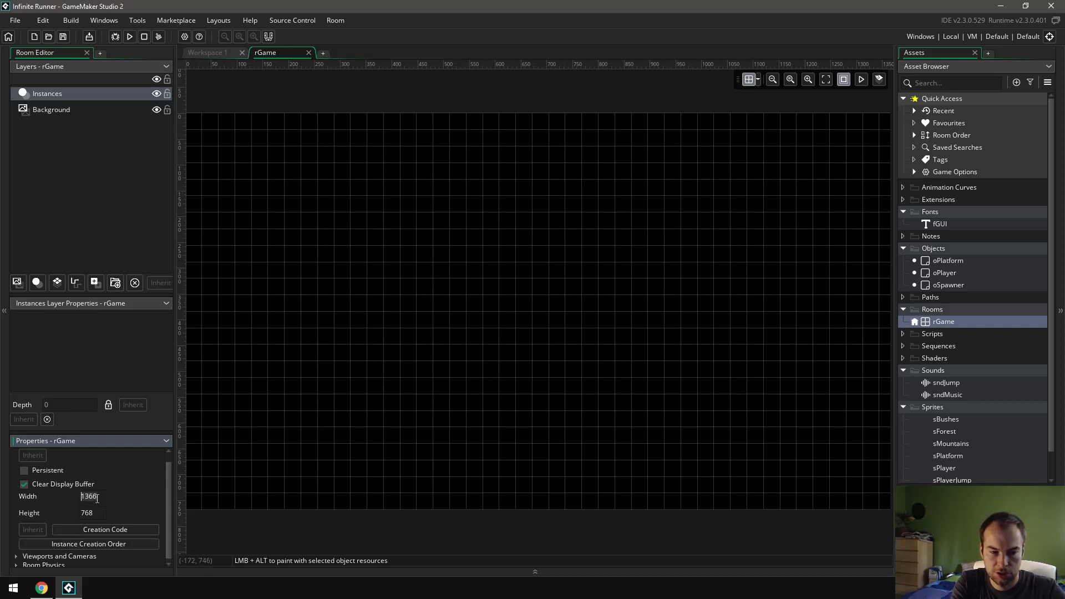
pyautogui.write('640')
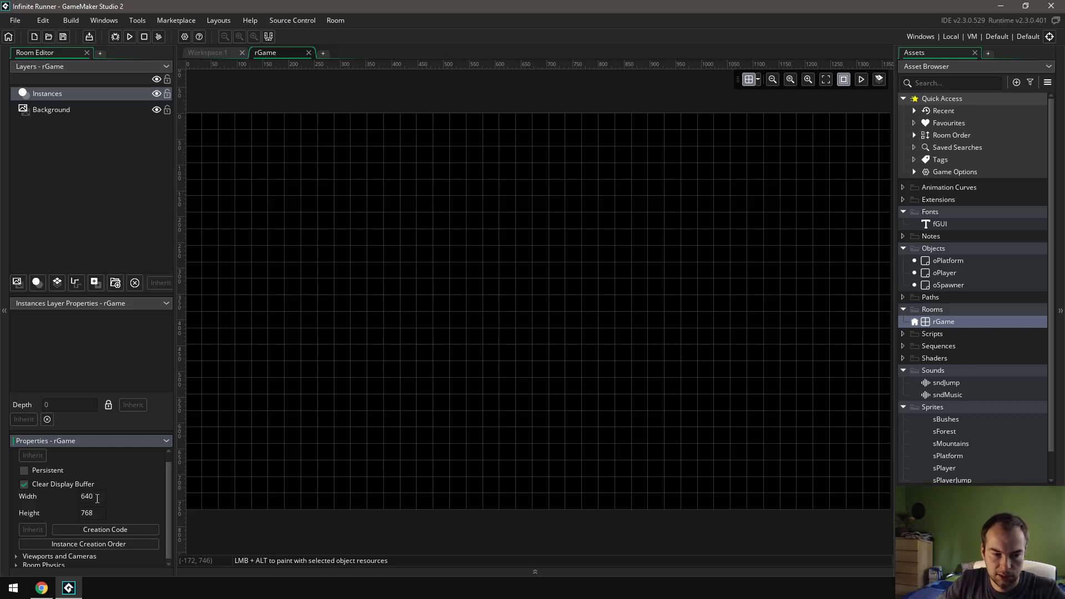
pyautogui.click(93, 512)
pyautogui.doubleClick(94, 512)
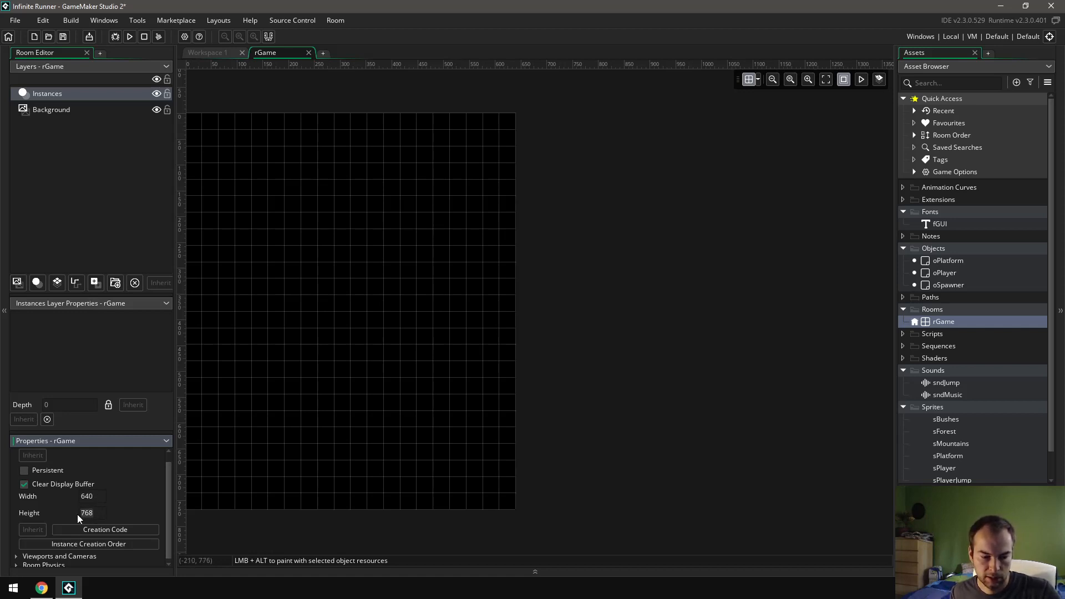
pyautogui.write('640')
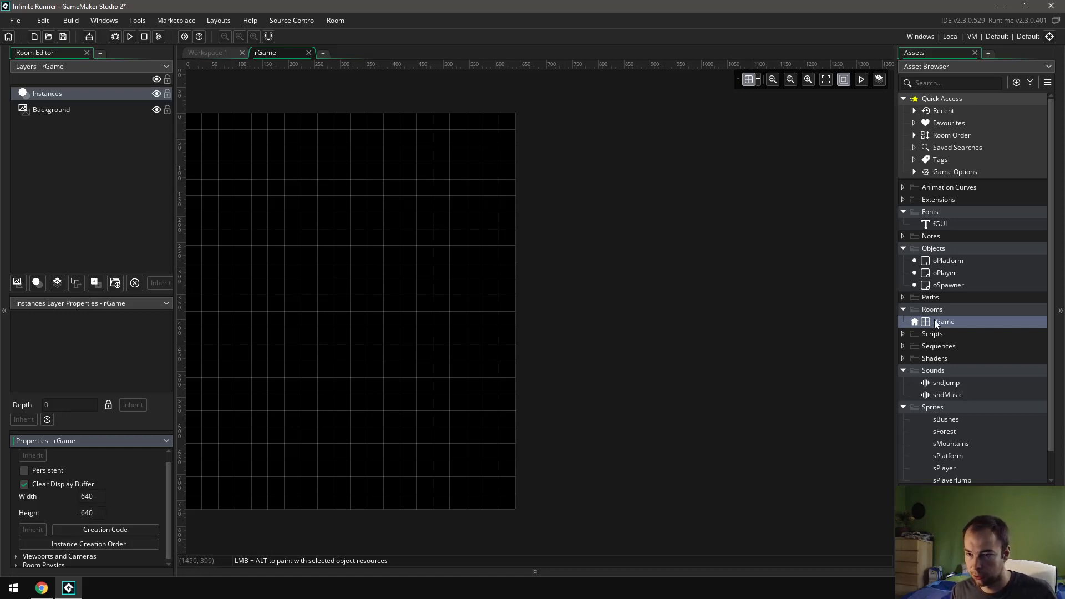
pyautogui.click(96, 500)
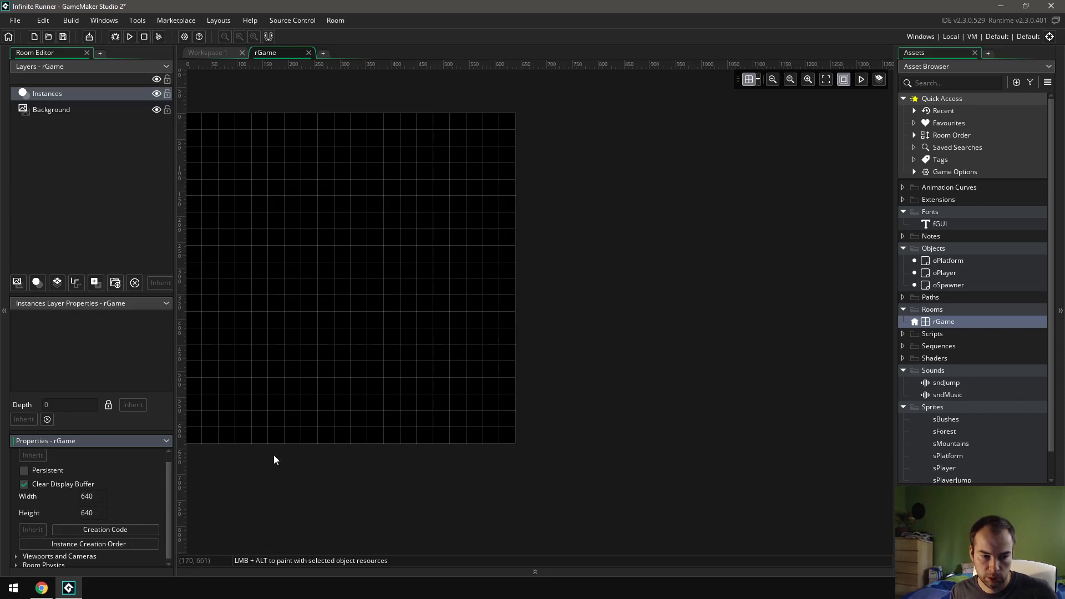
pyautogui.moveTo(274, 460); pyautogui.dragTo(433, 459, button='middle')
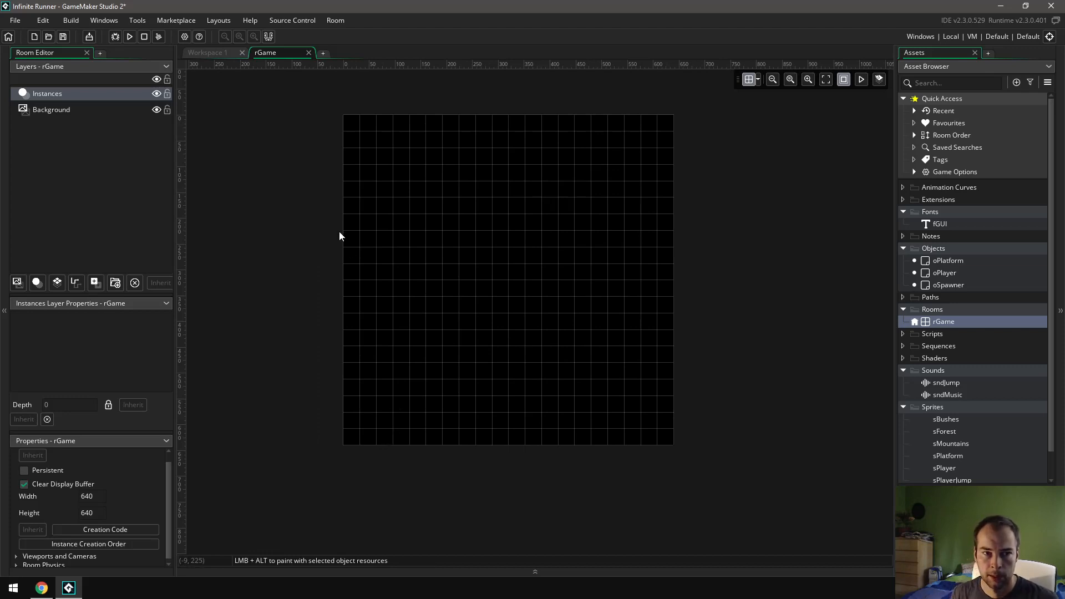
pyautogui.click(308, 54)
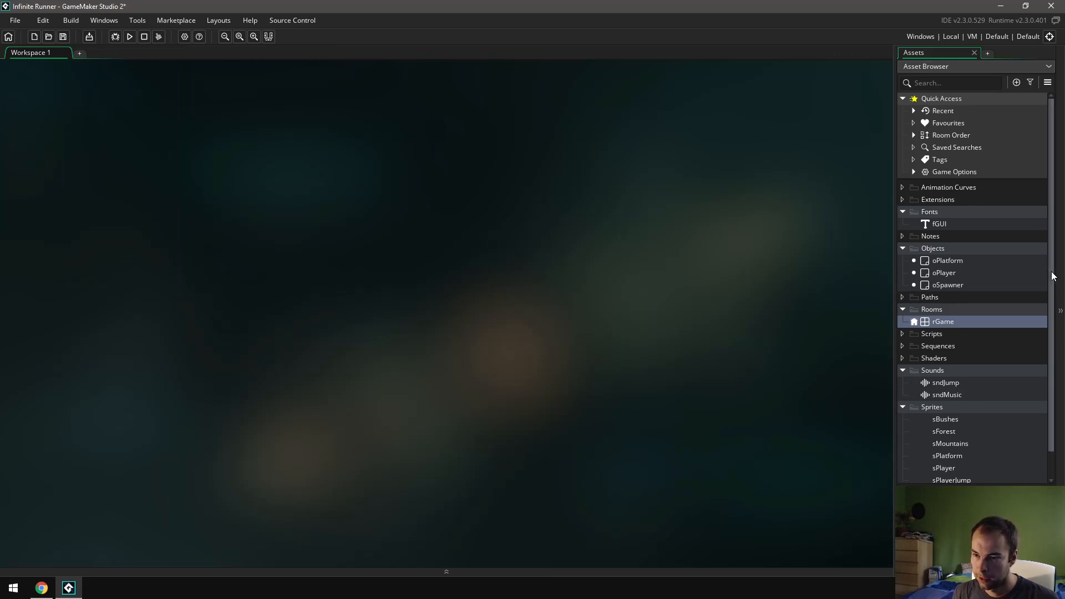
# - Open the sMountains sprite and its 64 x 64 image for editing
pyautogui.scroll(-2, 1009, 327)
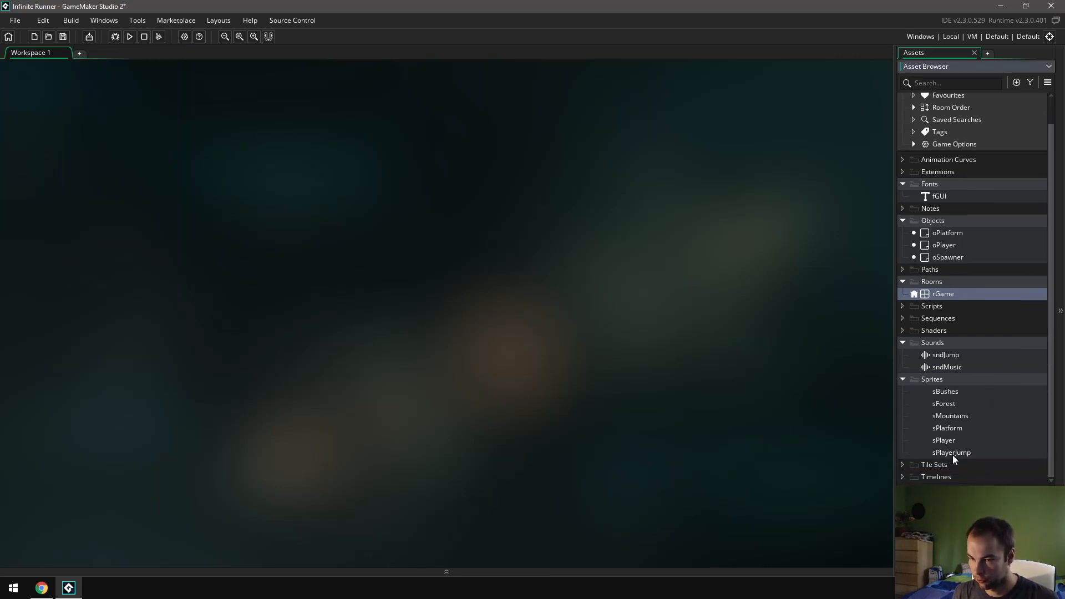
pyautogui.click(954, 418)
pyautogui.doubleClick(953, 417)
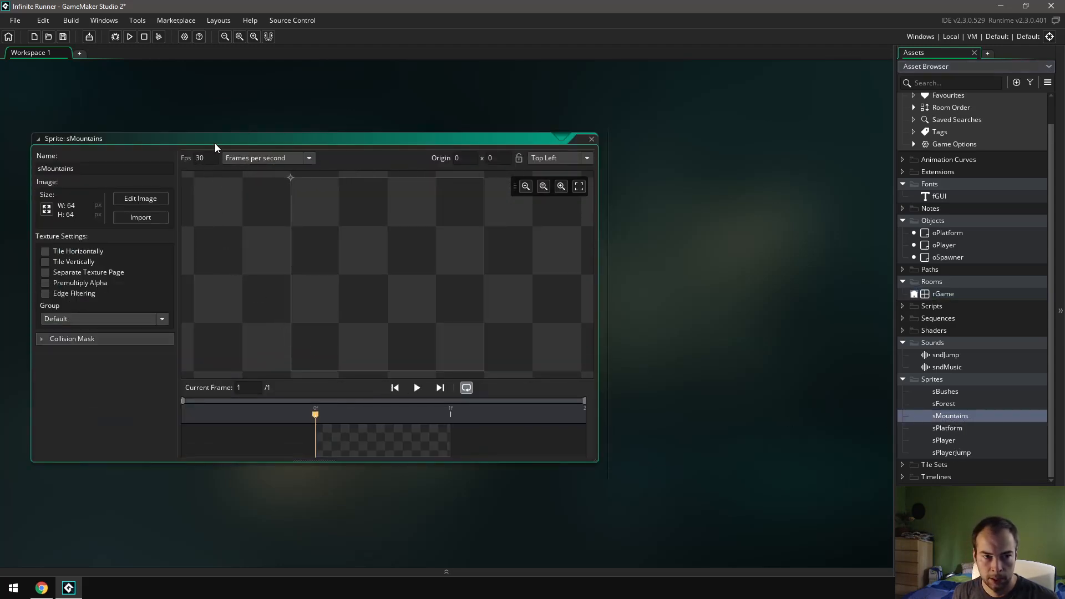
pyautogui.moveTo(216, 147); pyautogui.dragTo(293, 149)
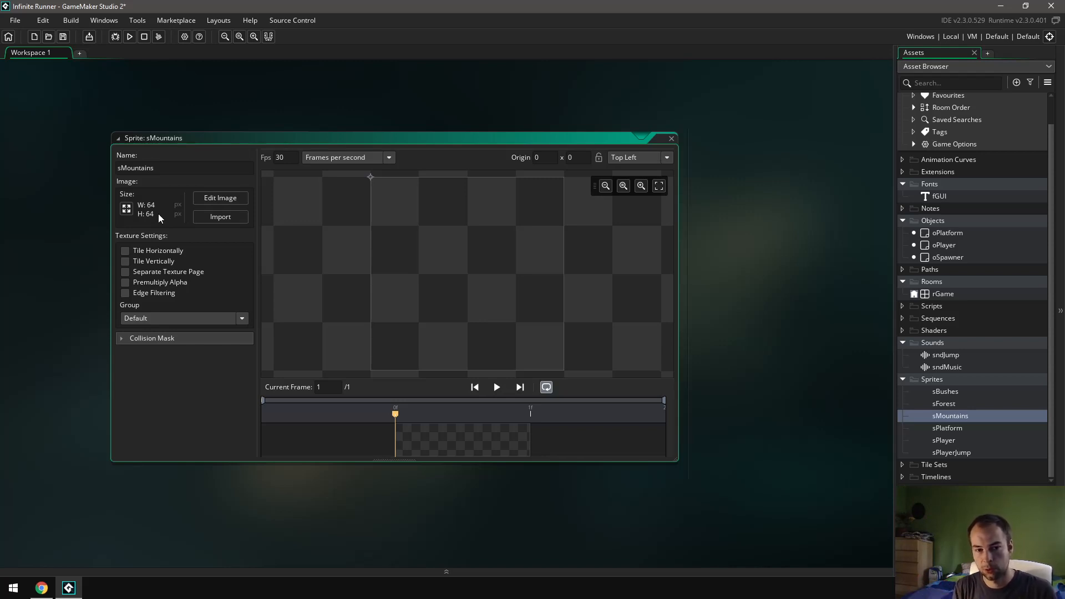
pyautogui.click(208, 201)
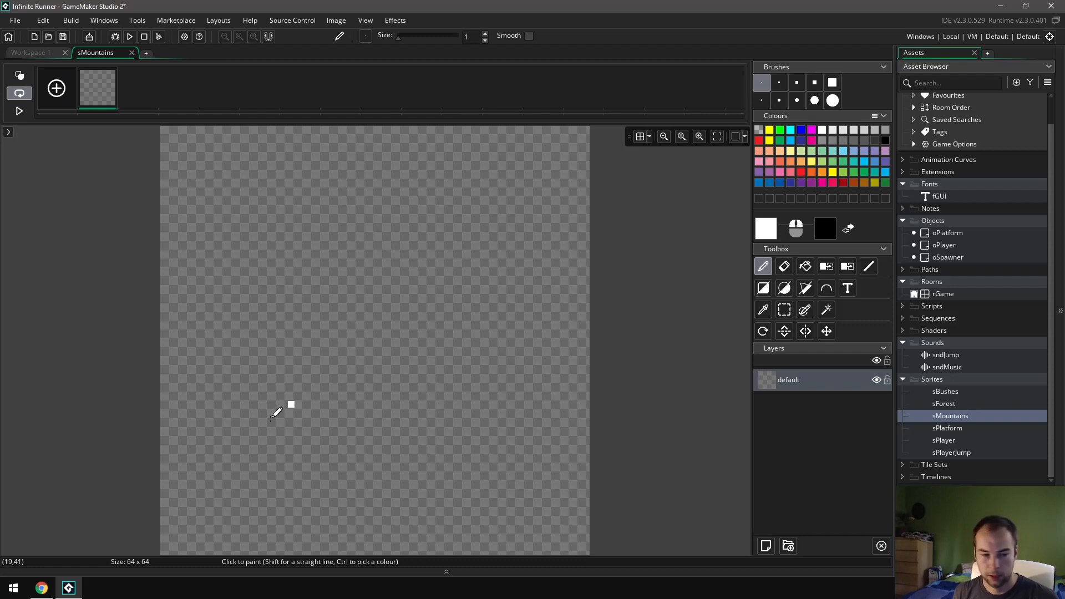
# - Switch to Chrome and save the VectorStock sunset-in-the-mountains picture as a JPEG image in the Downloads folder
pyautogui.click(42, 588)
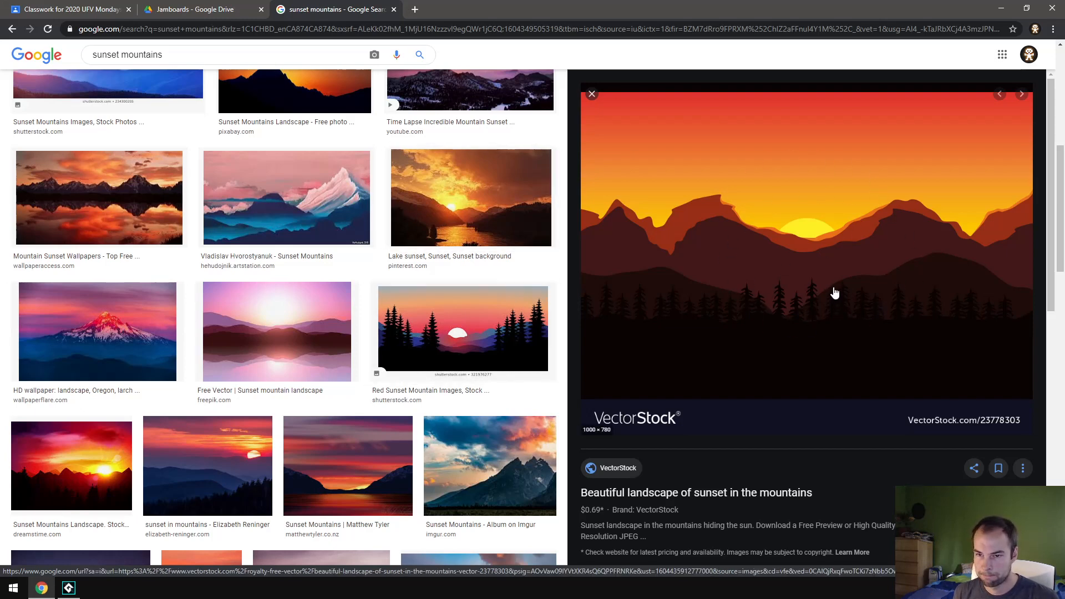
pyautogui.rightClick(819, 271)
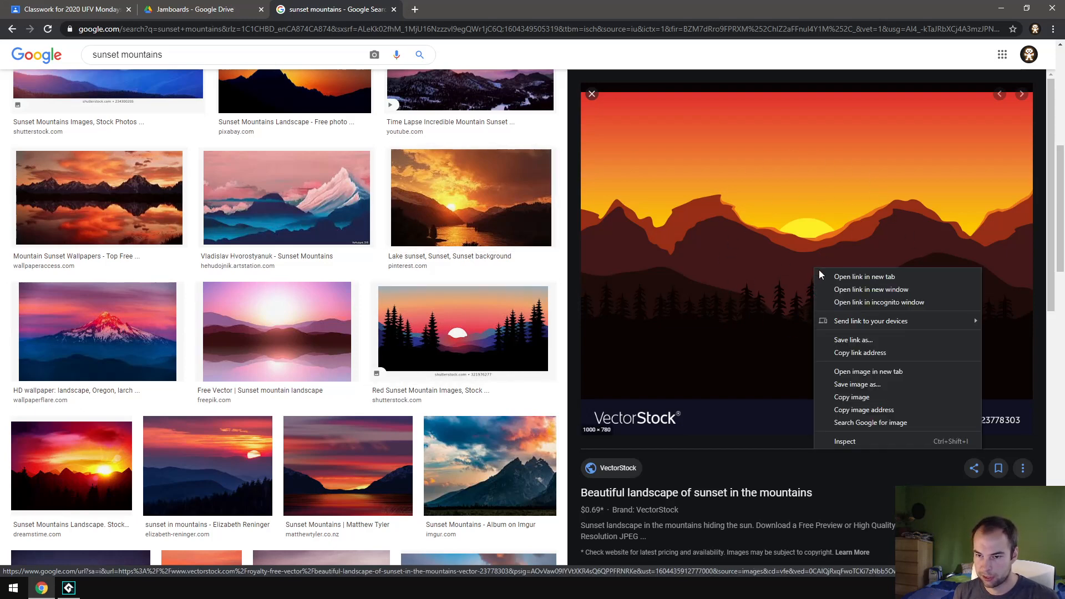
pyautogui.click(864, 387)
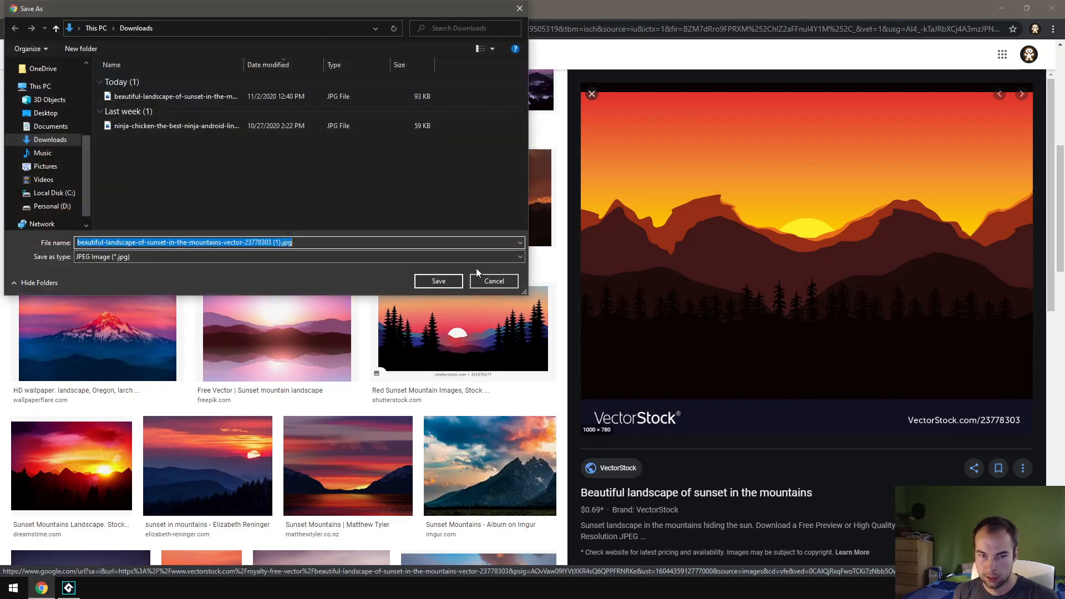
pyautogui.click(438, 280)
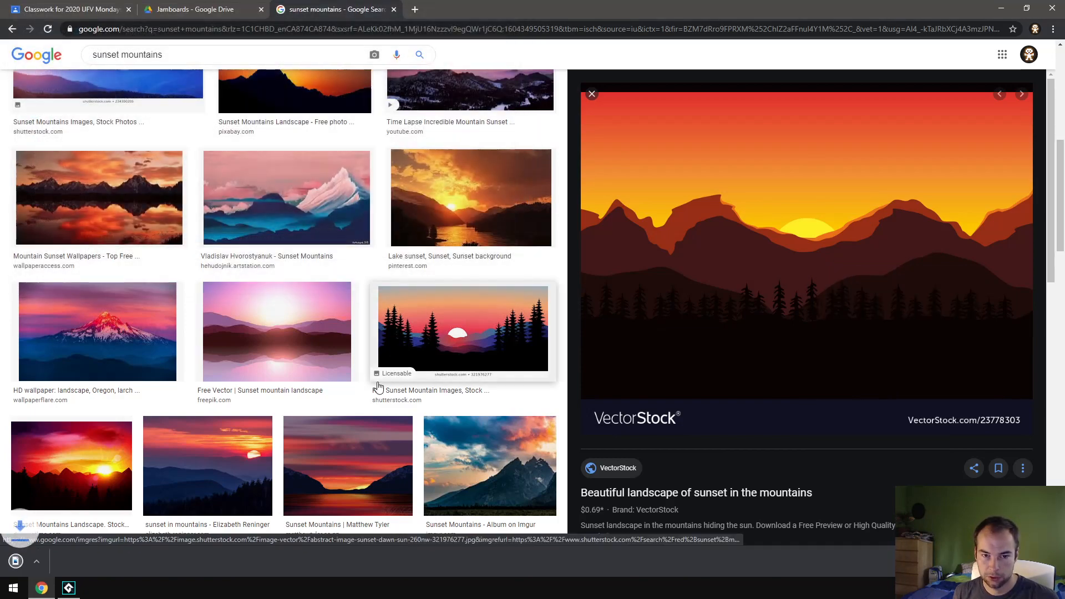
# - View the downloaded sunset landscape in Photos as a drawing reference, and return to the sMountains image in GameMaker
pyautogui.click(55, 561)
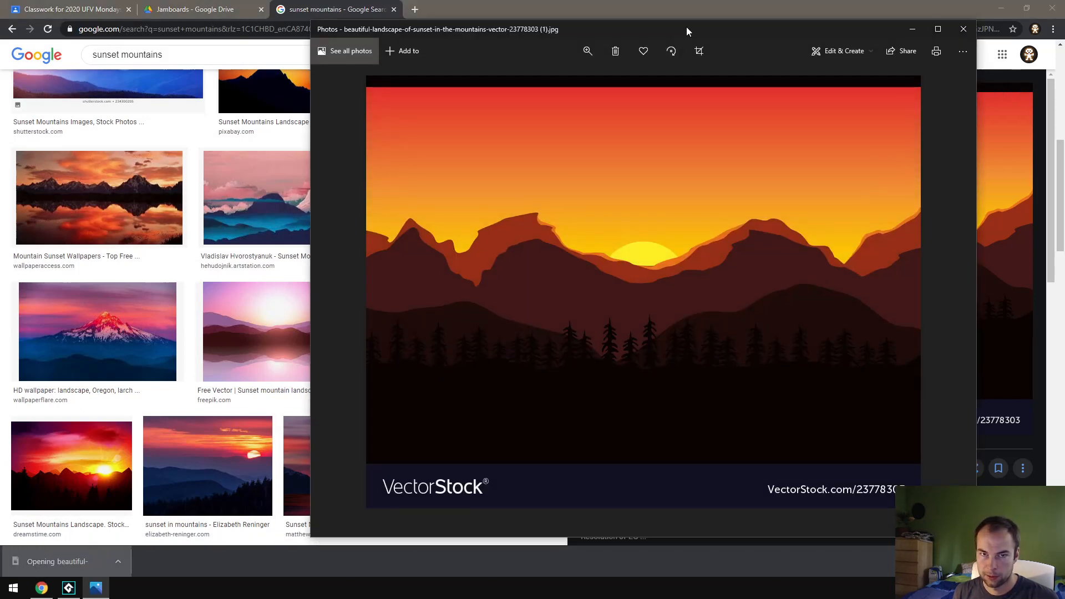
pyautogui.click(1021, 10)
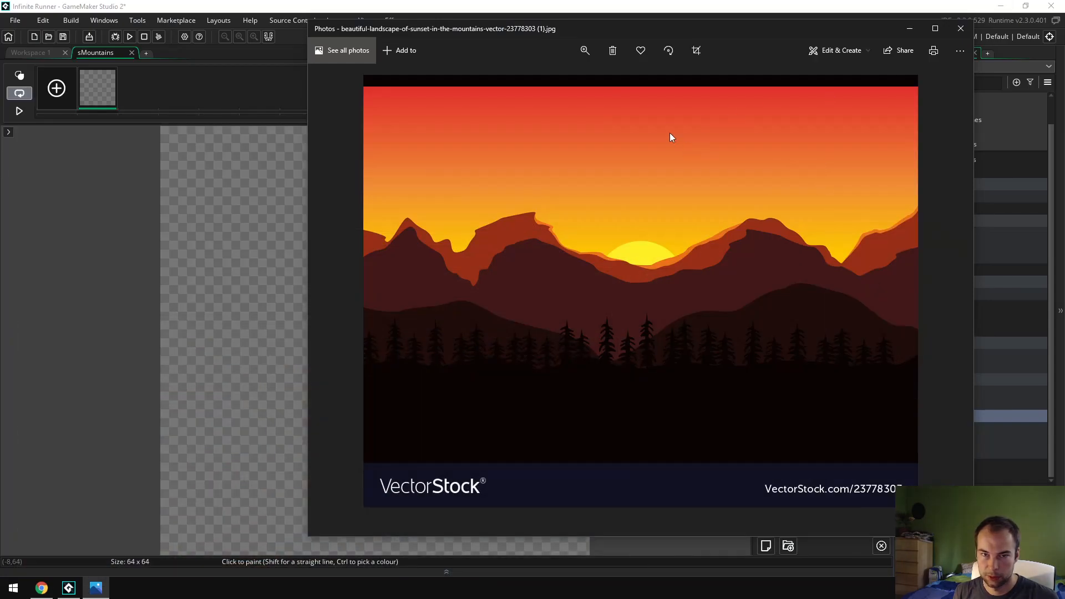
pyautogui.moveTo(677, 26); pyautogui.dragTo(703, 31)
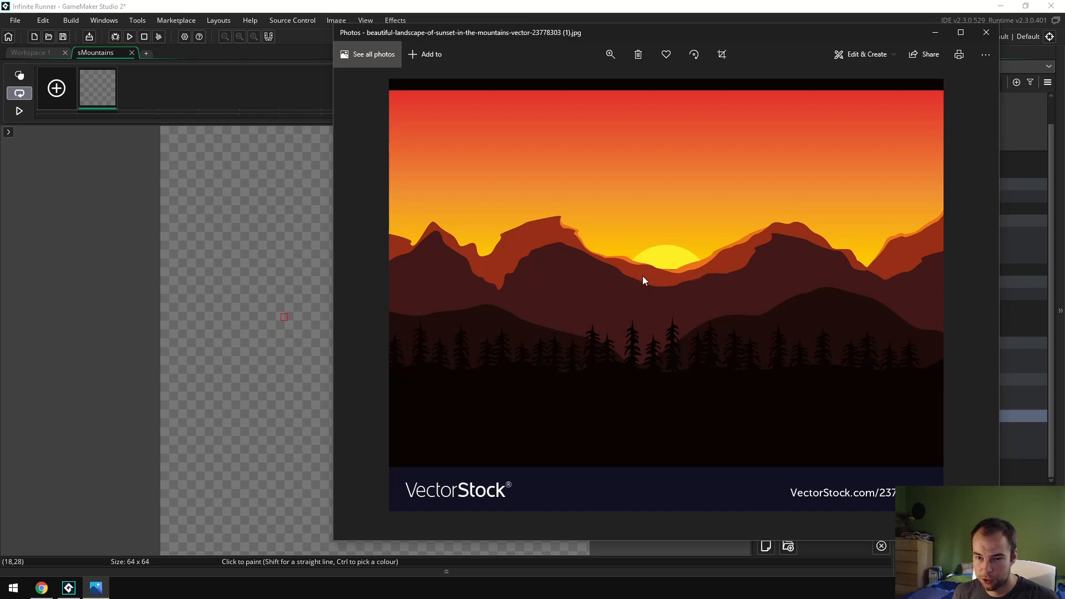
pyautogui.click(303, 9)
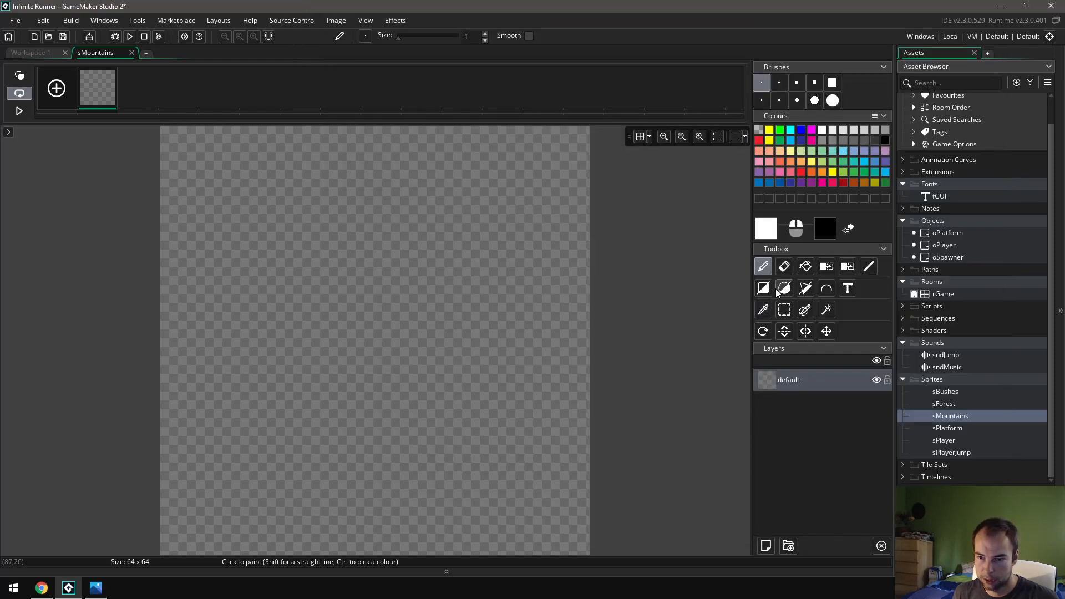
# - Set the primary drawing colour to orange, hex FF8C0A
pyautogui.click(768, 227)
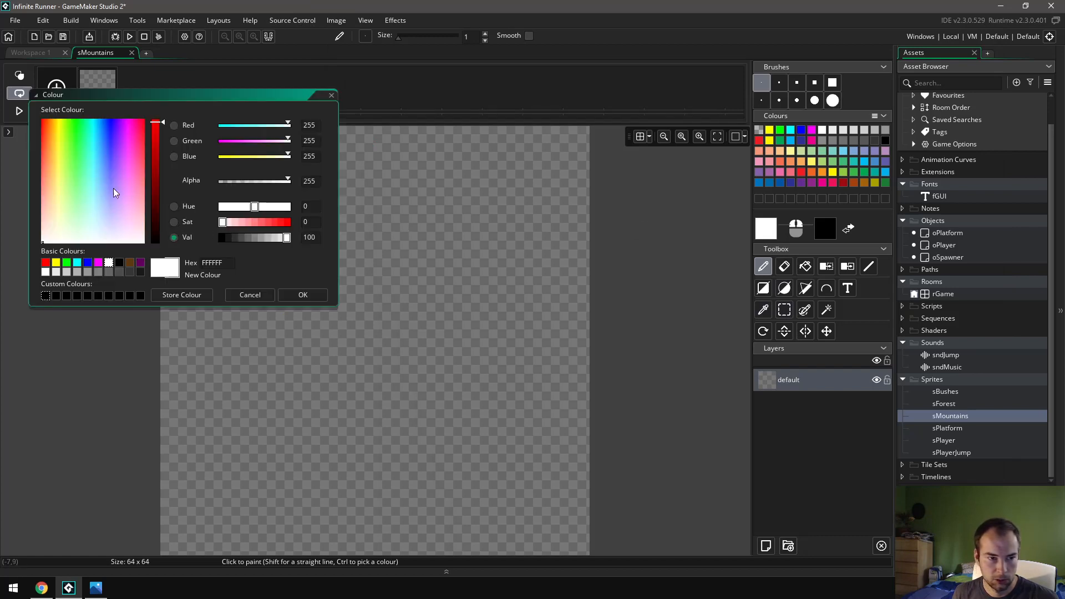
pyautogui.moveTo(54, 138); pyautogui.dragTo(51, 124)
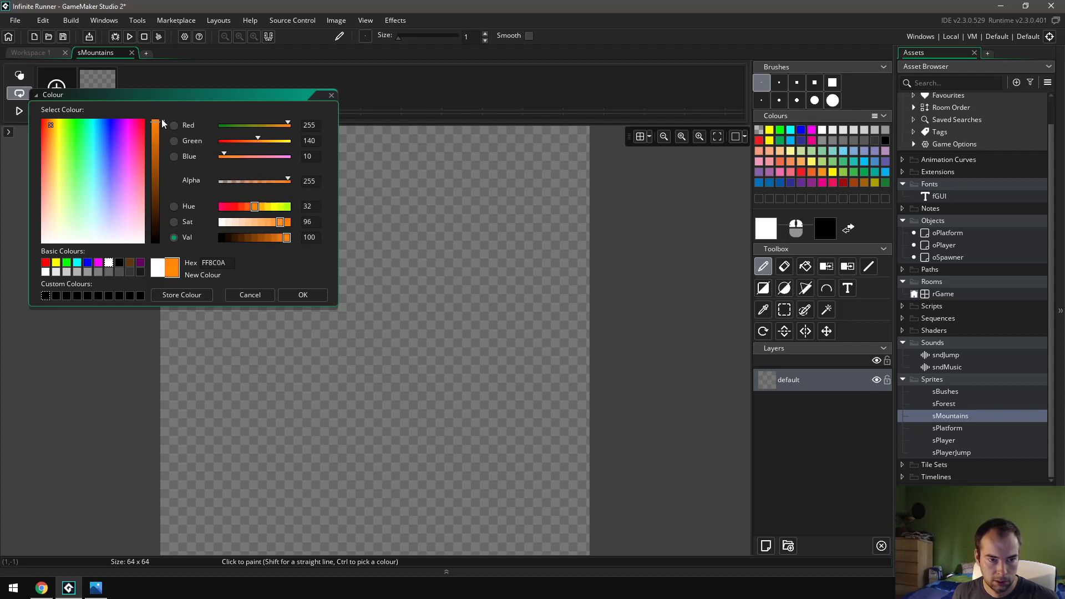
pyautogui.click(295, 296)
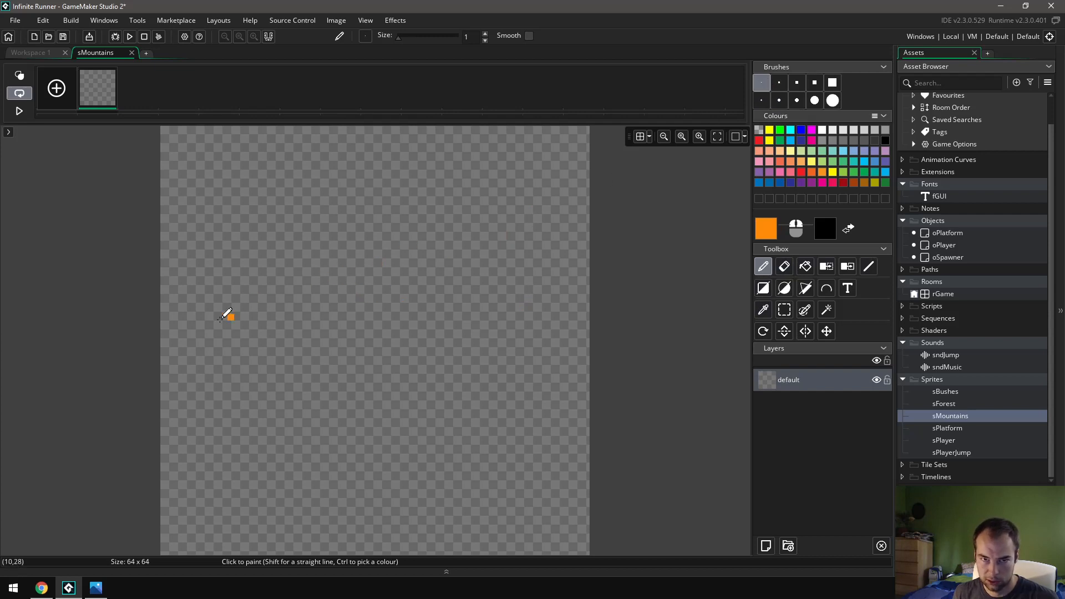
# - Try a freehand orange mountain ridge line across the full width of the canvas and undo it
pyautogui.click(439, 156)
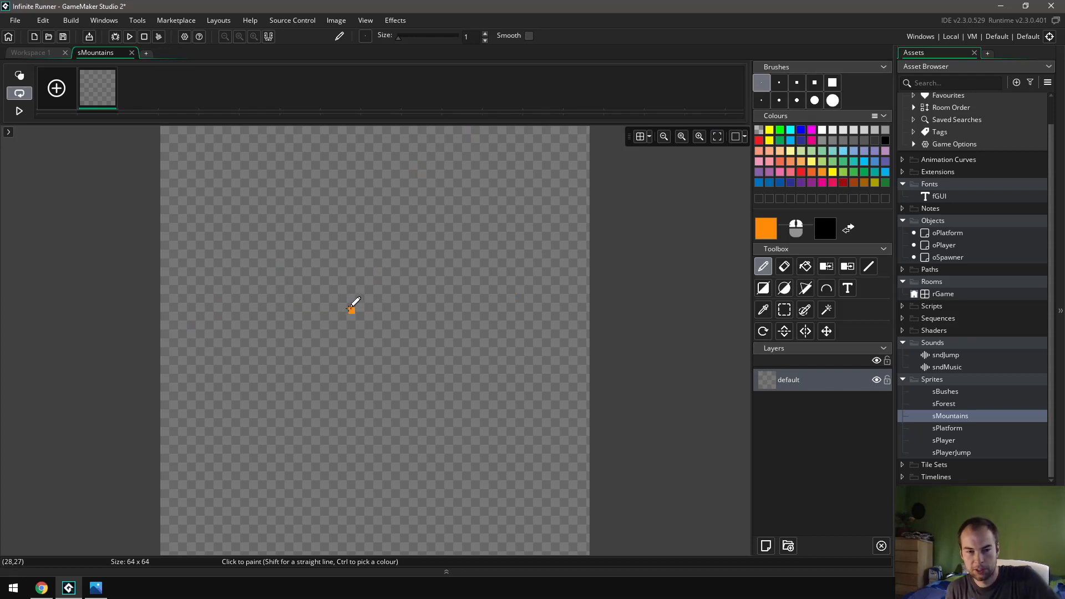
pyautogui.moveTo(163, 289)
pyautogui.mouseDown()
pyautogui.moveTo(269, 219)
pyautogui.moveTo(409, 282)
pyautogui.moveTo(591, 266)
pyautogui.mouseUp()
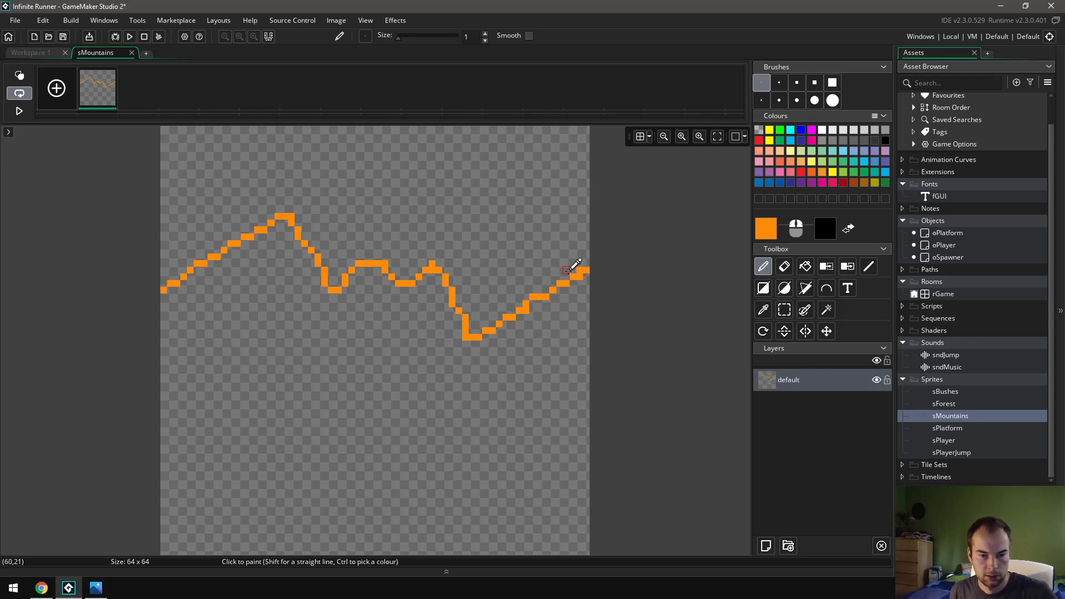
pyautogui.hotkey('ctrl', 'z')
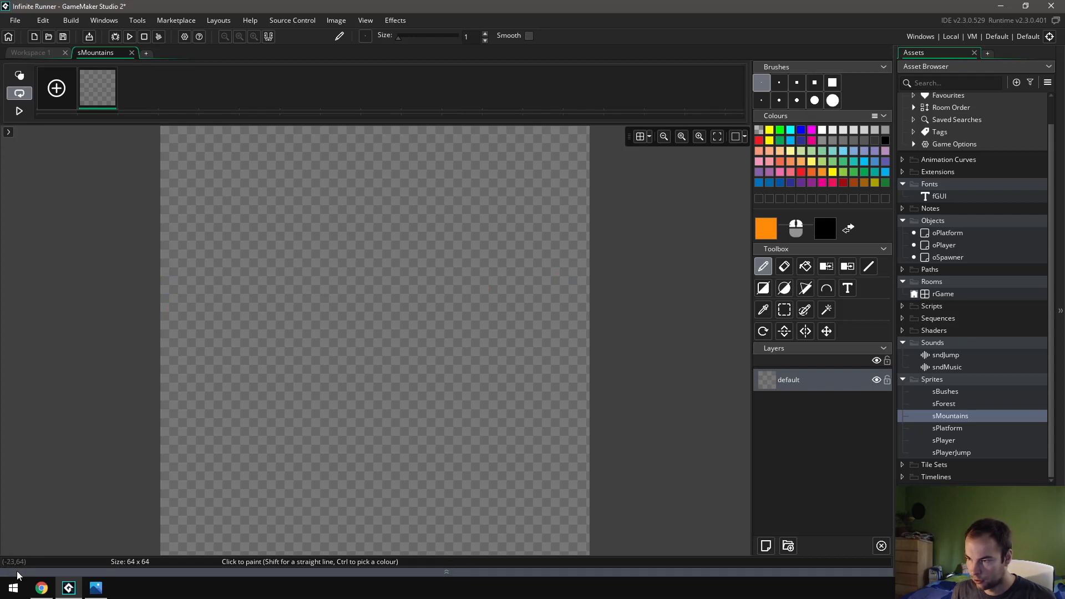
# - Mark one orange pixel on the canvas's left edge and a matching one on its right edge, both at row 32
pyautogui.click(164, 343)
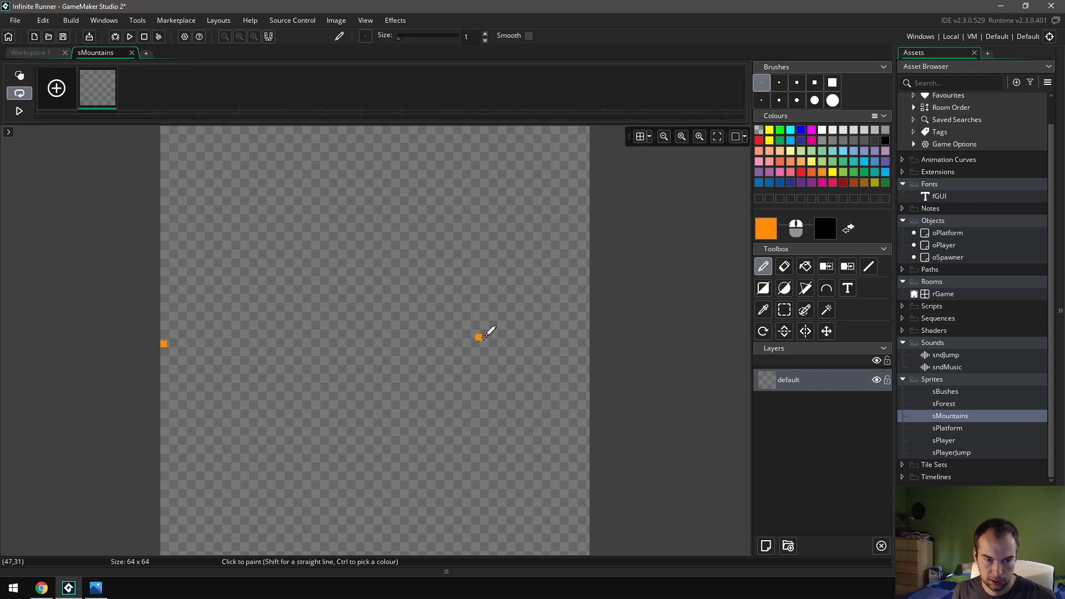
pyautogui.click(586, 343)
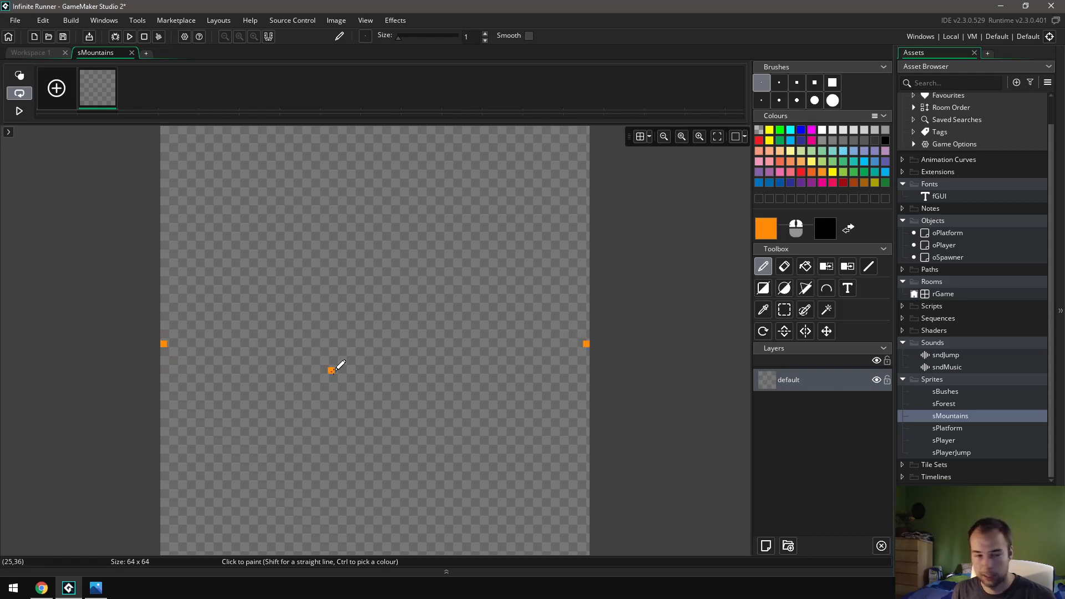
# - Try orange slopes starting from the two edge pixels, and undo both slopes and the right edge pixel
pyautogui.moveTo(166, 340); pyautogui.dragTo(244, 263)
pyautogui.moveTo(586, 343); pyautogui.dragTo(525, 442)
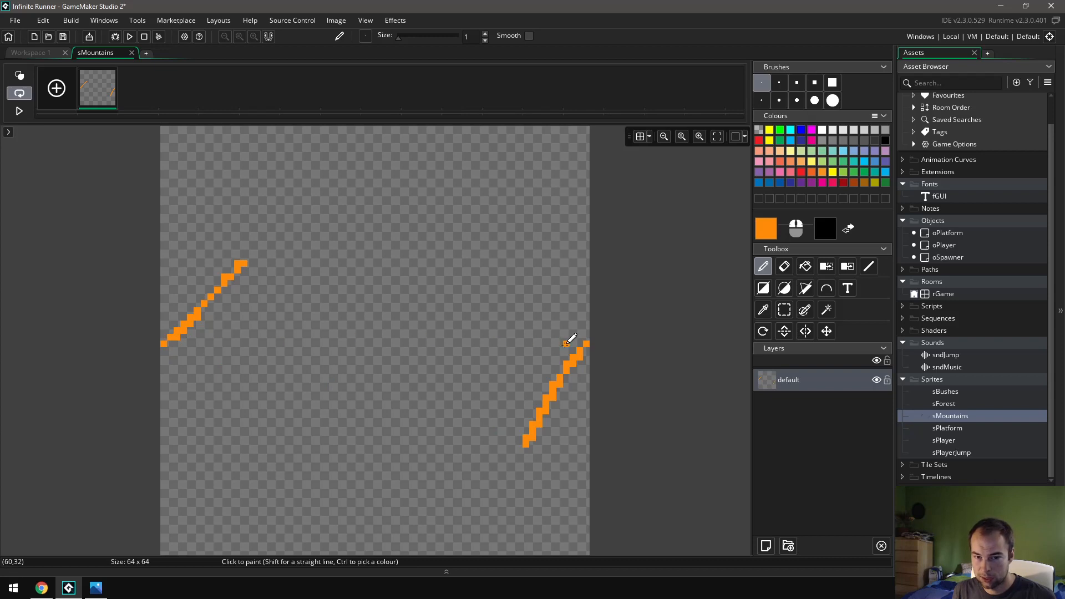
pyautogui.hotkey('ctrl', 'z')
pyautogui.hotkey('ctrl', 'z')
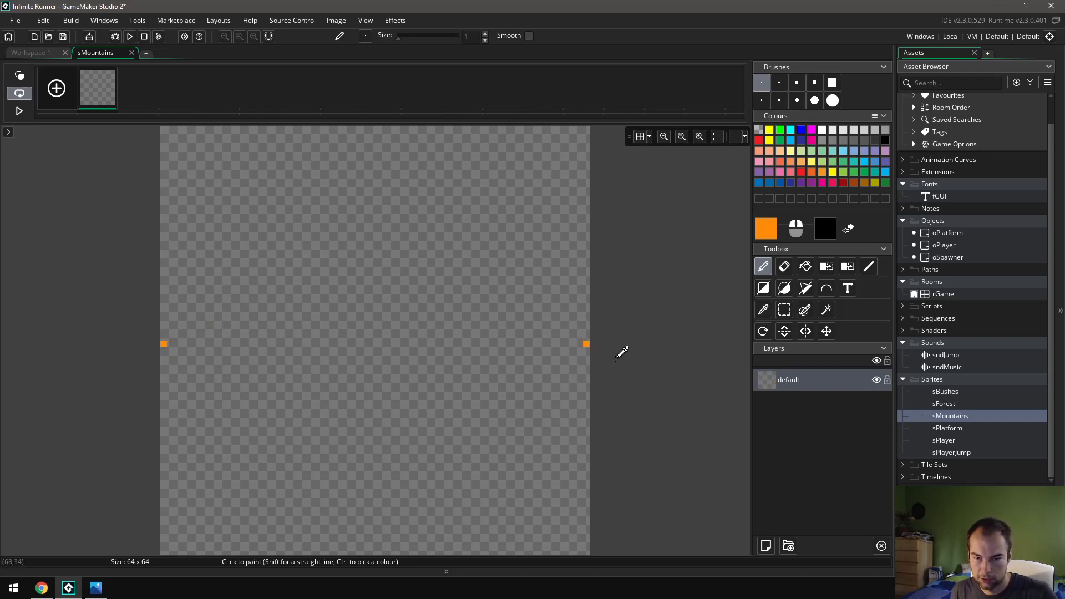
pyautogui.hotkey('ctrl', 'z')
# - Draw a slope descending inward from a right-edge pixel at row 33, and a slope rising inward from the left edge pixel
pyautogui.click(586, 351)
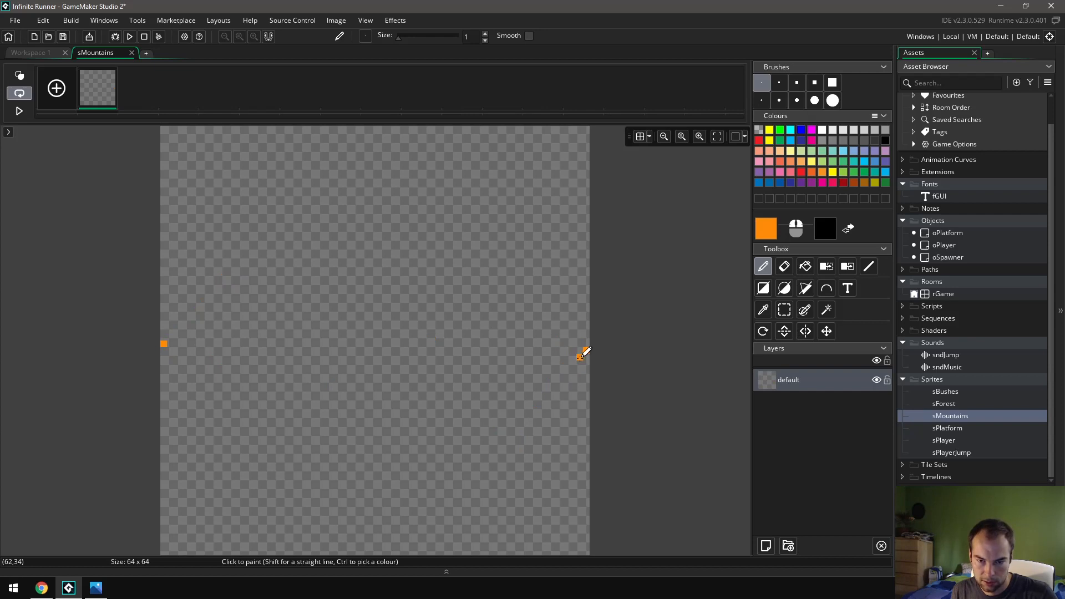
pyautogui.moveTo(580, 354); pyautogui.dragTo(517, 412)
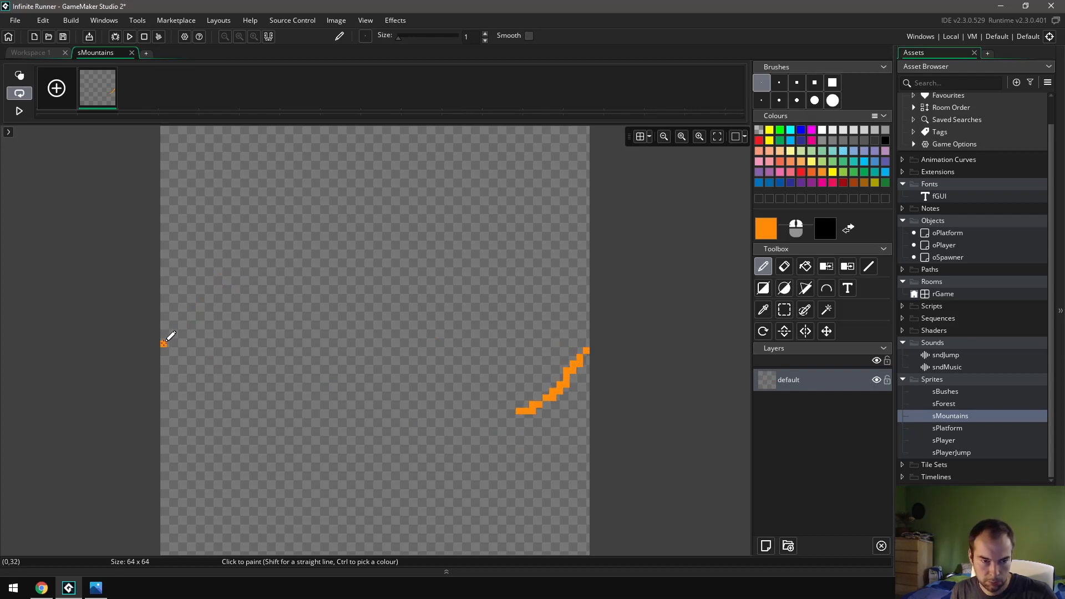
pyautogui.moveTo(165, 341); pyautogui.dragTo(226, 278)
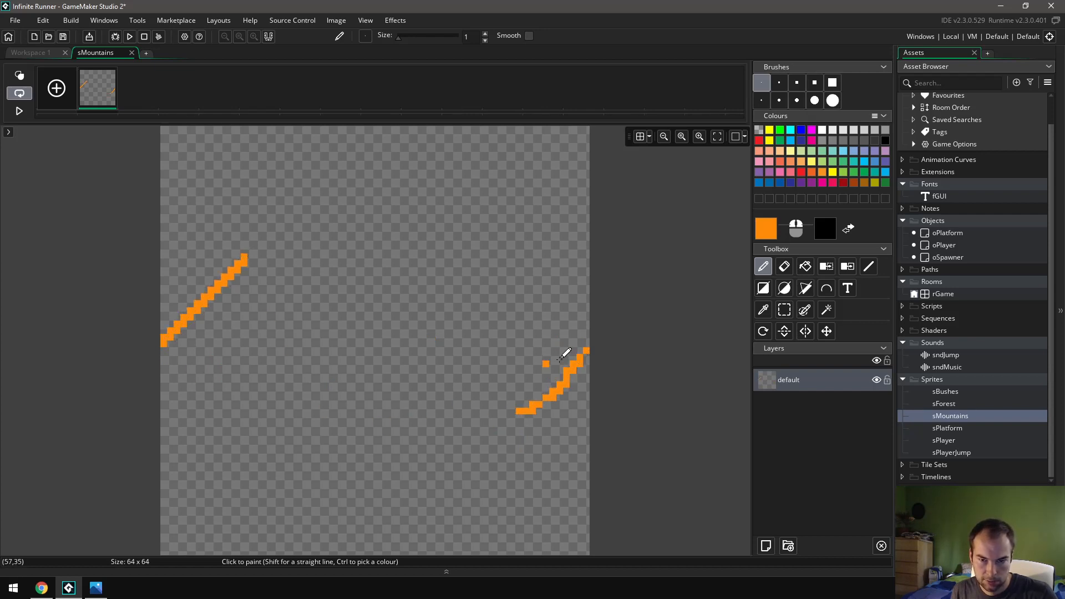
# - Undo the freehand orange slopes and edge pixels so the mountain canvas is empty again
pyautogui.hotkey('ctrl', 'z')
pyautogui.hotkey('ctrl', 'z')
pyautogui.hotkey('ctrl', 'z')
pyautogui.hotkey('ctrl', 'z')
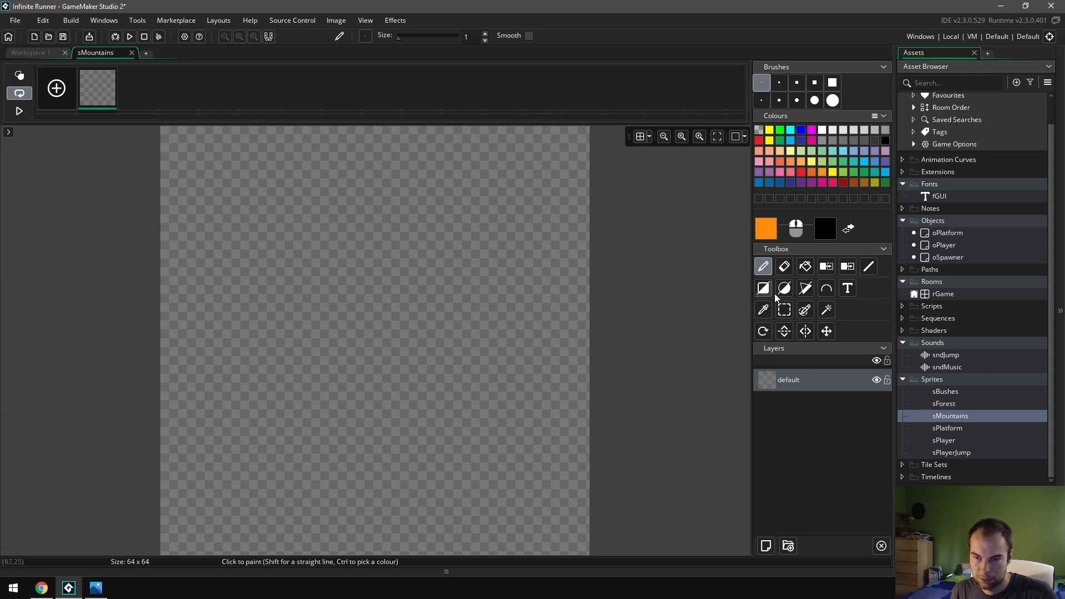
# - Draw a two-peaked orange ridge of straight lines from the left edge at row 32 to the right edge at row 33, and fill below it
pyautogui.click(868, 266)
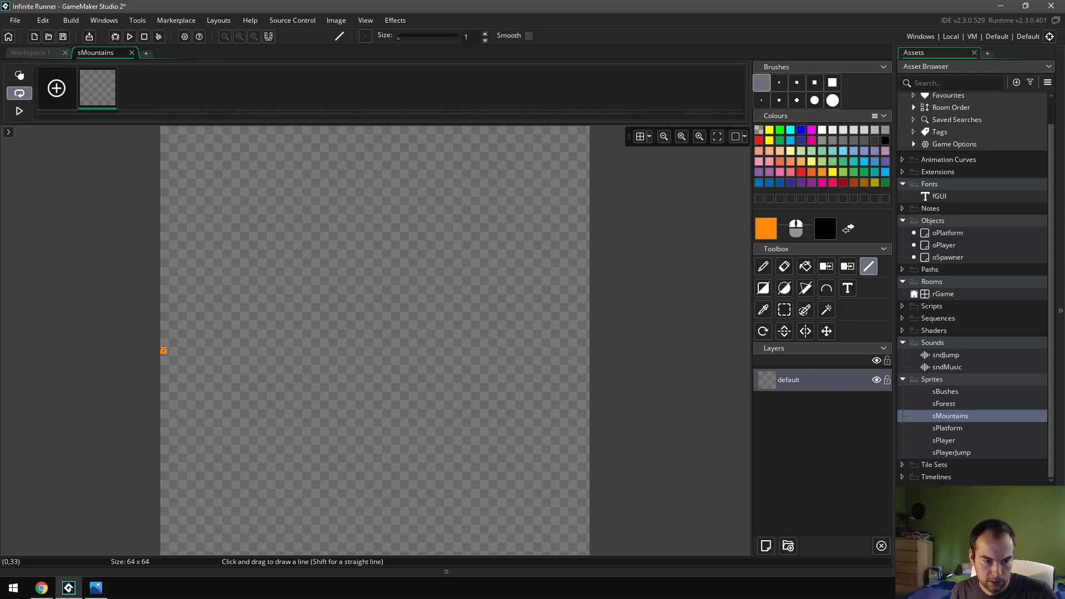
pyautogui.moveTo(163, 344)
pyautogui.mouseDown()
pyautogui.moveTo(261, 230)
pyautogui.moveTo(287, 229)
pyautogui.moveTo(267, 241)
pyautogui.mouseUp()
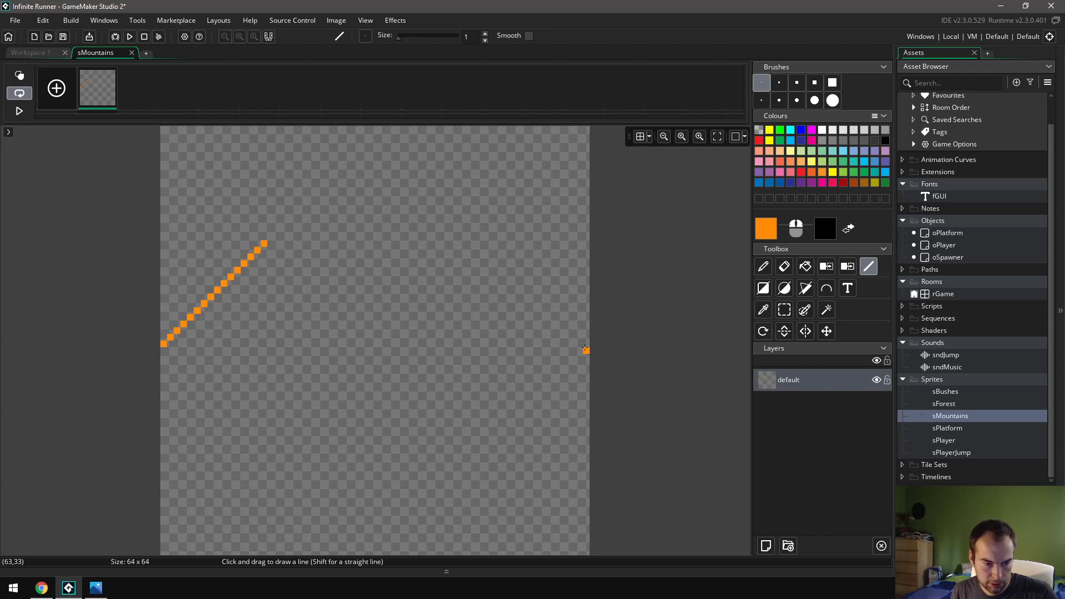
pyautogui.moveTo(586, 350); pyautogui.dragTo(510, 426)
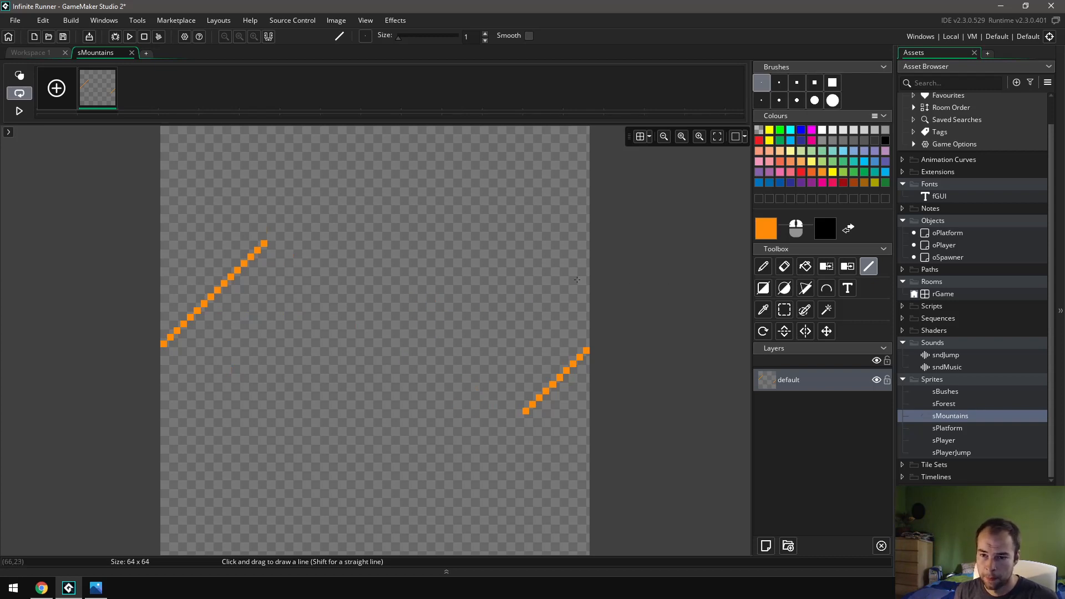
pyautogui.moveTo(266, 245)
pyautogui.mouseDown()
pyautogui.moveTo(388, 351)
pyautogui.moveTo(391, 371)
pyautogui.moveTo(444, 276)
pyautogui.moveTo(561, 366)
pyautogui.moveTo(550, 383)
pyautogui.mouseUp()
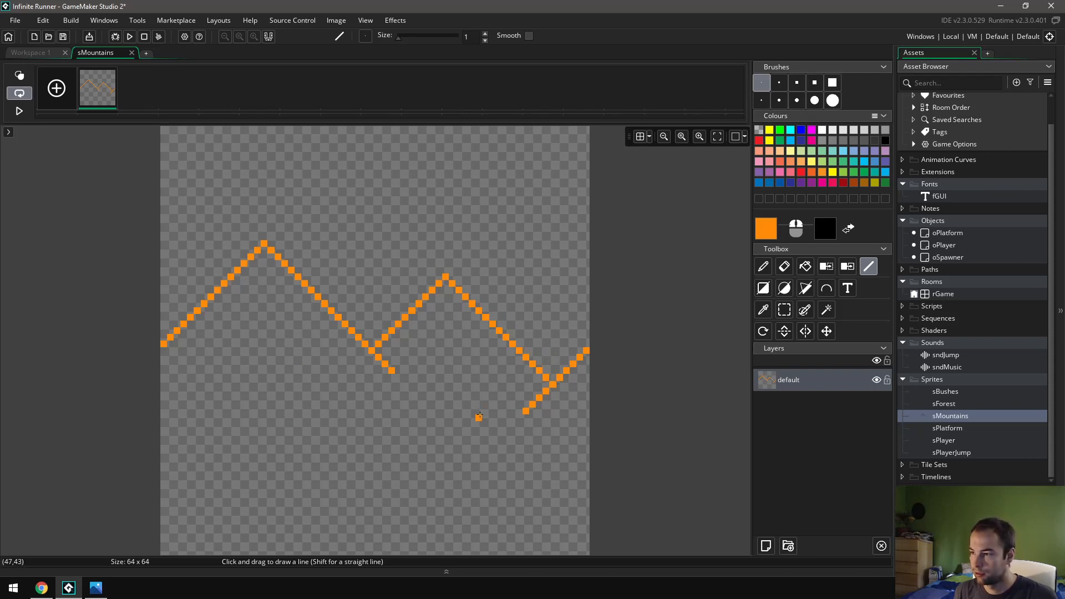
pyautogui.click(806, 266)
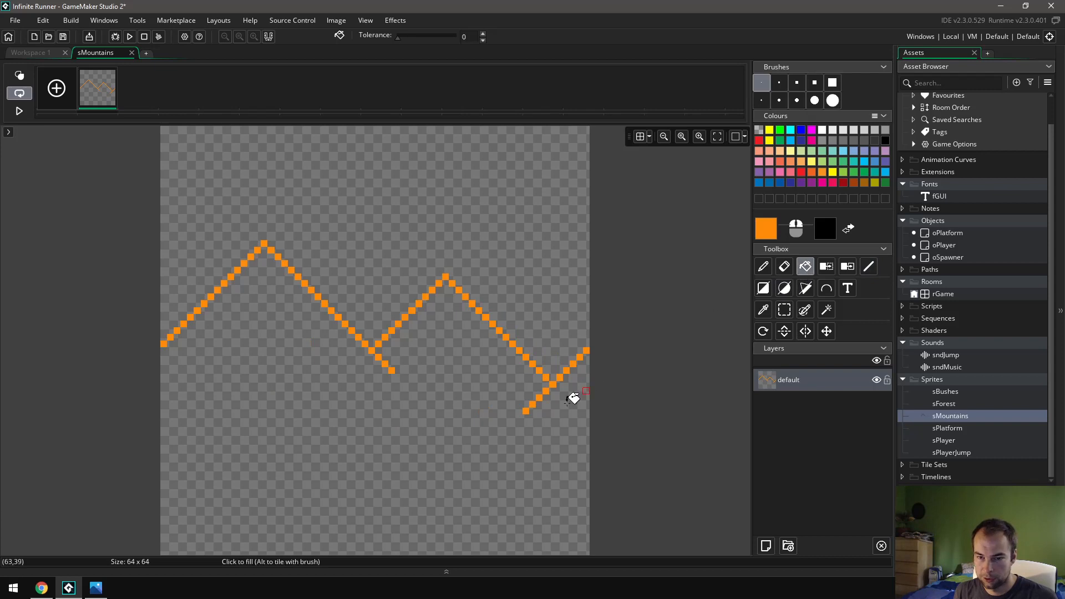
pyautogui.click(504, 444)
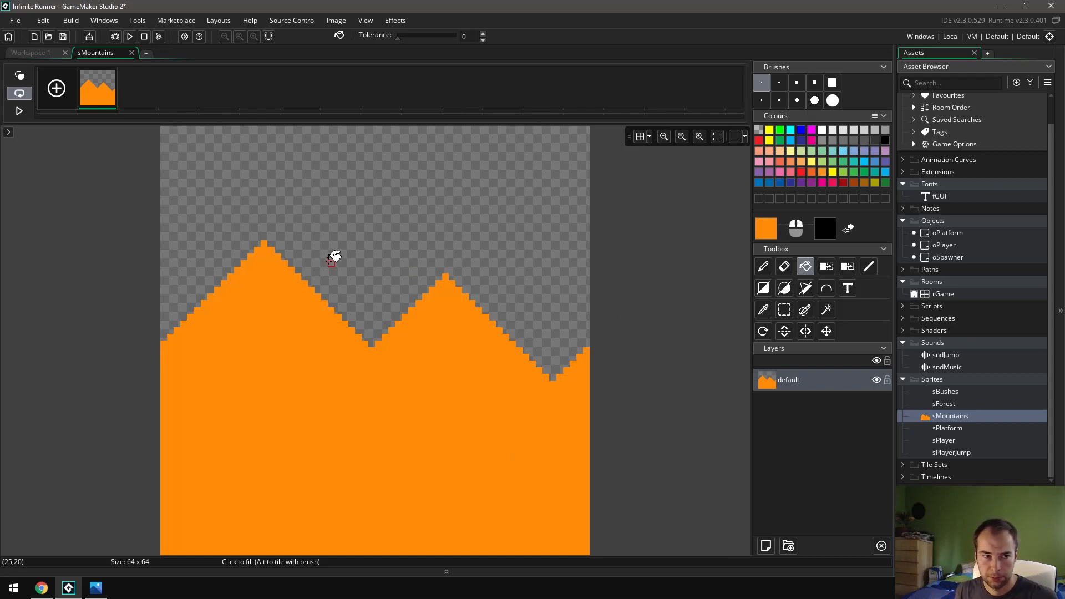
# - Add a second frame and sketch a bright green ground outline freehand in the lower middle of its canvas
pyautogui.click(57, 90)
pyautogui.click(146, 92)
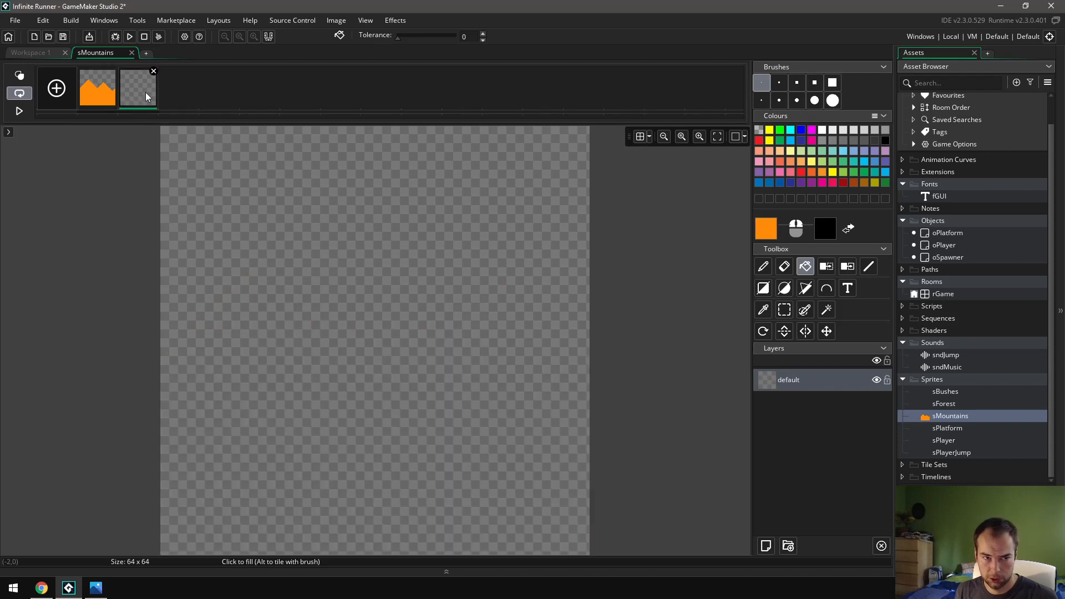
pyautogui.click(763, 266)
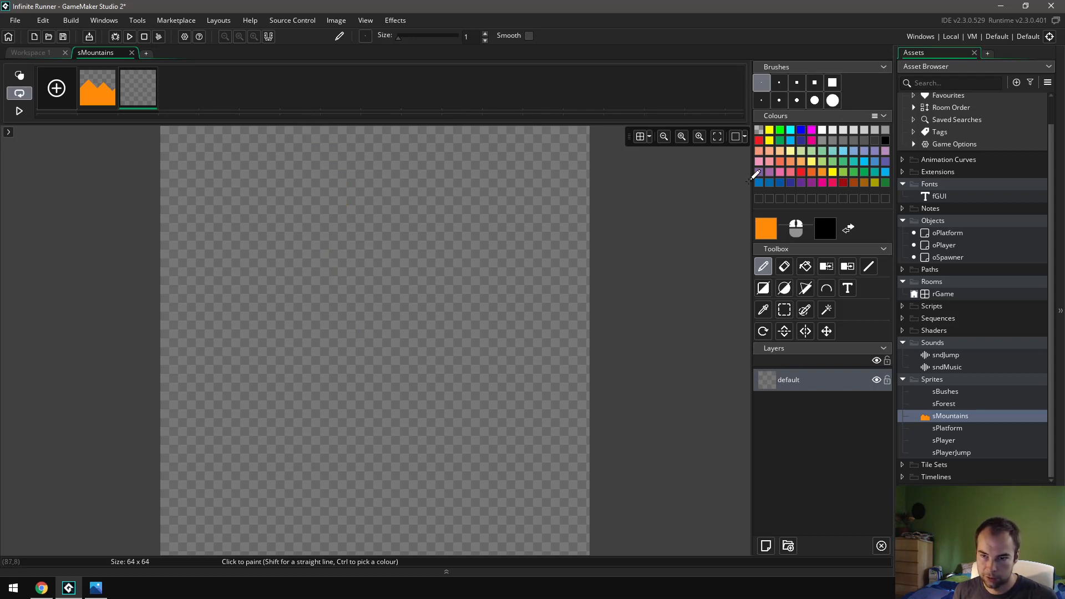
pyautogui.click(780, 129)
pyautogui.moveTo(289, 458)
pyautogui.mouseDown()
pyautogui.moveTo(309, 435)
pyautogui.moveTo(435, 442)
pyautogui.moveTo(438, 557)
pyautogui.moveTo(295, 491)
pyautogui.moveTo(311, 557)
pyautogui.mouseUp()
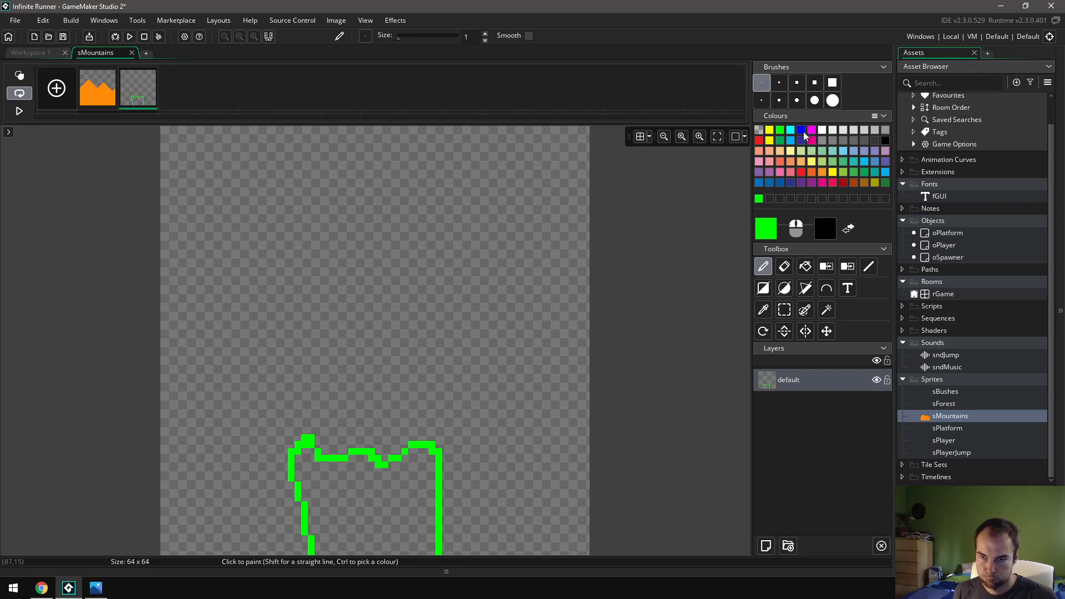
# - Draw a tree on the green ground with a salmon trunk and dark green foliage
pyautogui.click(822, 171)
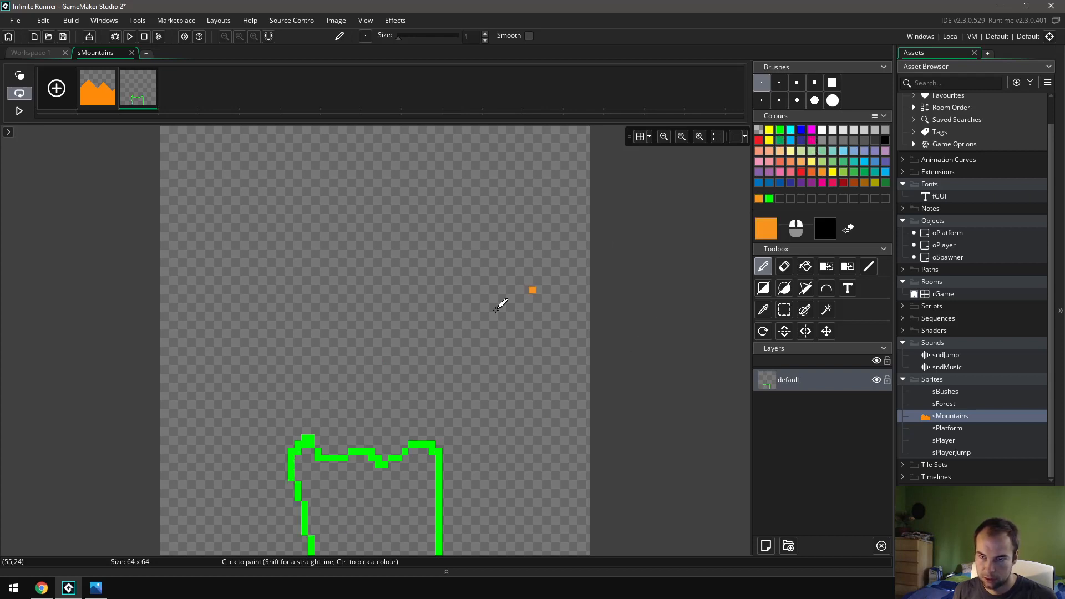
pyautogui.click(790, 161)
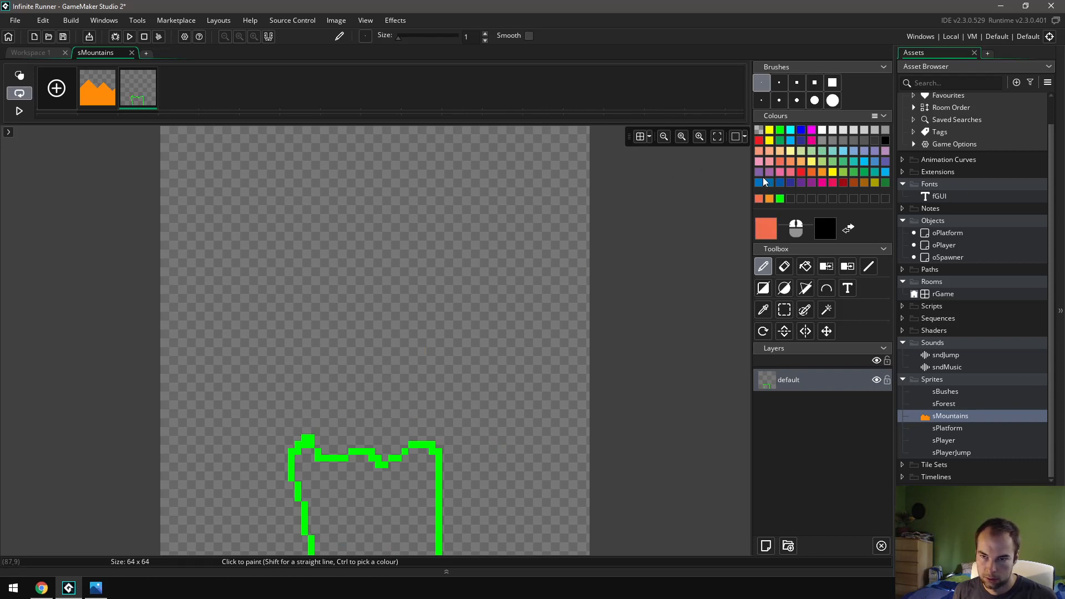
pyautogui.moveTo(378, 447)
pyautogui.mouseDown()
pyautogui.moveTo(374, 363)
pyautogui.moveTo(378, 417)
pyautogui.mouseUp()
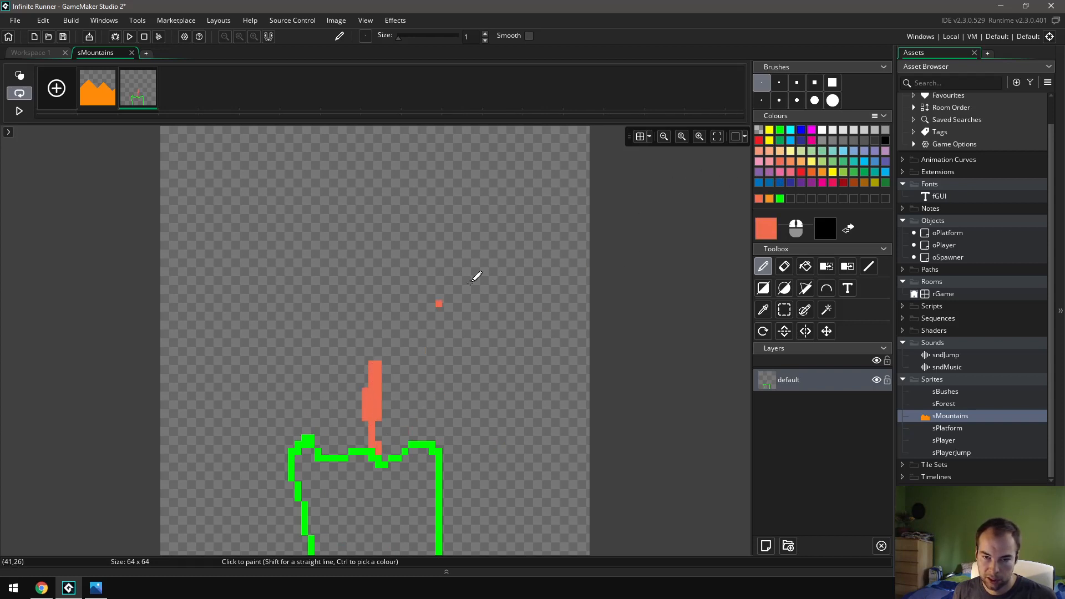
pyautogui.click(864, 172)
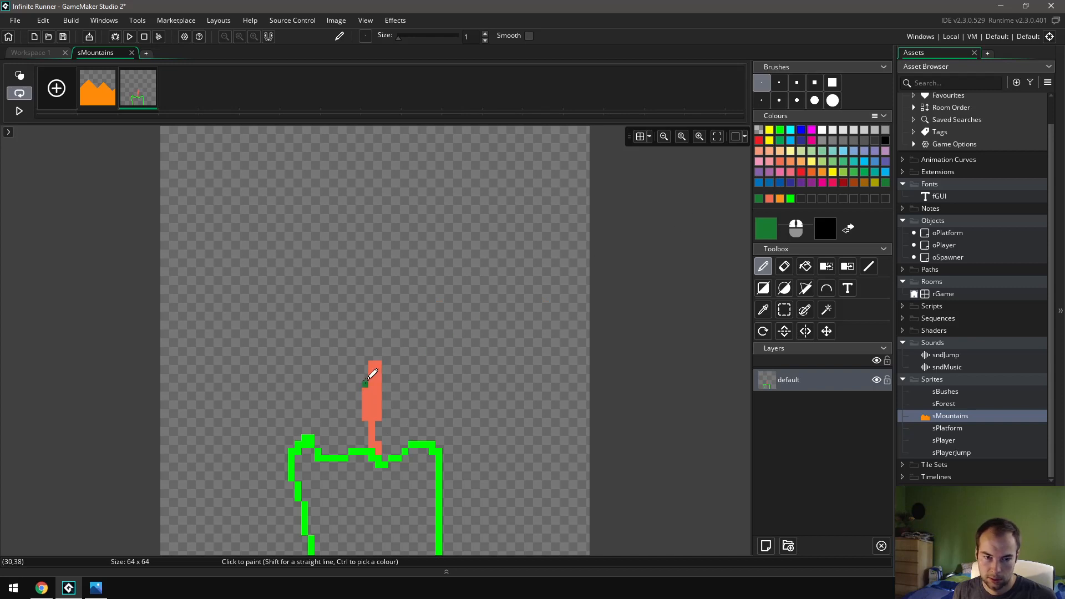
pyautogui.moveTo(363, 382)
pyautogui.mouseDown()
pyautogui.moveTo(321, 297)
pyautogui.moveTo(423, 355)
pyautogui.moveTo(363, 348)
pyautogui.moveTo(333, 304)
pyautogui.moveTo(420, 336)
pyautogui.moveTo(395, 355)
pyautogui.mouseUp()
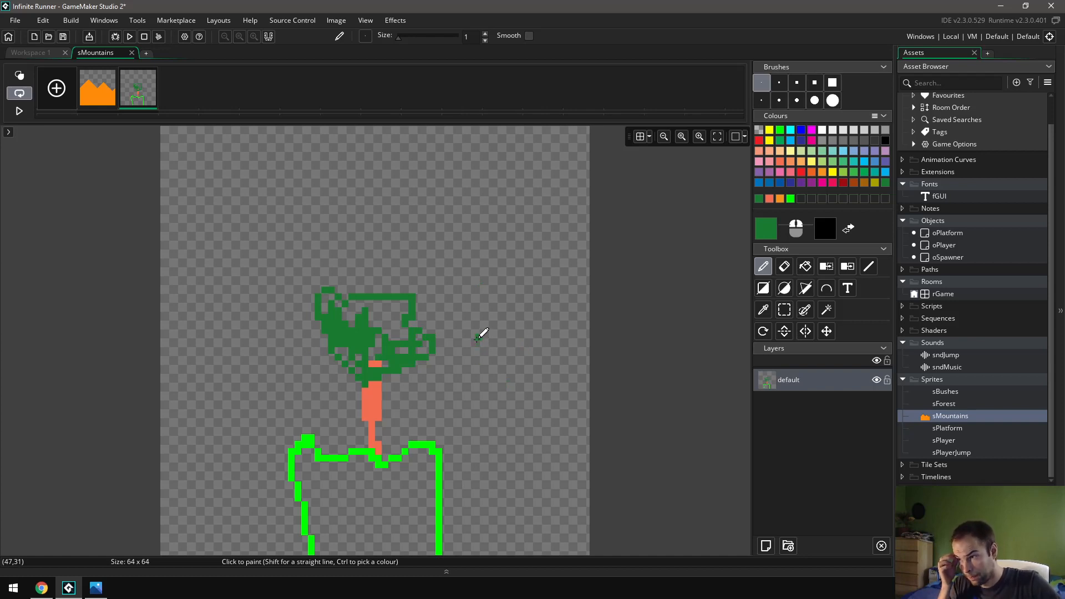
# - Try a dark green freehand stroke to the right of the tree's foliage, and undo it
pyautogui.moveTo(458, 364); pyautogui.dragTo(530, 369)
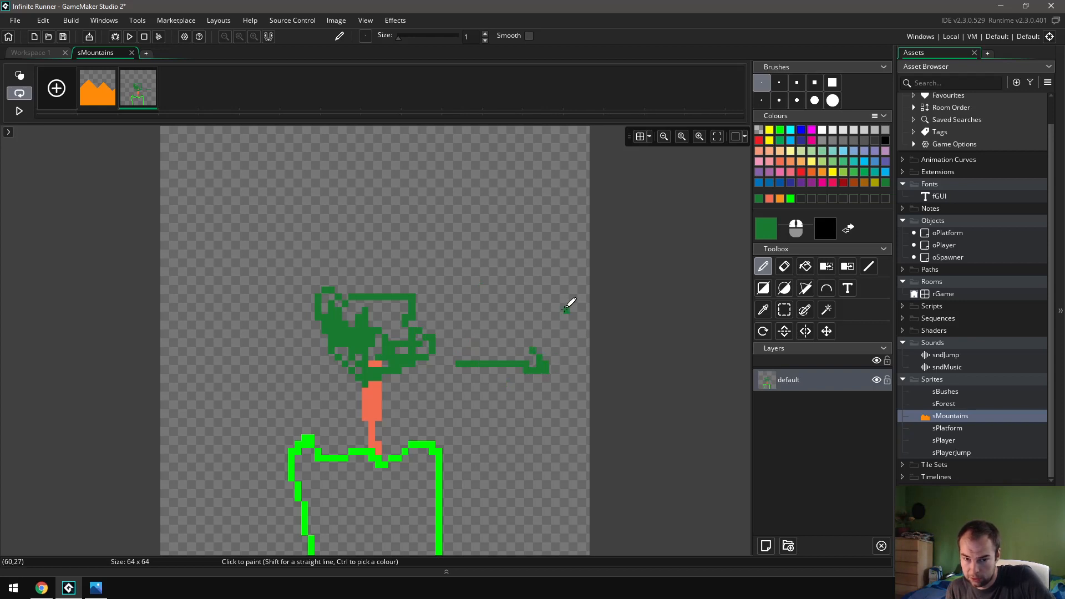
pyautogui.hotkey('ctrl', 'z')
pyautogui.hotkey('ctrl', 'z')
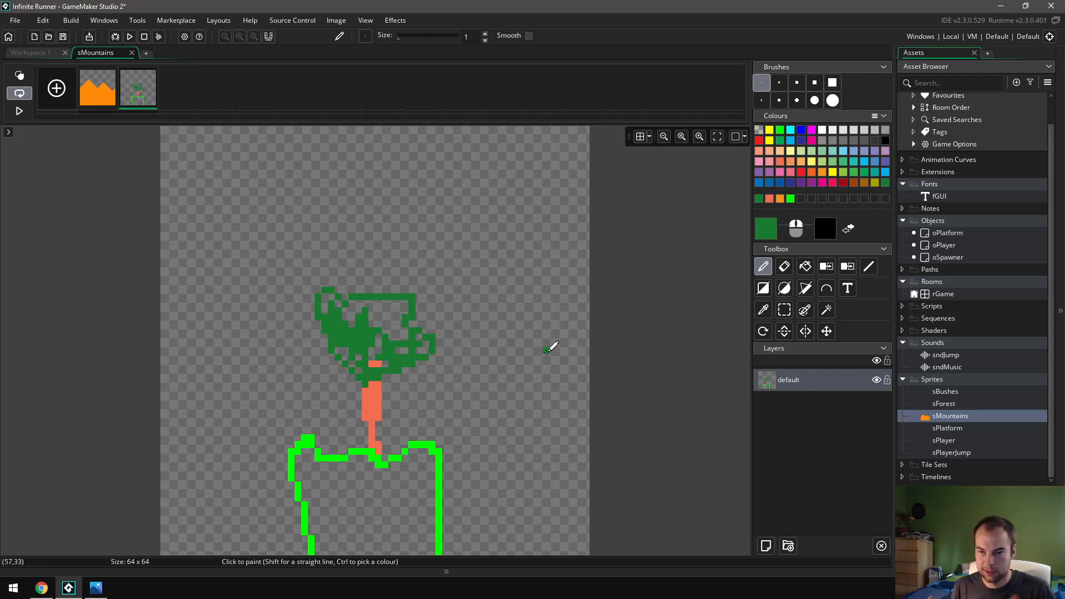
# - Select the right half of the tree and ground and move it against the canvas's left edge
pyautogui.click(784, 312)
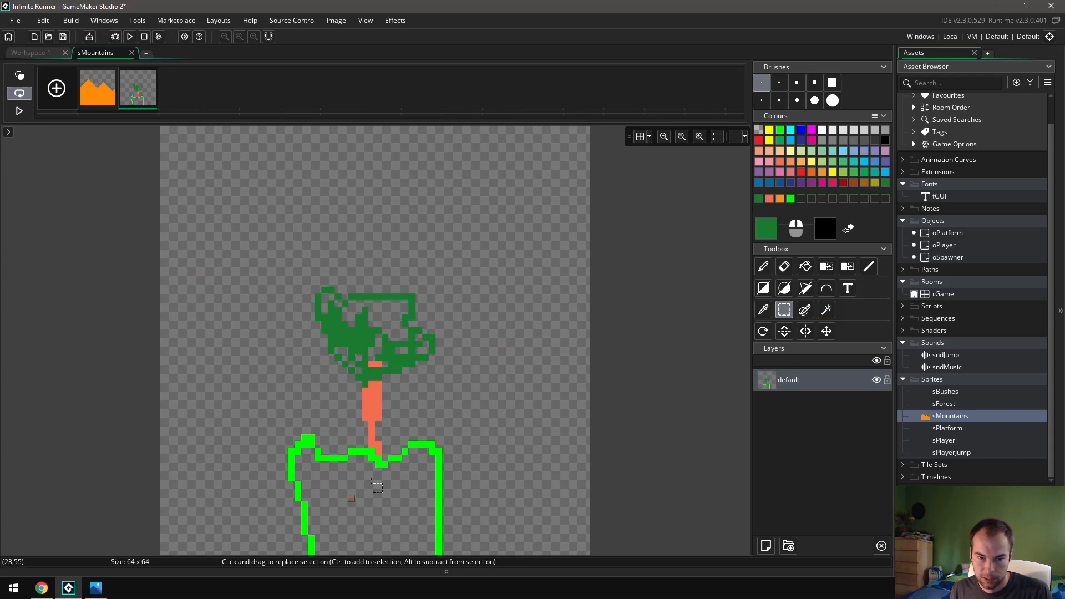
pyautogui.moveTo(377, 282); pyautogui.dragTo(472, 554)
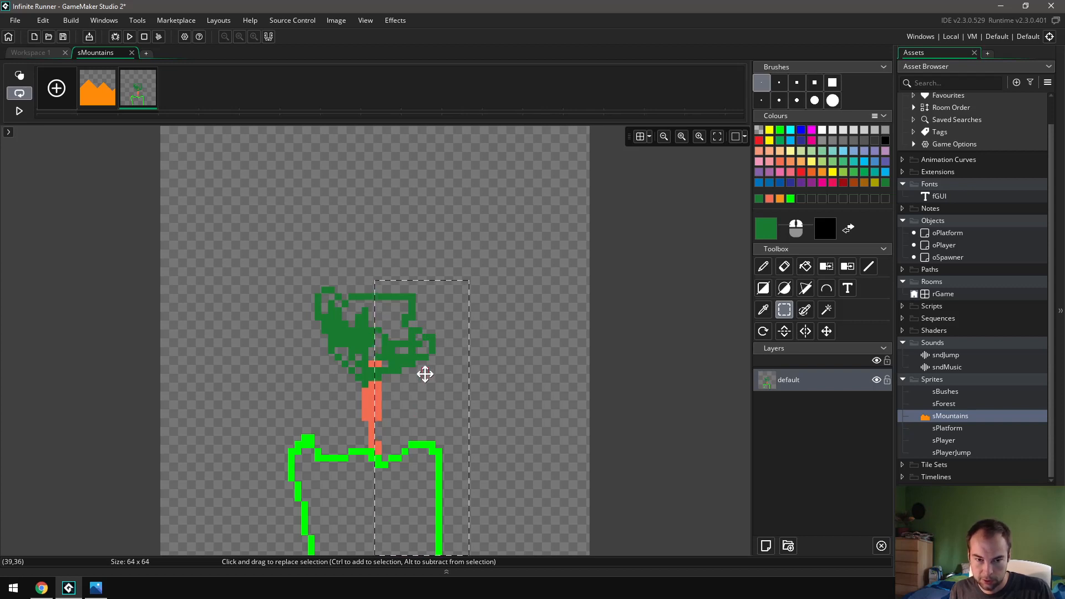
pyautogui.moveTo(423, 373); pyautogui.dragTo(209, 370)
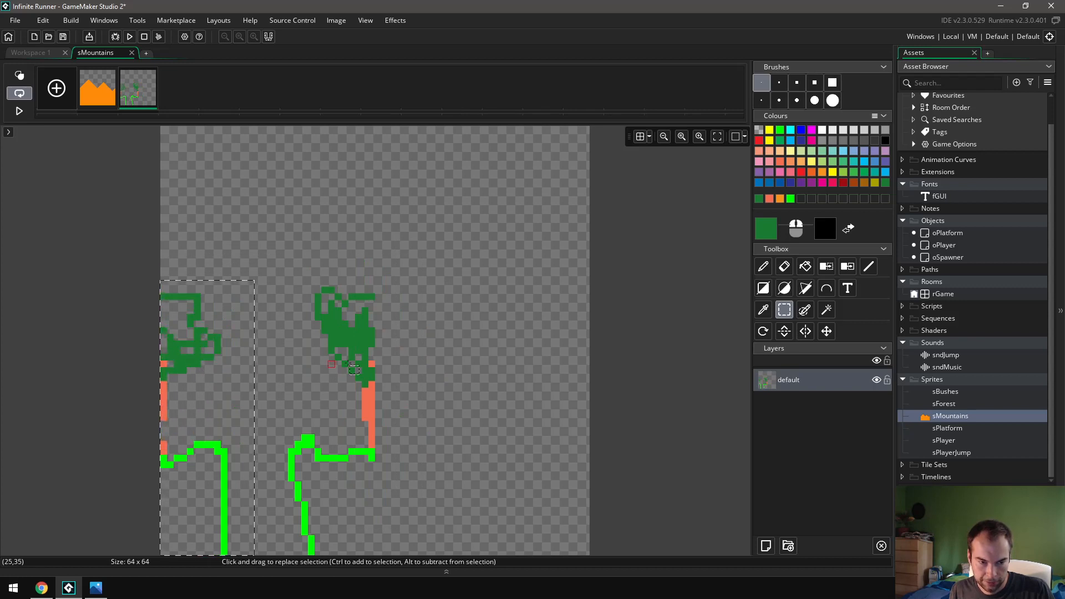
# - Select the remaining left half of the tree and ground, move it against the canvas's right edge, and deselect it
pyautogui.click(460, 337)
pyautogui.moveTo(270, 282); pyautogui.dragTo(415, 555)
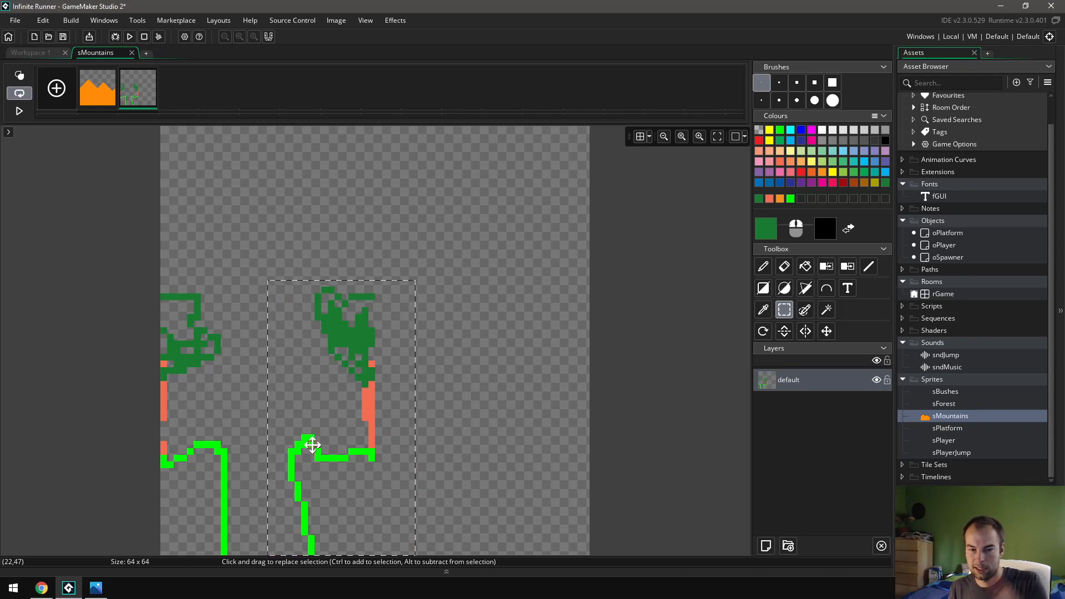
pyautogui.moveTo(343, 368); pyautogui.dragTo(549, 373)
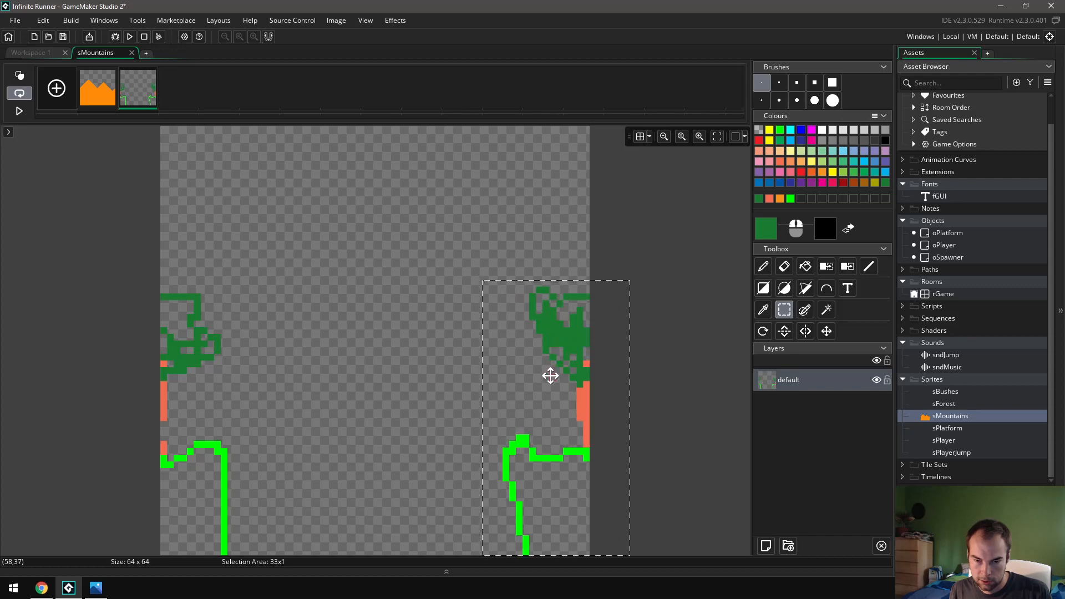
pyautogui.click(668, 431)
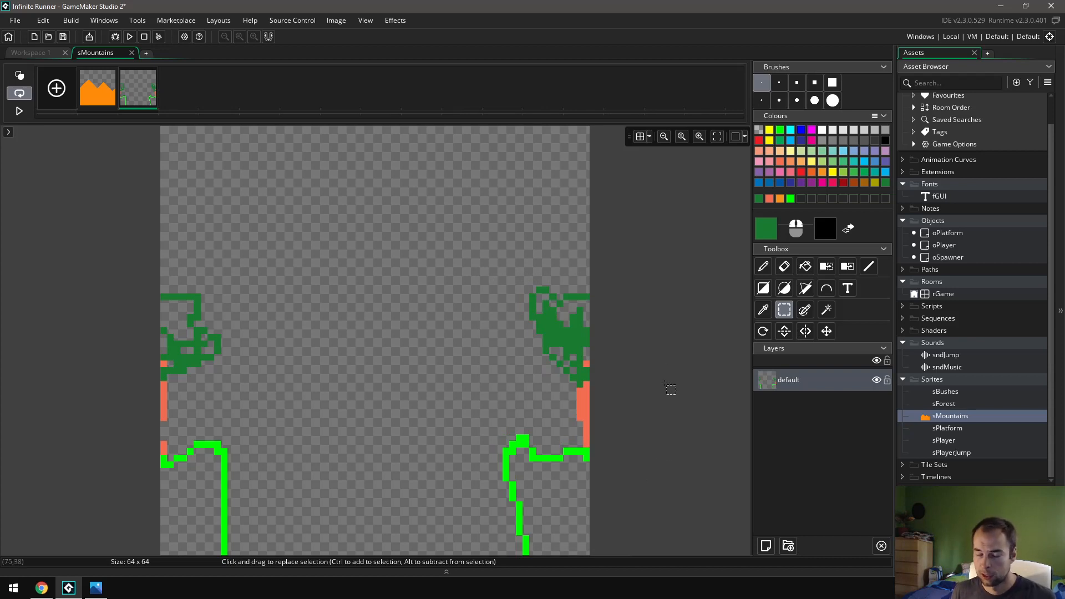
# - Sketch a dark green ground line and tree between the two halves, and delete this second frame
pyautogui.click(763, 267)
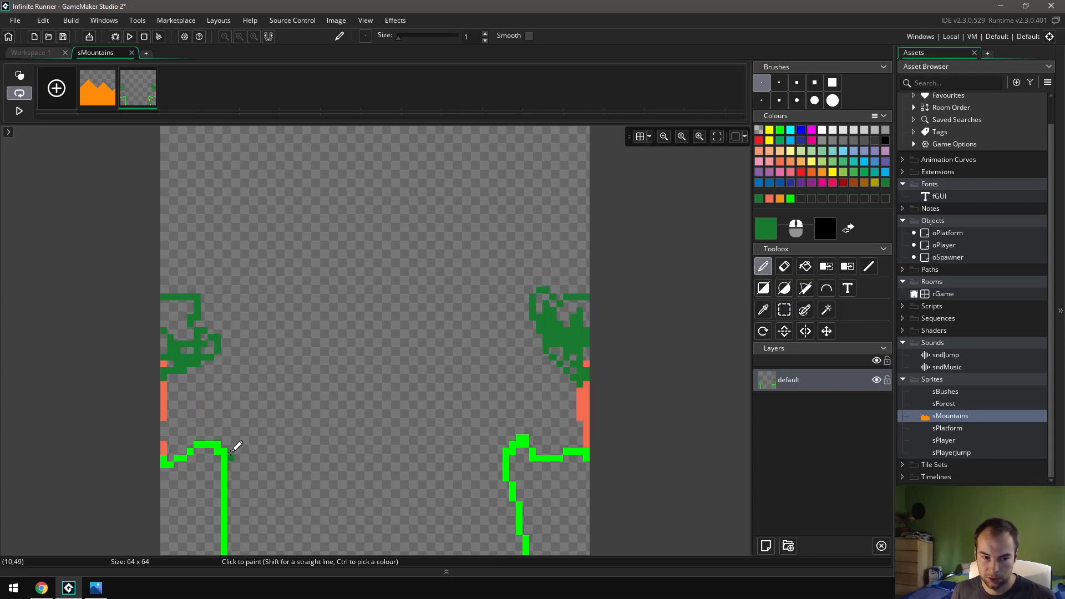
pyautogui.moveTo(235, 452)
pyautogui.mouseDown()
pyautogui.moveTo(483, 450)
pyautogui.moveTo(356, 439)
pyautogui.moveTo(340, 335)
pyautogui.moveTo(356, 431)
pyautogui.moveTo(352, 373)
pyautogui.moveTo(373, 333)
pyautogui.moveTo(364, 347)
pyautogui.moveTo(314, 335)
pyautogui.moveTo(361, 243)
pyautogui.moveTo(431, 353)
pyautogui.moveTo(366, 334)
pyautogui.moveTo(451, 331)
pyautogui.moveTo(383, 318)
pyautogui.moveTo(390, 325)
pyautogui.mouseUp()
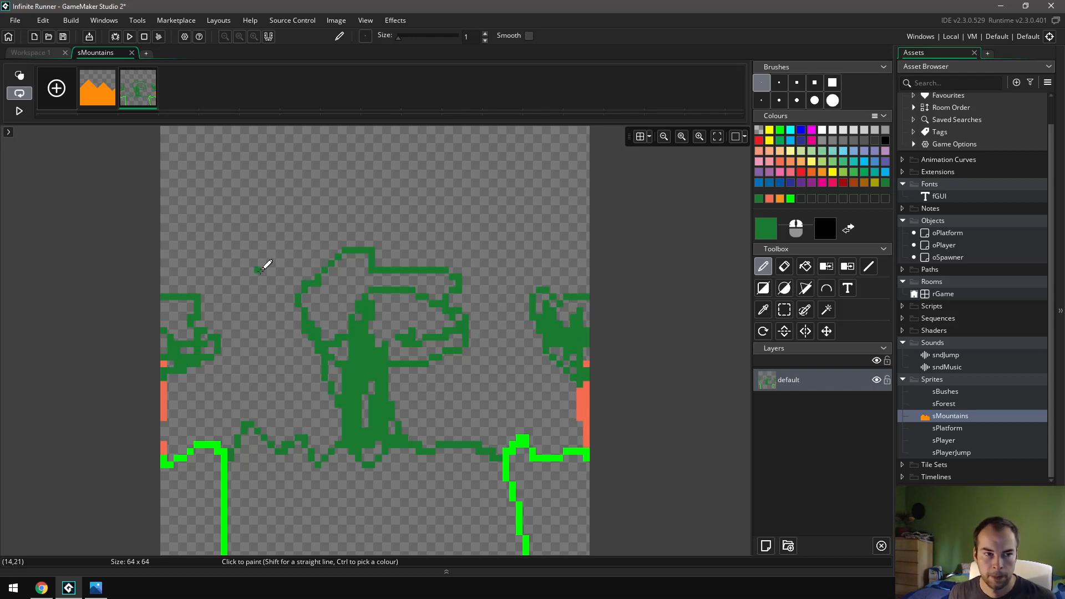
pyautogui.click(154, 71)
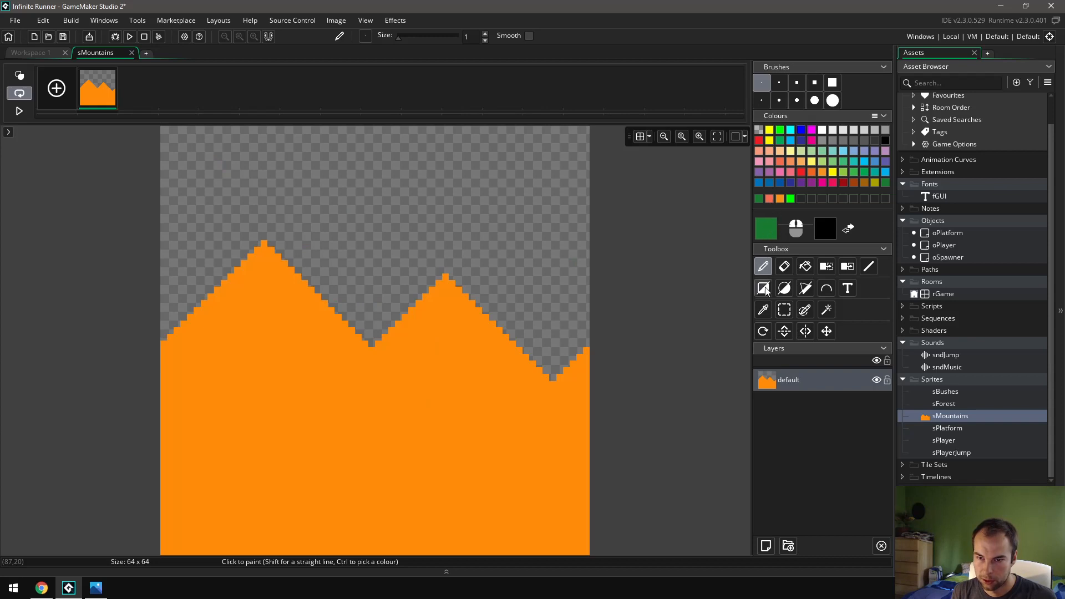
# - Sample the mountains' orange, lower its brightness value to 70 (B26206), and refill the mountains with the darker shade
pyautogui.click(761, 309)
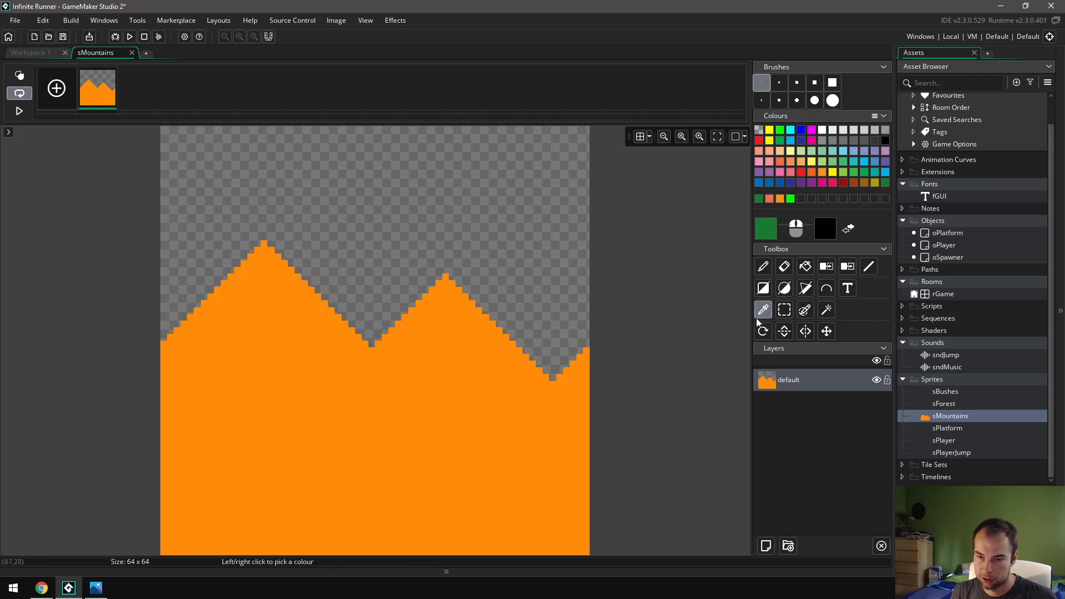
pyautogui.click(503, 373)
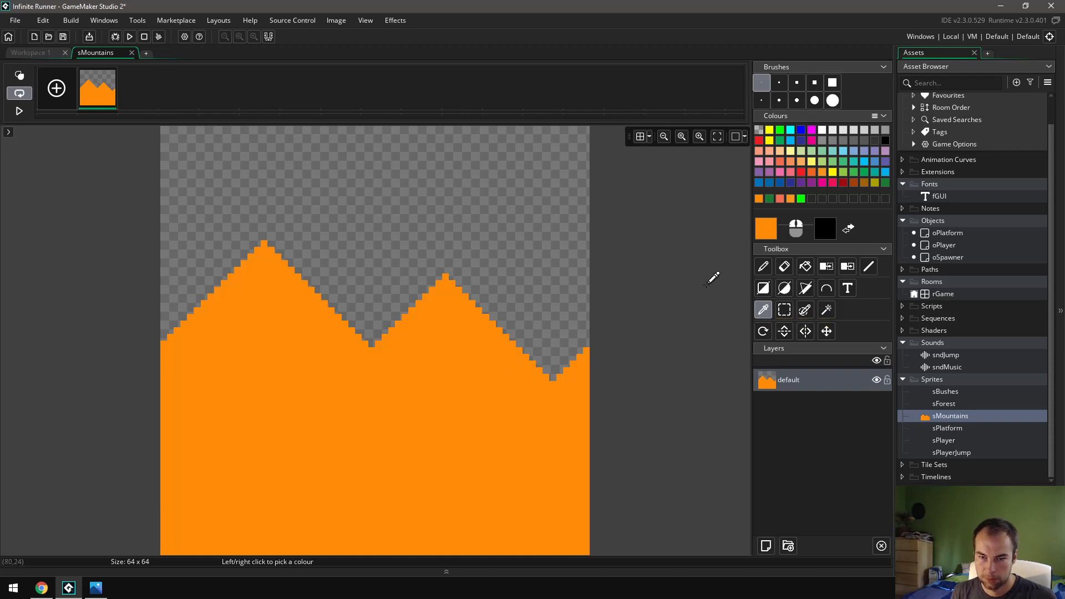
pyautogui.click(760, 233)
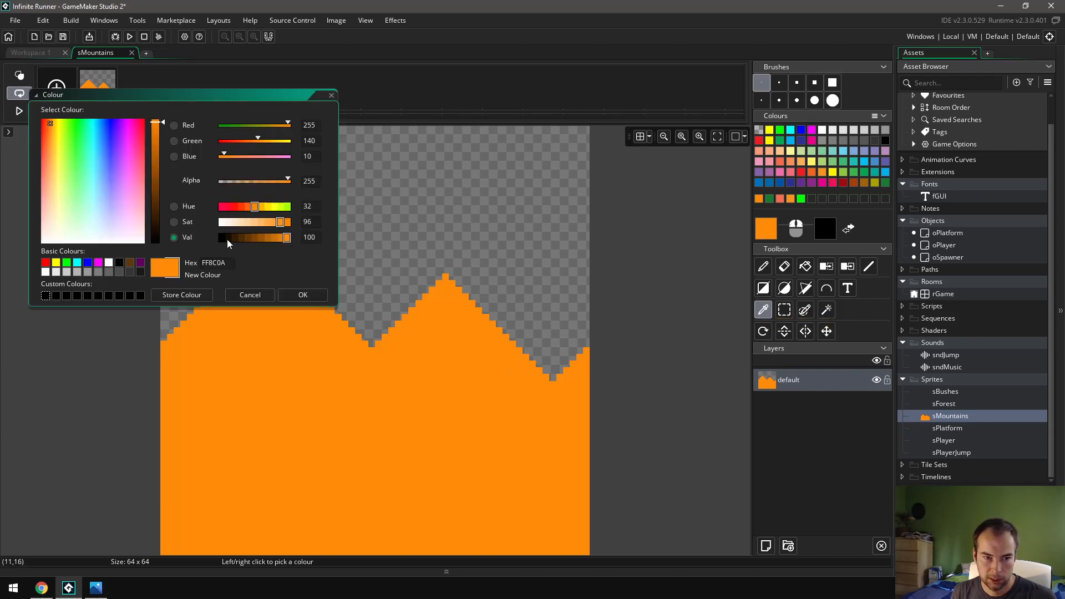
pyautogui.click(269, 238)
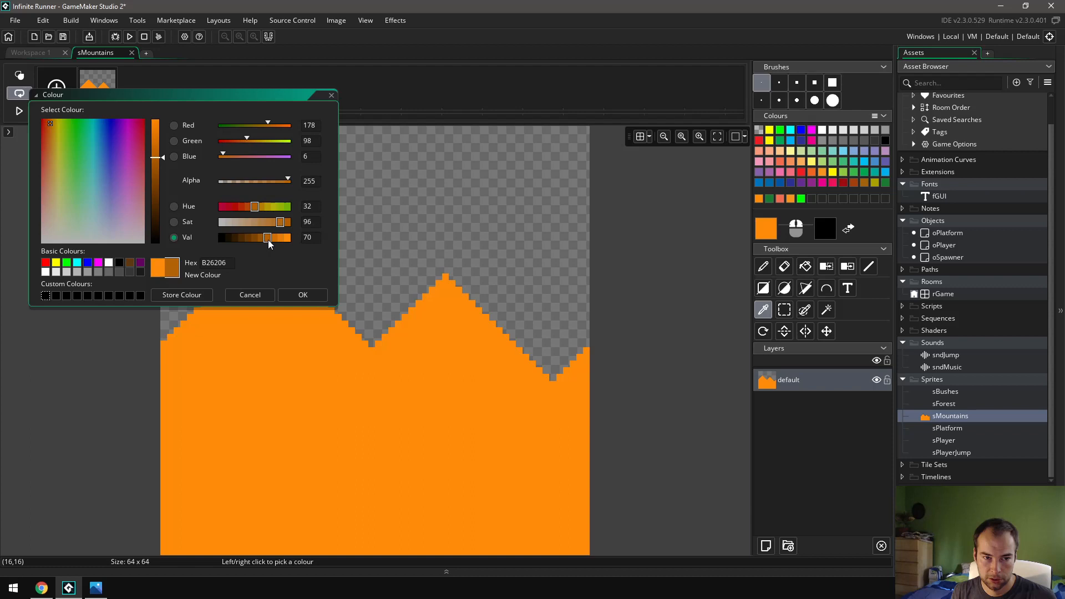
pyautogui.click(292, 295)
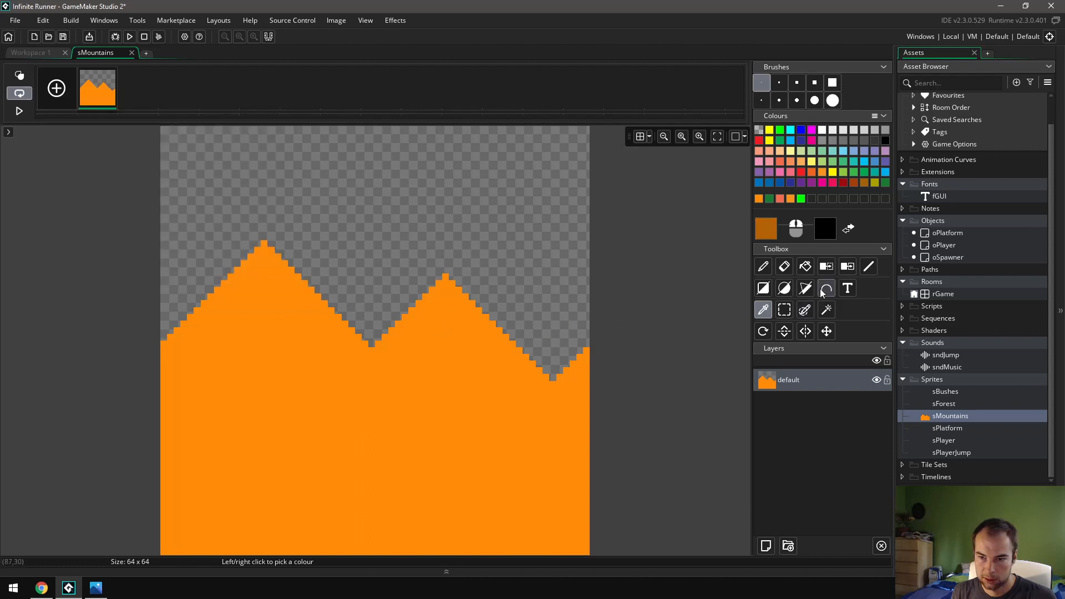
pyautogui.click(805, 267)
pyautogui.click(540, 405)
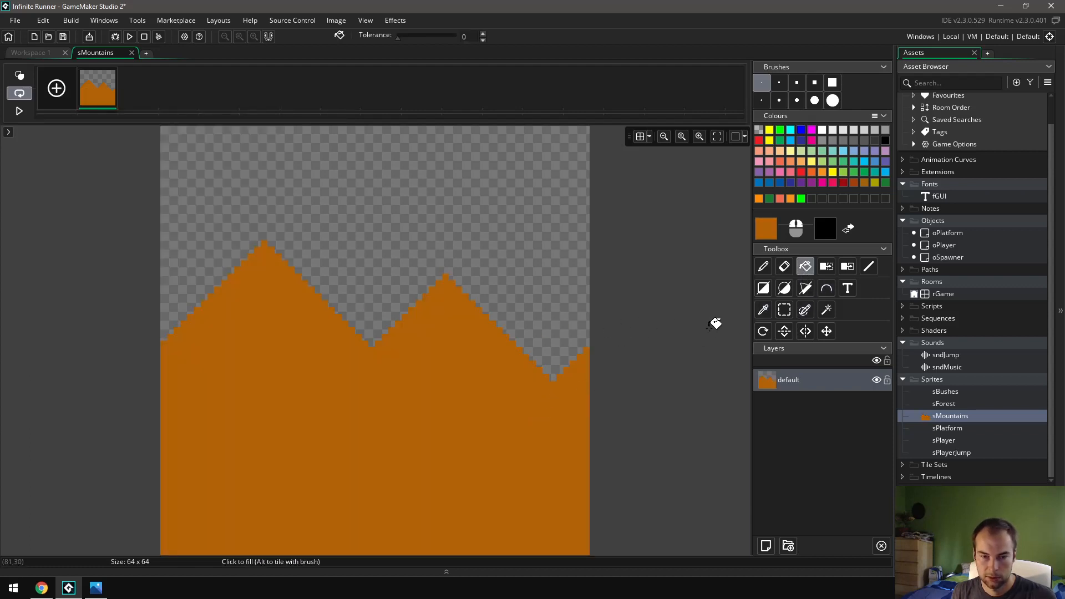
# - Close the sMountains image and sprite editors, and open the sForest sprite
pyautogui.click(131, 53)
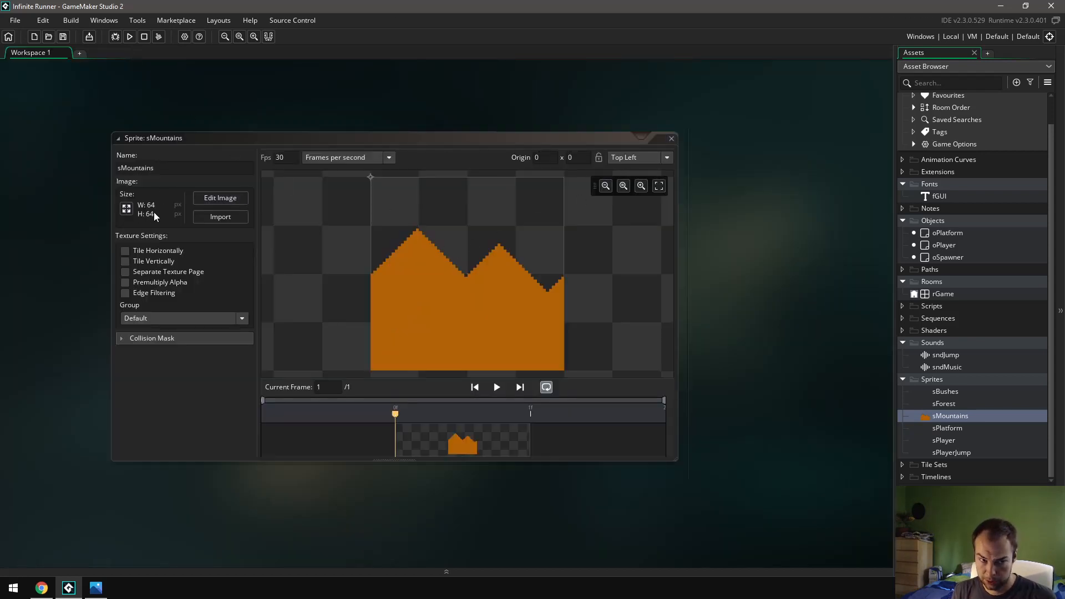
pyautogui.click(670, 142)
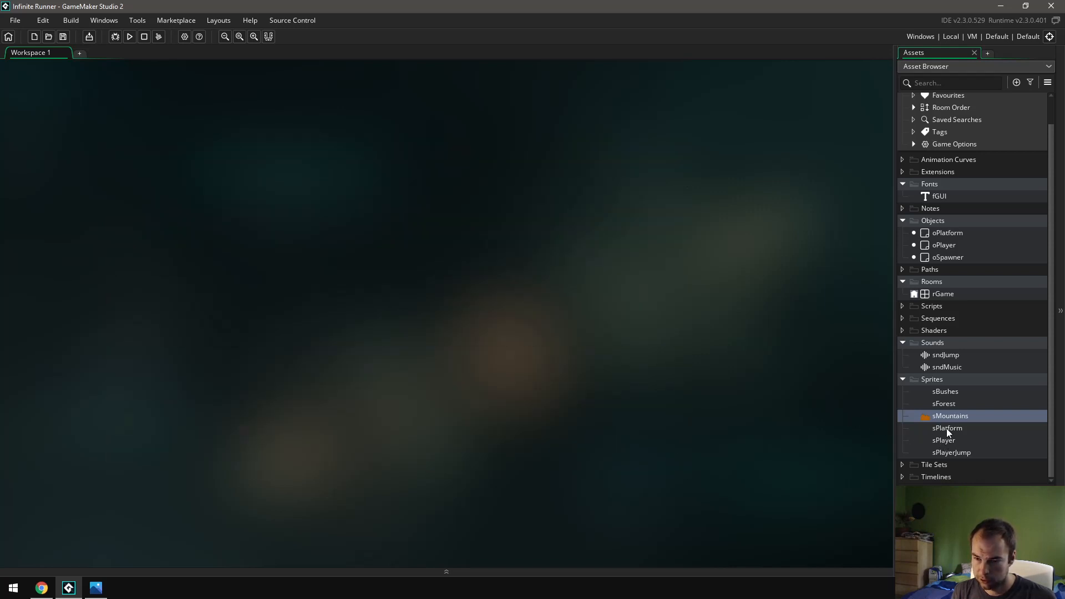
pyautogui.doubleClick(948, 405)
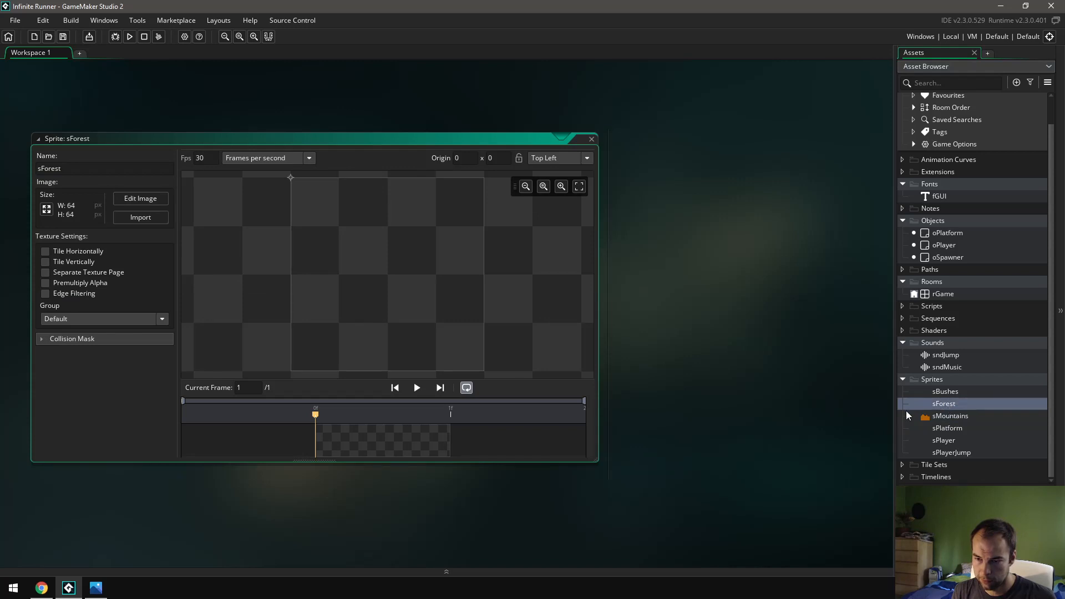
# - Open the sForest sprite's image for editing, along with the sMountains sprite's image as a colour source
pyautogui.click(154, 203)
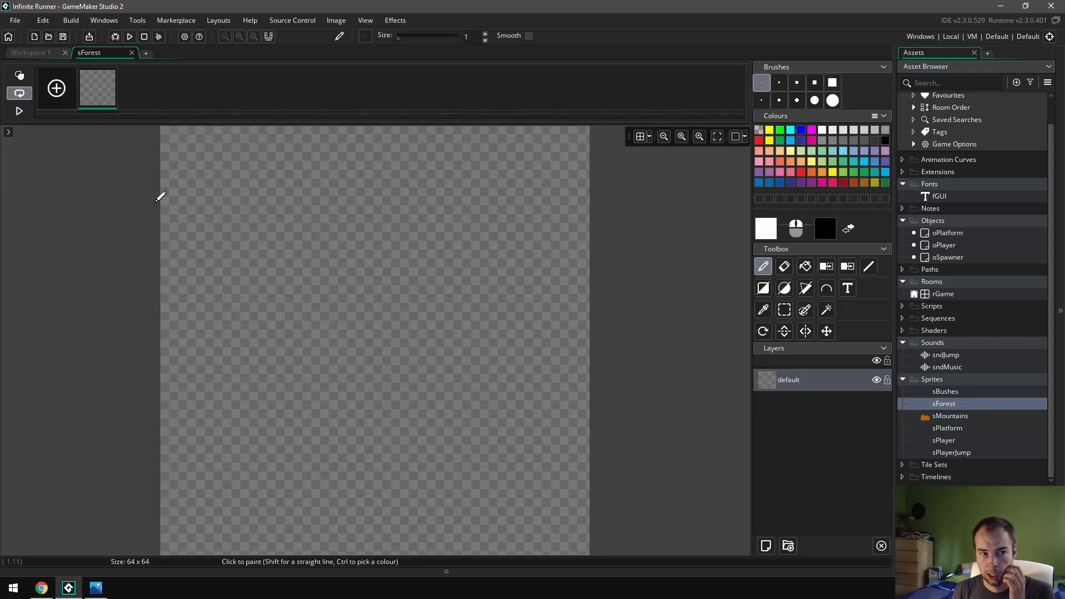
pyautogui.doubleClick(931, 415)
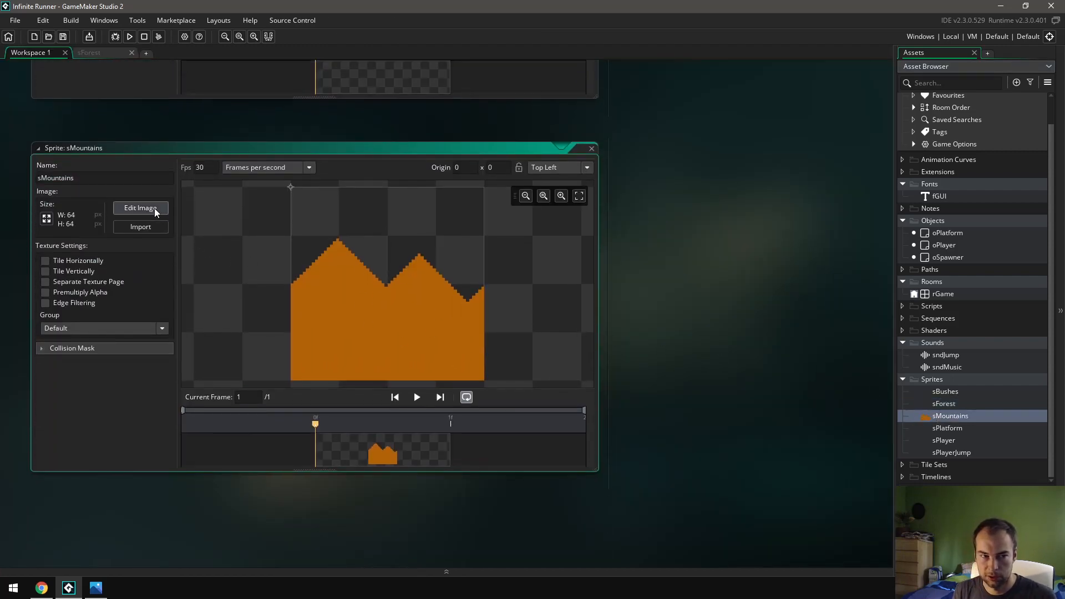
pyautogui.click(154, 207)
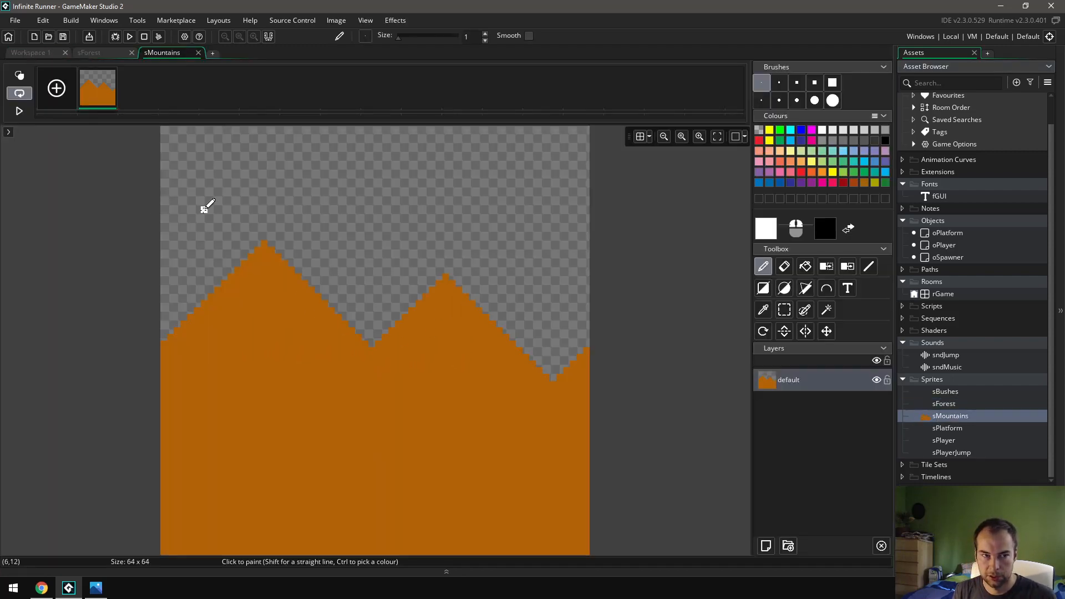
pyautogui.click(102, 55)
pyautogui.click(151, 54)
pyautogui.click(113, 55)
pyautogui.click(155, 55)
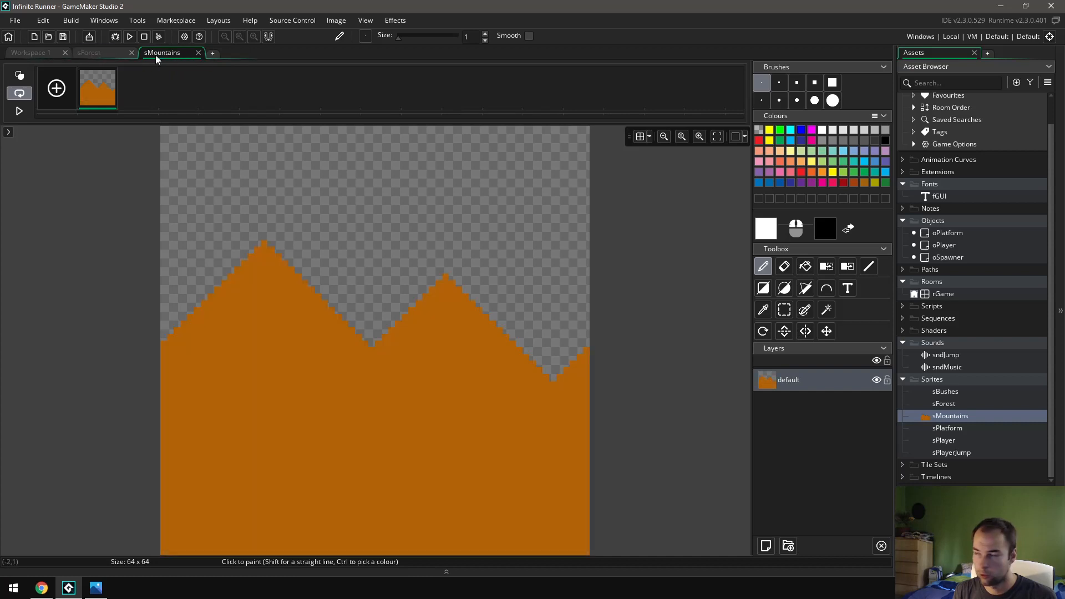
pyautogui.click(118, 55)
pyautogui.click(141, 54)
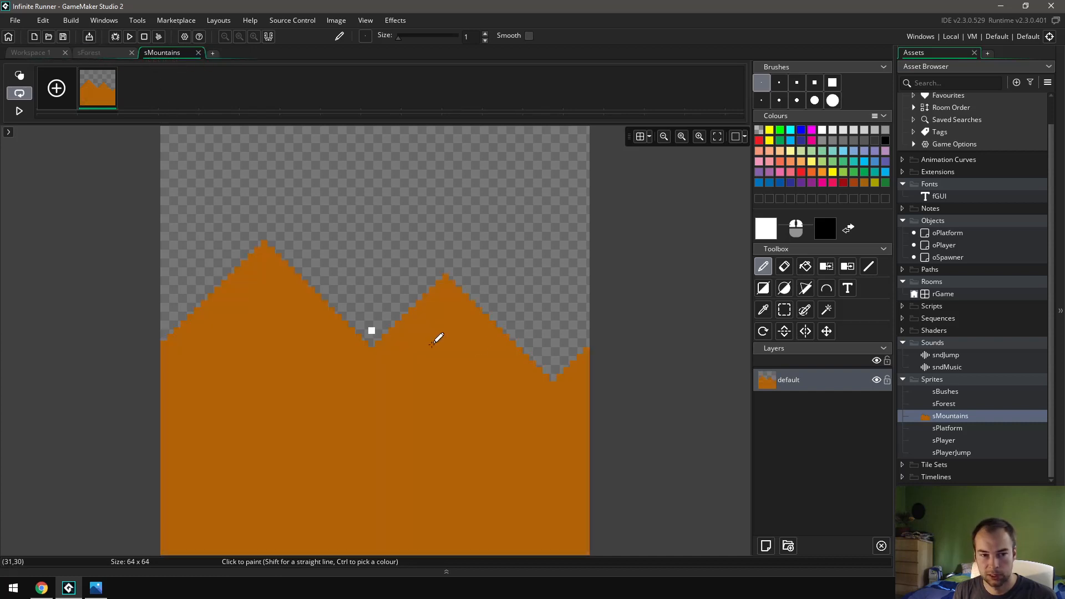
# - Sample the mountains' dark orange in sMountains and copy its hex code, B26206
pyautogui.click(762, 309)
pyautogui.click(588, 391)
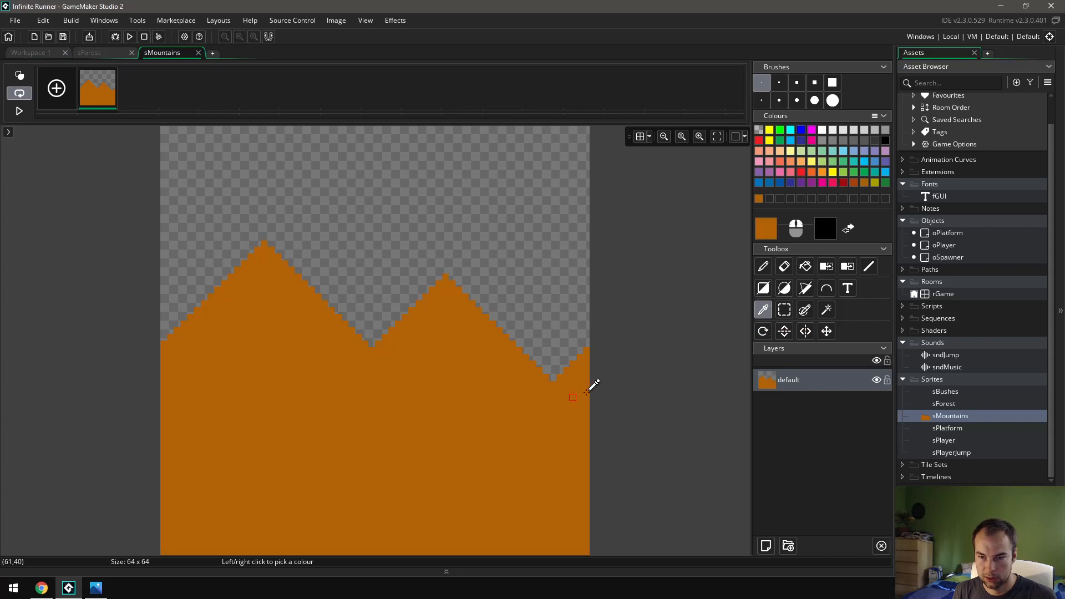
pyautogui.click(109, 56)
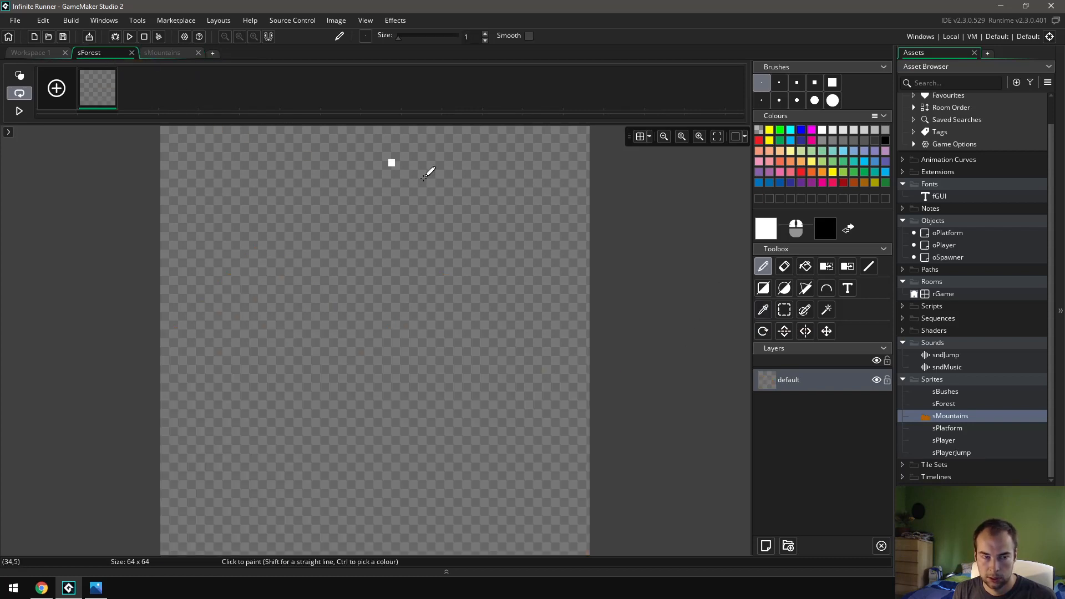
pyautogui.click(174, 51)
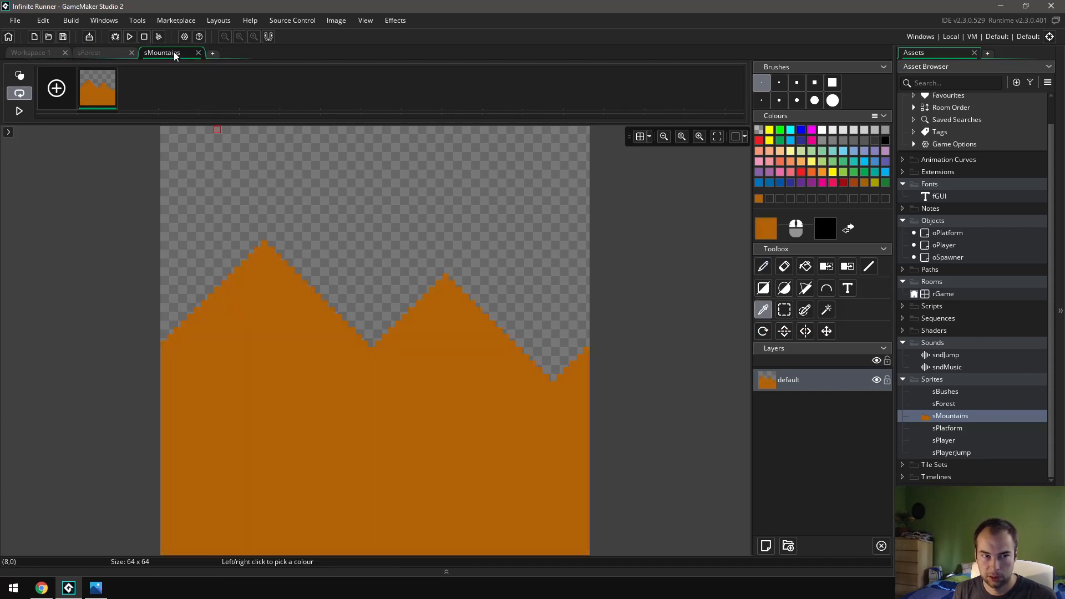
pyautogui.click(764, 233)
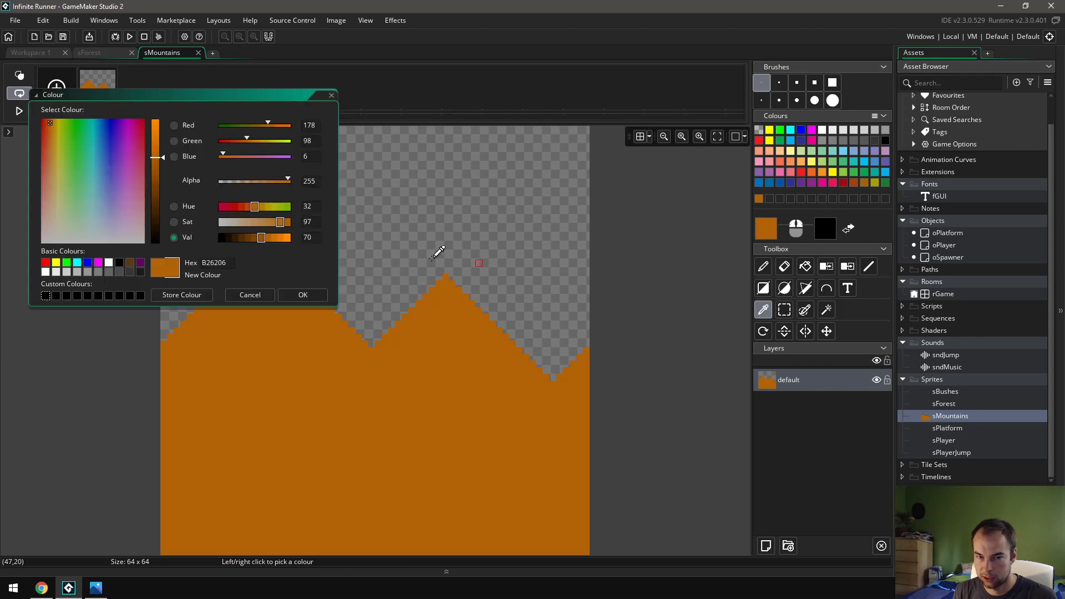
pyautogui.rightClick(215, 265)
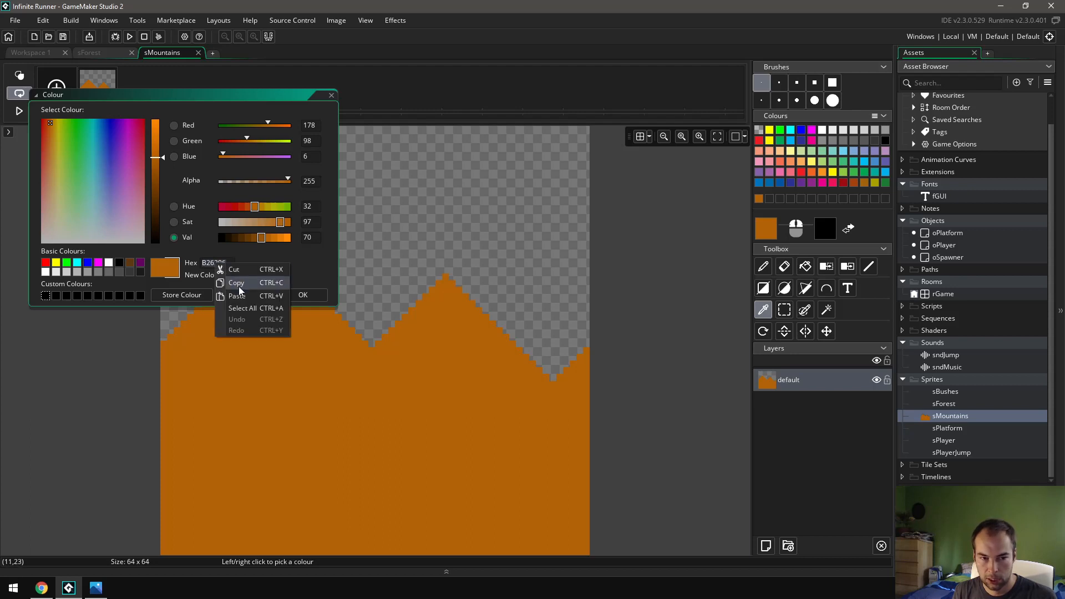
pyautogui.click(237, 284)
pyautogui.click(303, 295)
# - Paste the copied hex code B26206 as the primary drawing colour in the sForest image
pyautogui.click(114, 58)
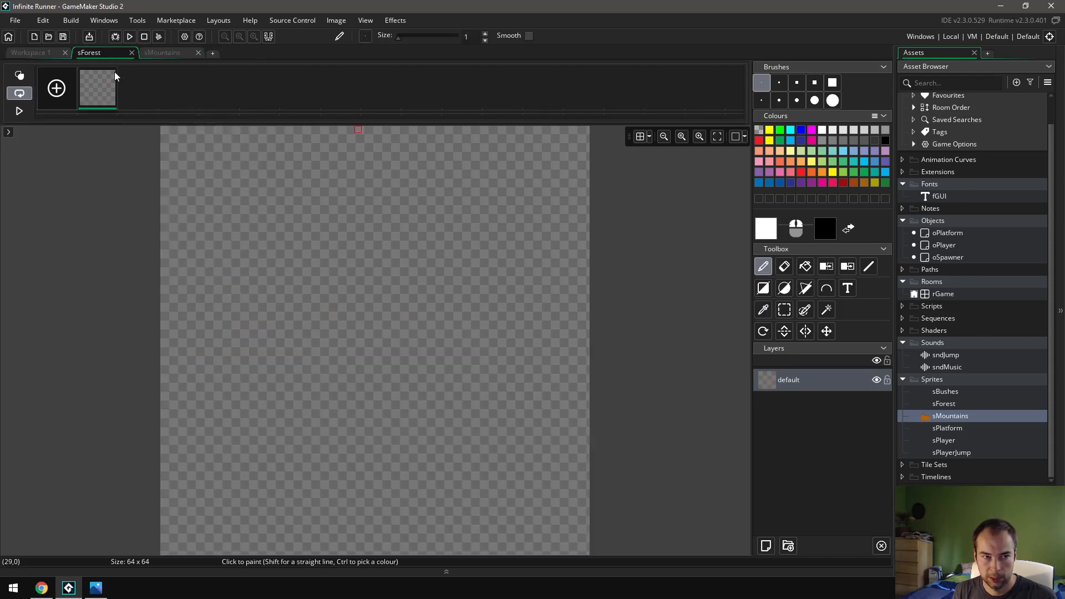
pyautogui.click(760, 237)
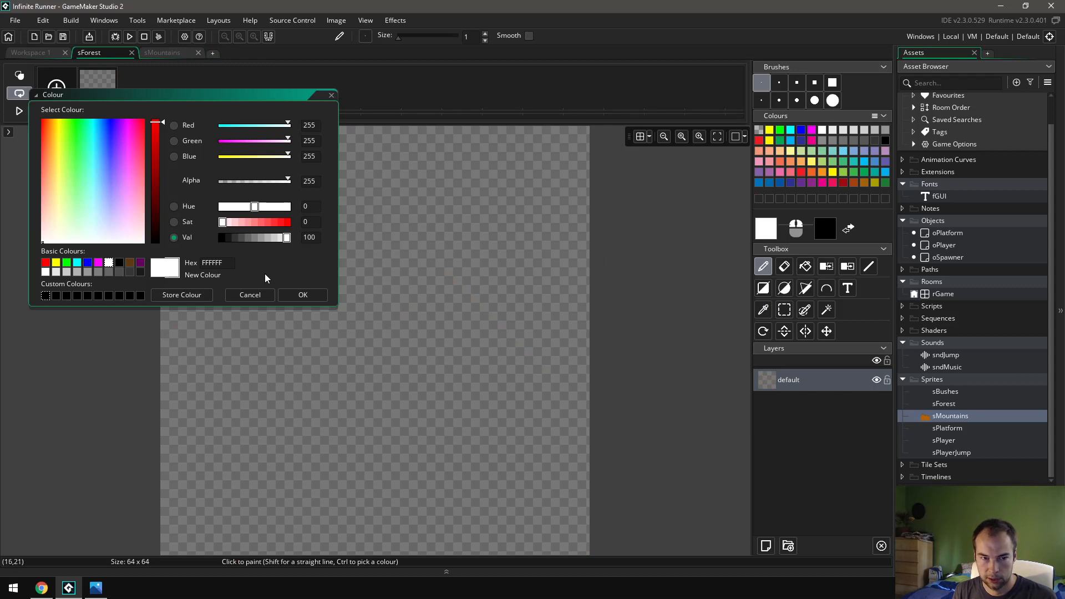
pyautogui.doubleClick(213, 263)
pyautogui.rightClick(211, 263)
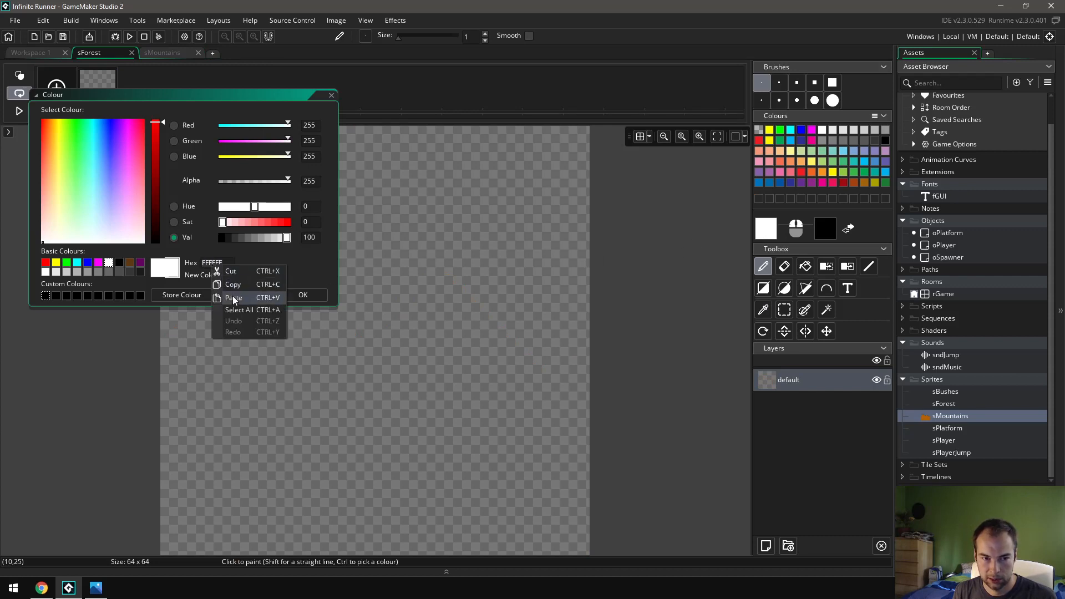
pyautogui.click(271, 299)
pyautogui.click(303, 294)
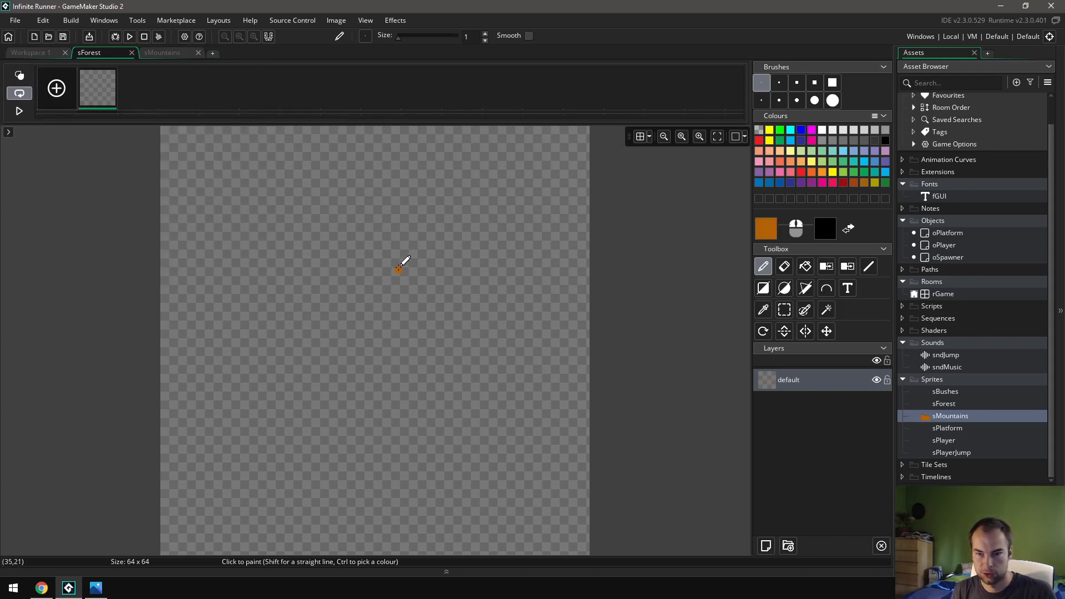
# - Check the sunset landscape reference picture, and darken sForest's primary drawing colour to a brightness value of 40 (663803)
pyautogui.click(764, 233)
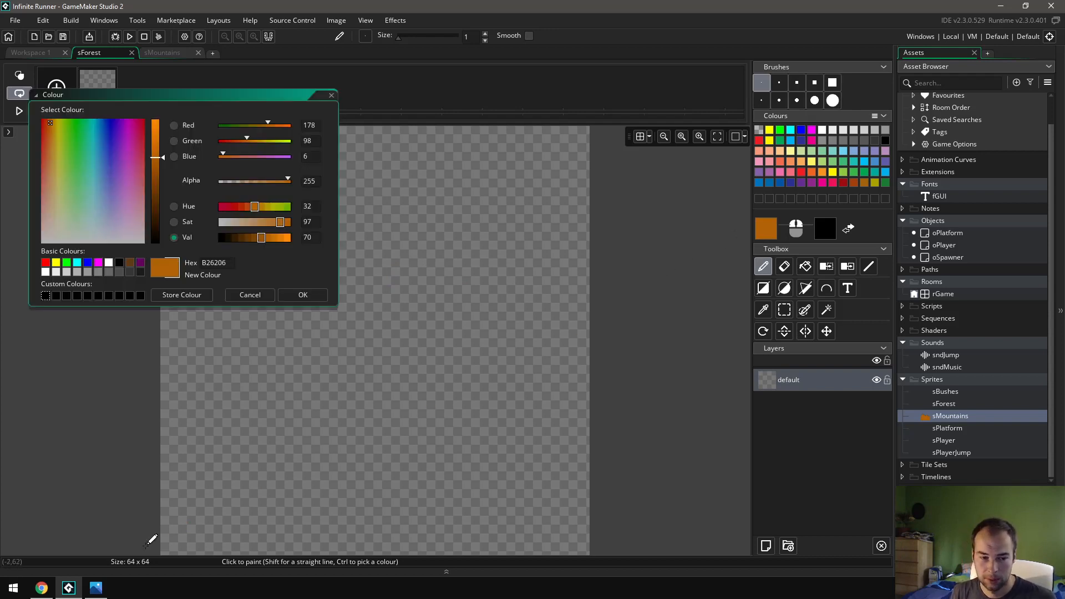
pyautogui.click(96, 588)
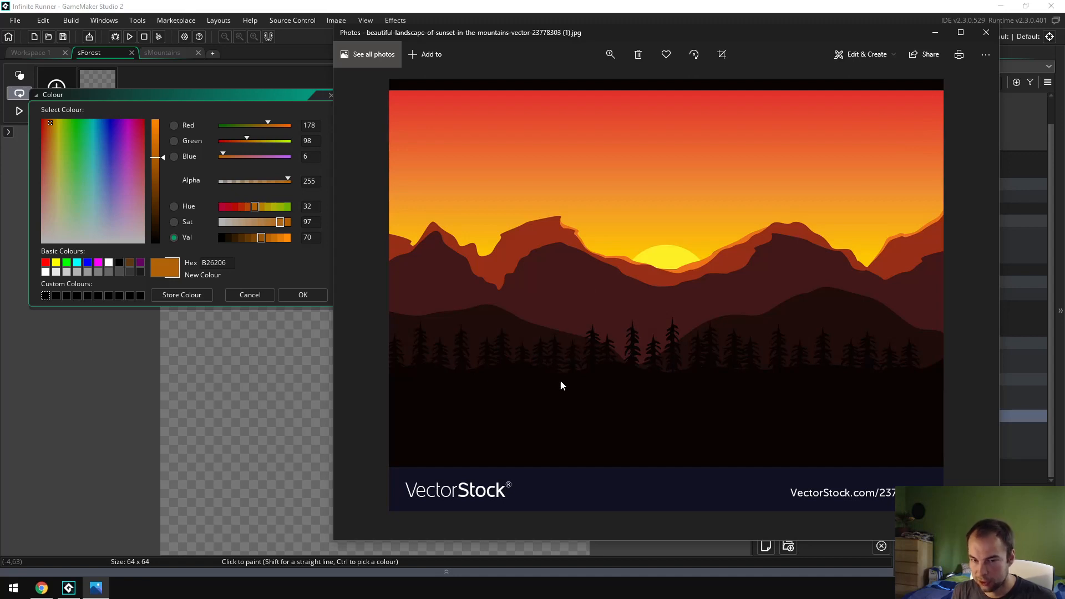
pyautogui.click(215, 98)
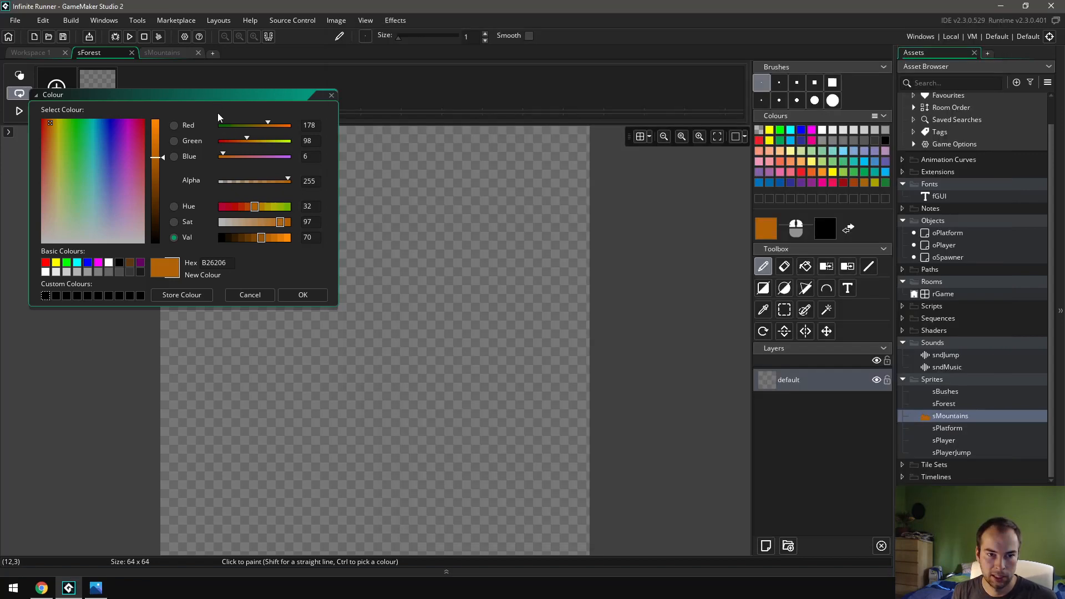
pyautogui.click(242, 241)
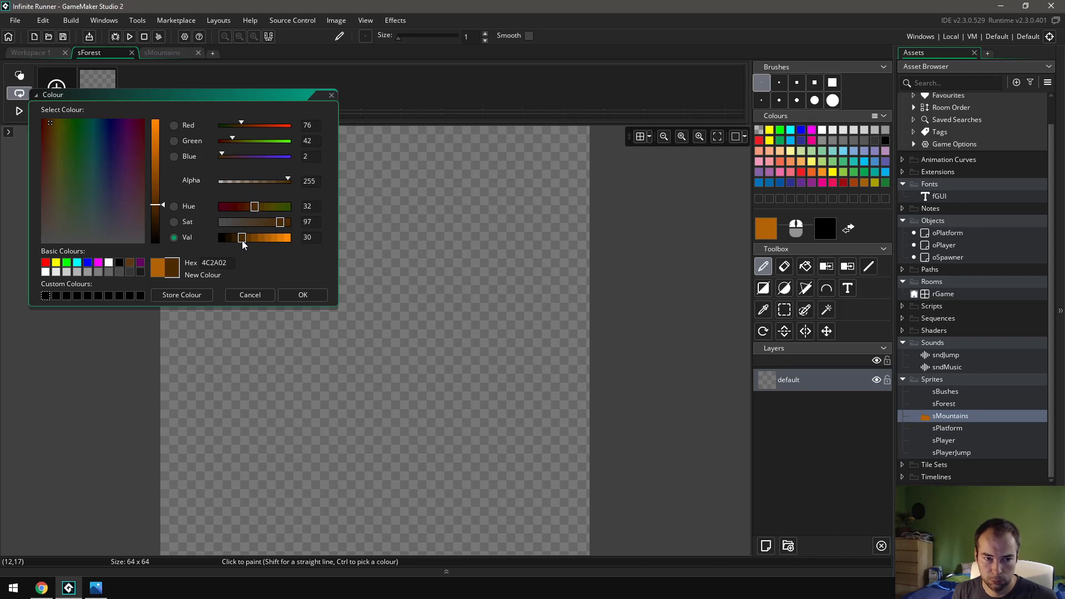
pyautogui.moveTo(243, 241); pyautogui.dragTo(248, 241)
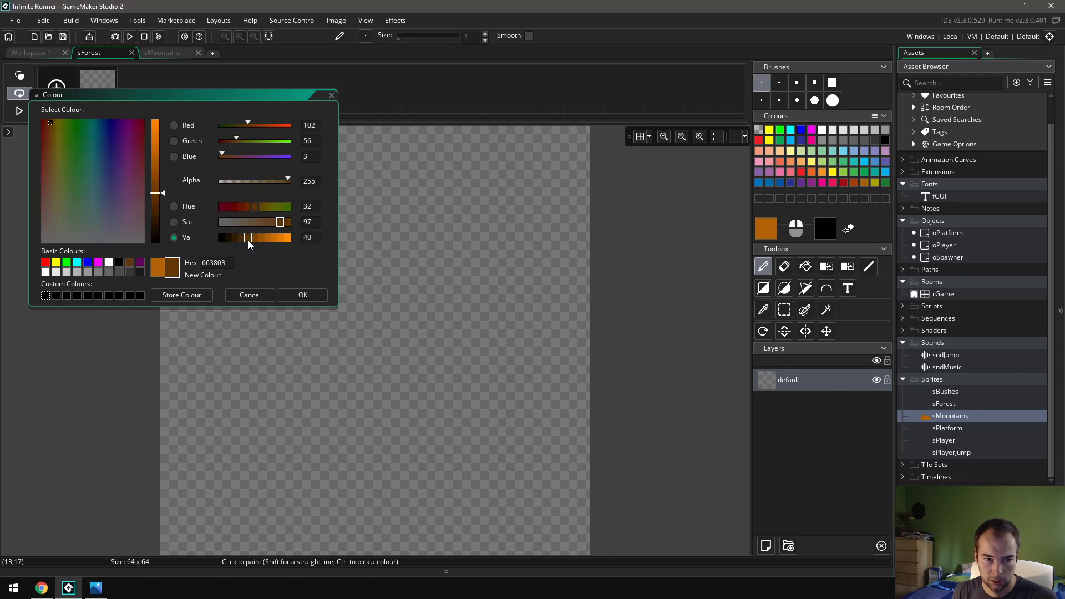
pyautogui.click(242, 241)
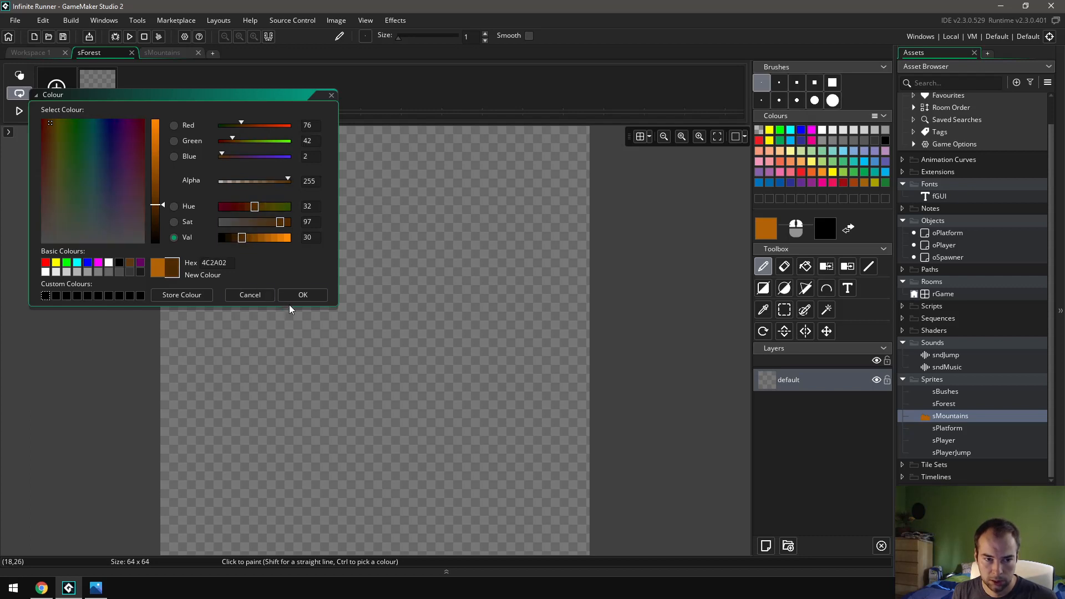
pyautogui.click(248, 240)
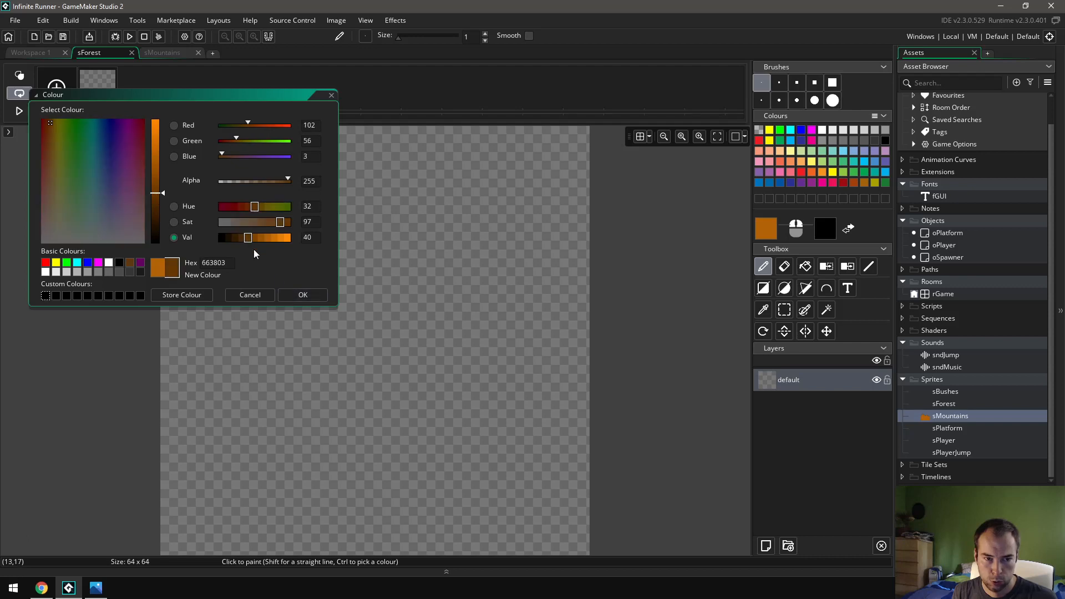
pyautogui.click(294, 293)
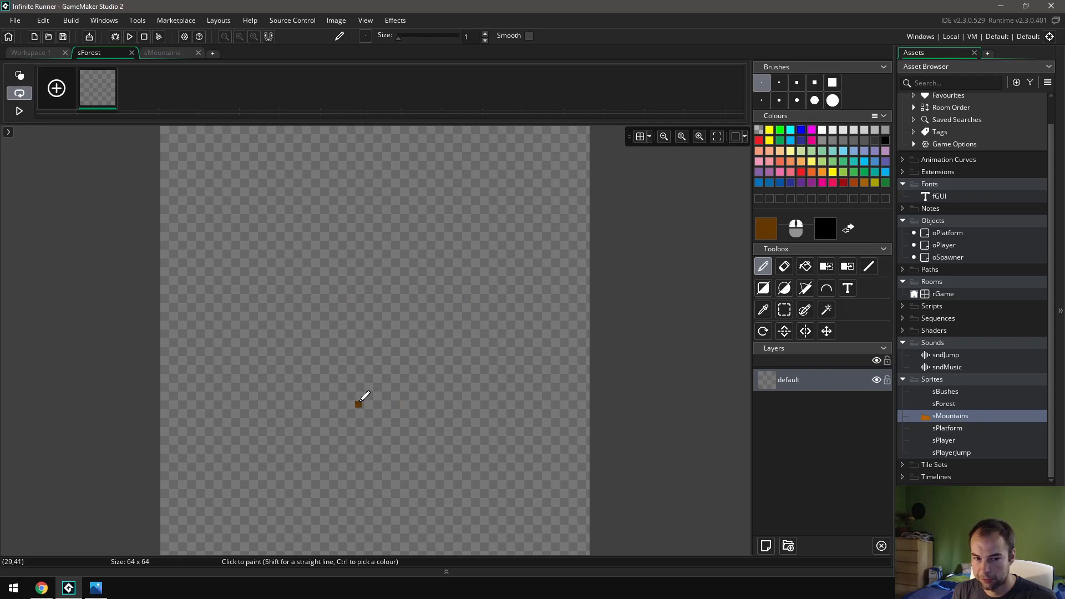
# - Sketch a wavy brown ground line in the lower middle of the canvas, with vertical sides running down to the canvas's lower edge
pyautogui.click(285, 438)
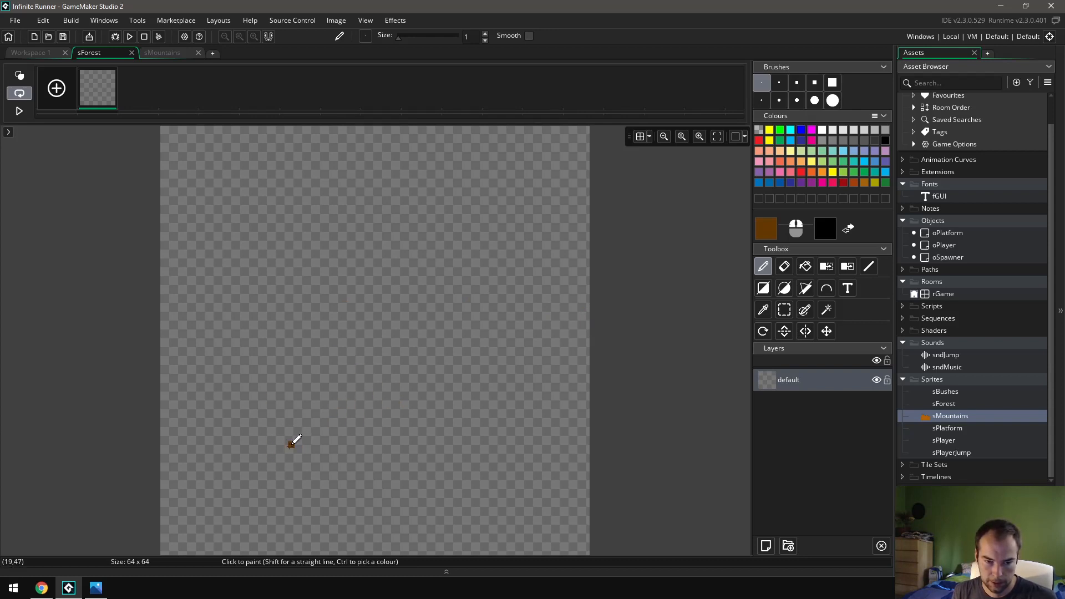
pyautogui.moveTo(291, 444)
pyautogui.mouseDown()
pyautogui.moveTo(308, 431)
pyautogui.moveTo(361, 430)
pyautogui.moveTo(416, 457)
pyautogui.moveTo(474, 437)
pyautogui.mouseUp()
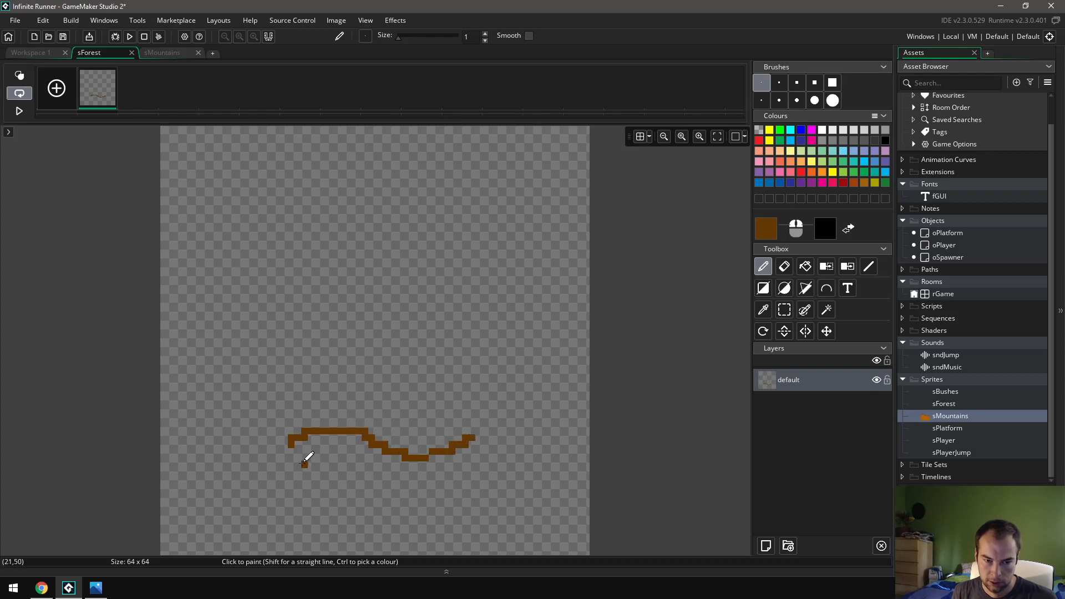
pyautogui.moveTo(292, 442); pyautogui.dragTo(299, 552)
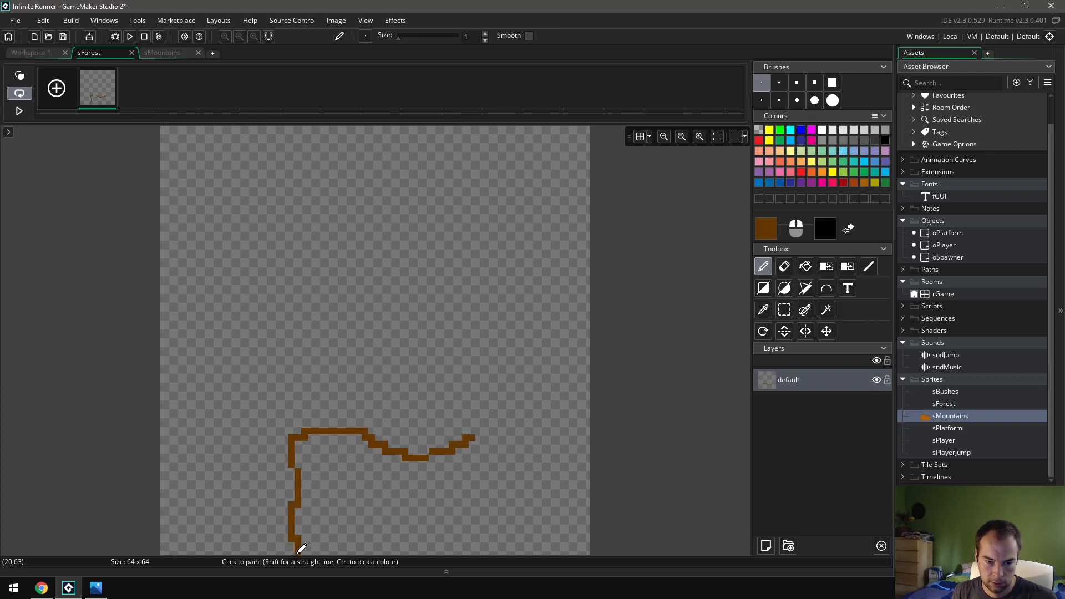
pyautogui.moveTo(293, 478); pyautogui.dragTo(292, 552)
pyautogui.click(866, 267)
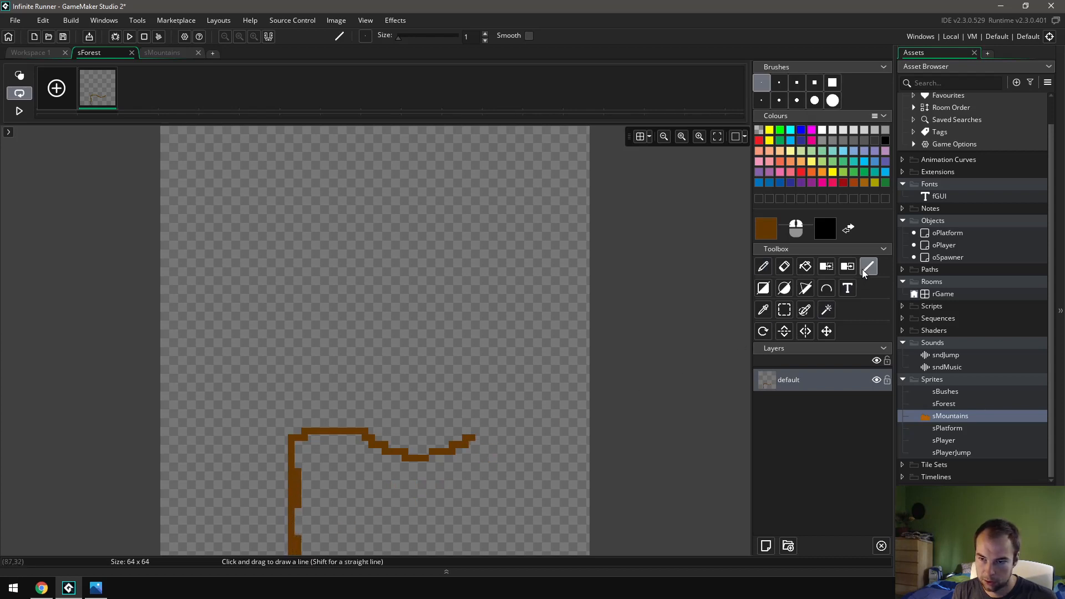
pyautogui.moveTo(473, 448); pyautogui.dragTo(470, 552)
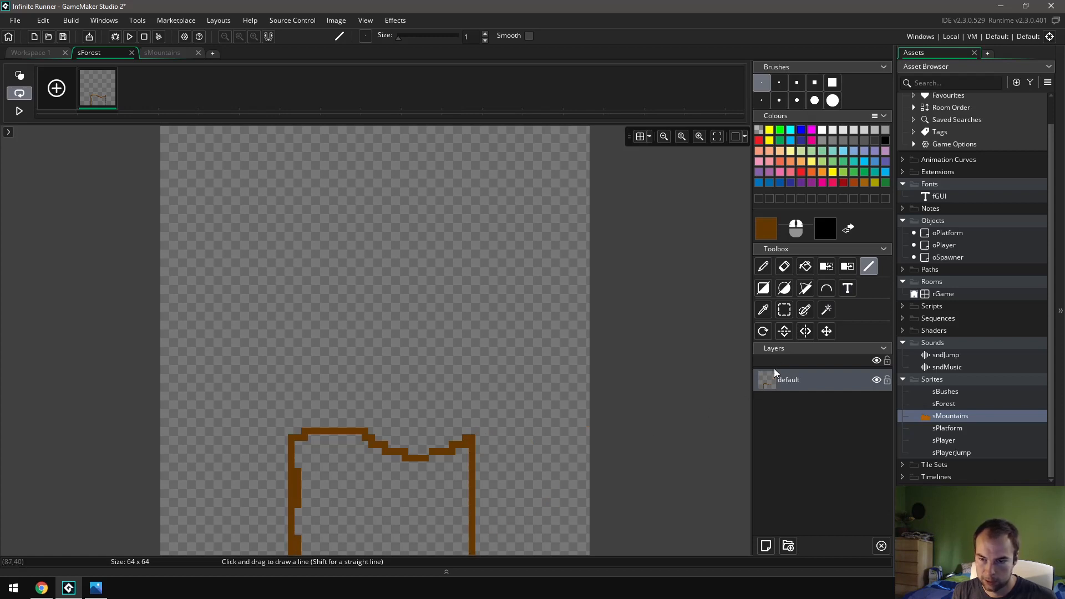
# - Move the outline's right half to the canvas's left edge and its left half to the right edge, and deselect
pyautogui.click(784, 309)
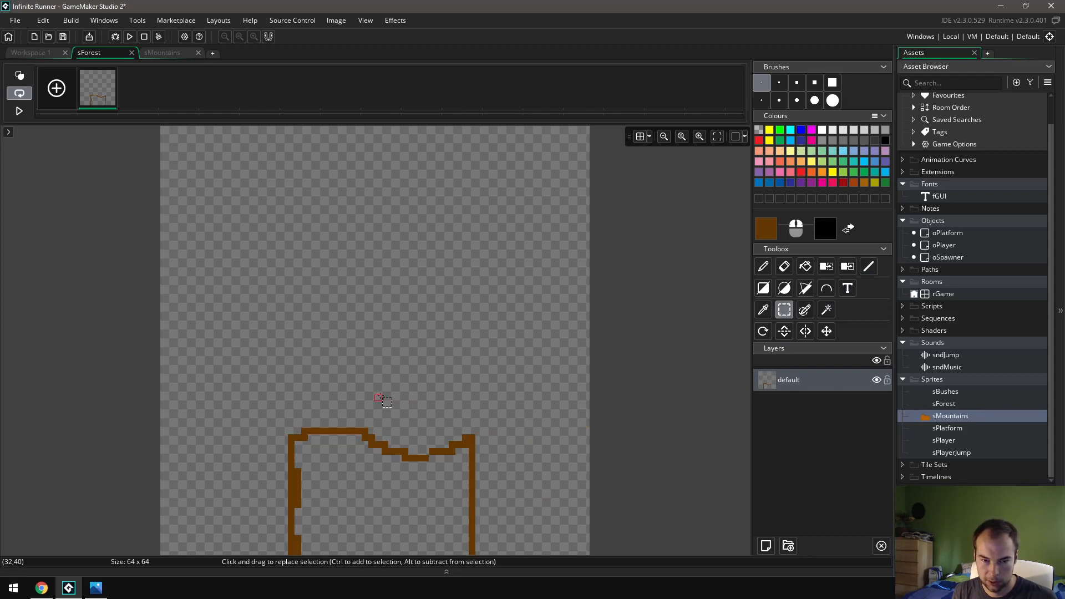
pyautogui.moveTo(384, 391); pyautogui.dragTo(506, 554)
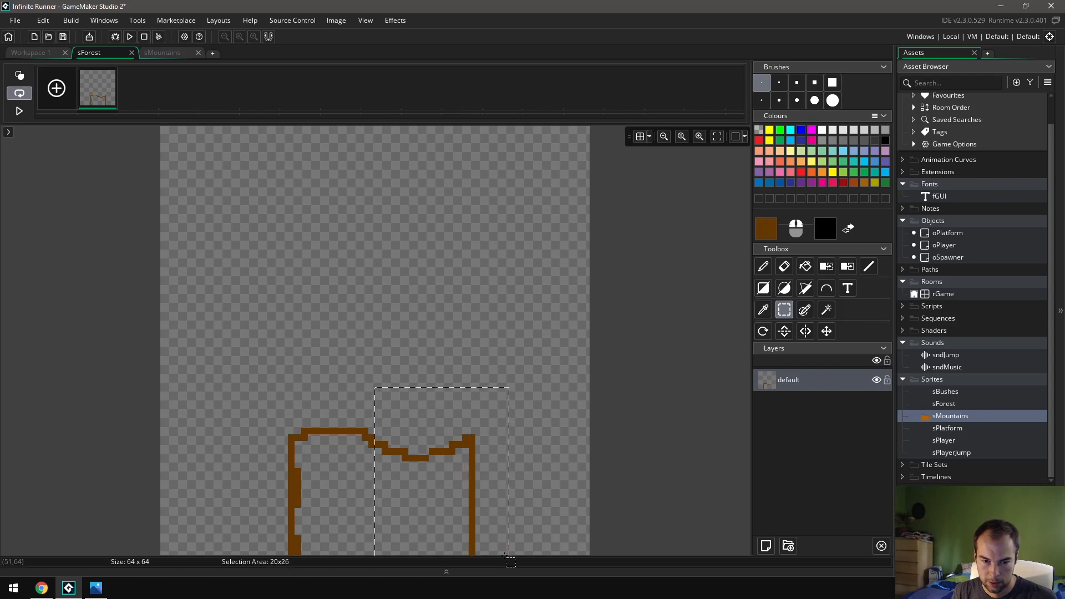
pyautogui.moveTo(468, 518); pyautogui.dragTo(249, 520)
pyautogui.click(292, 404)
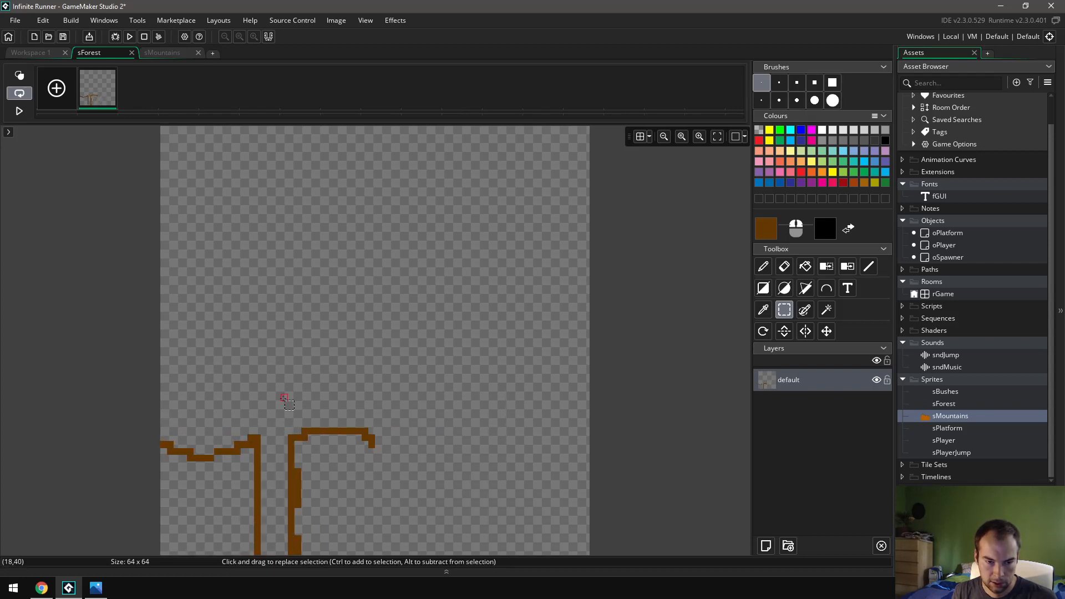
pyautogui.moveTo(280, 394); pyautogui.dragTo(384, 566)
pyautogui.moveTo(346, 519); pyautogui.dragTo(549, 506)
pyautogui.click(445, 469)
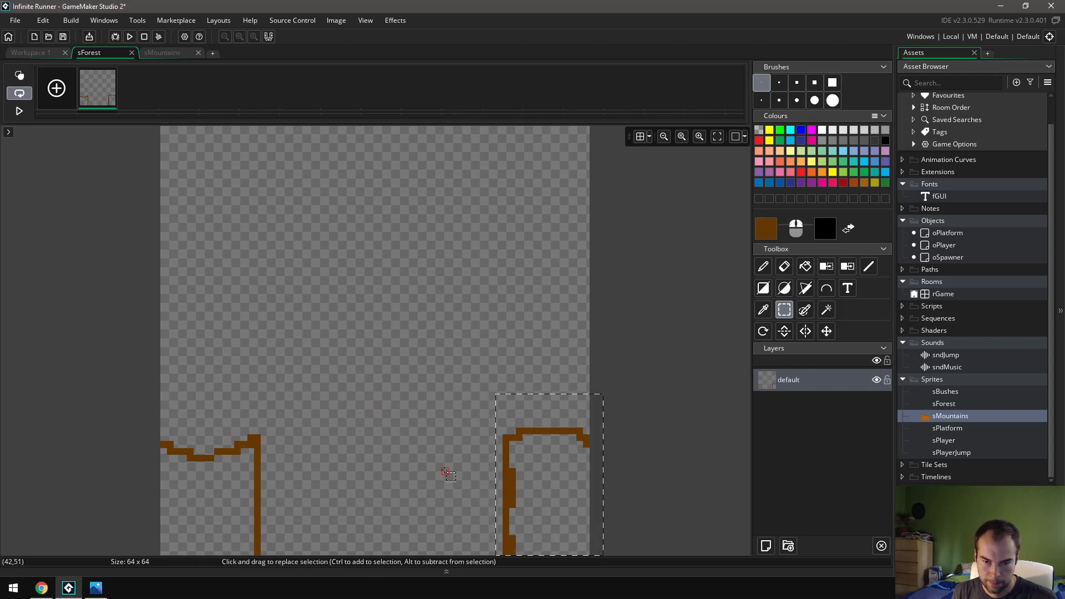
# - Join the two halves with a freehand hilly ground line, adding a small peak on the right half and raising the middle hilltop
pyautogui.click(763, 267)
pyautogui.moveTo(259, 437)
pyautogui.mouseDown()
pyautogui.moveTo(311, 411)
pyautogui.moveTo(370, 417)
pyautogui.moveTo(416, 439)
pyautogui.moveTo(556, 423)
pyautogui.moveTo(574, 415)
pyautogui.moveTo(536, 422)
pyautogui.moveTo(565, 410)
pyautogui.mouseUp()
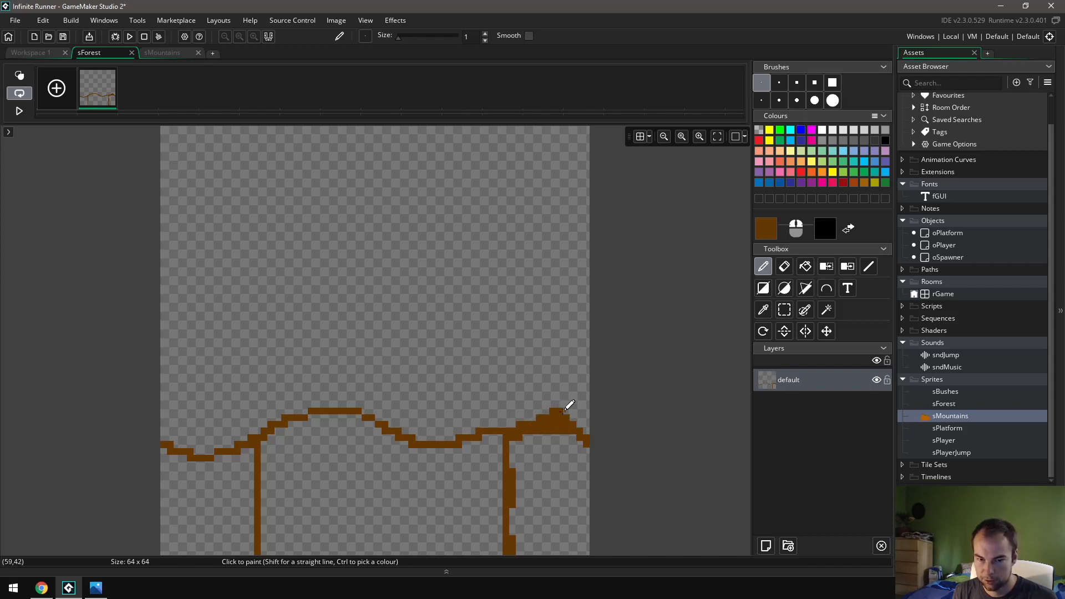
pyautogui.moveTo(326, 407); pyautogui.dragTo(348, 406)
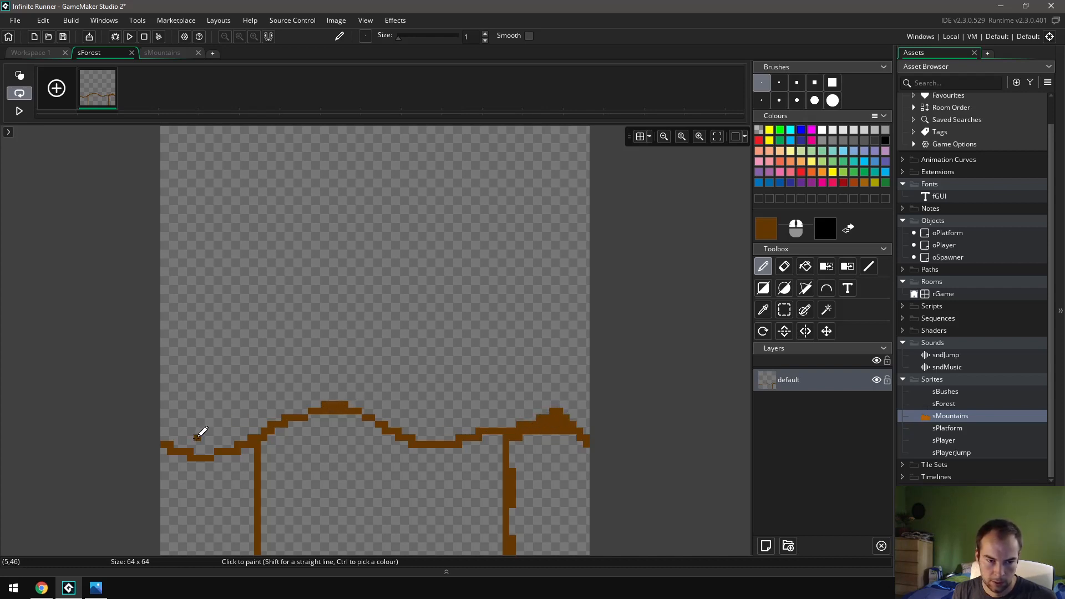
# - Fill the three outlined areas below the ground line with the dark brown
pyautogui.click(805, 266)
pyautogui.click(576, 477)
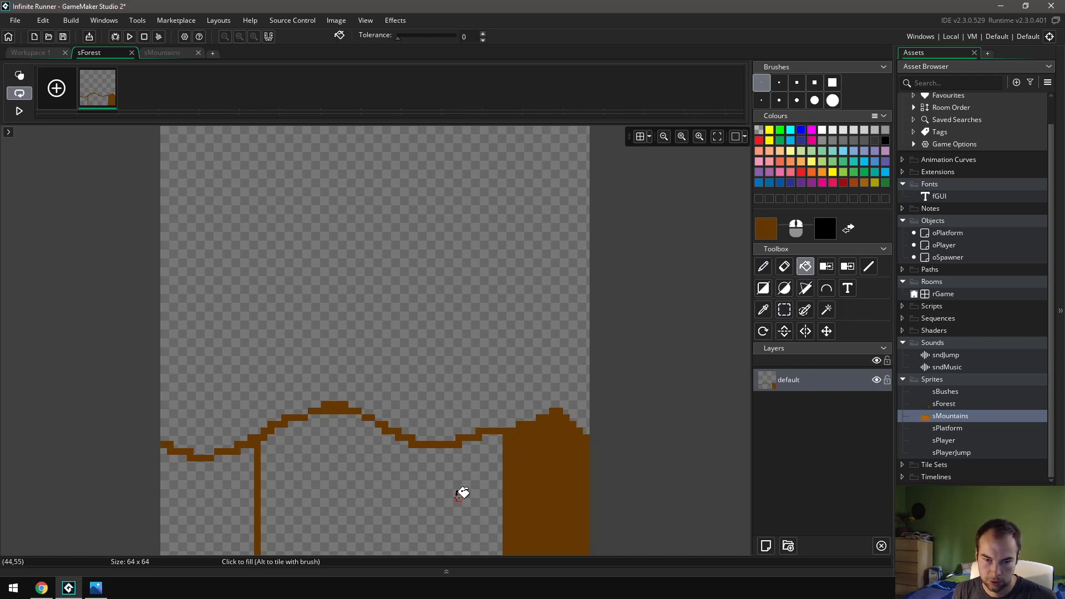
pyautogui.click(461, 493)
pyautogui.click(230, 493)
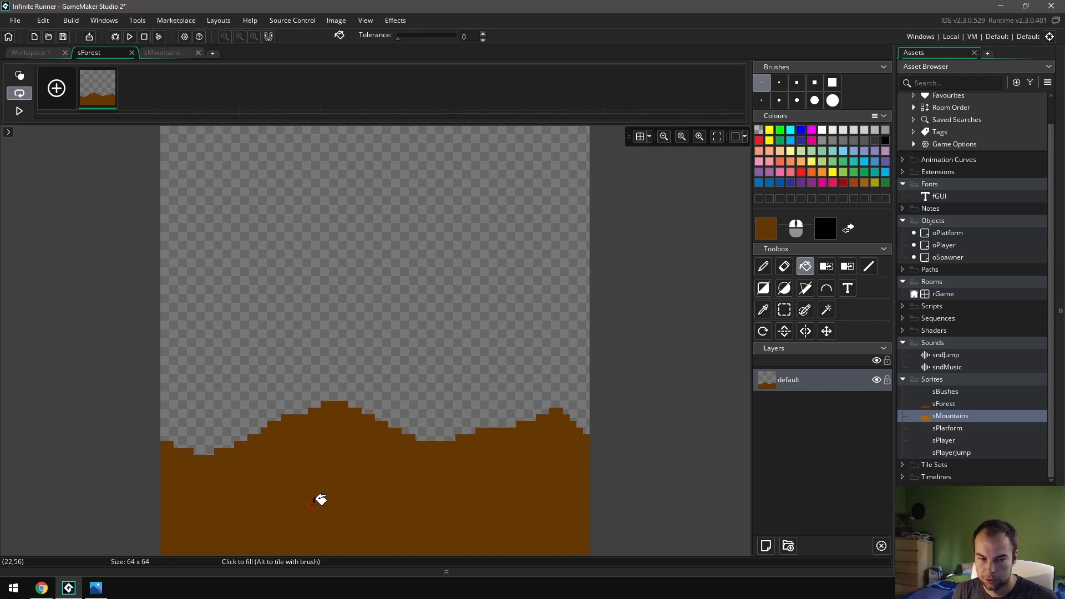
# - Draw a small dark brown fir tree with the pencil above the ground, using a vertical trunk and five horizontal branch rows
pyautogui.click(762, 267)
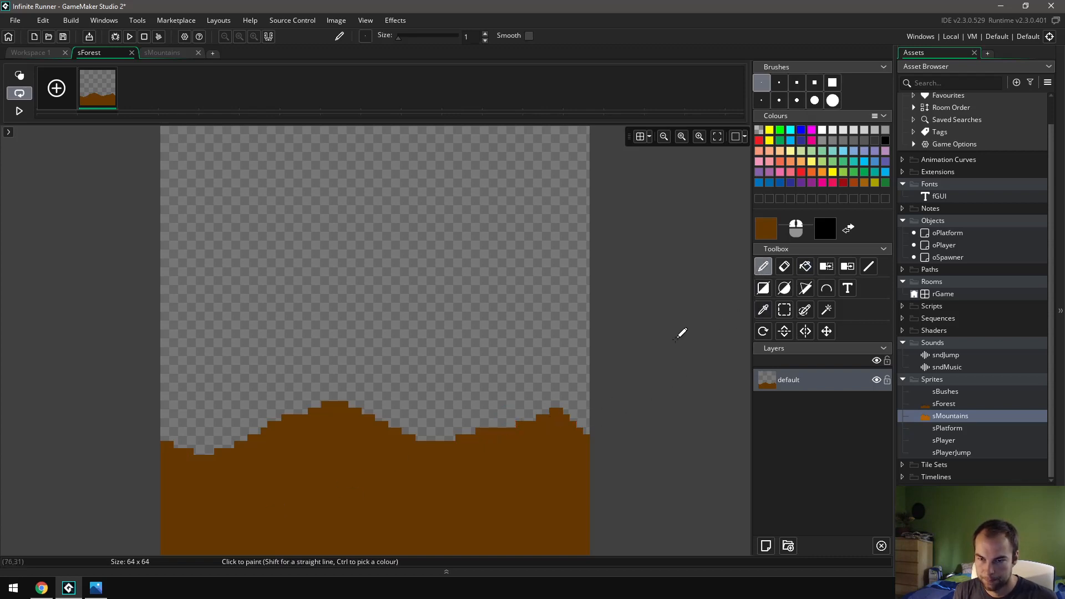
pyautogui.click(305, 391)
pyautogui.hotkey('ctrl', 'z')
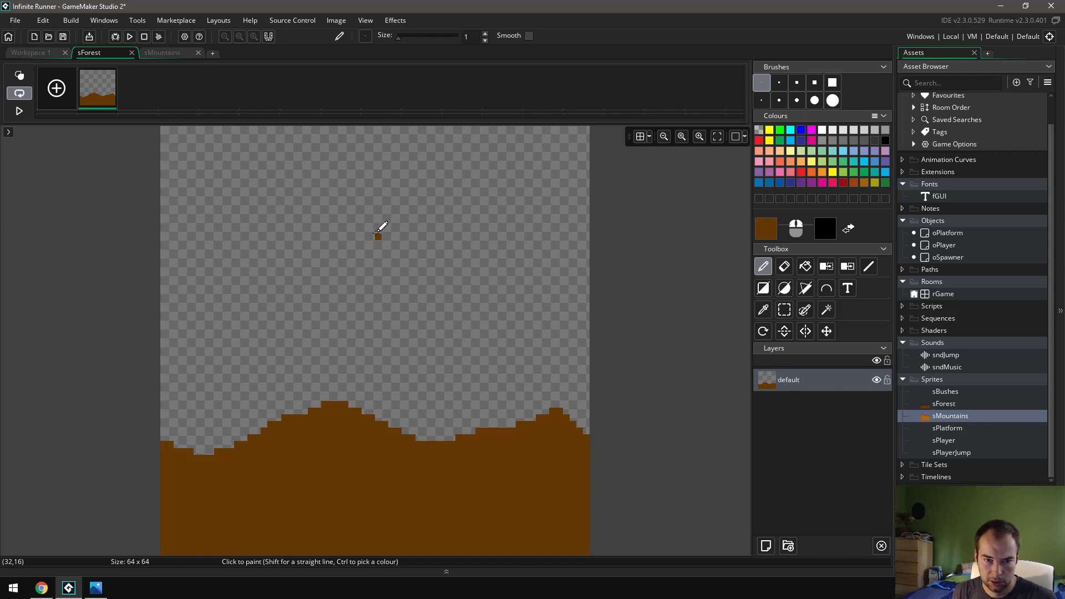
pyautogui.moveTo(378, 236)
pyautogui.mouseDown()
pyautogui.moveTo(378, 295)
pyautogui.moveTo(375, 238)
pyautogui.moveTo(364, 256)
pyautogui.moveTo(373, 267)
pyautogui.moveTo(355, 275)
pyautogui.moveTo(364, 290)
pyautogui.moveTo(348, 289)
pyautogui.moveTo(414, 289)
pyautogui.moveTo(399, 276)
pyautogui.mouseUp()
pyautogui.click(386, 263)
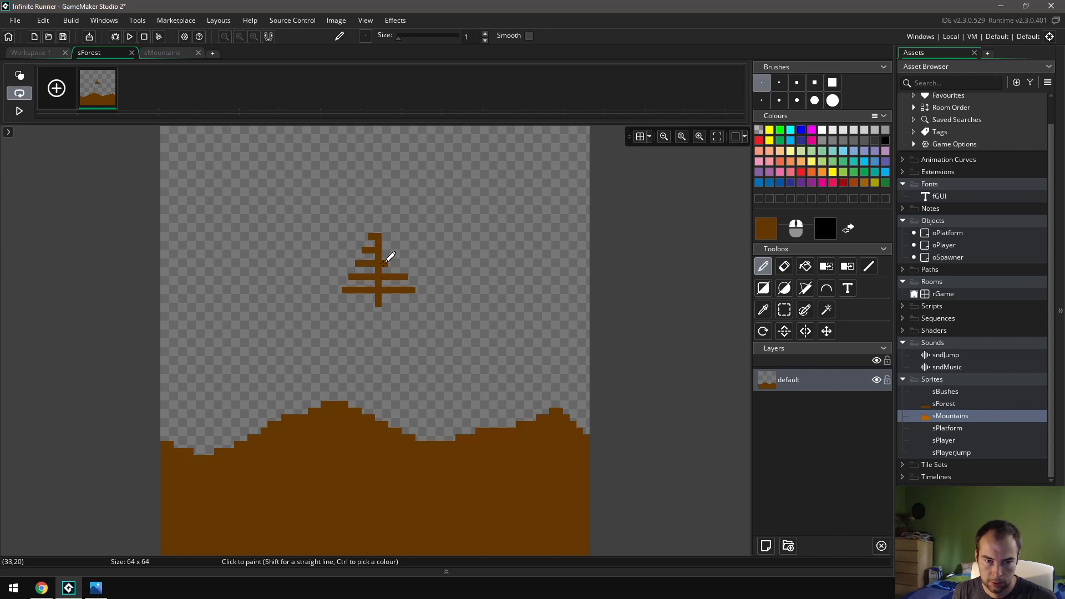
pyautogui.click(388, 250)
pyautogui.click(385, 233)
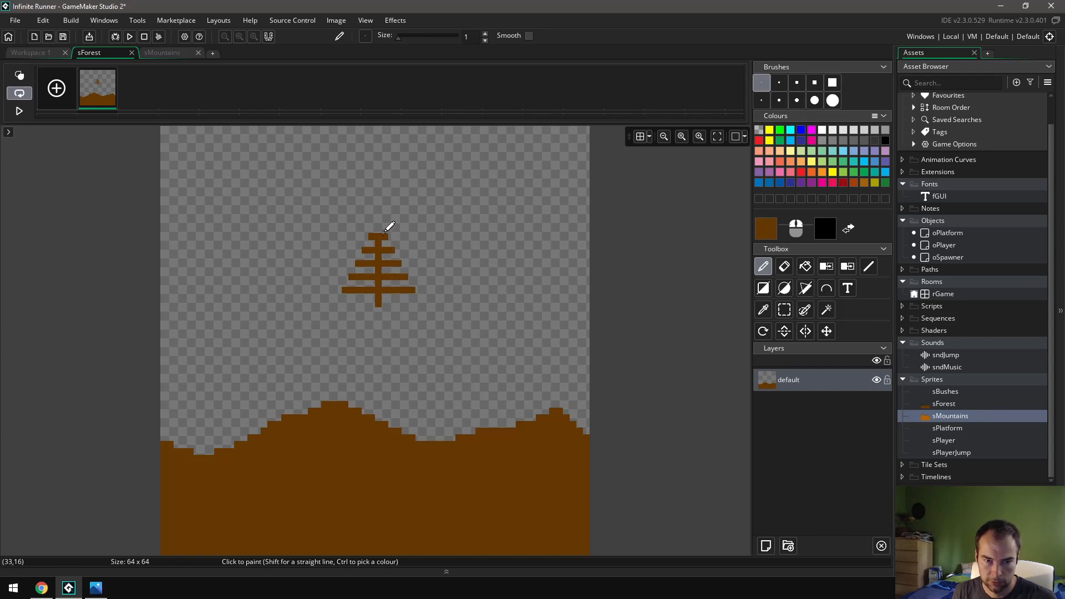
pyautogui.click(379, 229)
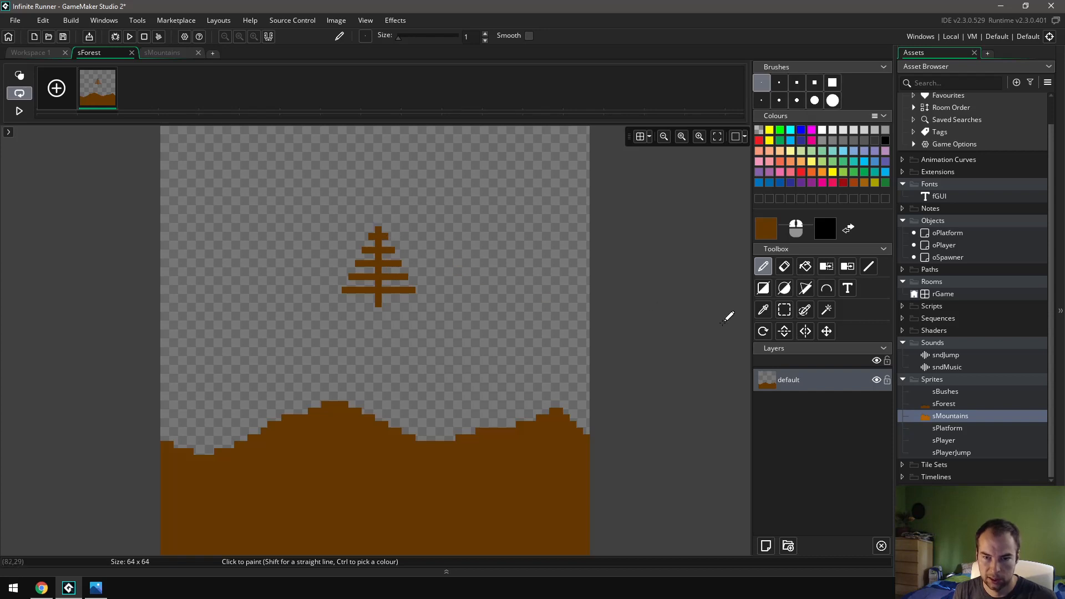
# - Select the whole fir tree and make it a custom brush
pyautogui.click(784, 309)
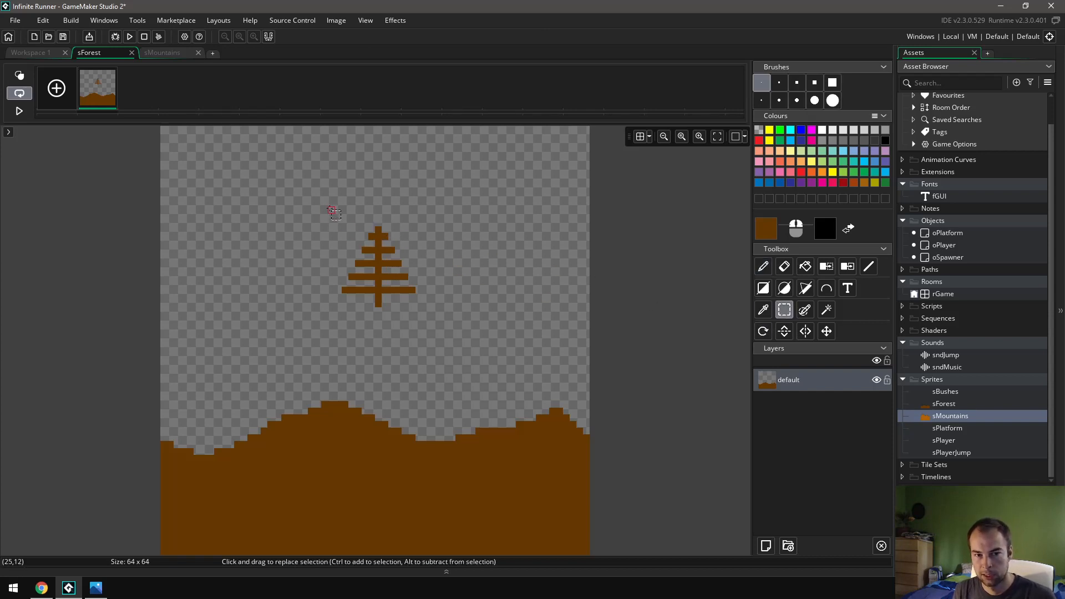
pyautogui.moveTo(329, 207); pyautogui.dragTo(422, 313)
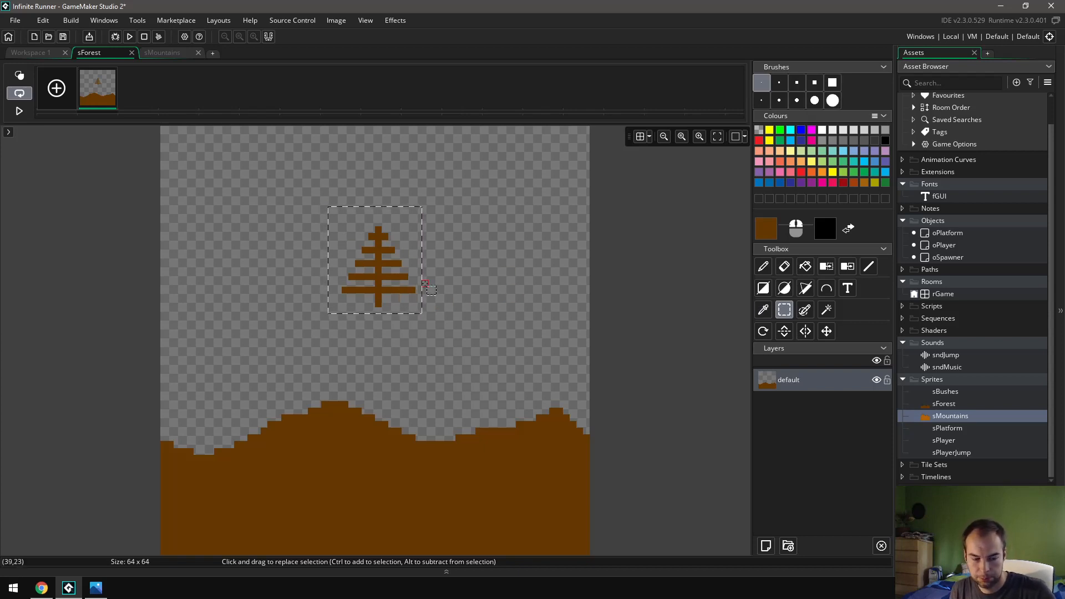
pyautogui.hotkey('ctrl', 'b')
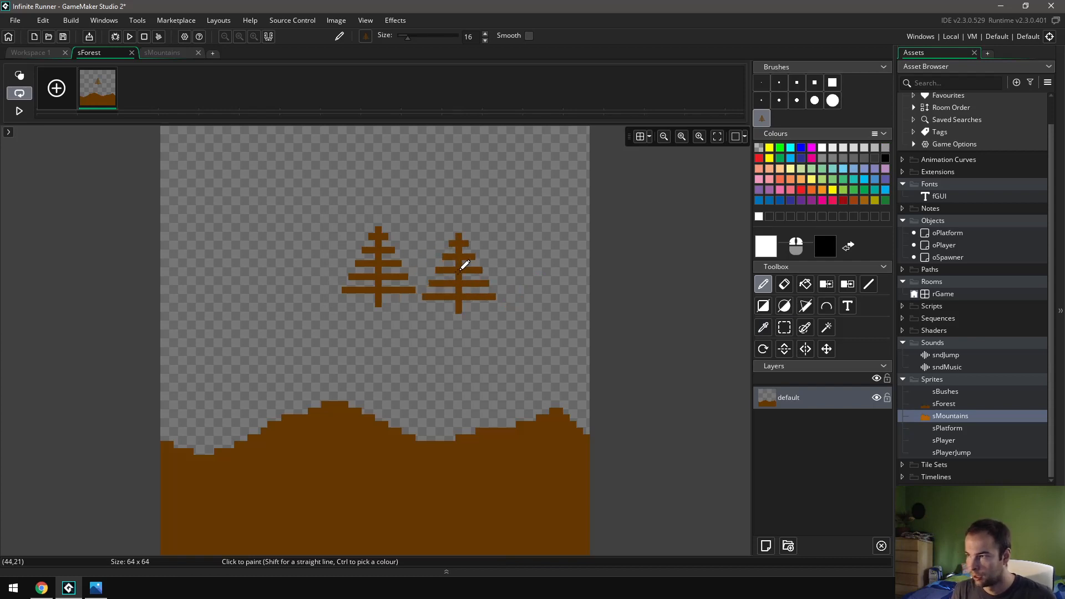
pyautogui.click(762, 87)
pyautogui.click(762, 118)
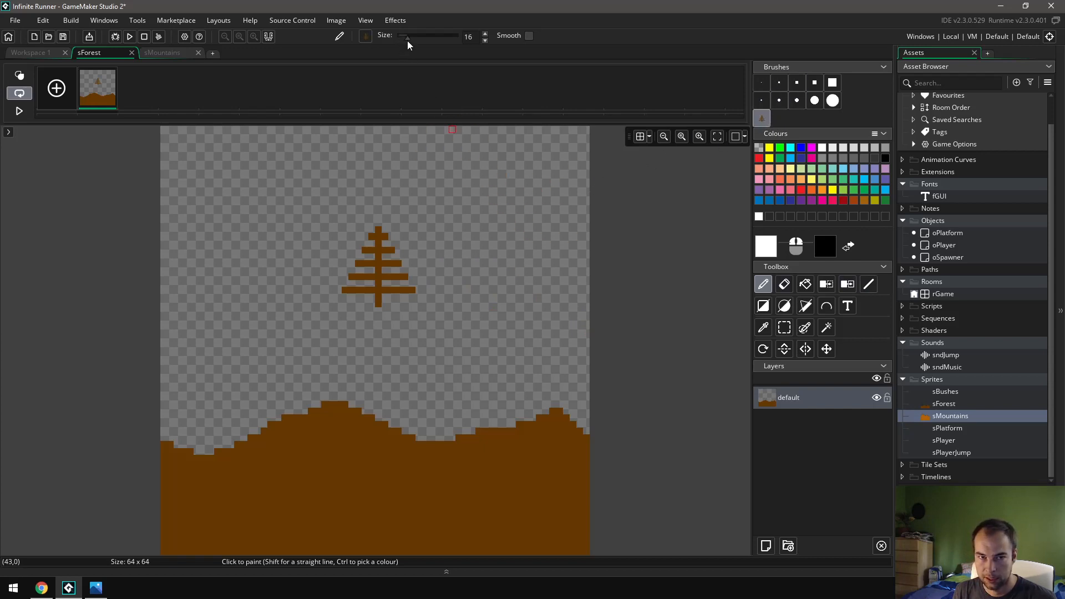
# - Set the tree brush's size to 11 with smoothing on
pyautogui.moveTo(406, 39); pyautogui.dragTo(404, 39)
pyautogui.click(484, 33)
pyautogui.click(484, 32)
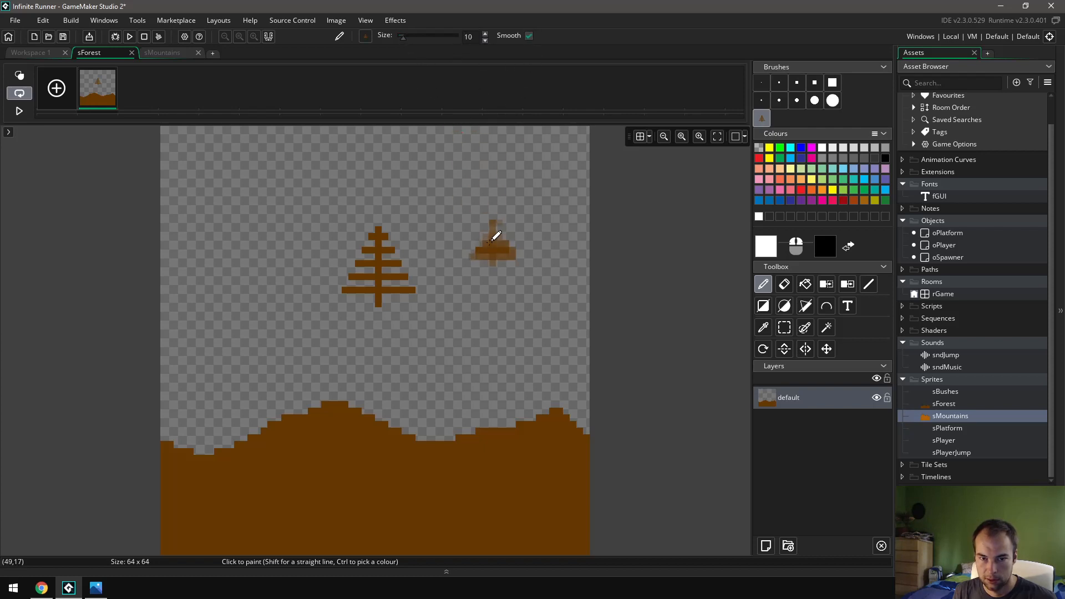
pyautogui.click(485, 34)
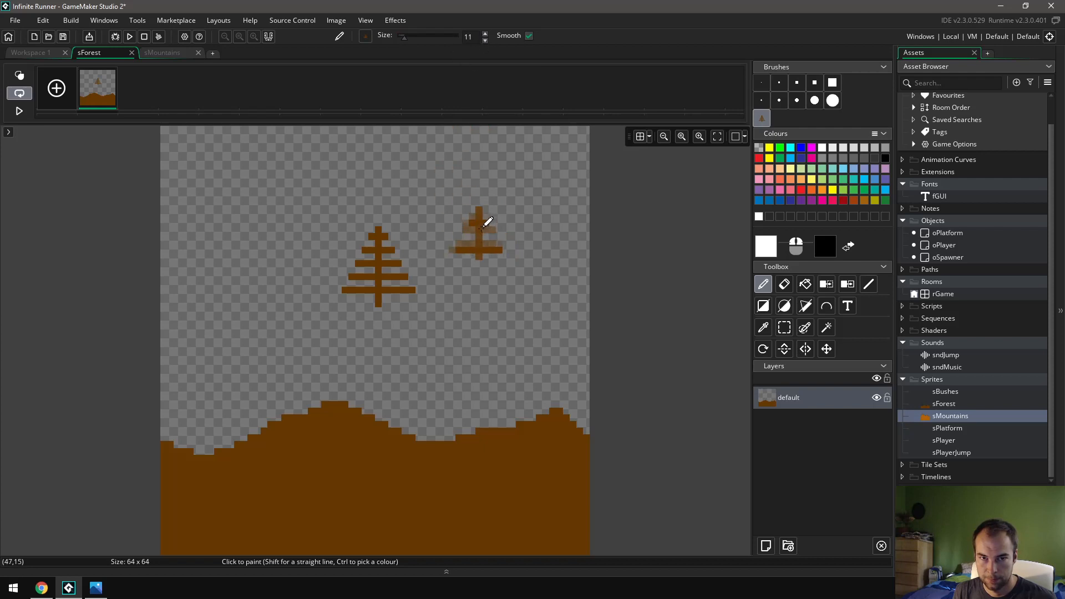
# - Stamp a row of small trees along the ground line from the left edge over the hill and the valley
pyautogui.click(177, 411)
pyautogui.click(211, 425)
pyautogui.click(245, 405)
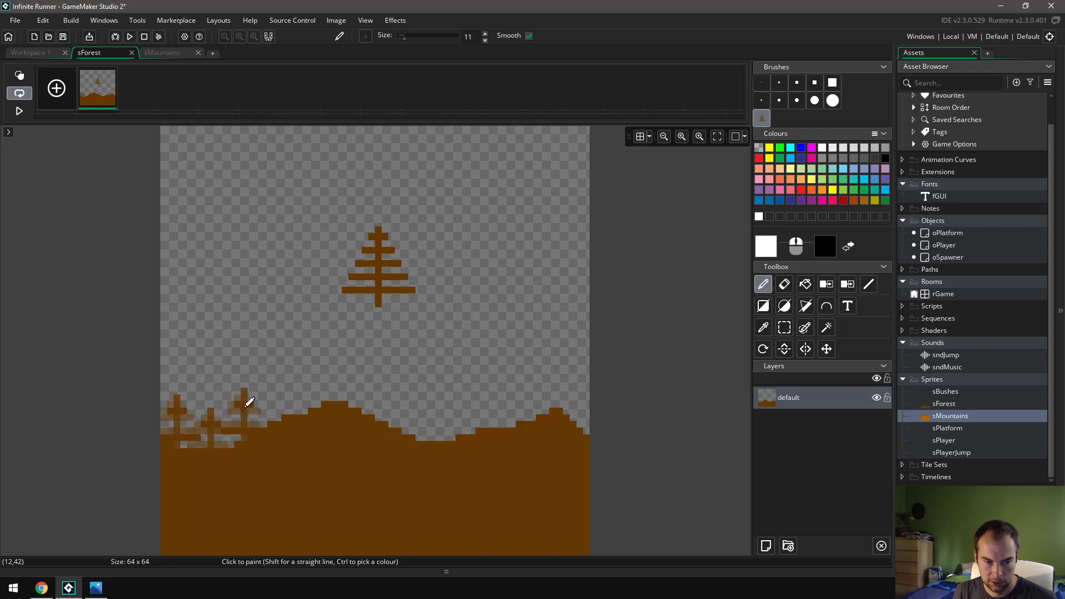
pyautogui.click(279, 387)
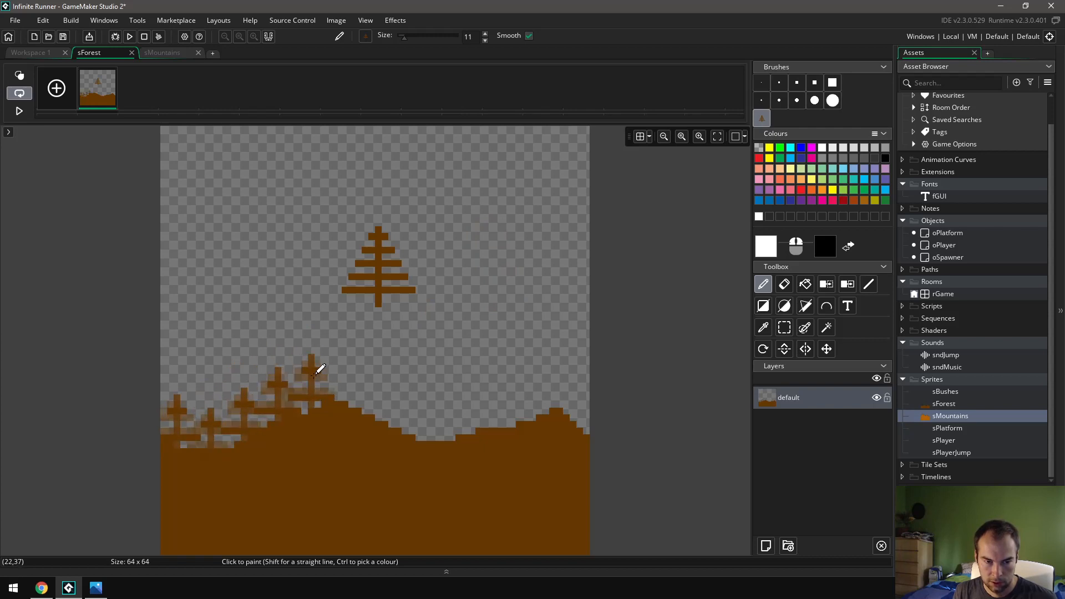
pyautogui.click(319, 368)
pyautogui.click(354, 368)
pyautogui.click(380, 388)
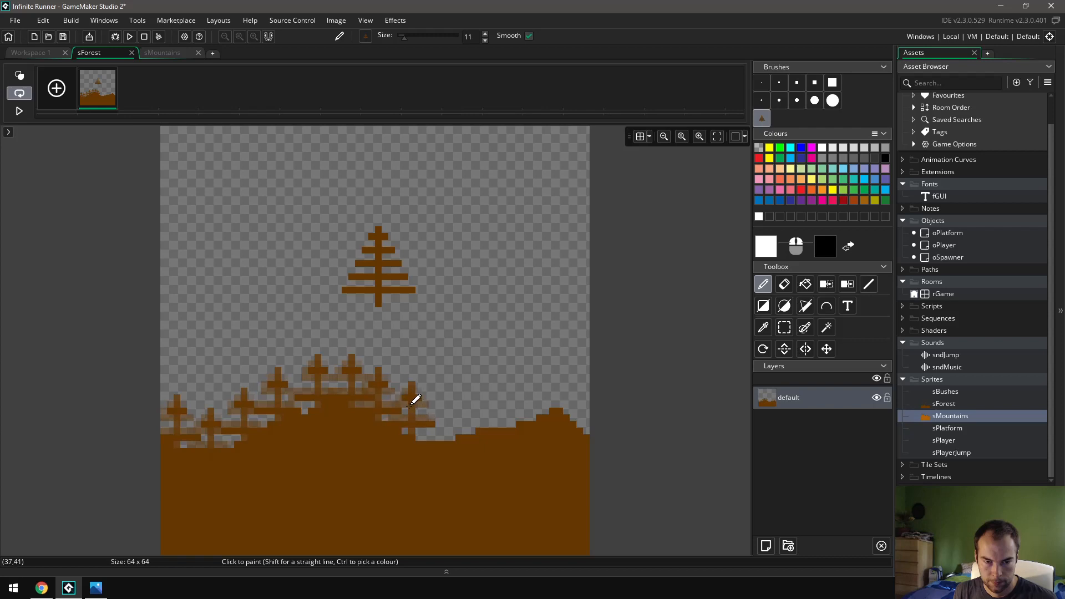
pyautogui.click(411, 399)
pyautogui.click(452, 404)
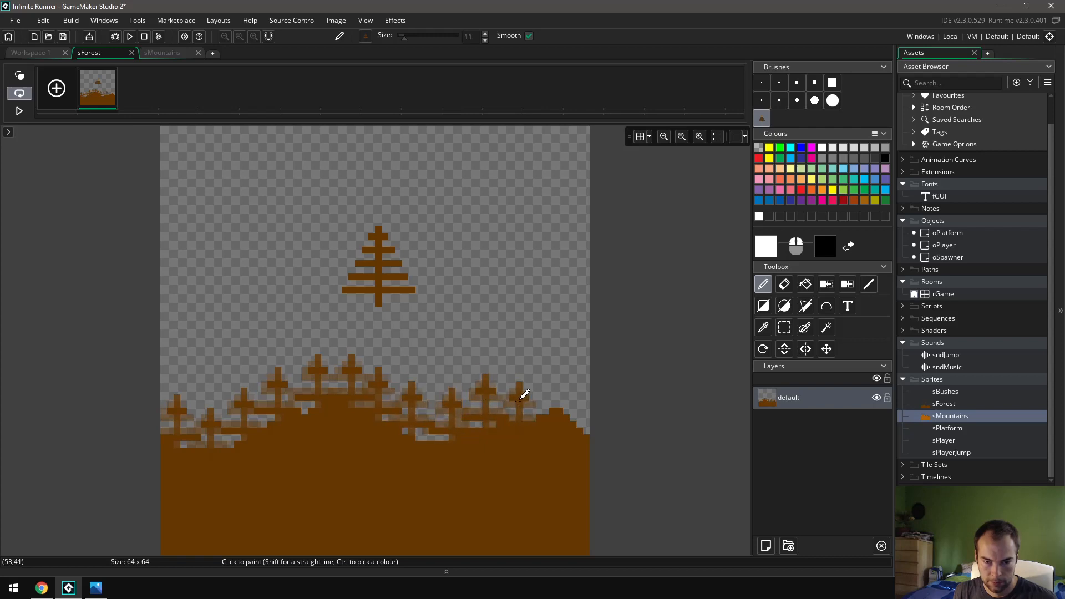
# - Undo the entire row of stamped trees
pyautogui.hotkey('ctrl', 'z')
pyautogui.hotkey('ctrl', 'z')
pyautogui.hotkey('ctrl', 'z')
pyautogui.hotkey('ctrl', 'z')
pyautogui.hotkey('ctrl', 'z')
pyautogui.hotkey('ctrl', 'z')
pyautogui.hotkey('ctrl', 'z')
pyautogui.hotkey('ctrl', 'z')
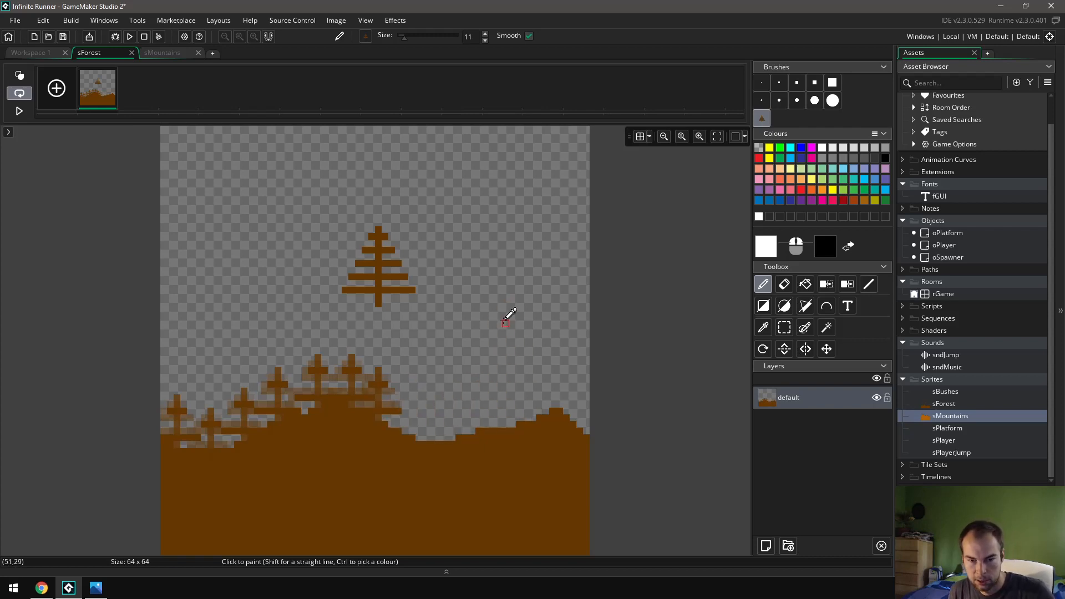
pyautogui.hotkey('ctrl', 'z')
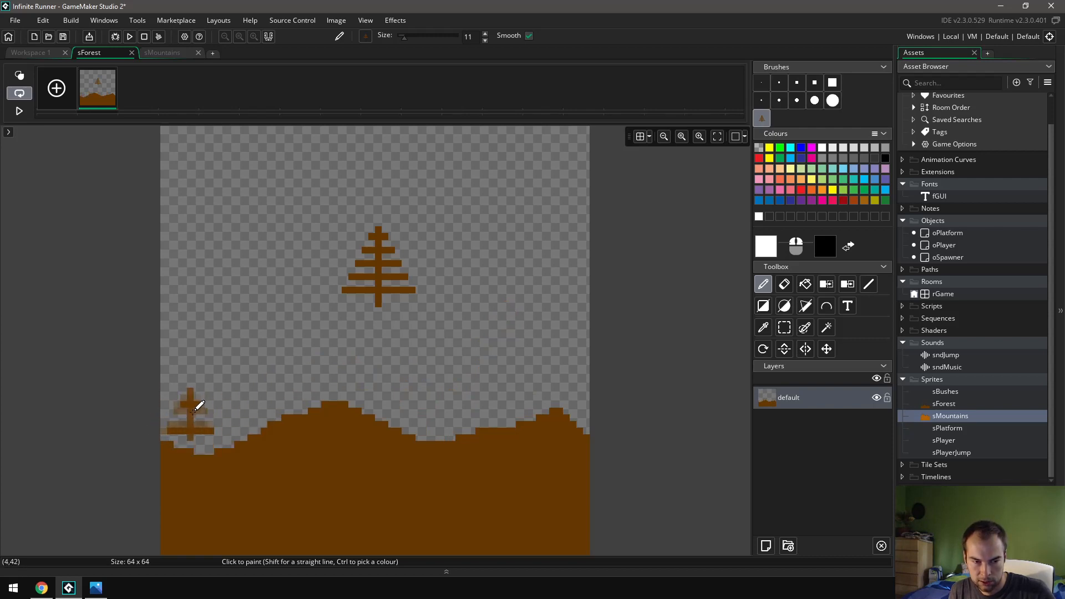
# - Stamp size 11 trees along the ground line from the left edge, over the middle hill and through the valley
pyautogui.moveTo(193, 415); pyautogui.dragTo(212, 421)
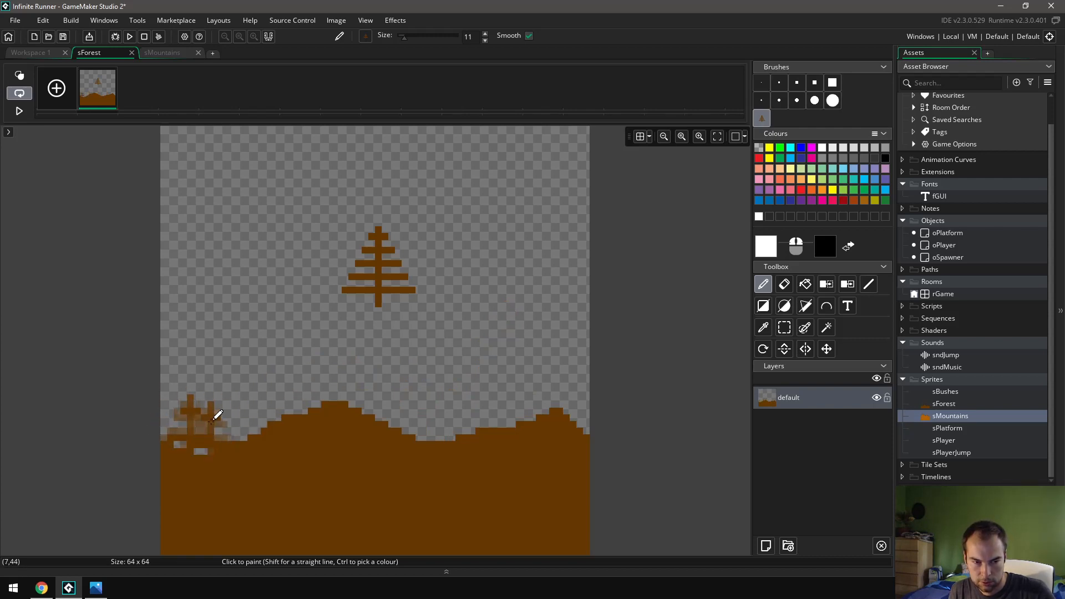
pyautogui.click(213, 423)
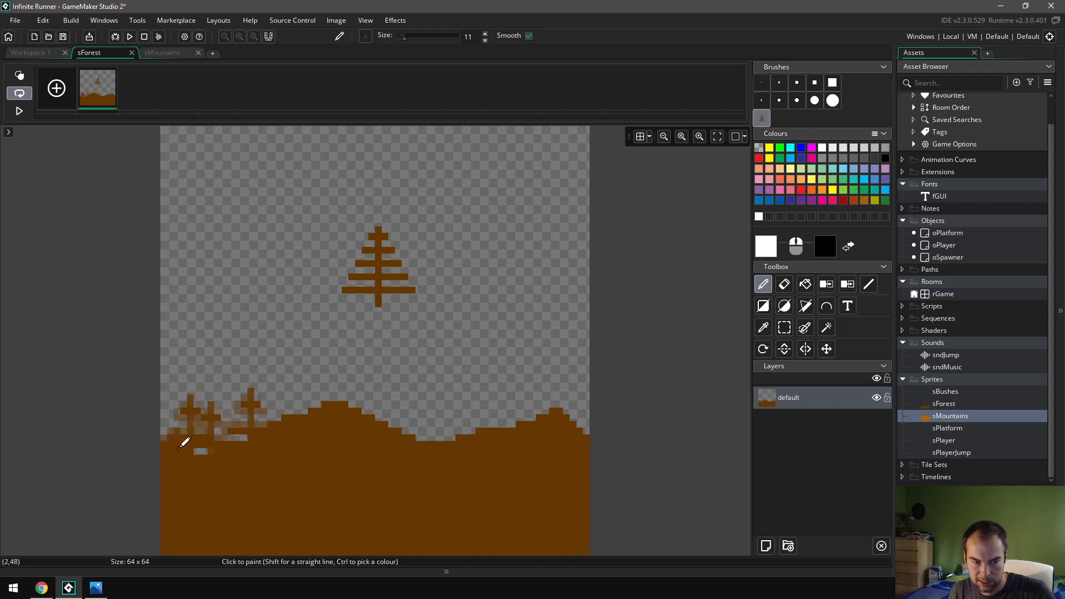
pyautogui.click(281, 389)
pyautogui.click(310, 381)
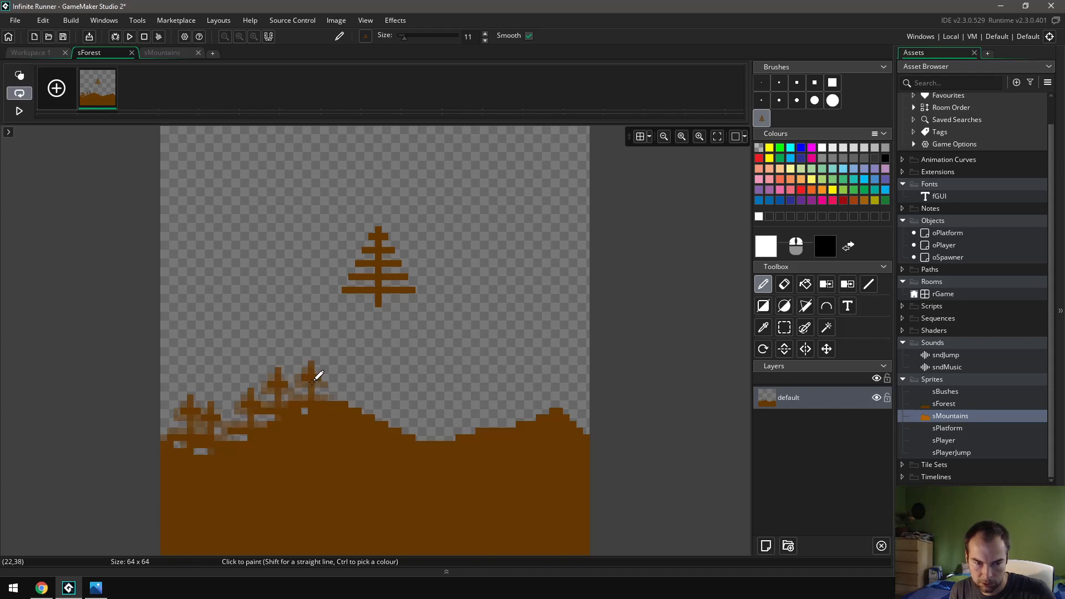
pyautogui.click(346, 369)
pyautogui.click(370, 390)
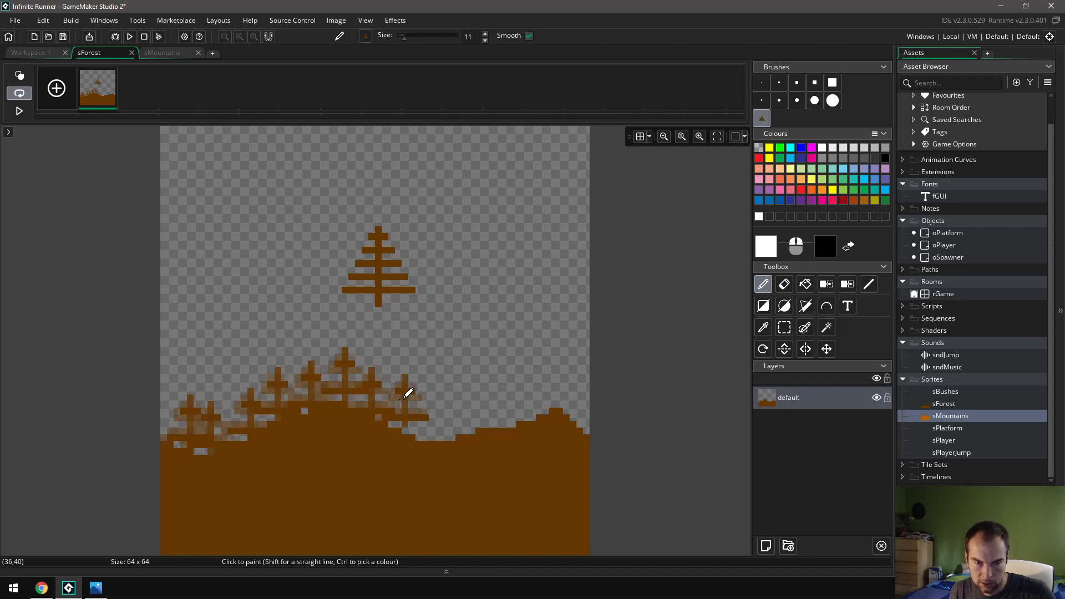
pyautogui.click(406, 398)
pyautogui.click(433, 403)
pyautogui.click(472, 395)
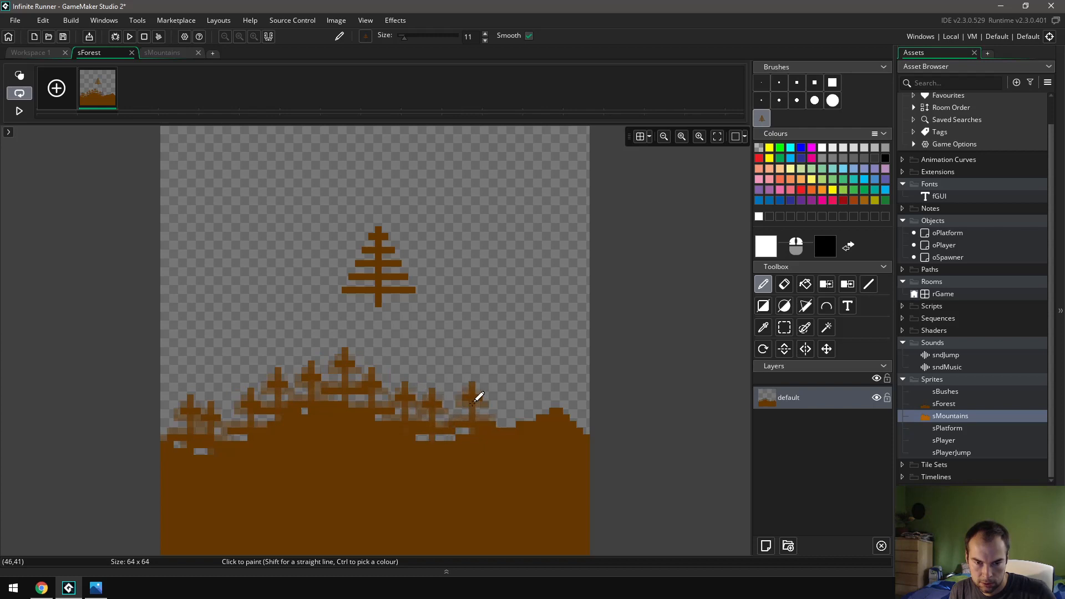
# - Set the brush size to 13 and stamp larger trees on the right-hand slope, the middle hill and the small right peak
pyautogui.click(485, 32)
pyautogui.click(486, 33)
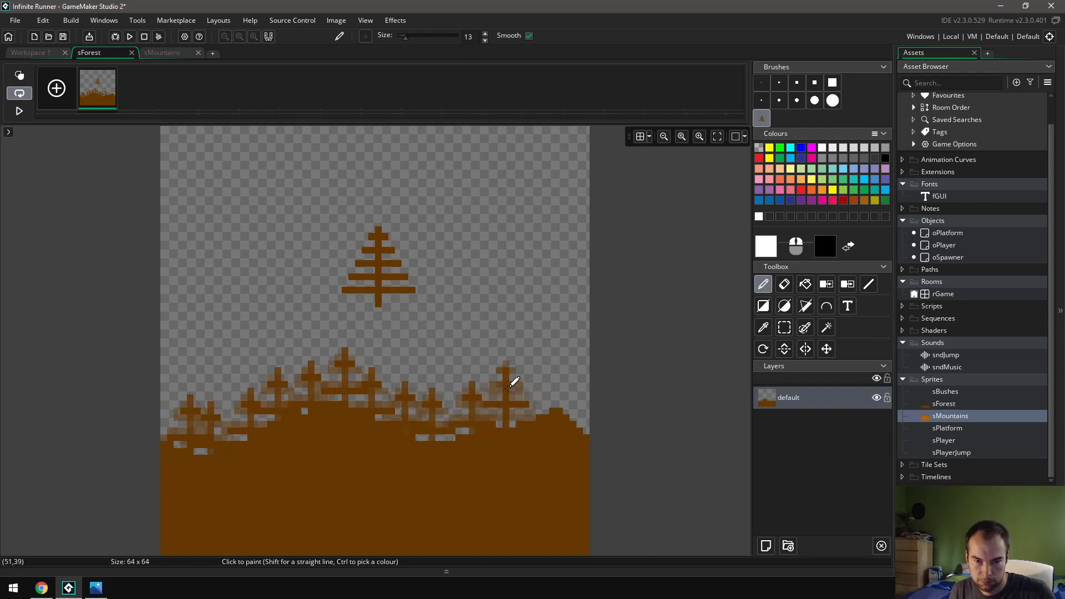
pyautogui.click(506, 403)
pyautogui.click(371, 368)
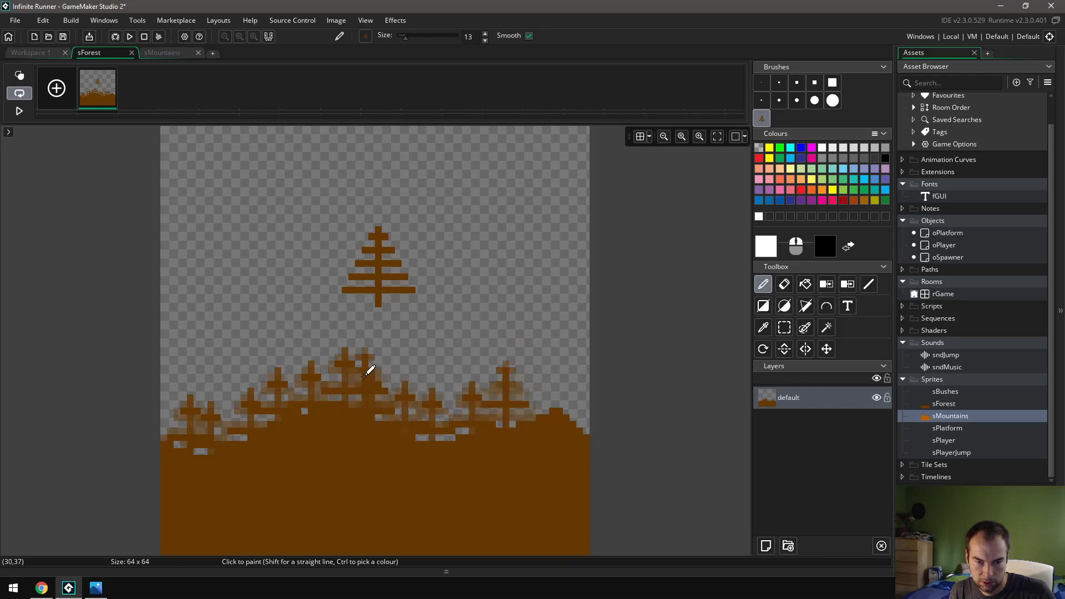
pyautogui.click(542, 368)
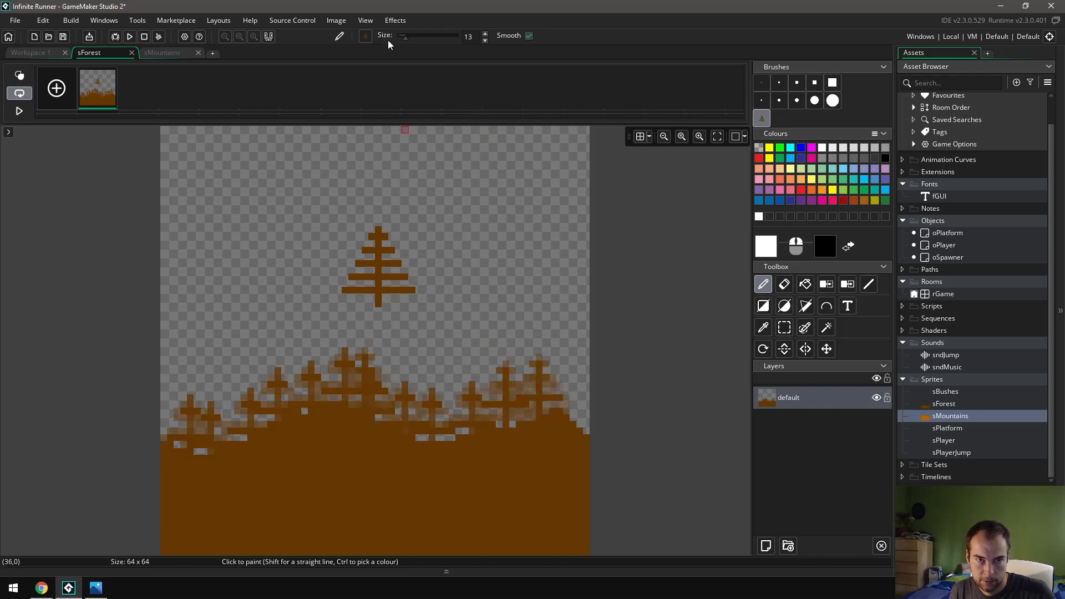
# - Reduce the tree brush's size to 8 and add one smaller tree at the right end of the ground
pyautogui.click(485, 40)
pyautogui.click(486, 41)
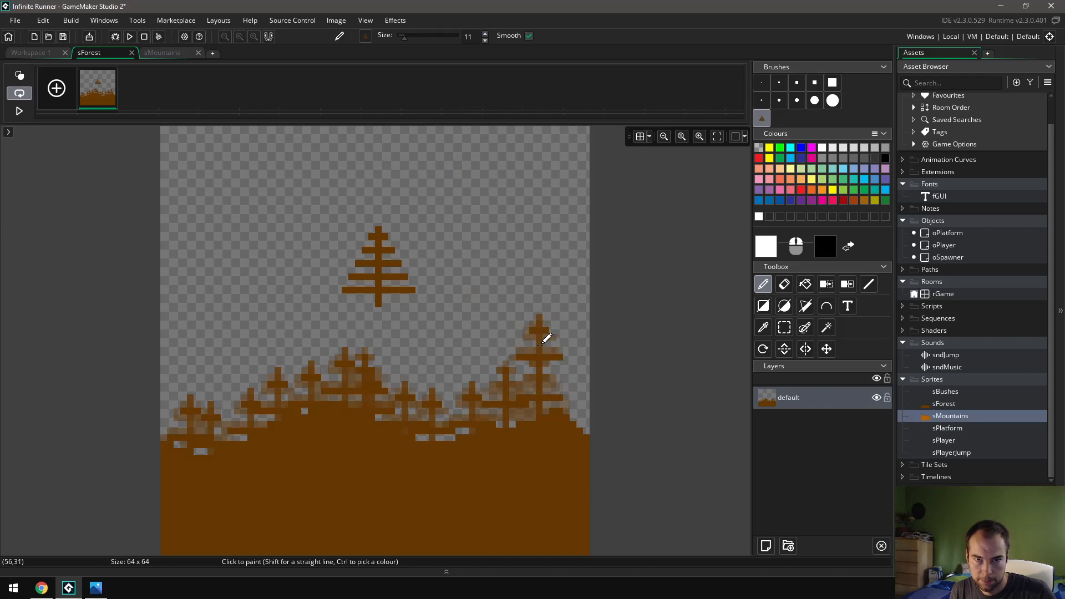
pyautogui.click(570, 375)
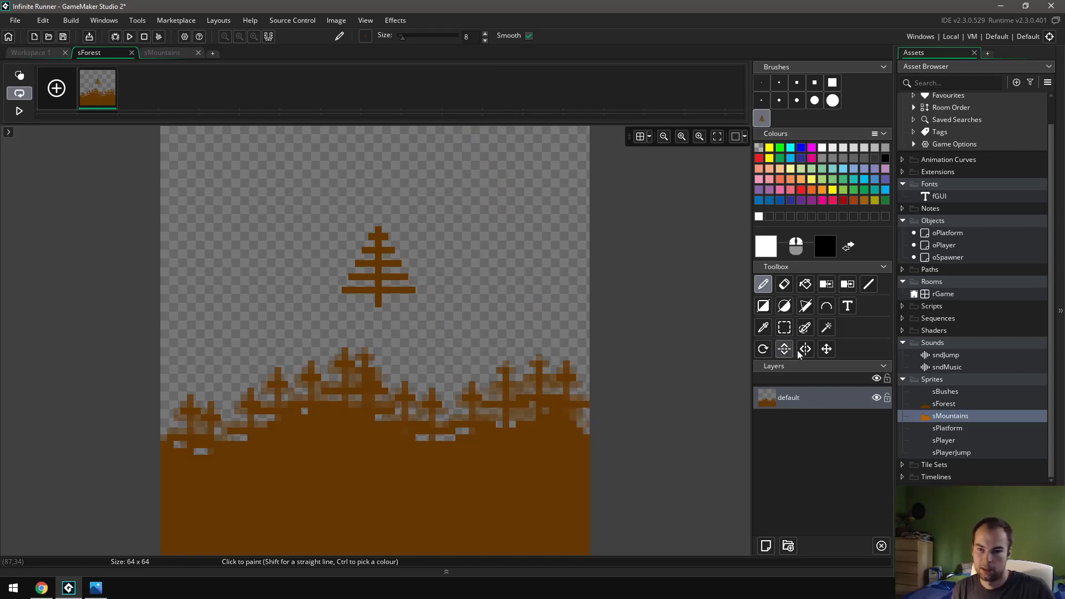
# - Select the original large fir tree above the ground and delete it
pyautogui.click(784, 327)
pyautogui.moveTo(441, 193); pyautogui.dragTo(314, 313)
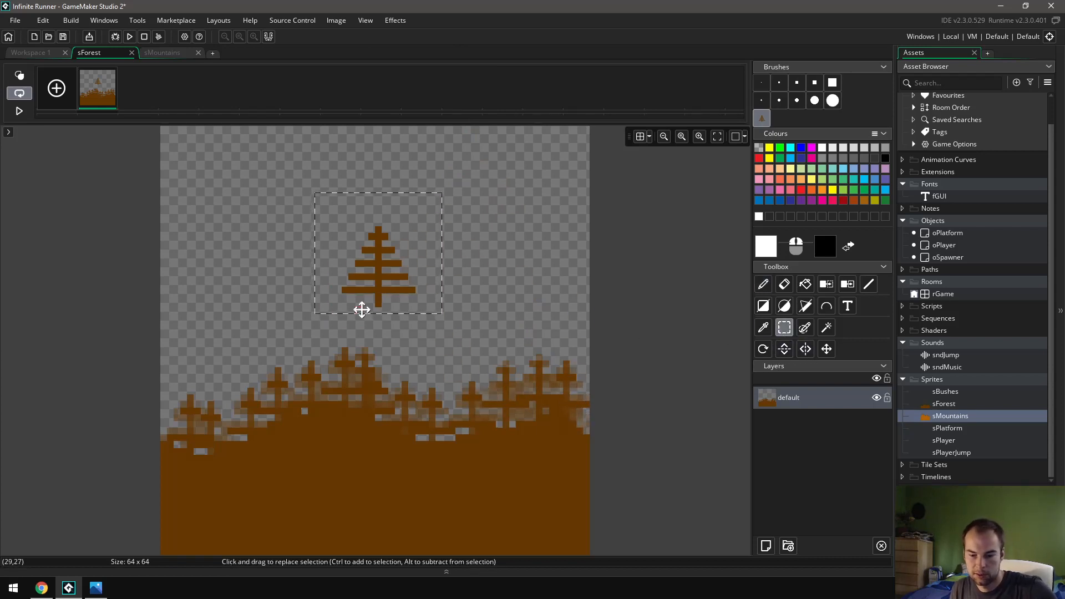
pyautogui.press('Delete')
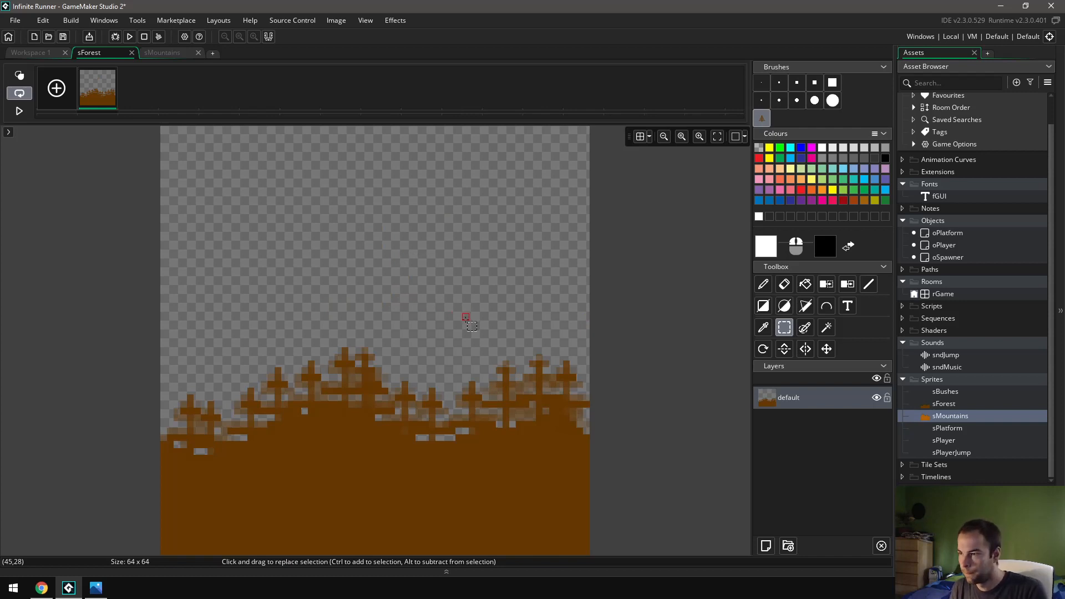
# - Compare the sForest and sMountains sprites with each other and with the sunset mountain reference picture in Photos
pyautogui.click(159, 52)
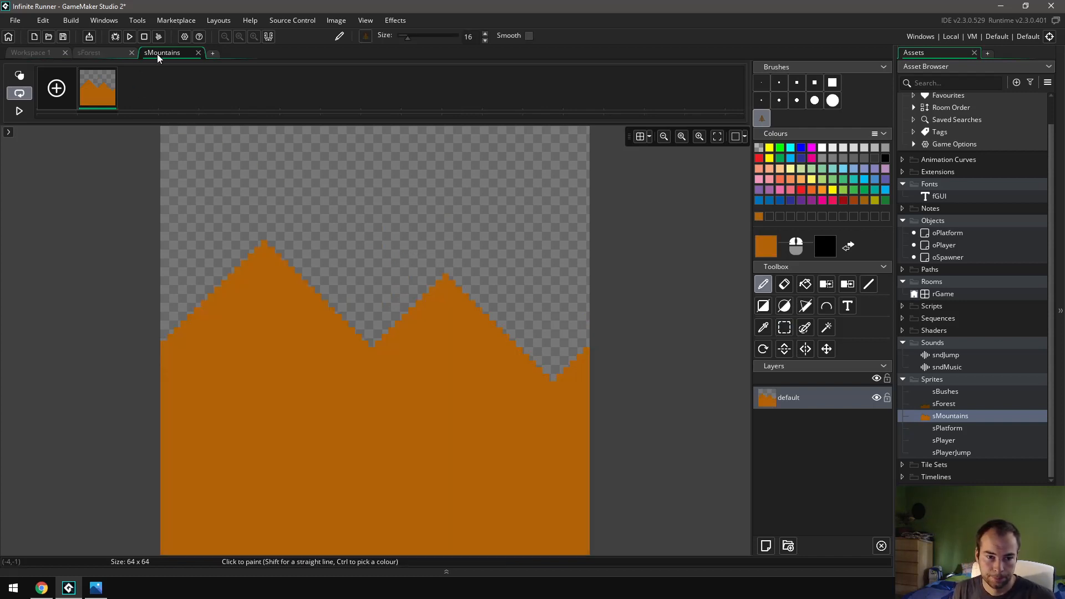
pyautogui.click(111, 54)
pyautogui.click(156, 52)
pyautogui.click(115, 54)
pyautogui.click(150, 55)
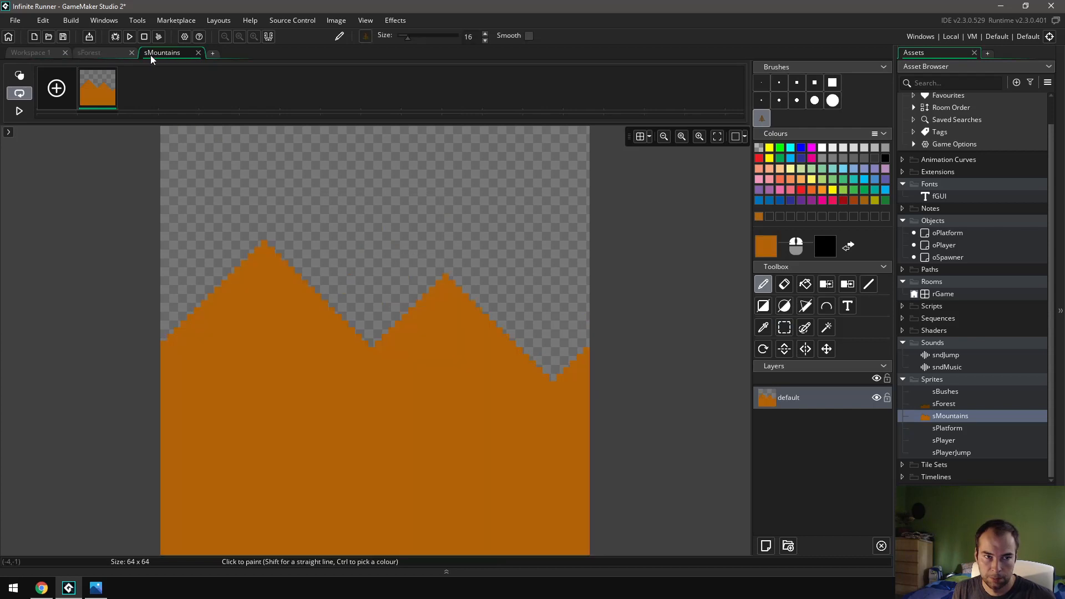
pyautogui.click(107, 55)
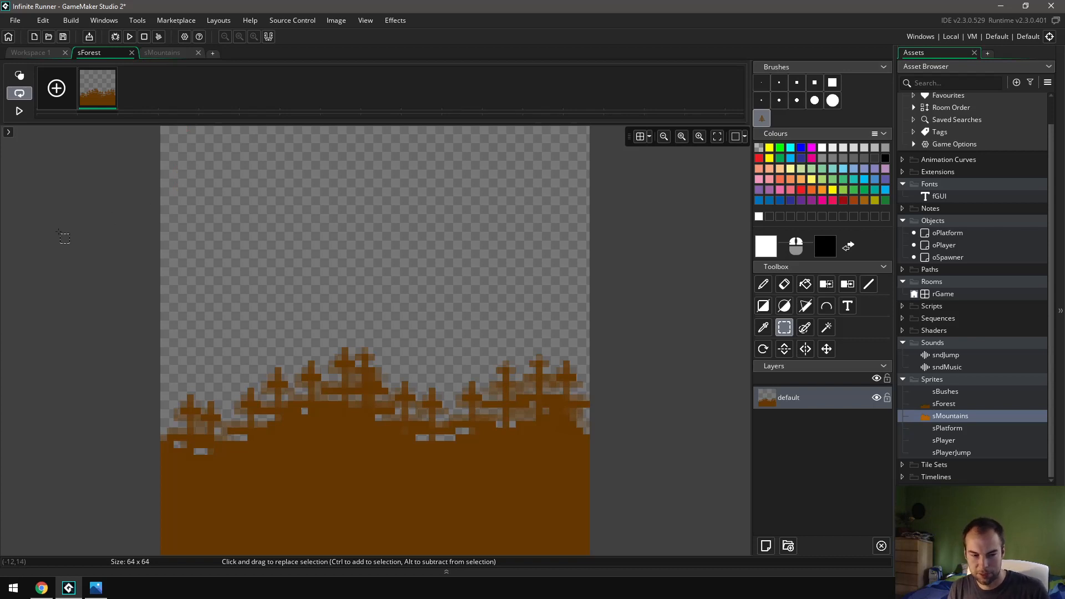
pyautogui.click(96, 587)
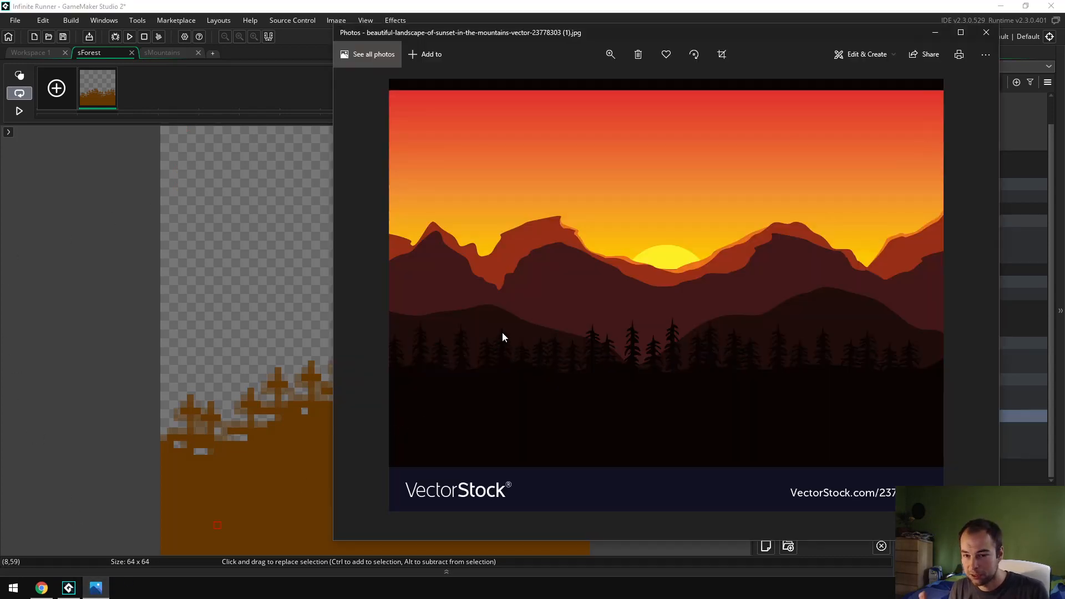
pyautogui.click(155, 55)
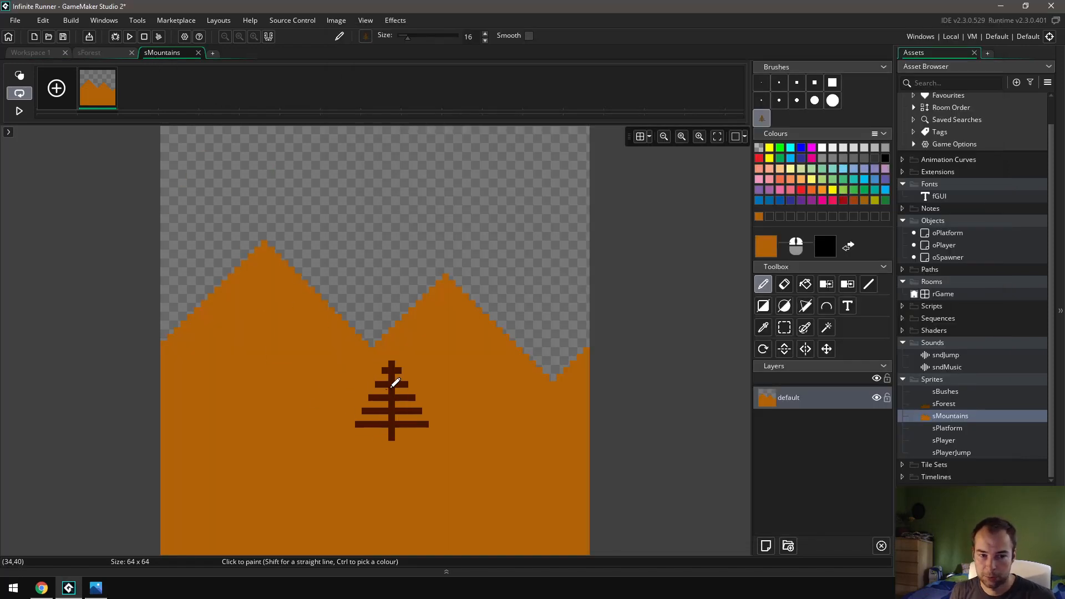
pyautogui.click(91, 53)
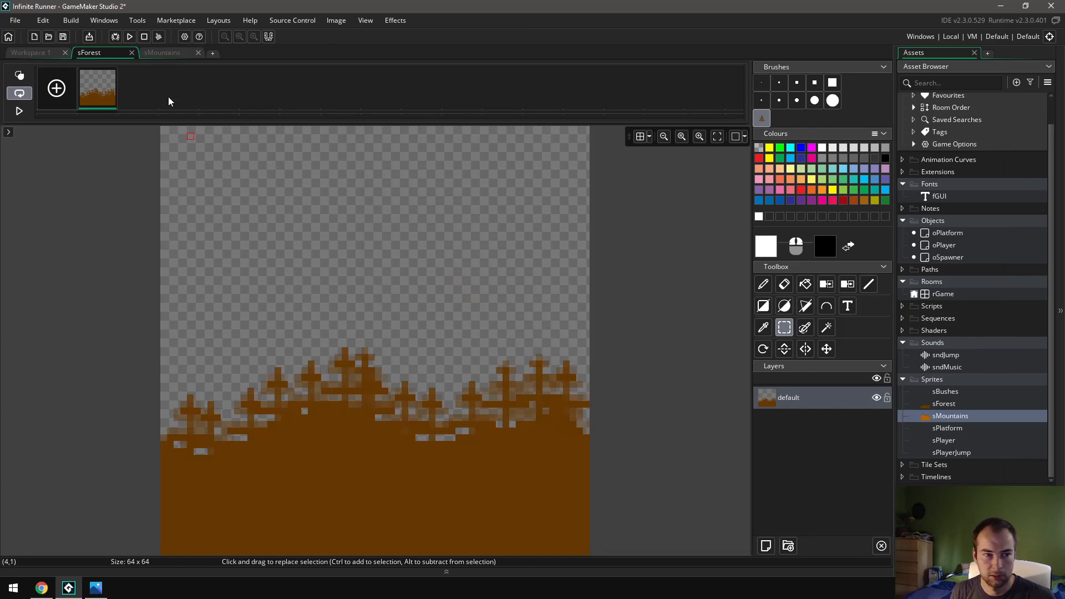
# - Check the sForest and sMountains sprites once more and open the empty sBushes sprite for image editing
pyautogui.click(153, 55)
pyautogui.click(105, 54)
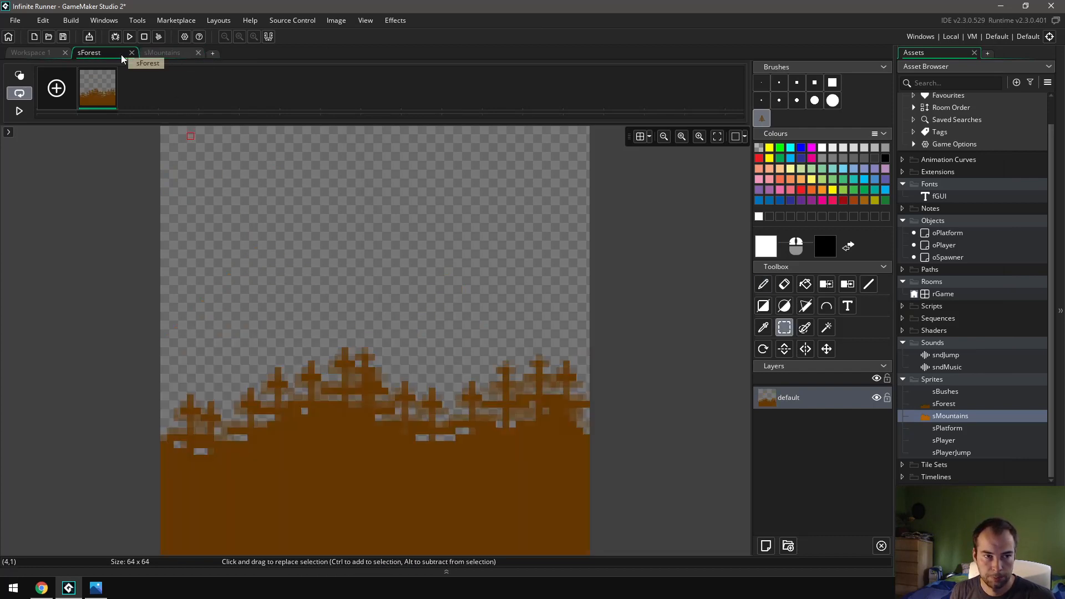
pyautogui.click(150, 54)
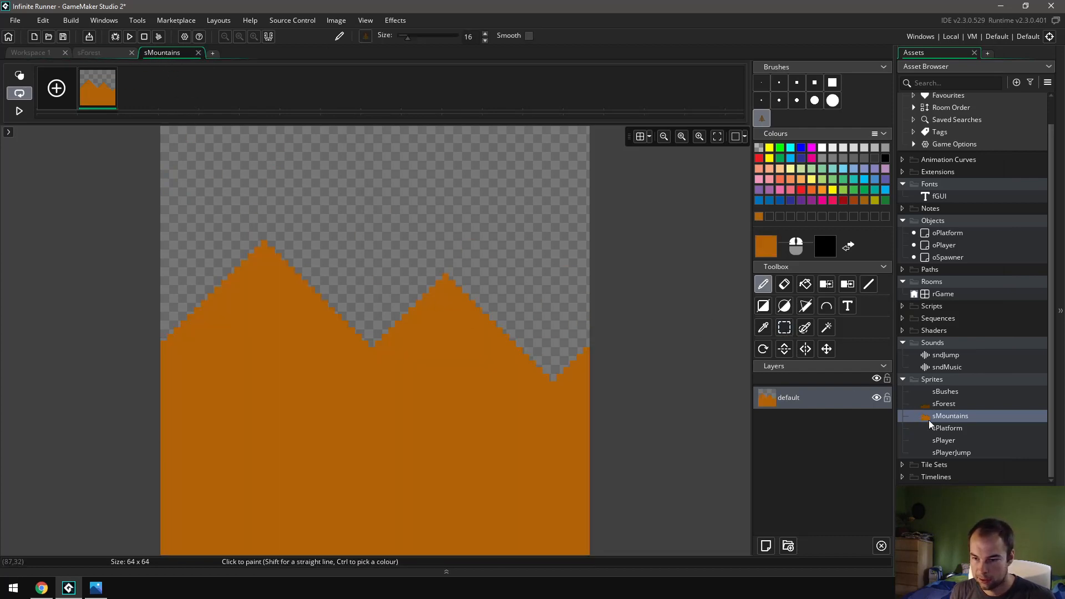
pyautogui.doubleClick(949, 395)
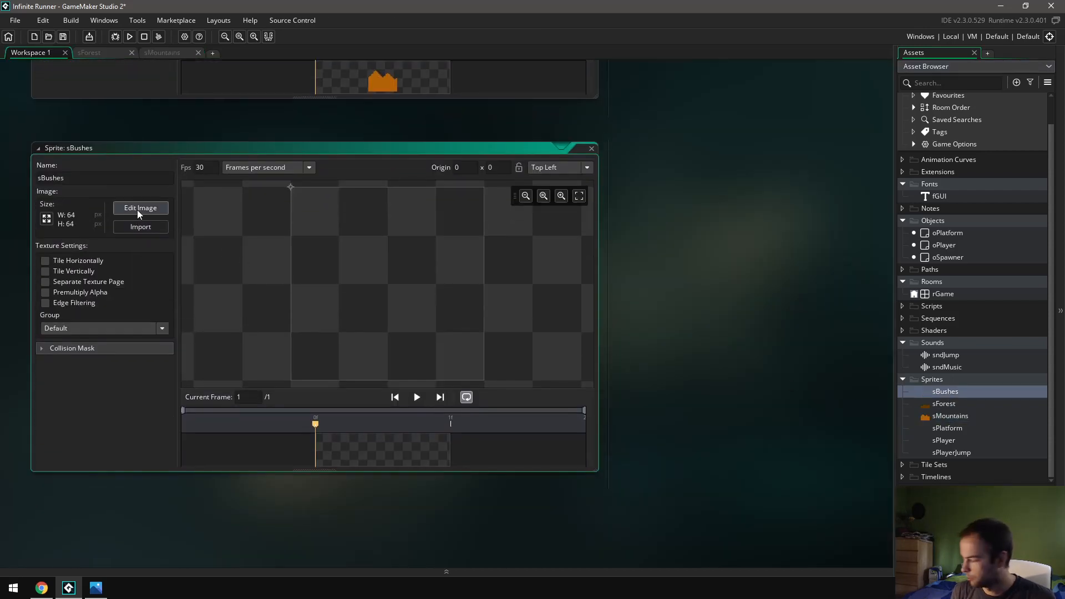
pyautogui.click(137, 209)
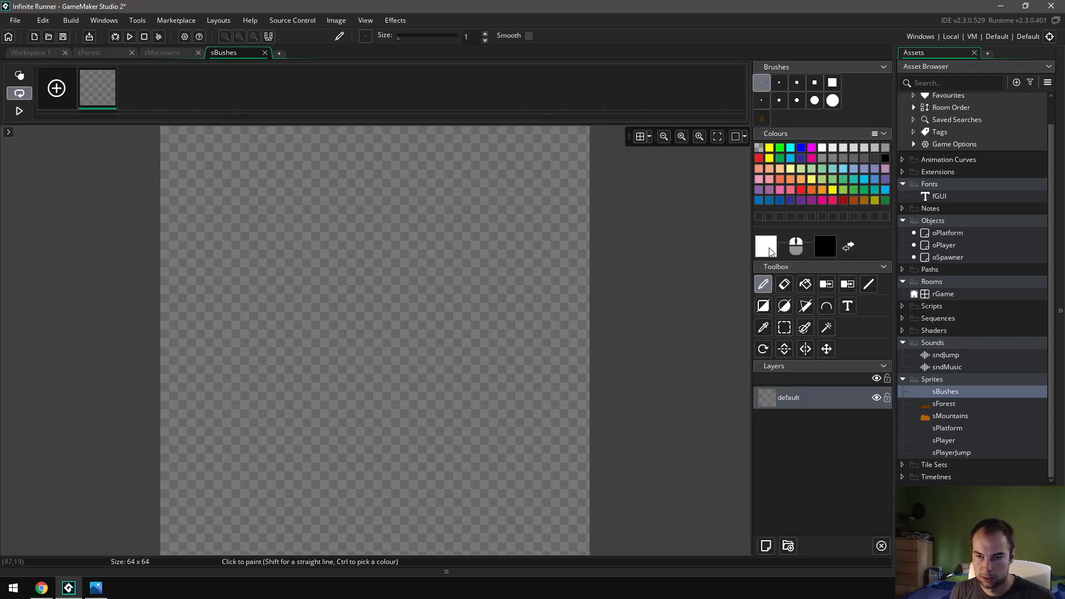
# - Pick the dark brown of the ground in the sForest sprite and copy its hex colour code
pyautogui.click(161, 53)
pyautogui.click(87, 54)
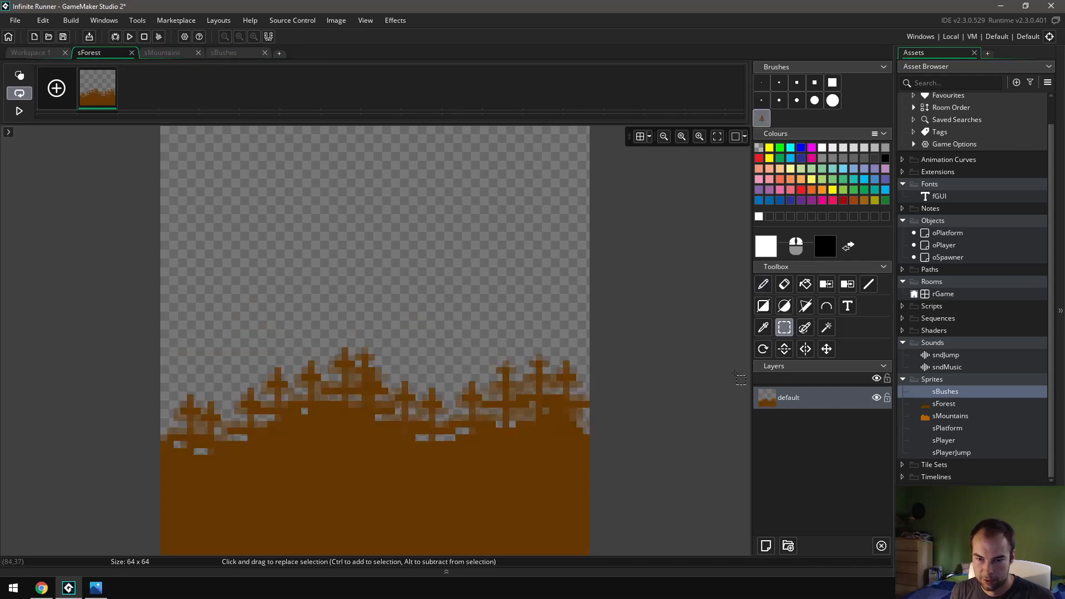
pyautogui.click(764, 330)
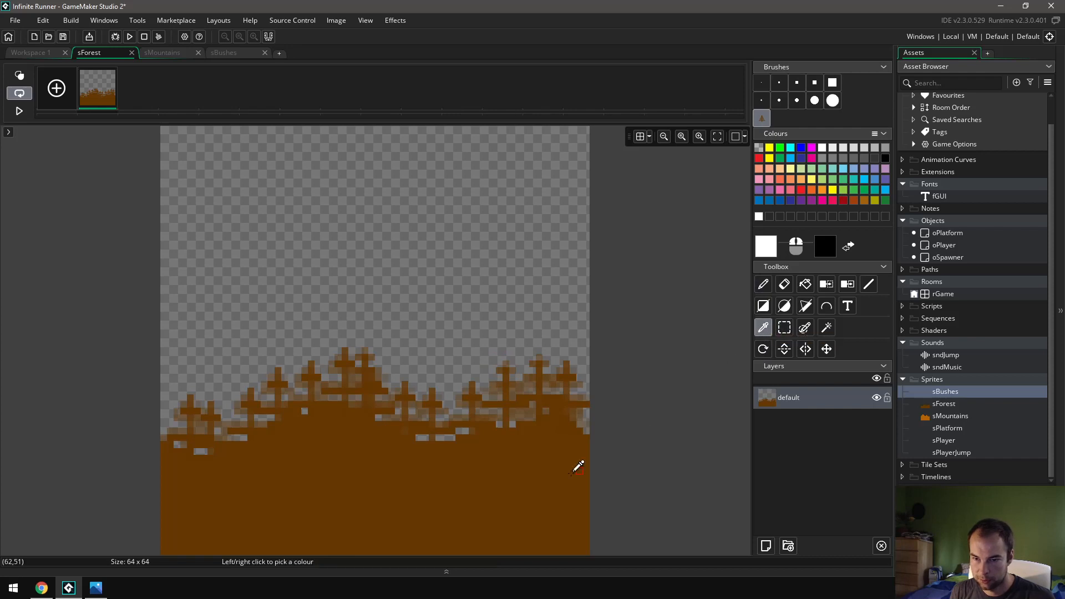
pyautogui.click(528, 486)
pyautogui.click(763, 253)
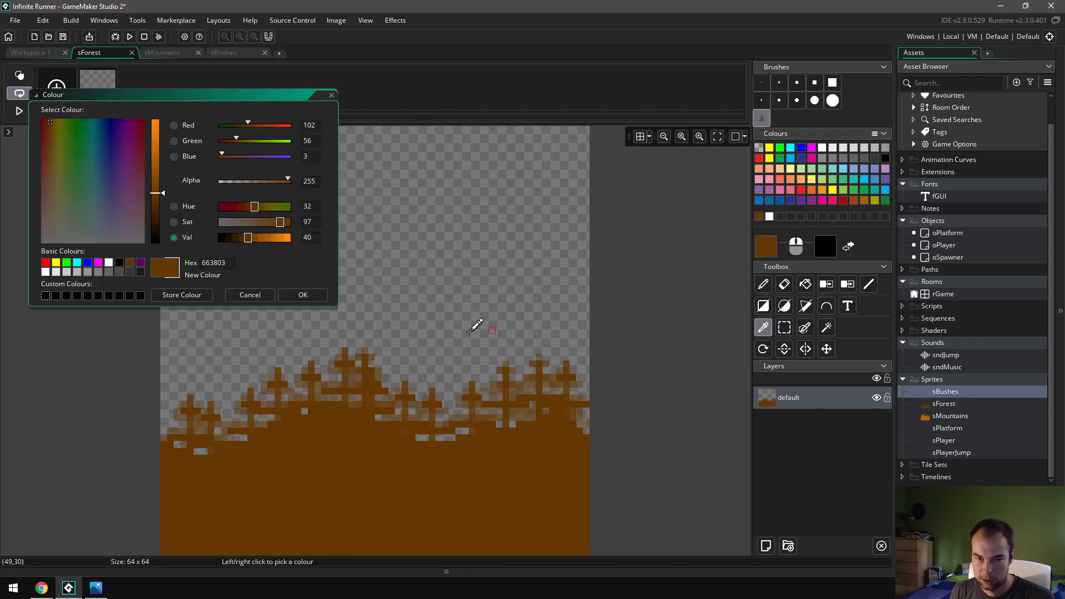
pyautogui.click(200, 265)
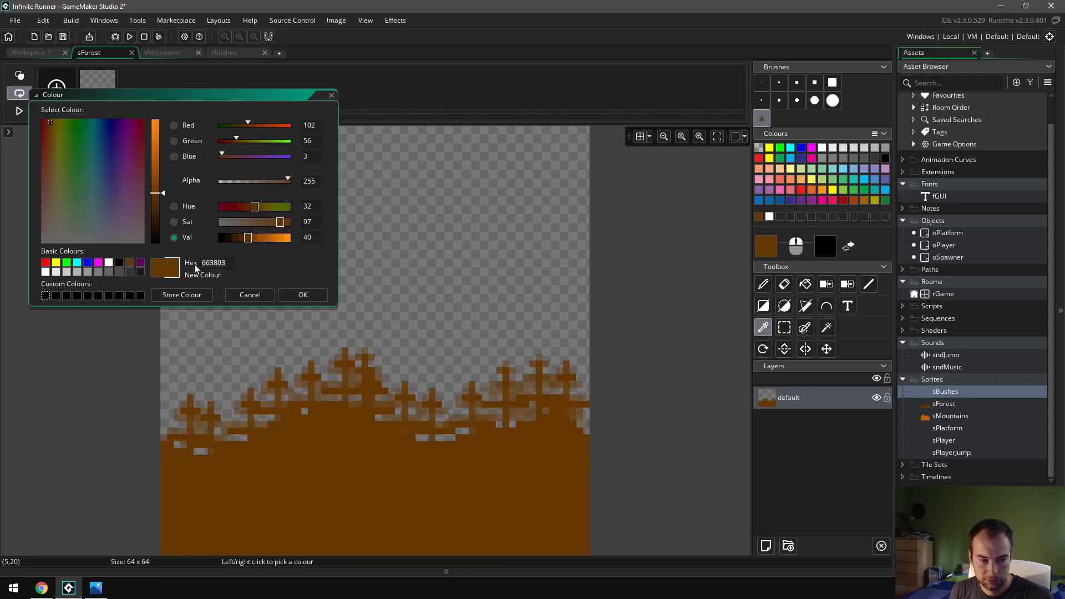
pyautogui.click(305, 295)
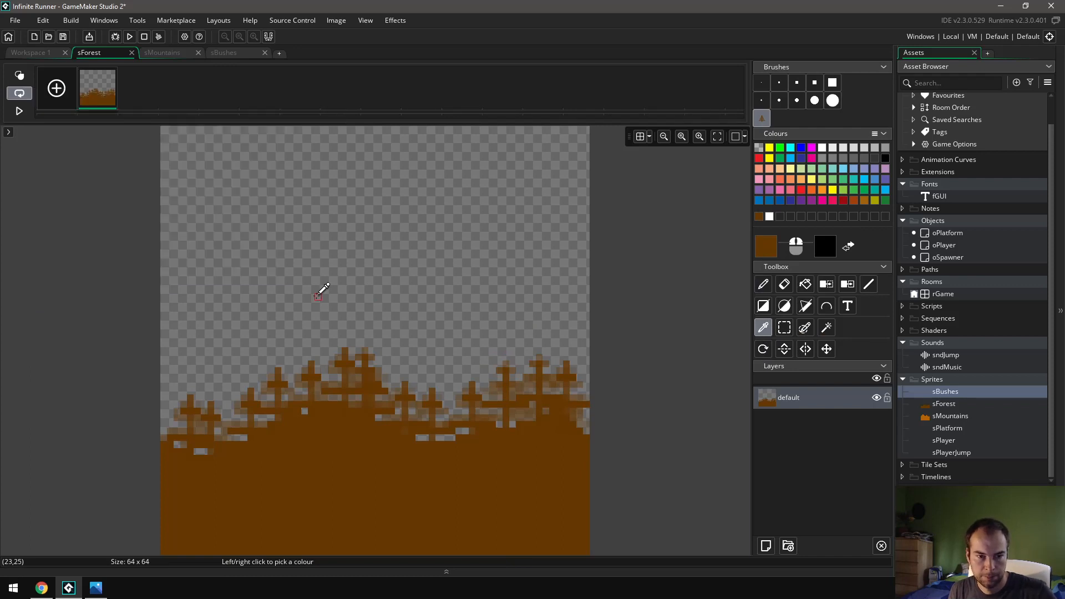
# - Set the sBushes drawing colour to hex 663803 and darken it to a brightness value of 20
pyautogui.click(229, 52)
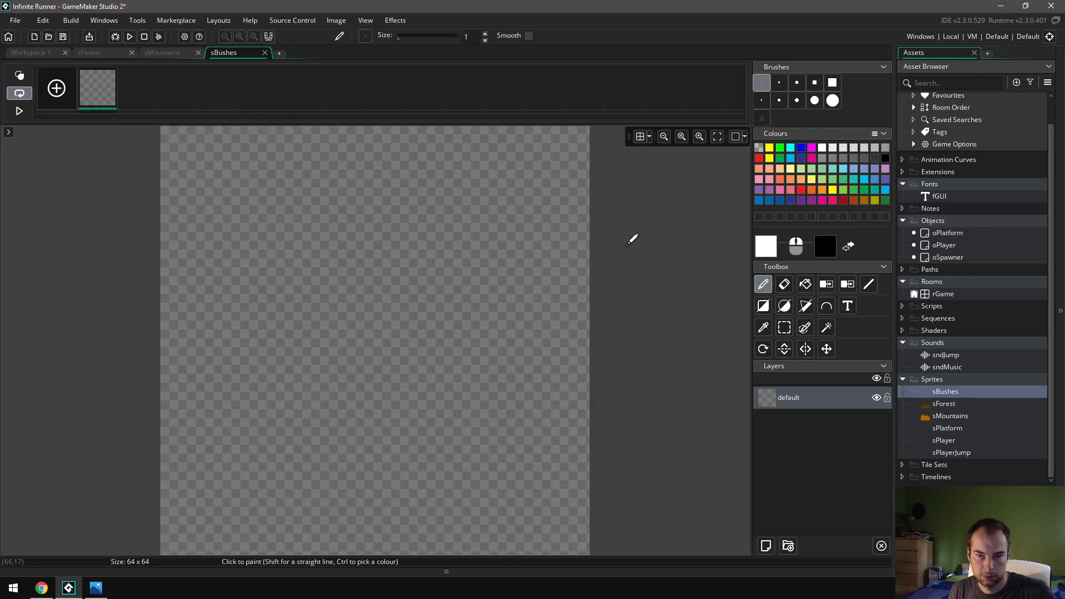
pyautogui.click(768, 254)
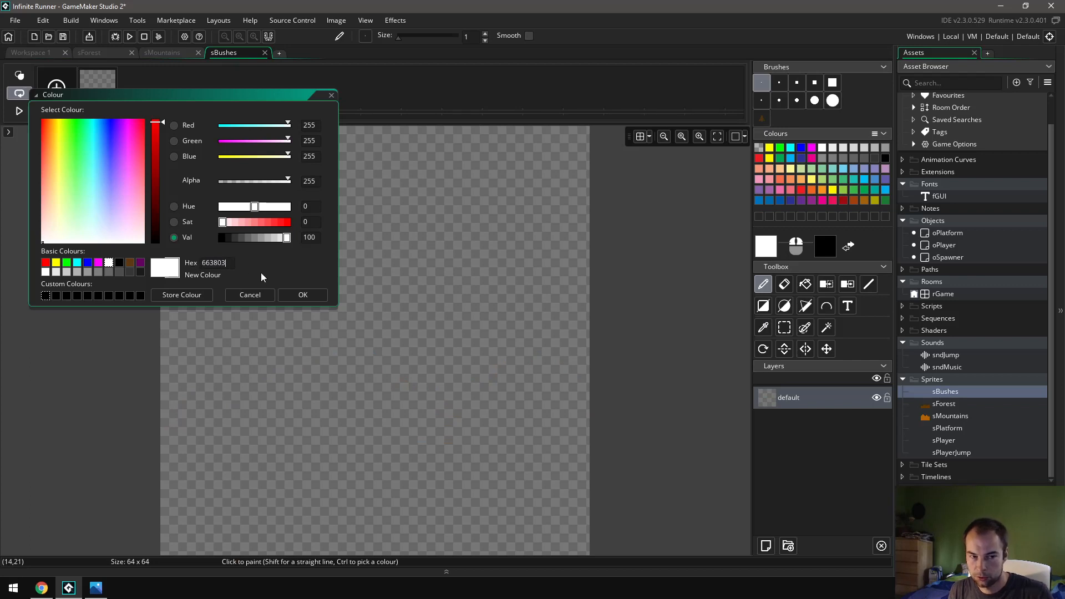
pyautogui.click(302, 295)
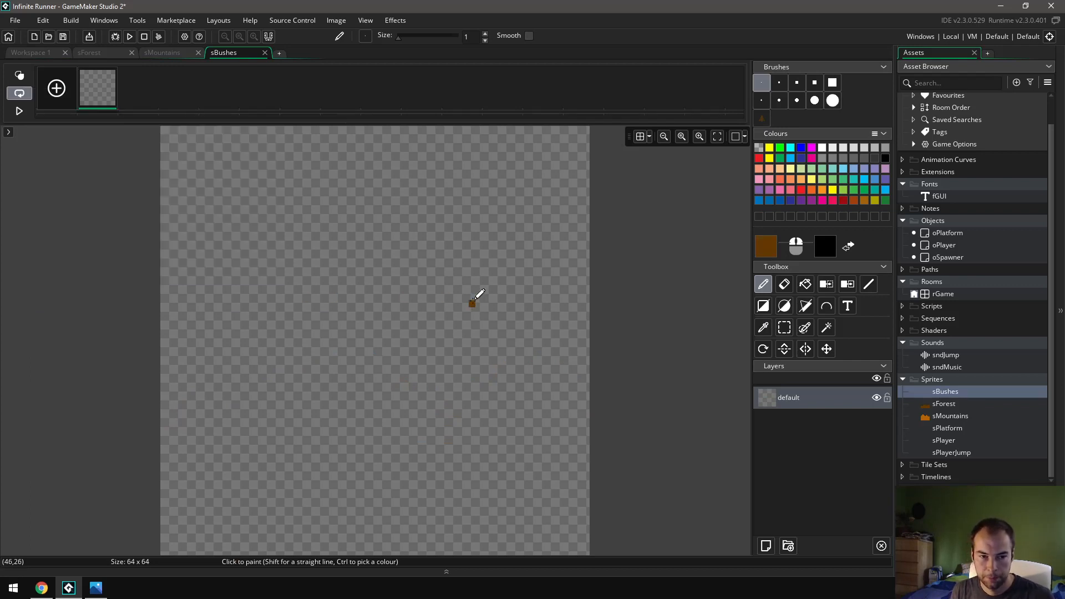
pyautogui.click(771, 250)
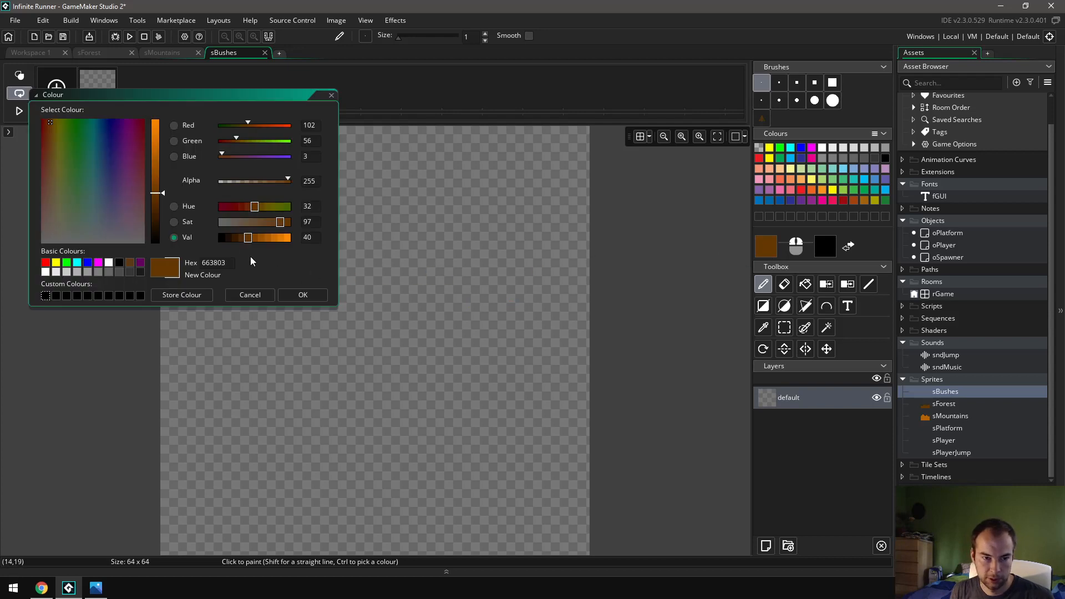
pyautogui.click(234, 239)
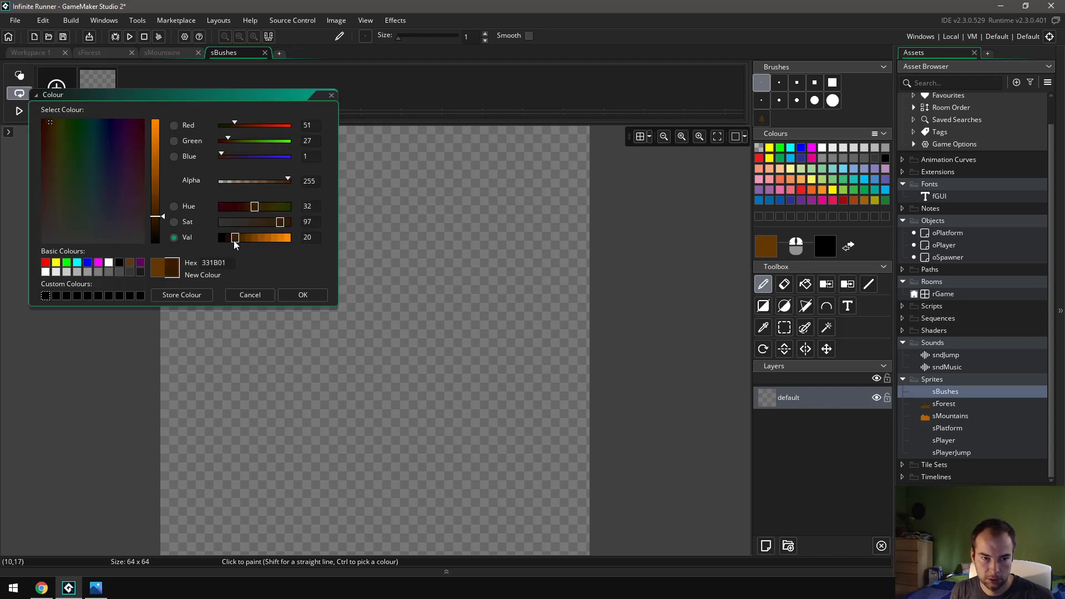
pyautogui.click(302, 295)
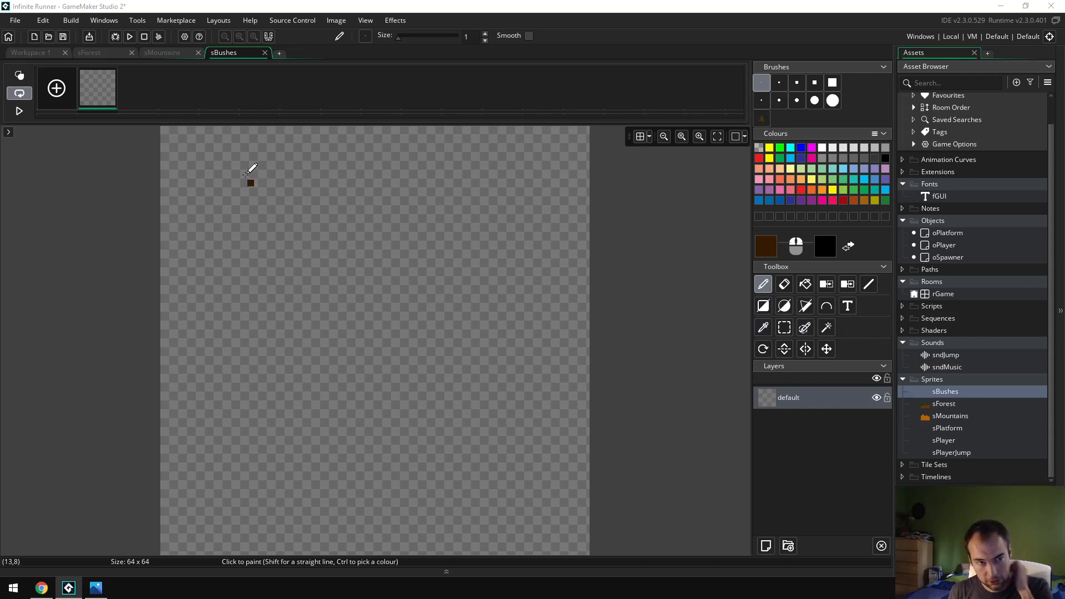
# - Compare the sMountains and sForest sprites, resetting the brush to a single pixel, and return to sBushes
pyautogui.click(155, 53)
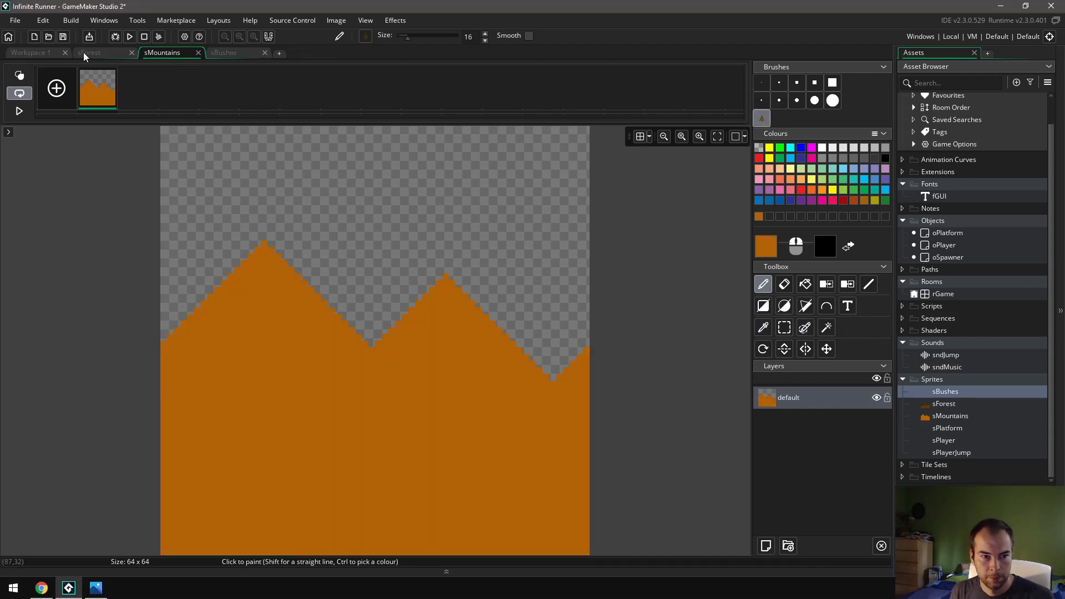
pyautogui.click(83, 52)
pyautogui.click(157, 54)
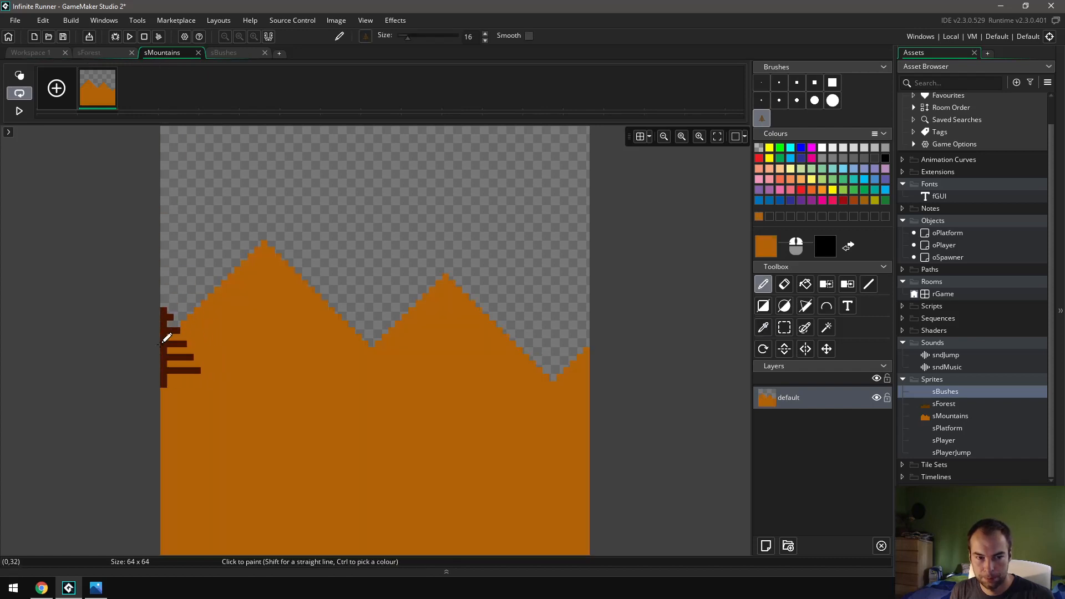
pyautogui.click(762, 82)
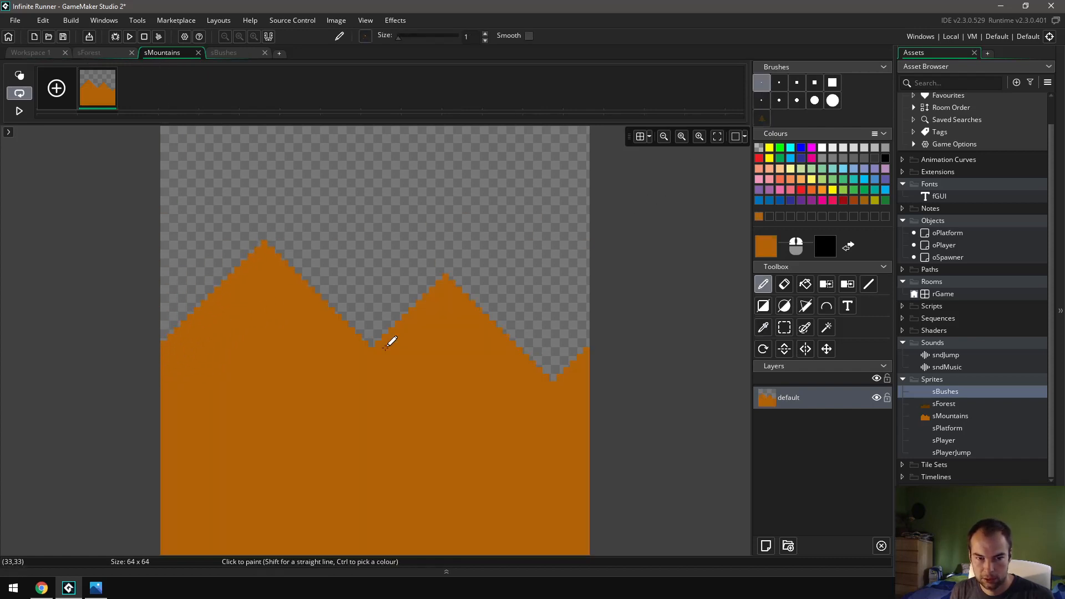
pyautogui.click(95, 54)
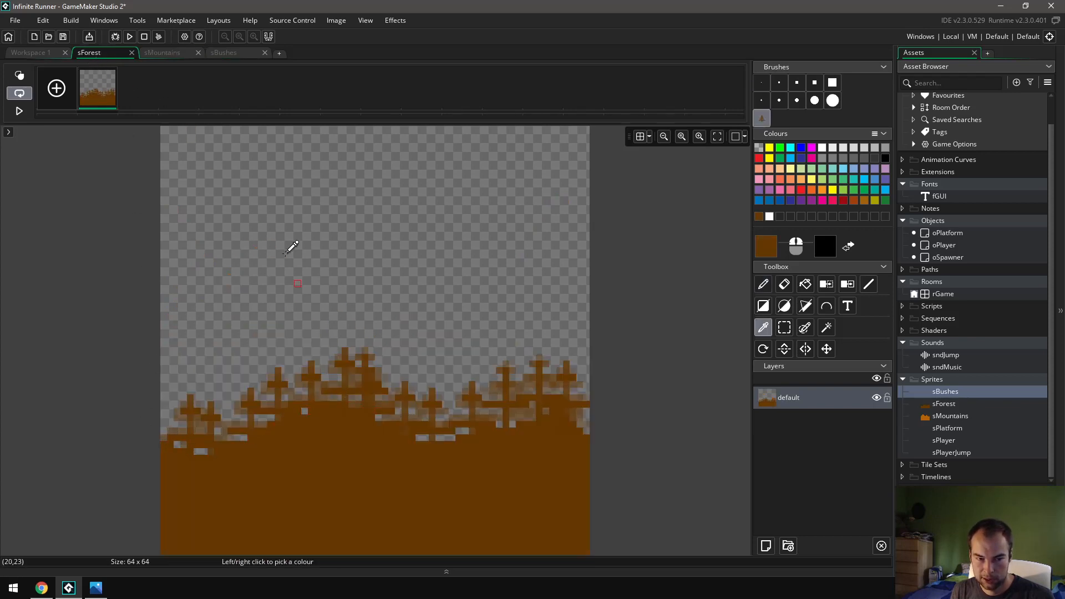
pyautogui.click(224, 54)
# - Draw a stepped ground line about 32 pixels wide low in the canvas, with vertical lines from both ends down to the lower edge
pyautogui.click(331, 210)
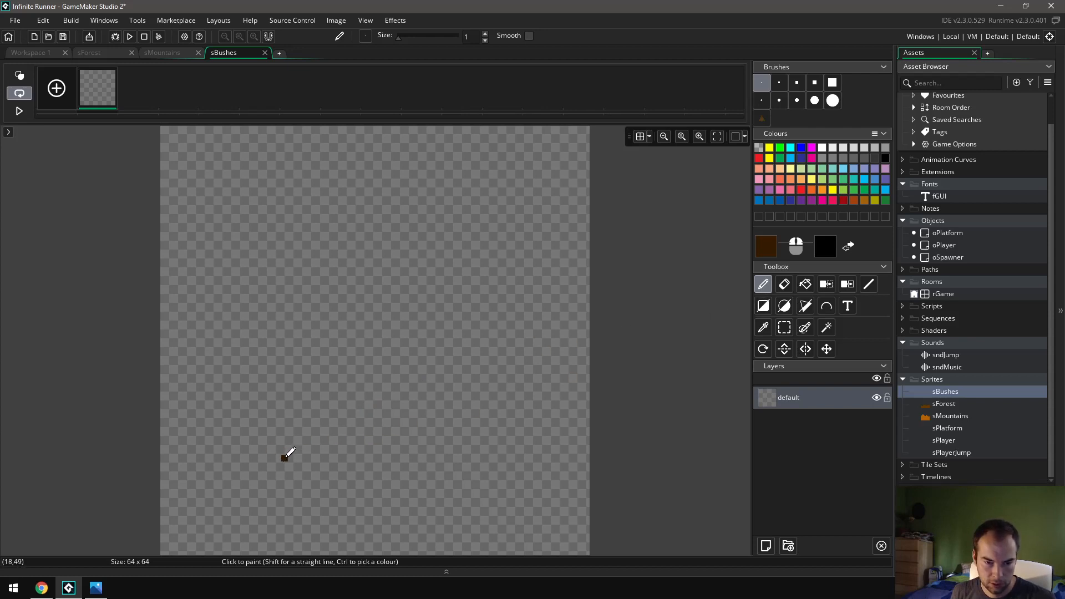
pyautogui.moveTo(271, 463)
pyautogui.mouseDown()
pyautogui.moveTo(359, 450)
pyautogui.moveTo(480, 464)
pyautogui.mouseUp()
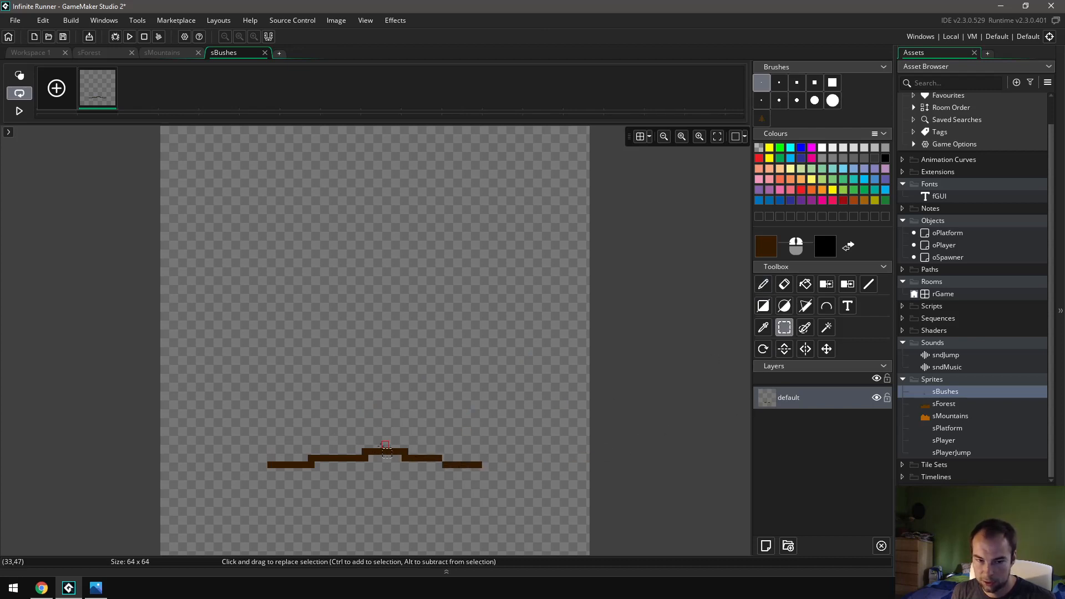
pyautogui.click(869, 284)
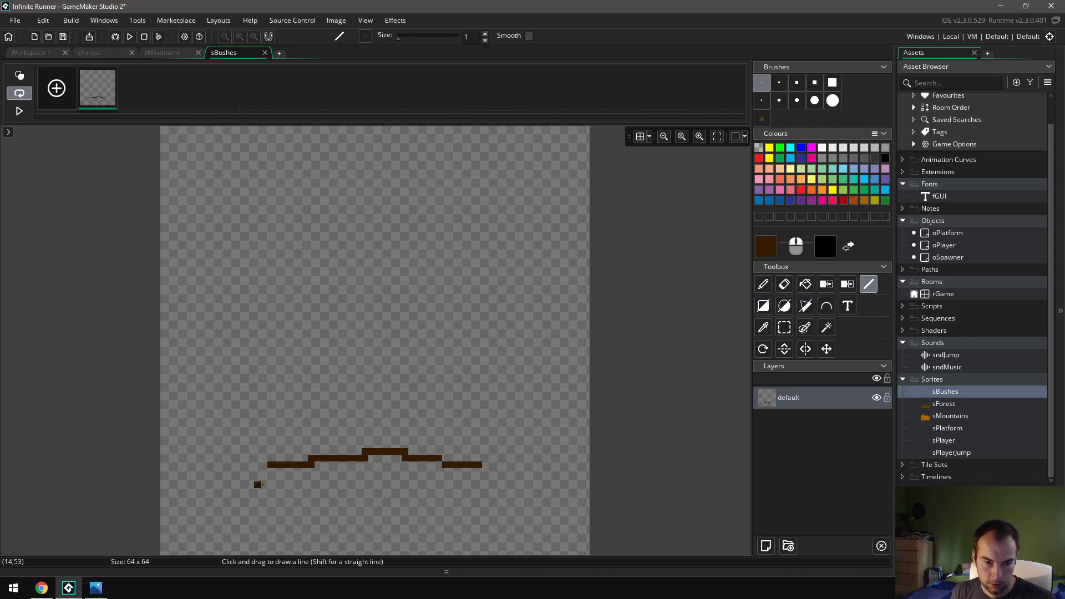
pyautogui.moveTo(270, 465); pyautogui.dragTo(271, 552)
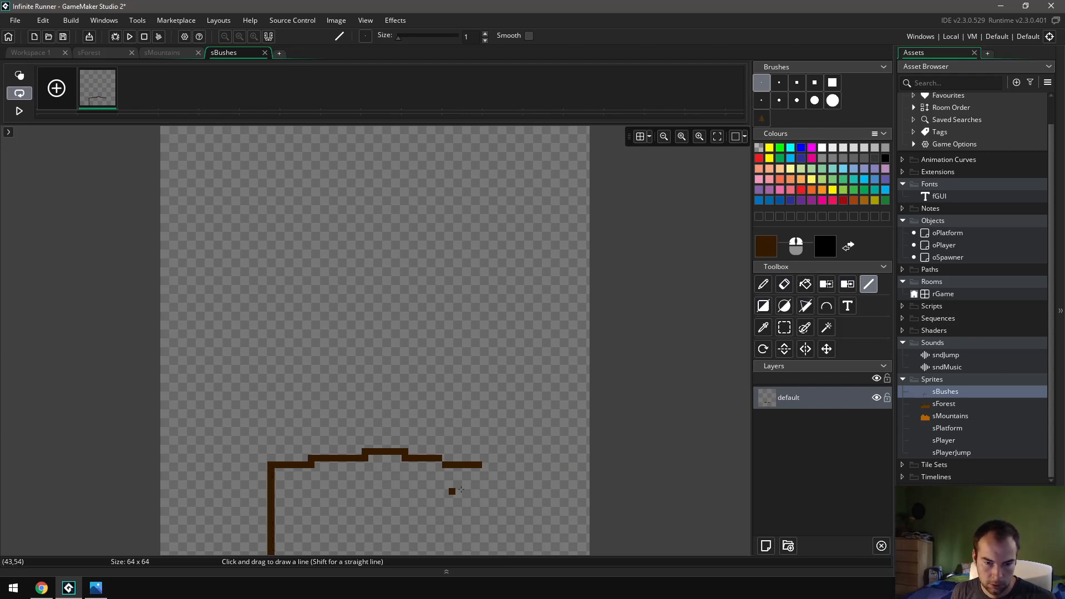
pyautogui.moveTo(478, 471); pyautogui.dragTo(478, 551)
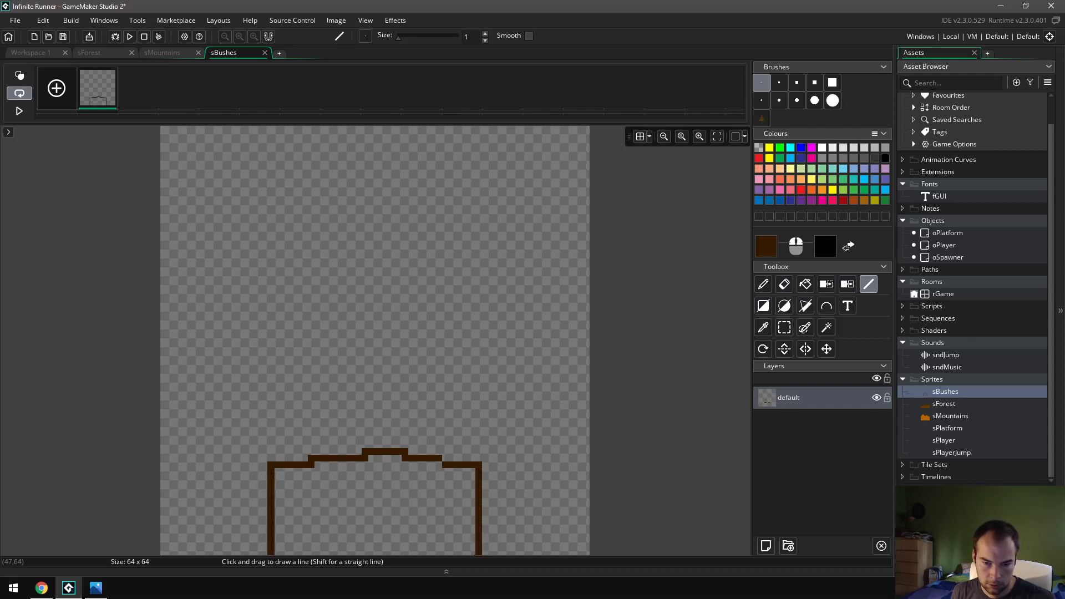
# - Swap the outline's halves, moving the right half to the left canvas edge and the left half to the right edge
pyautogui.click(783, 327)
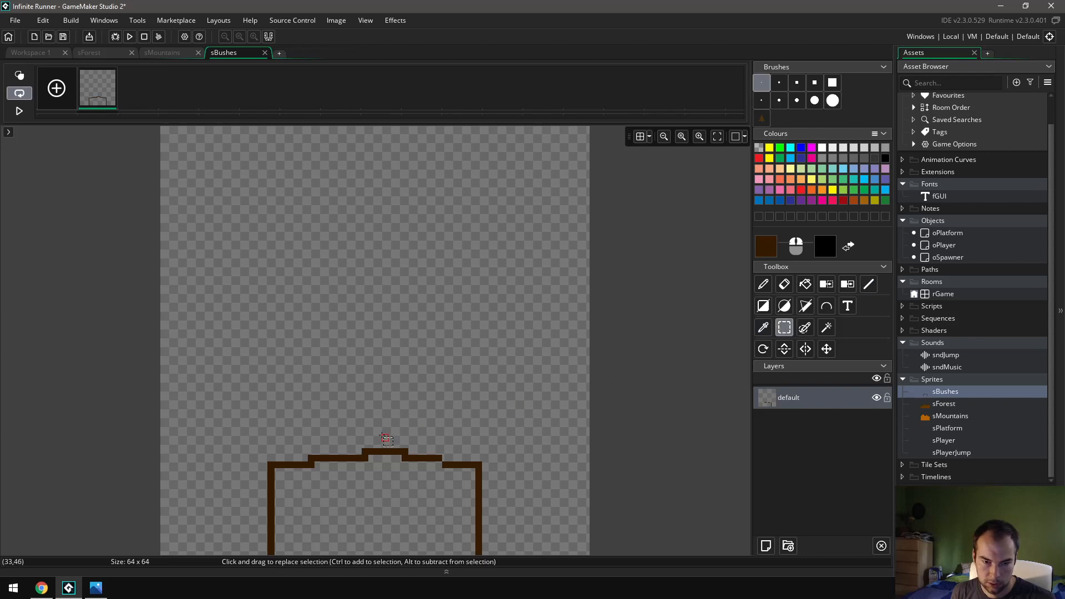
pyautogui.moveTo(381, 435); pyautogui.dragTo(501, 553)
pyautogui.moveTo(455, 521); pyautogui.dragTo(238, 521)
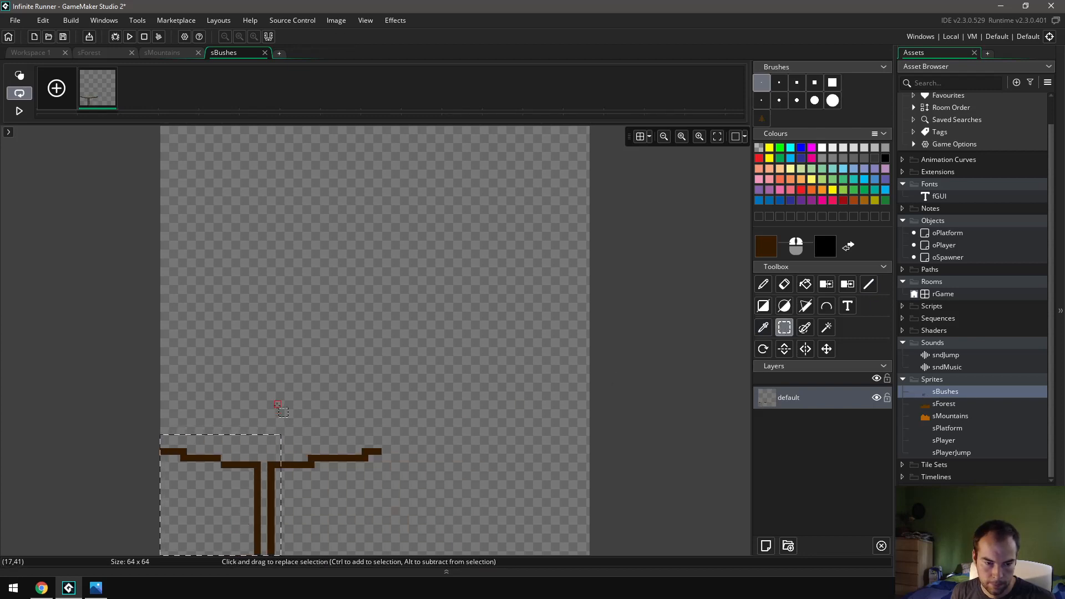
pyautogui.moveTo(268, 428); pyautogui.dragTo(424, 554)
pyautogui.moveTo(333, 507); pyautogui.dragTo(540, 511)
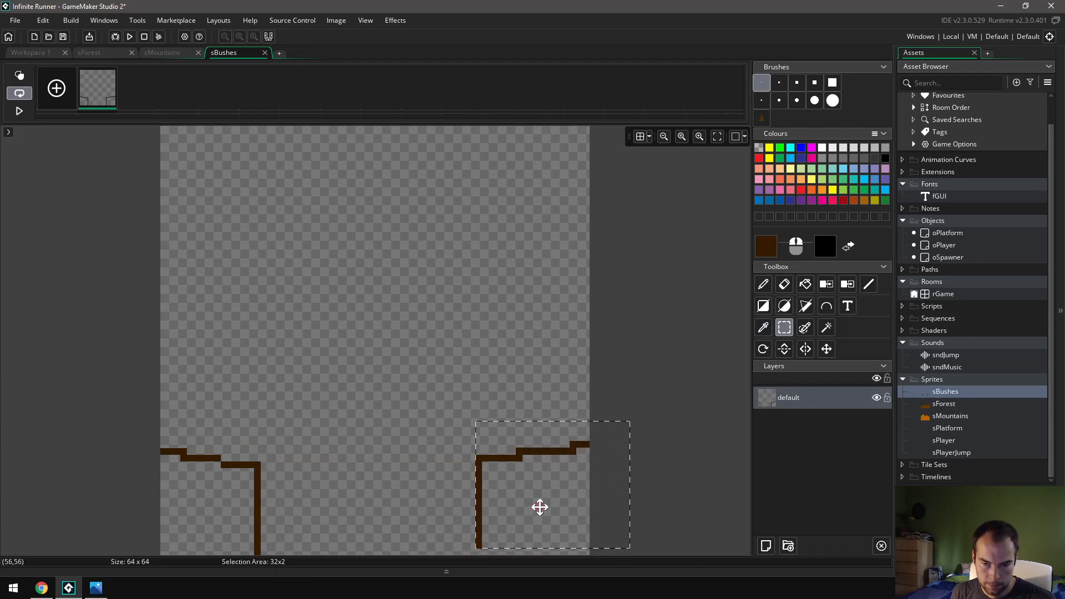
pyautogui.click(448, 483)
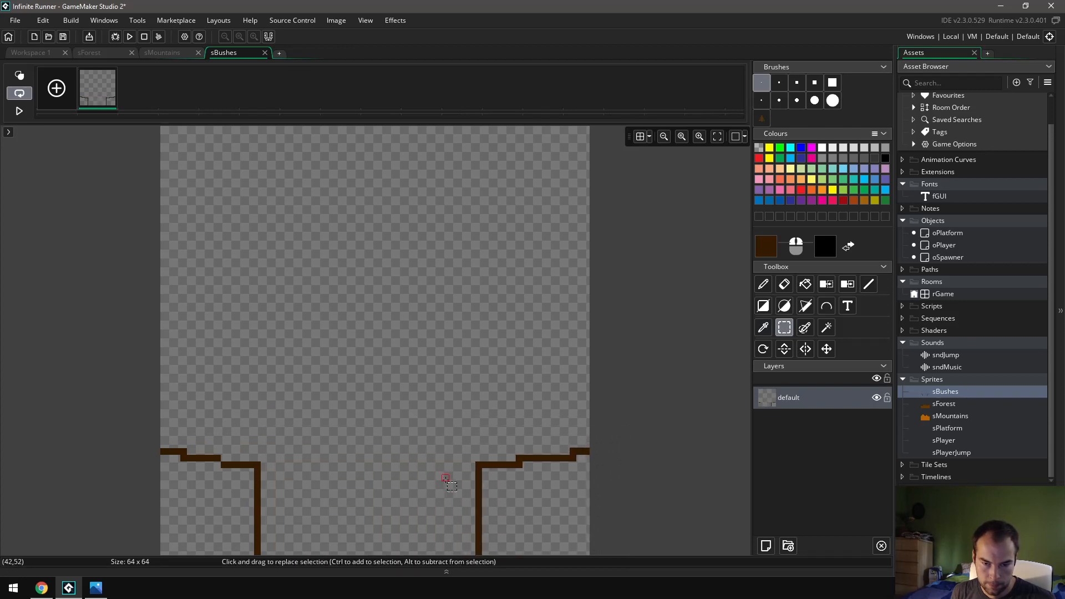
# - Join the two outline halves with a slightly raised stepped line and fill the three ground areas with the dark brown
pyautogui.click(762, 284)
pyautogui.moveTo(267, 466); pyautogui.dragTo(481, 464)
pyautogui.click(805, 283)
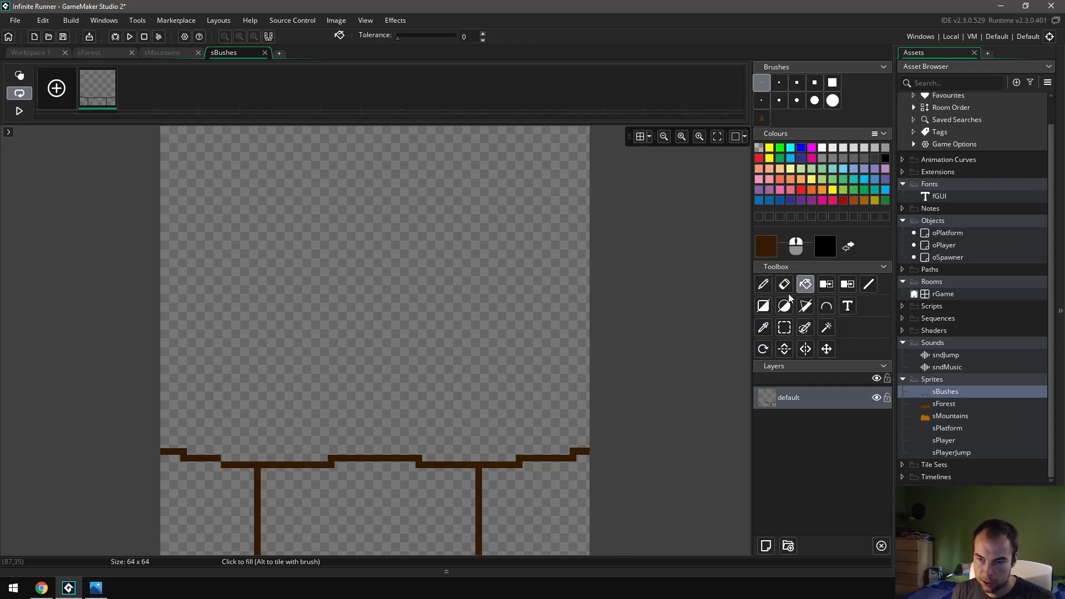
pyautogui.click(523, 524)
pyautogui.click(421, 522)
pyautogui.click(219, 513)
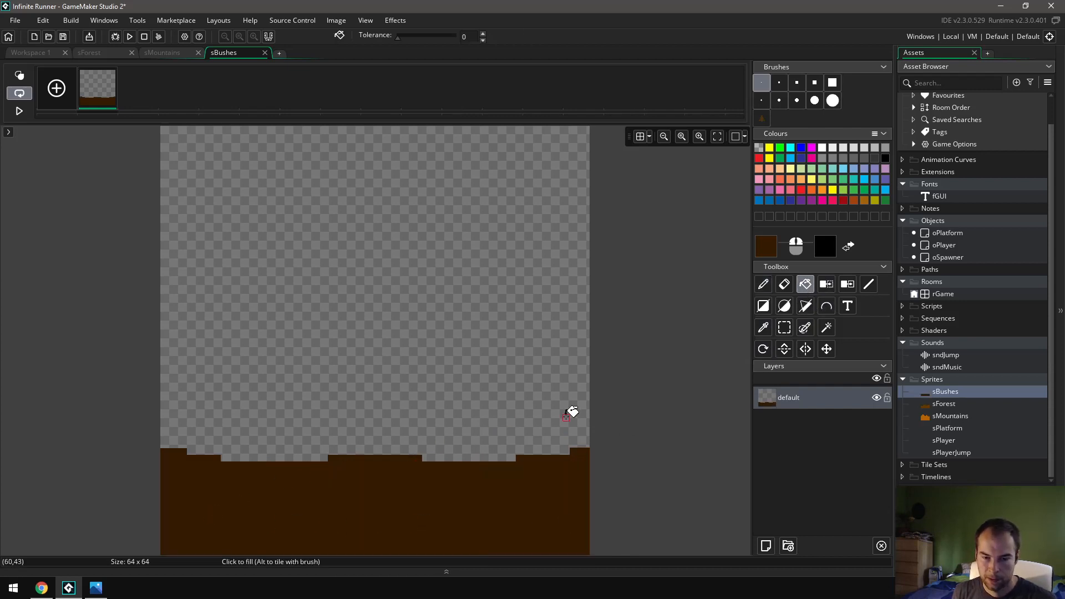
# - Draw a filled bush with stepped upper corners, about 8 by 5 pixels, in the empty area above the ground
pyautogui.click(763, 285)
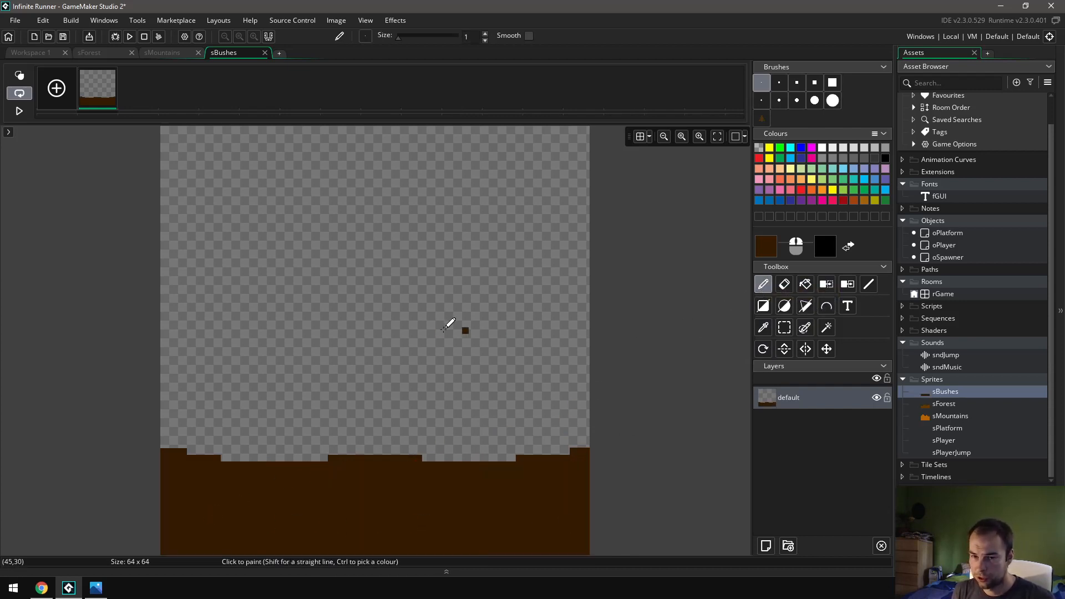
pyautogui.click(365, 358)
pyautogui.moveTo(368, 355)
pyautogui.mouseDown()
pyautogui.moveTo(368, 336)
pyautogui.moveTo(387, 338)
pyautogui.moveTo(395, 354)
pyautogui.moveTo(355, 344)
pyautogui.moveTo(375, 364)
pyautogui.moveTo(363, 357)
pyautogui.moveTo(383, 337)
pyautogui.mouseUp()
pyautogui.click(372, 351)
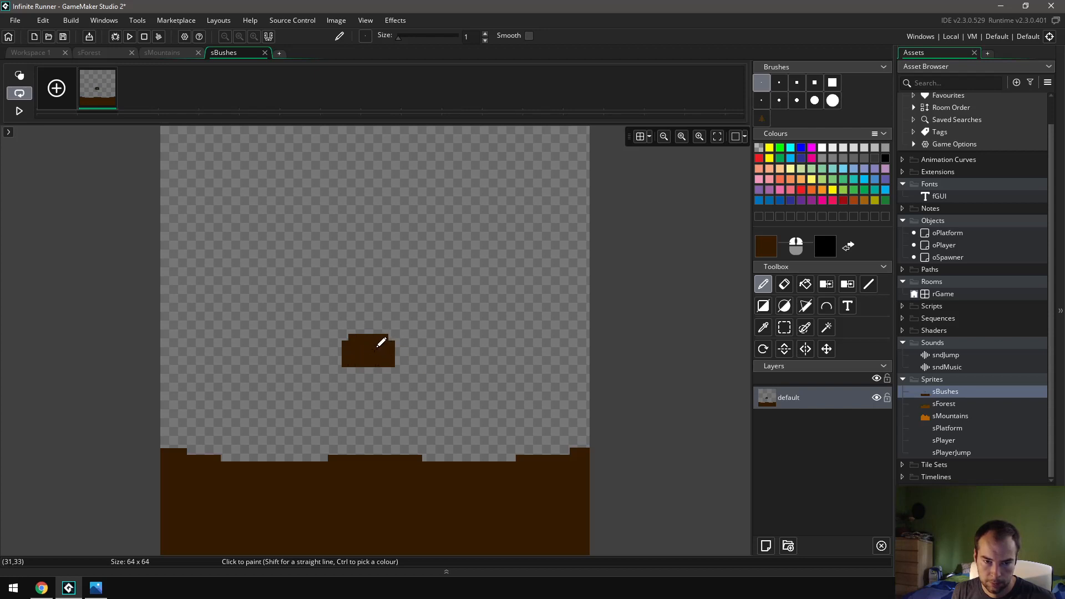
# - Select the small bush with some margin around it and turn it into a custom brush
pyautogui.click(779, 328)
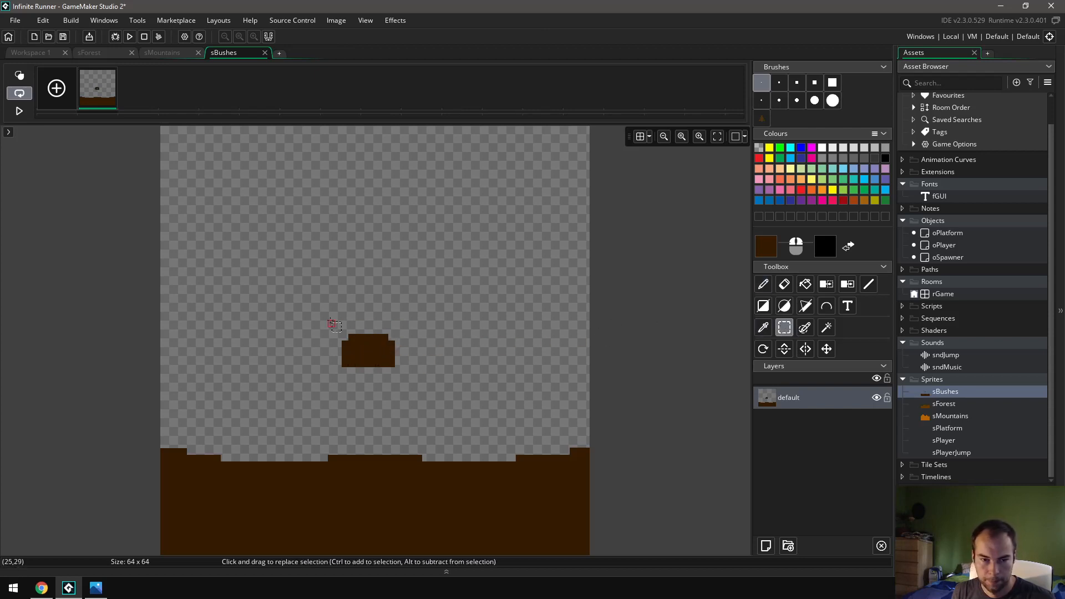
pyautogui.moveTo(328, 320); pyautogui.dragTo(409, 374)
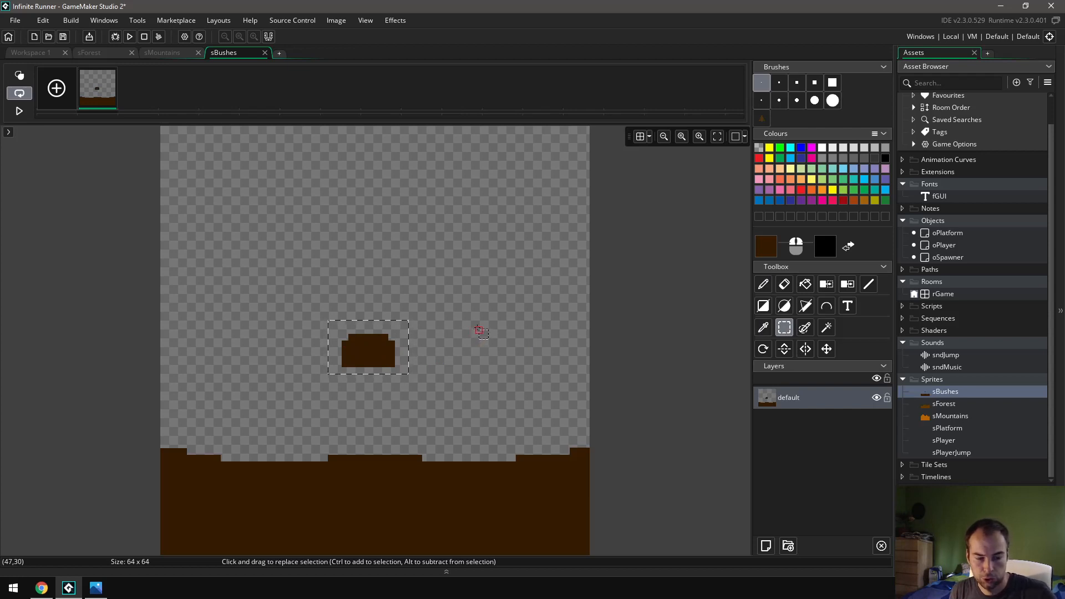
pyautogui.hotkey('ctrl', 'b')
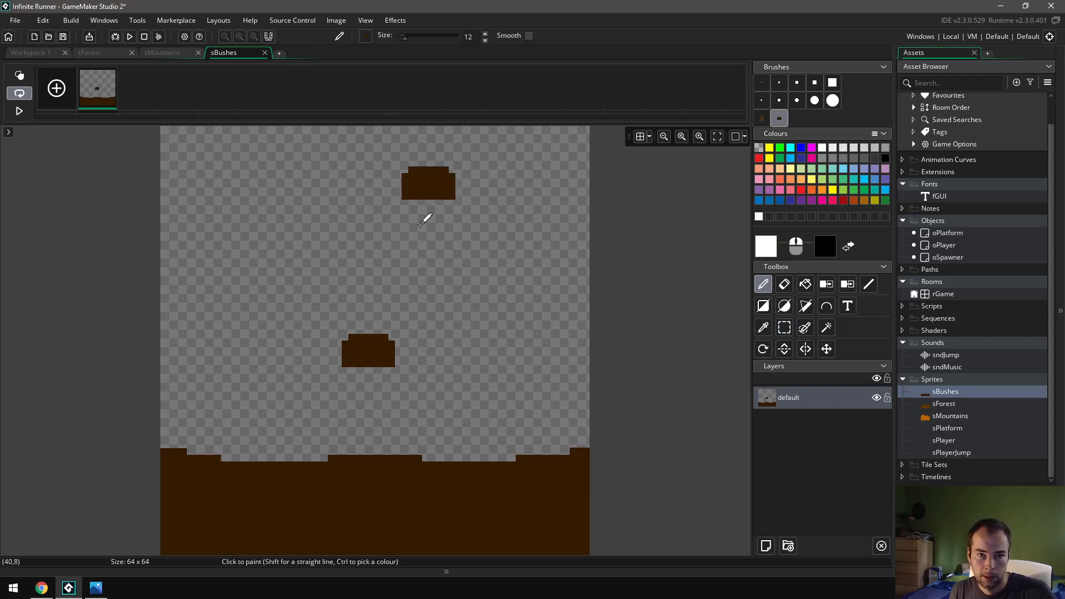
# - Stamp two smoothed bushes with the custom bush brush at size 10 along the left end of the ground
pyautogui.click(528, 36)
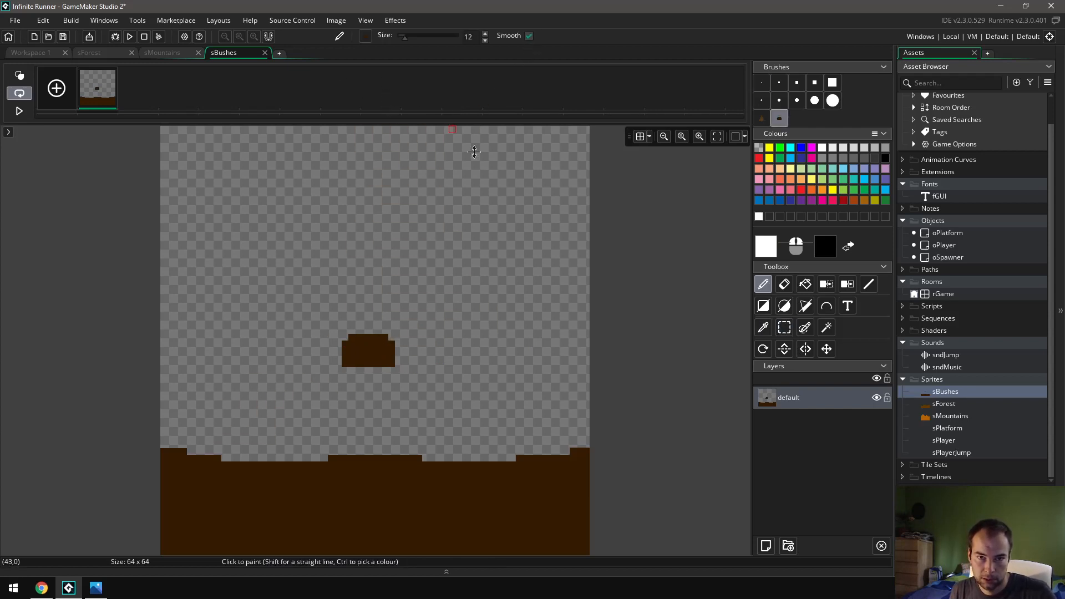
pyautogui.click(485, 41)
pyautogui.click(485, 40)
pyautogui.click(198, 434)
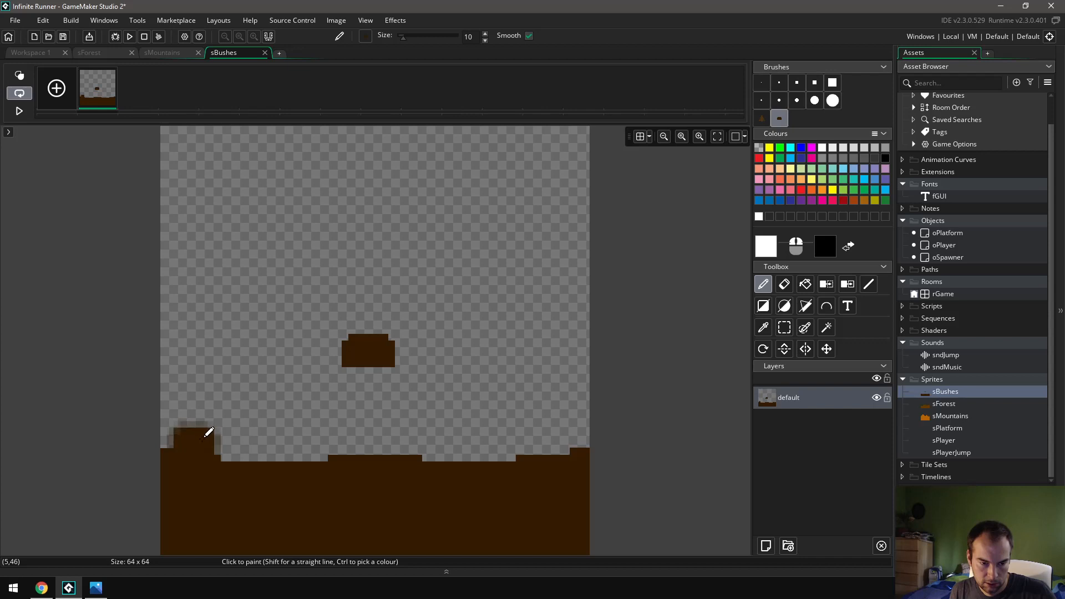
pyautogui.click(251, 444)
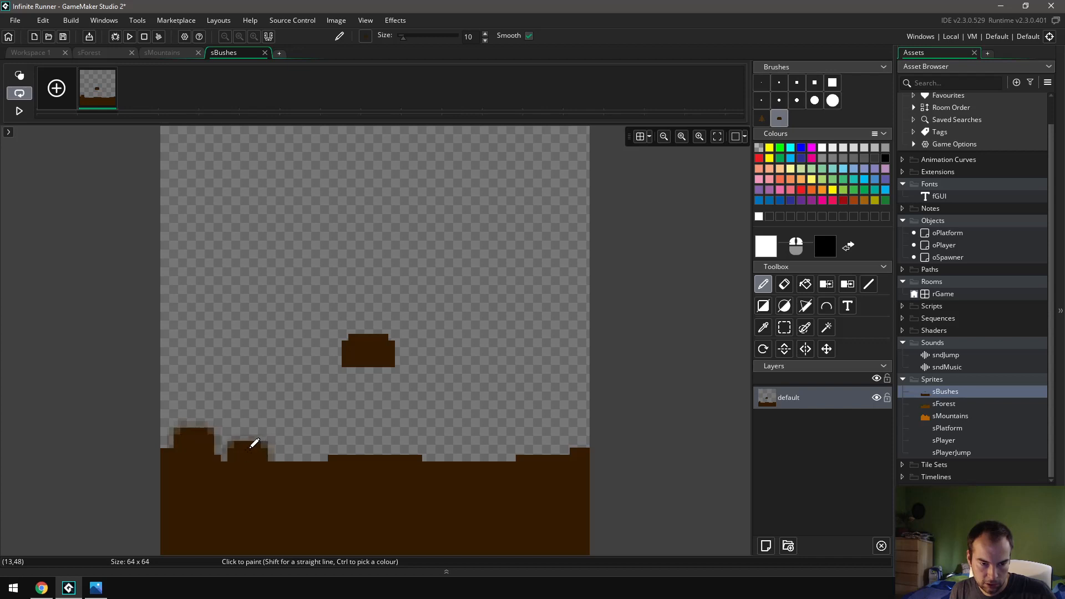
# - Reduce the bush brush to size 7 and stamp three smaller bushes along the middle of the ground
pyautogui.click(485, 41)
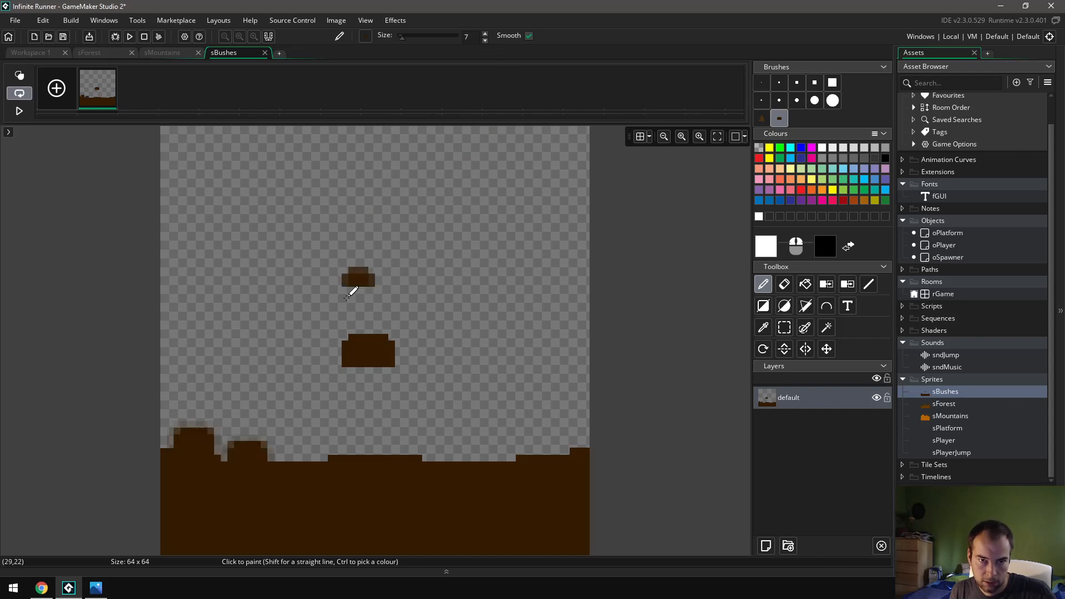
pyautogui.click(303, 445)
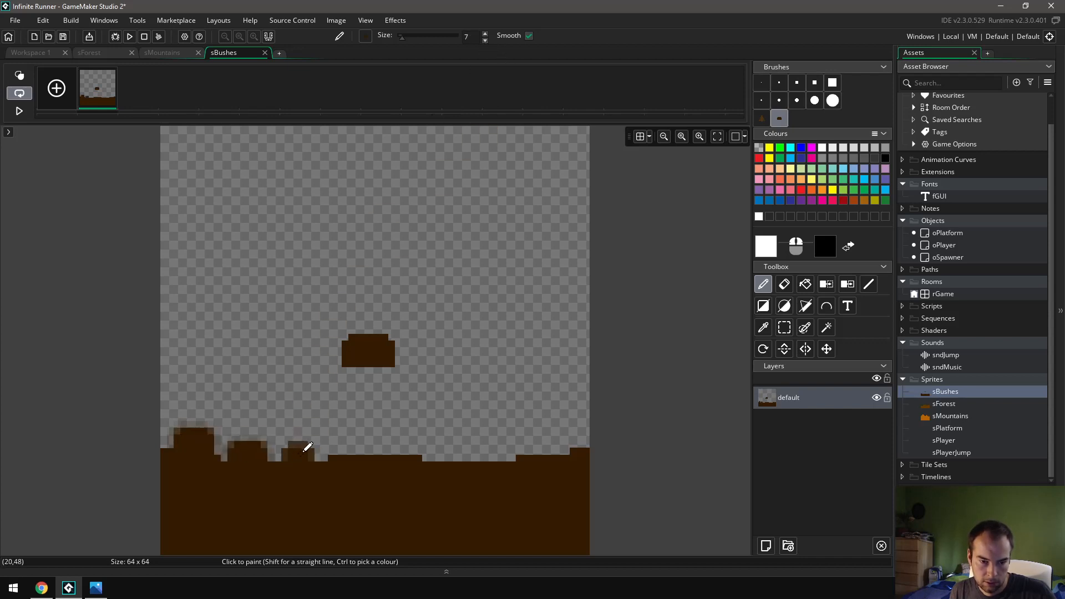
pyautogui.click(333, 445)
pyautogui.click(392, 440)
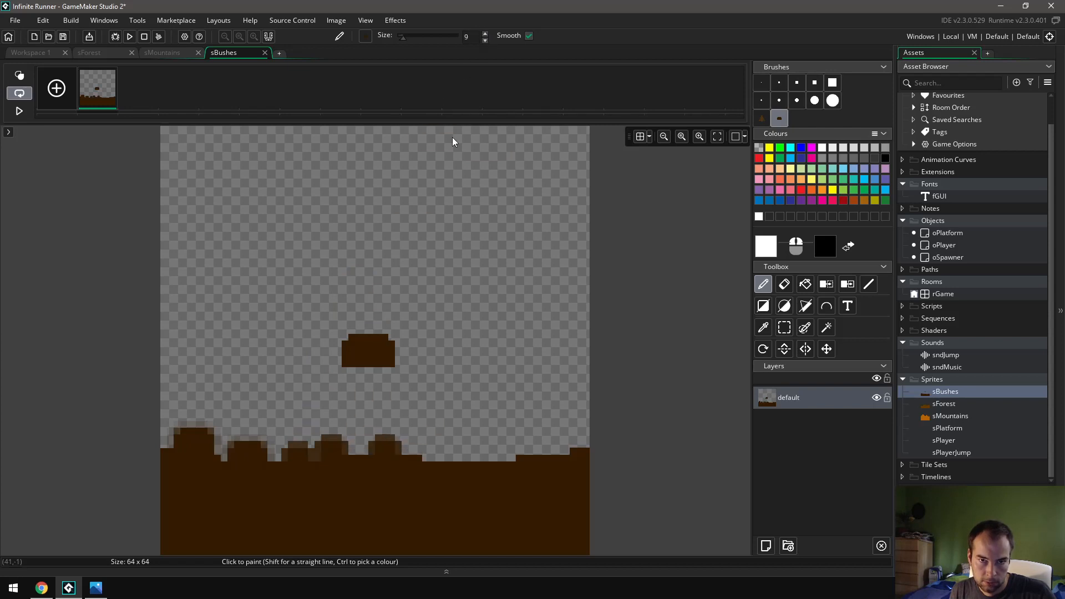
# - Stamp three bushes at size 9 over the right part of the ground and one at size 7 at its right edge
pyautogui.click(435, 444)
pyautogui.click(492, 452)
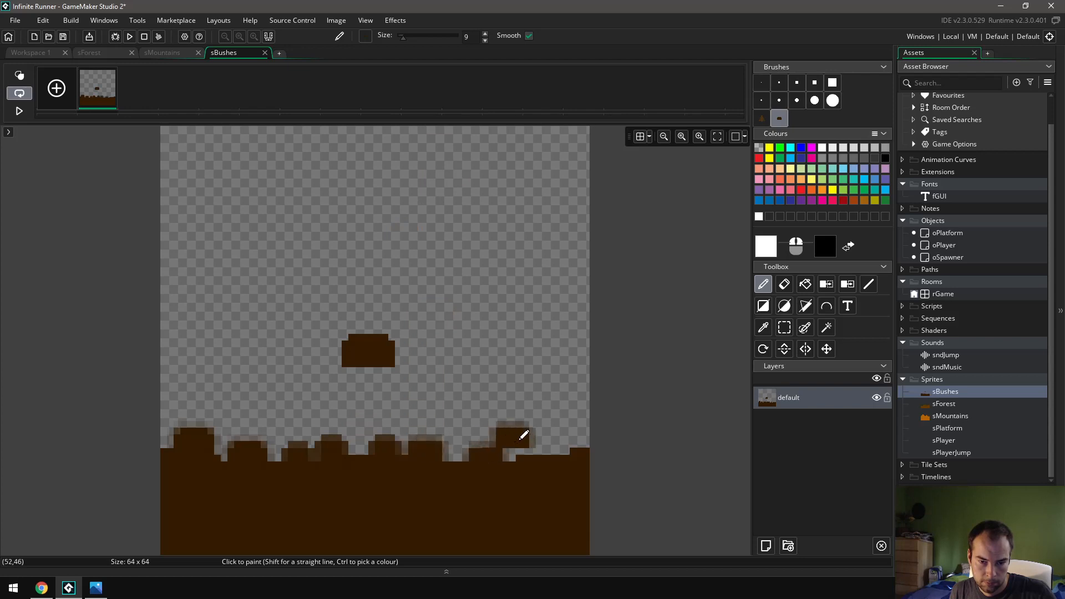
pyautogui.click(544, 440)
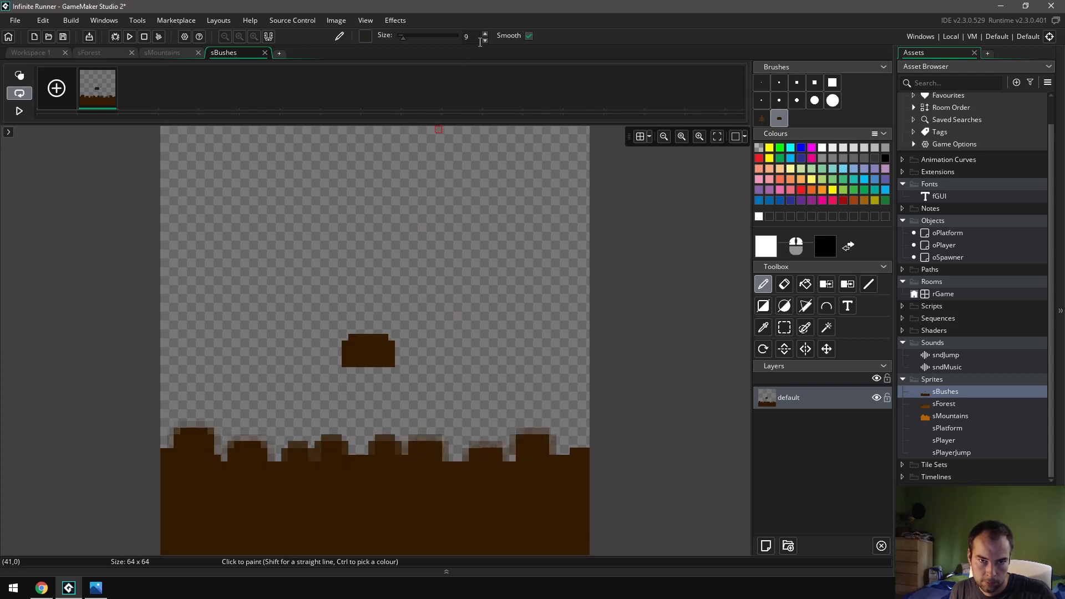
pyautogui.click(578, 434)
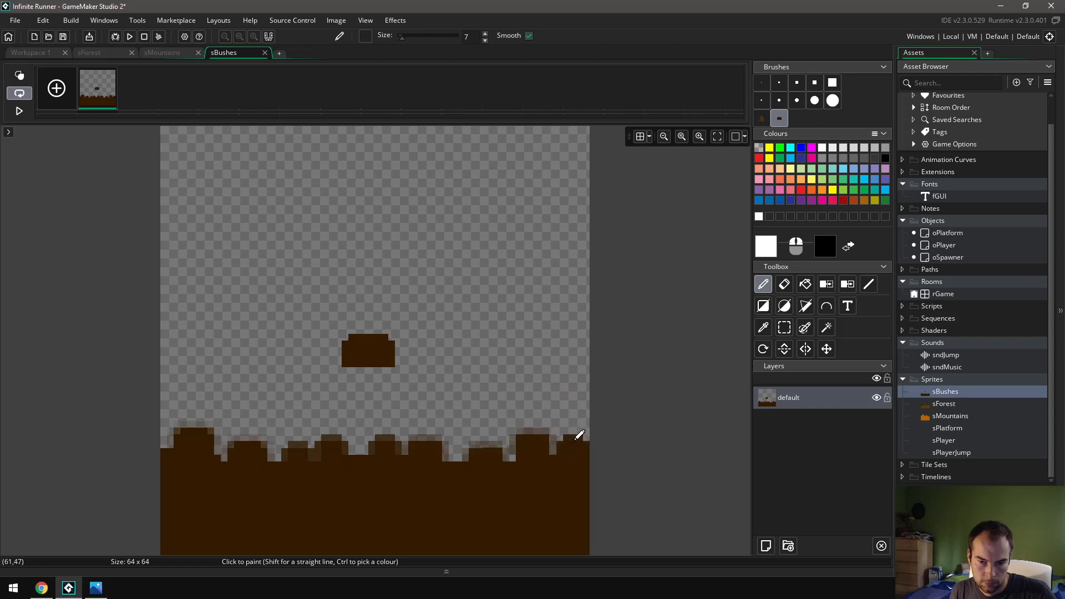
# - Select the floating template bush above the ground and delete it
pyautogui.click(784, 328)
pyautogui.moveTo(287, 294); pyautogui.dragTo(418, 358)
pyautogui.press('Delete')
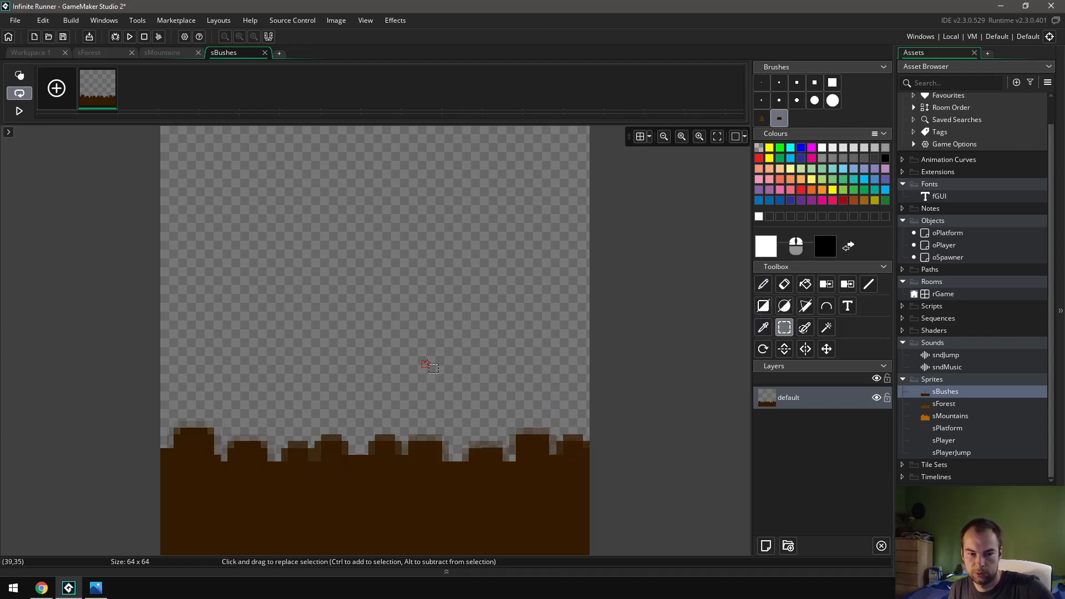
pyautogui.click(103, 55)
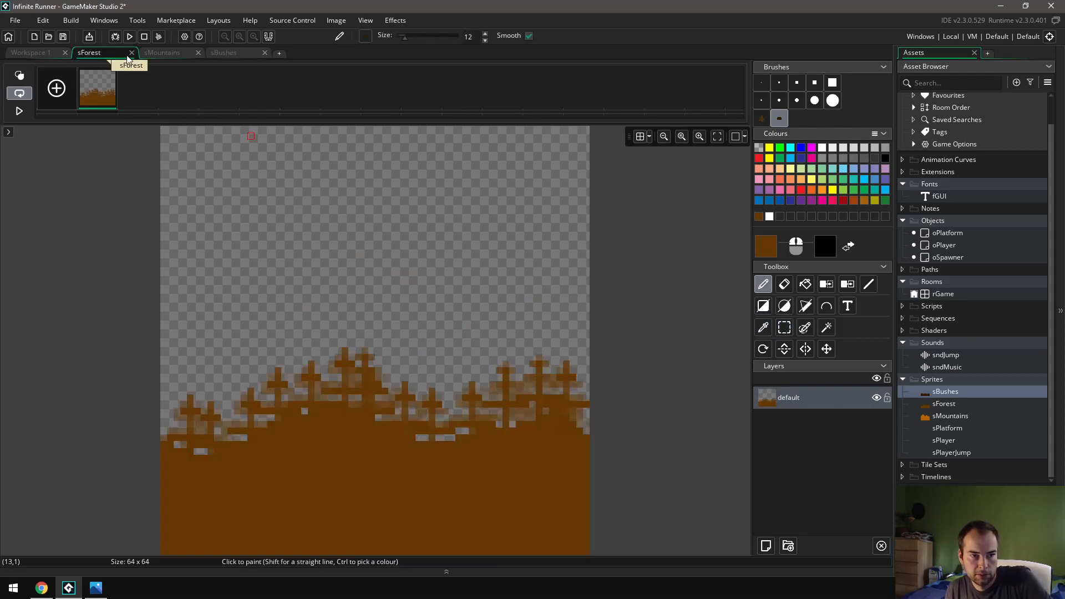
pyautogui.click(159, 55)
pyautogui.click(220, 55)
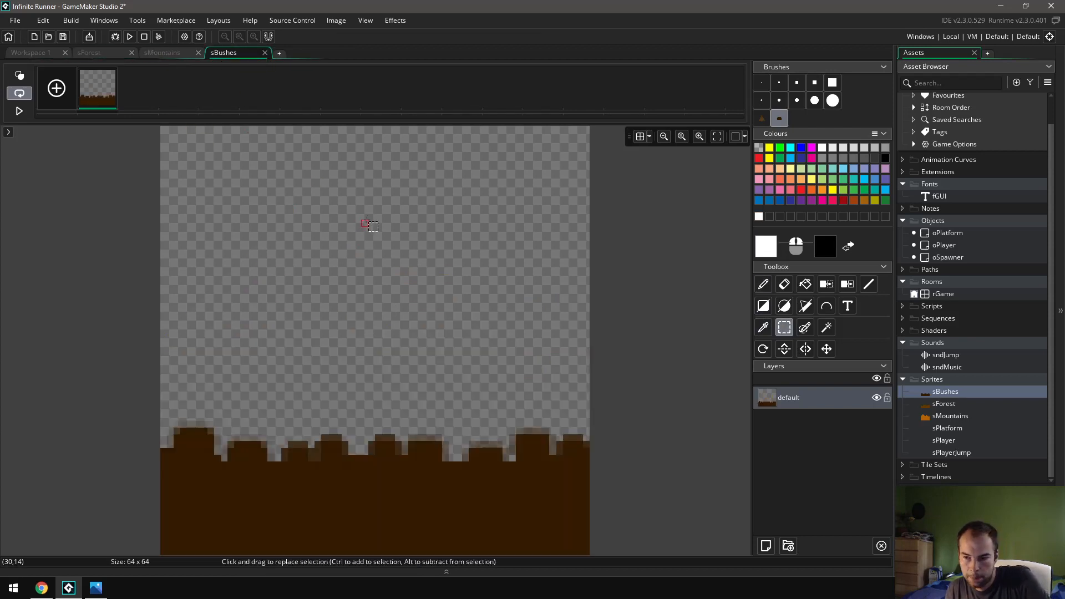
# - Scale the sPlatform sprite to 32 by 32 pixels and open its image for editing
pyautogui.doubleClick(947, 428)
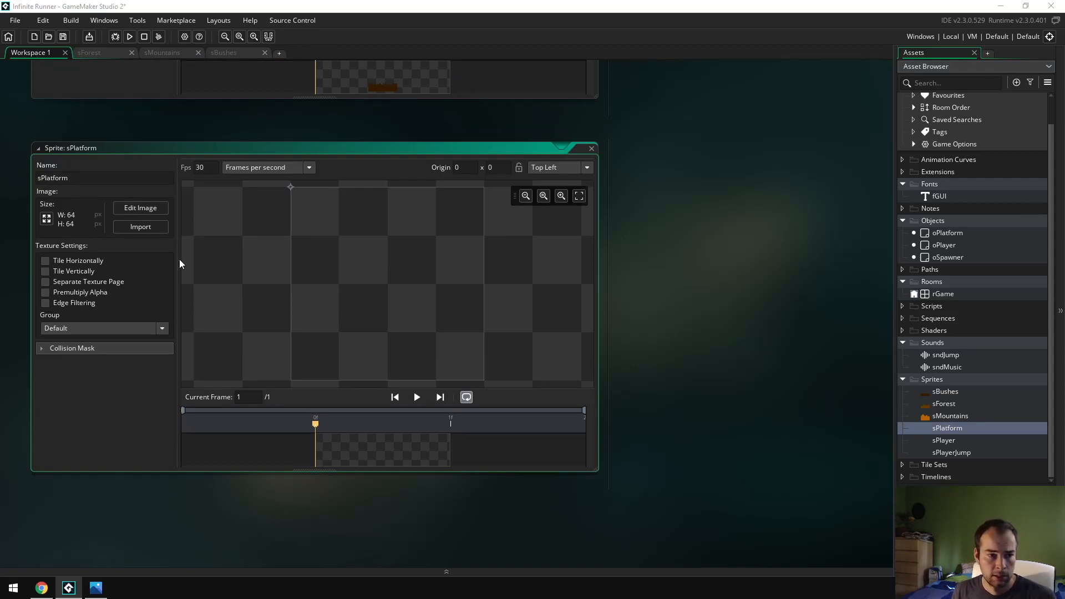
pyautogui.click(47, 218)
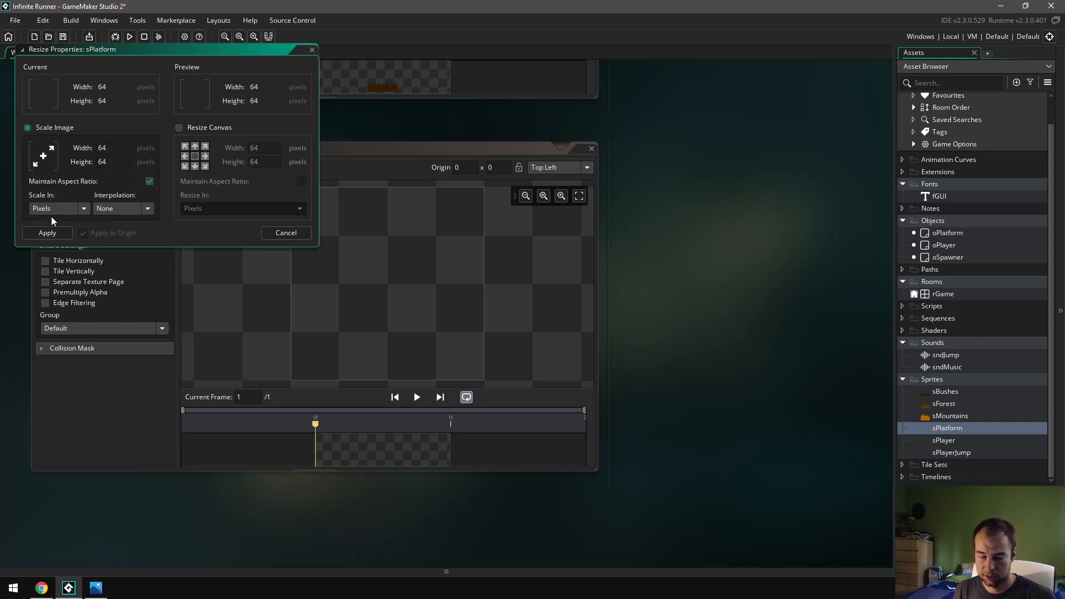
pyautogui.click(99, 165)
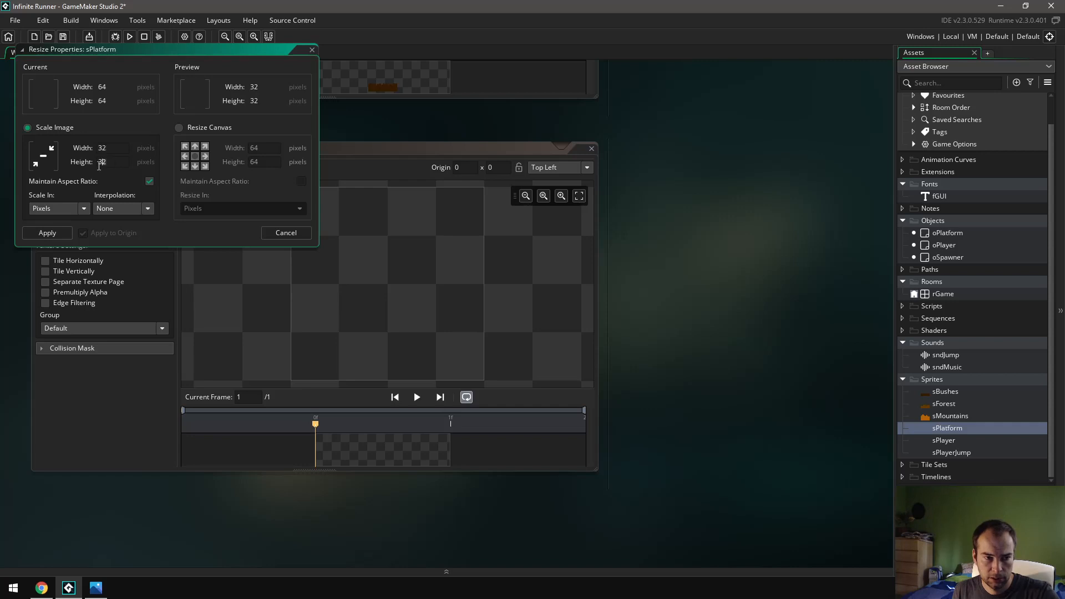
pyautogui.click(46, 234)
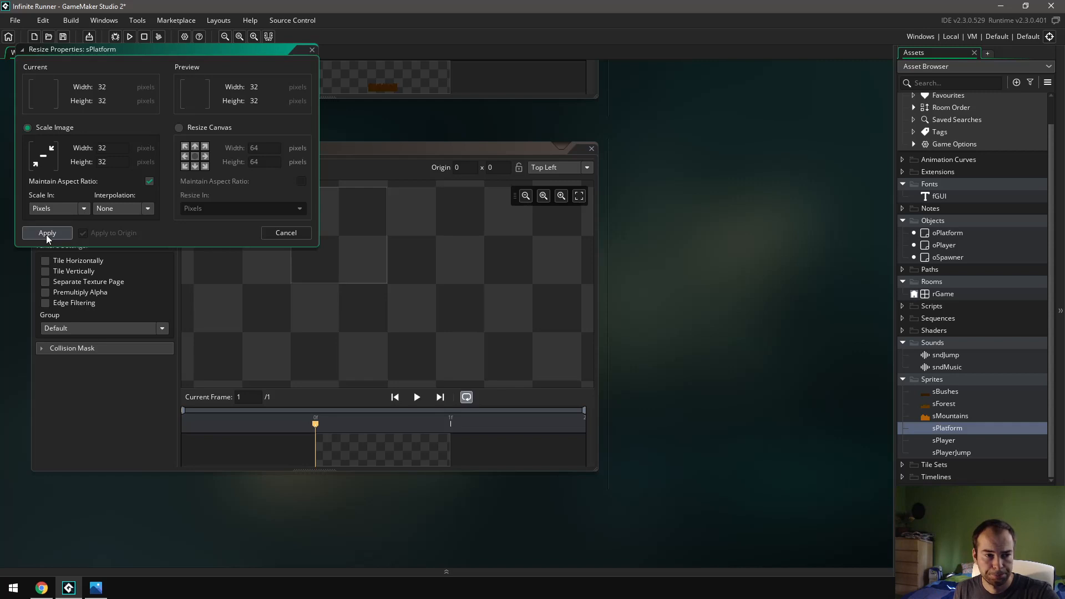
pyautogui.moveTo(375, 154); pyautogui.dragTo(522, 186)
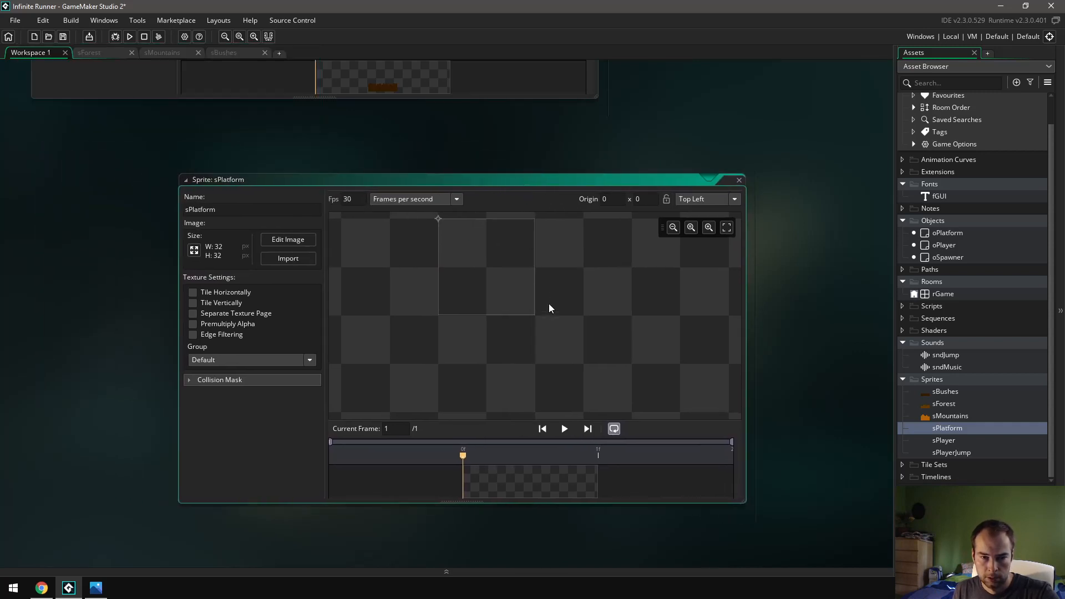
pyautogui.click(287, 243)
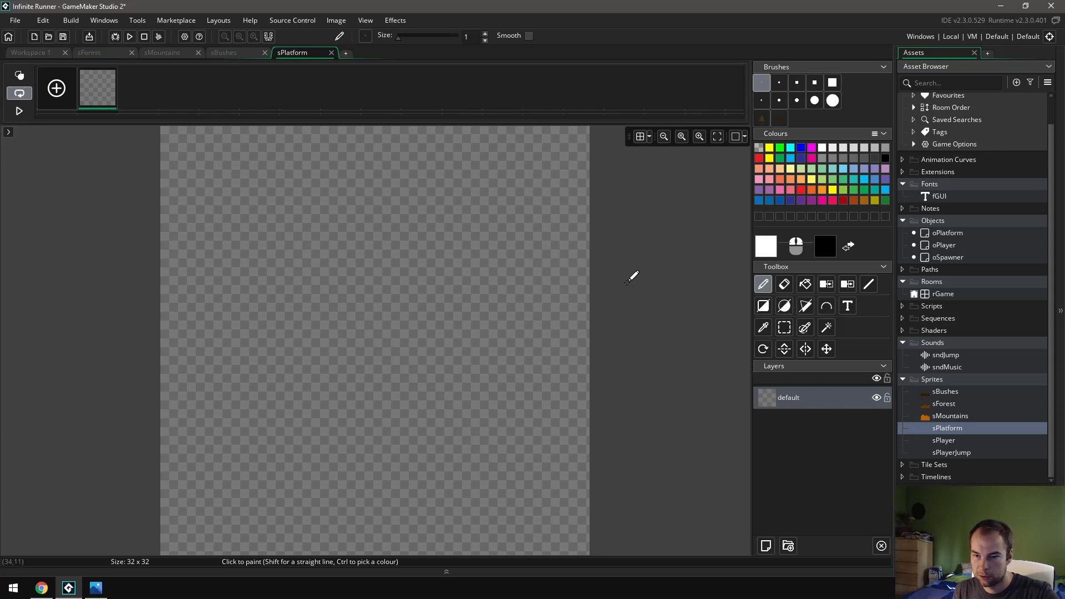
pyautogui.click(221, 57)
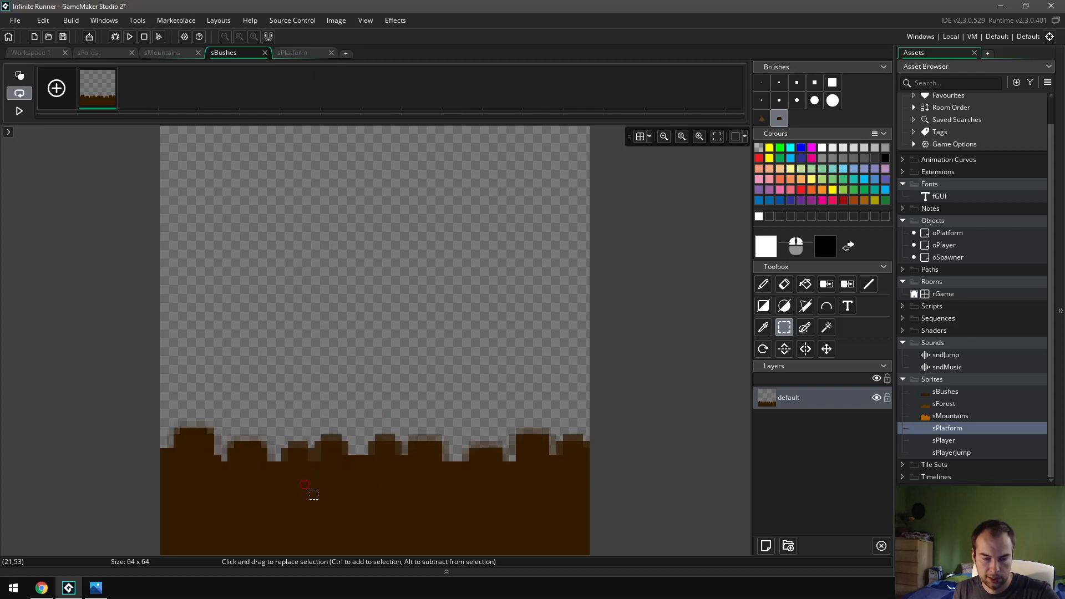
pyautogui.click(175, 53)
pyautogui.click(124, 54)
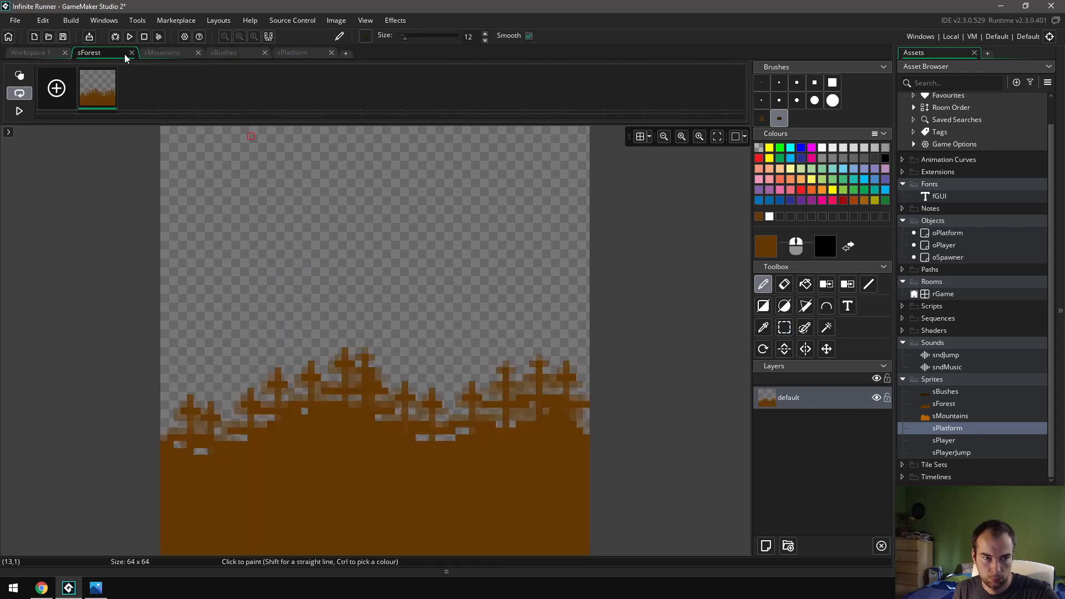
pyautogui.click(195, 52)
pyautogui.click(236, 53)
pyautogui.click(288, 52)
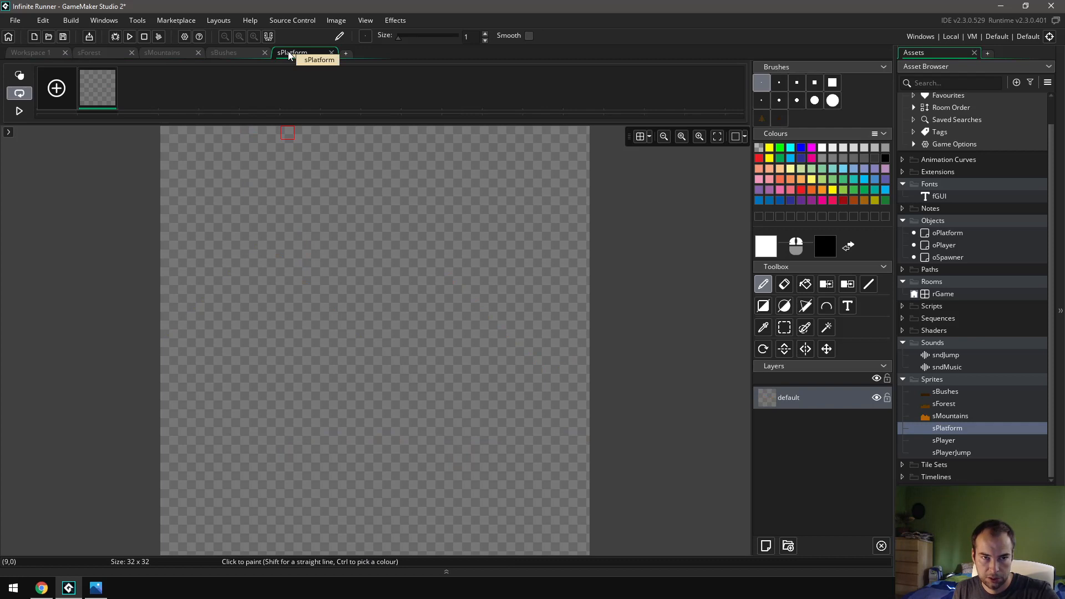
# - Fill the whole platform canvas with very dark brown 190D00, derived from hex 663803 with its Val lowered to 10
pyautogui.click(761, 250)
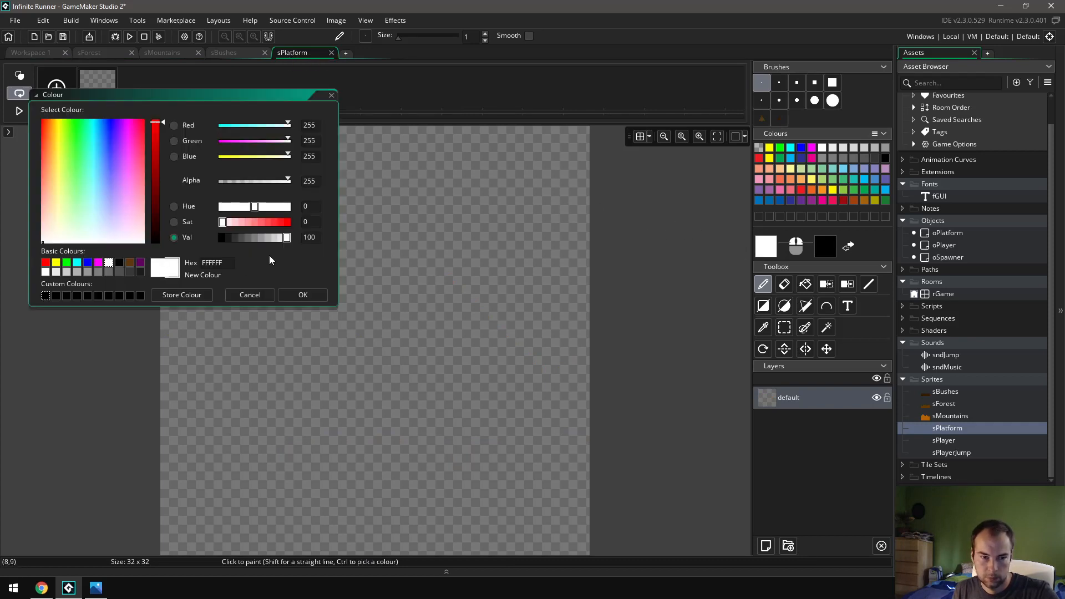
pyautogui.moveTo(220, 264); pyautogui.dragTo(193, 269)
pyautogui.write('663803')
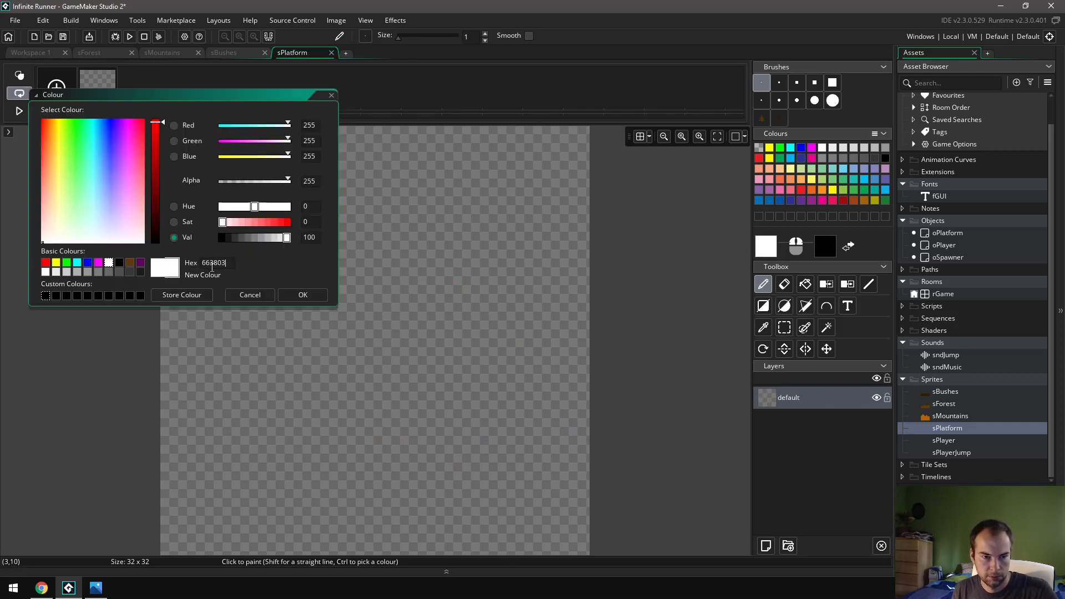
pyautogui.click(264, 274)
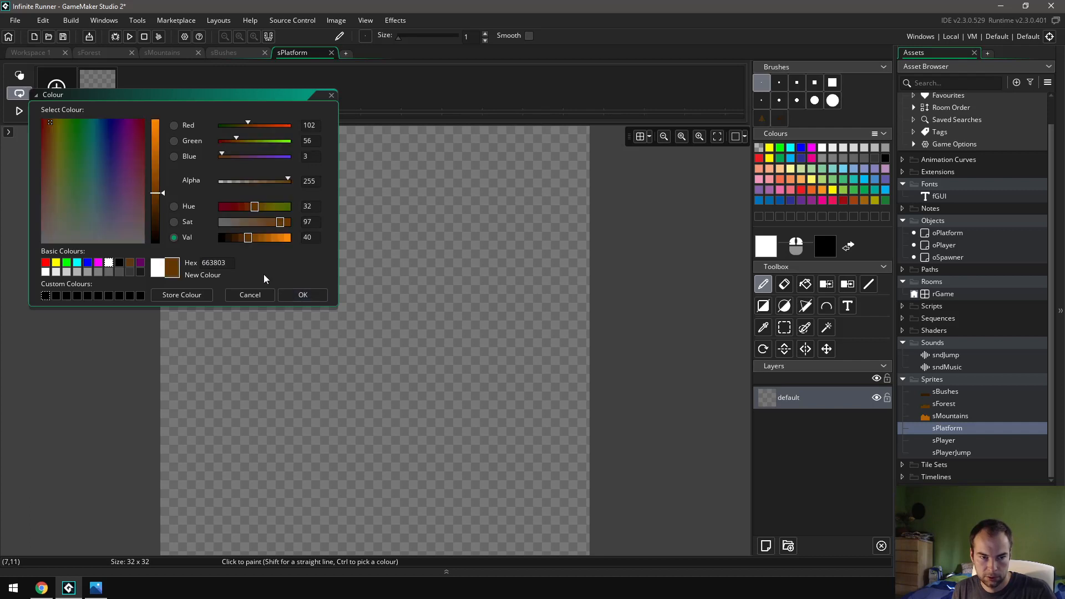
pyautogui.click(223, 238)
pyautogui.moveTo(223, 240); pyautogui.dragTo(222, 240)
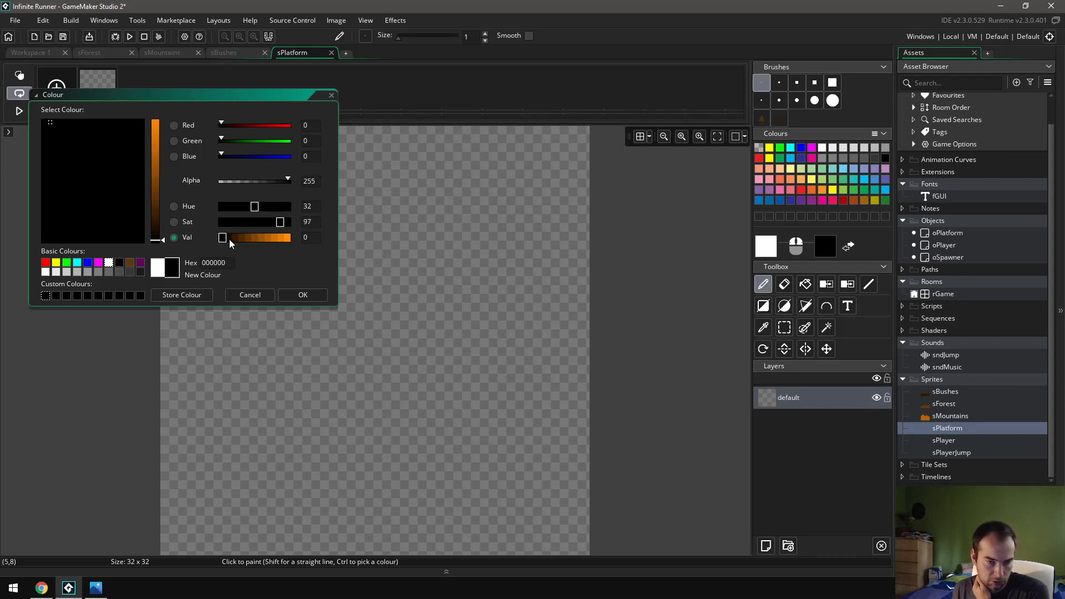
pyautogui.click(229, 238)
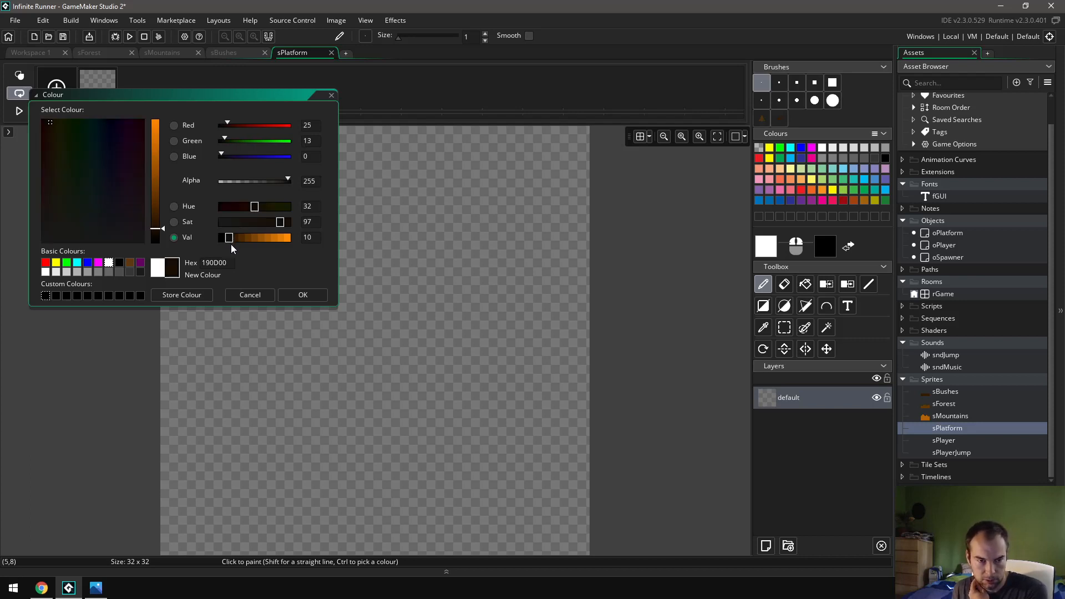
pyautogui.click(303, 295)
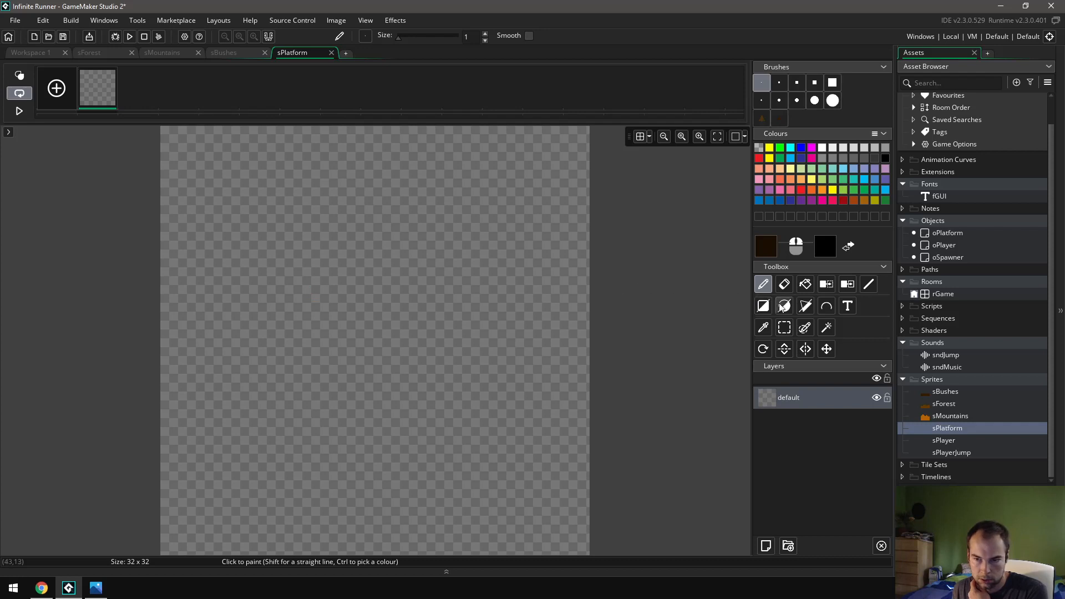
pyautogui.click(805, 284)
pyautogui.click(570, 291)
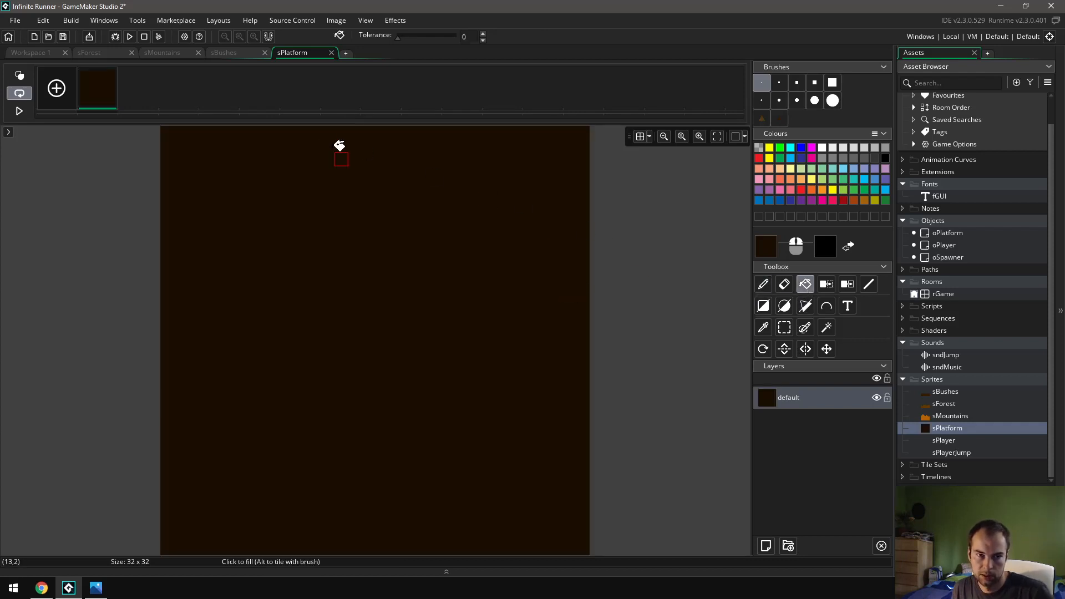
# - Close the image editors of the platform, bushes, mountains and forest sprites and the sPlatform sprite window
pyautogui.click(331, 52)
pyautogui.click(264, 53)
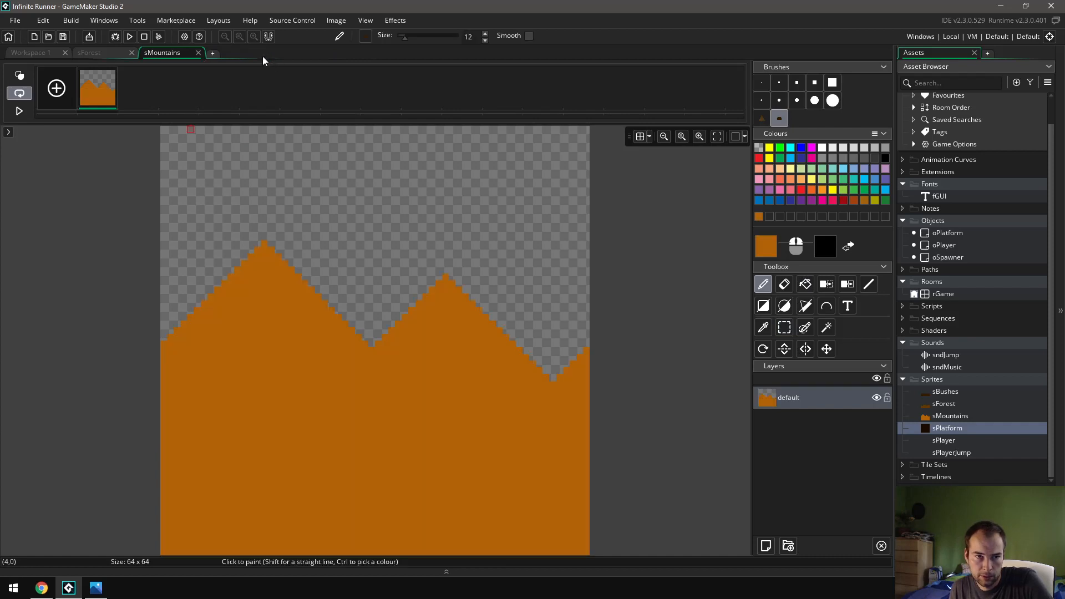
pyautogui.click(198, 53)
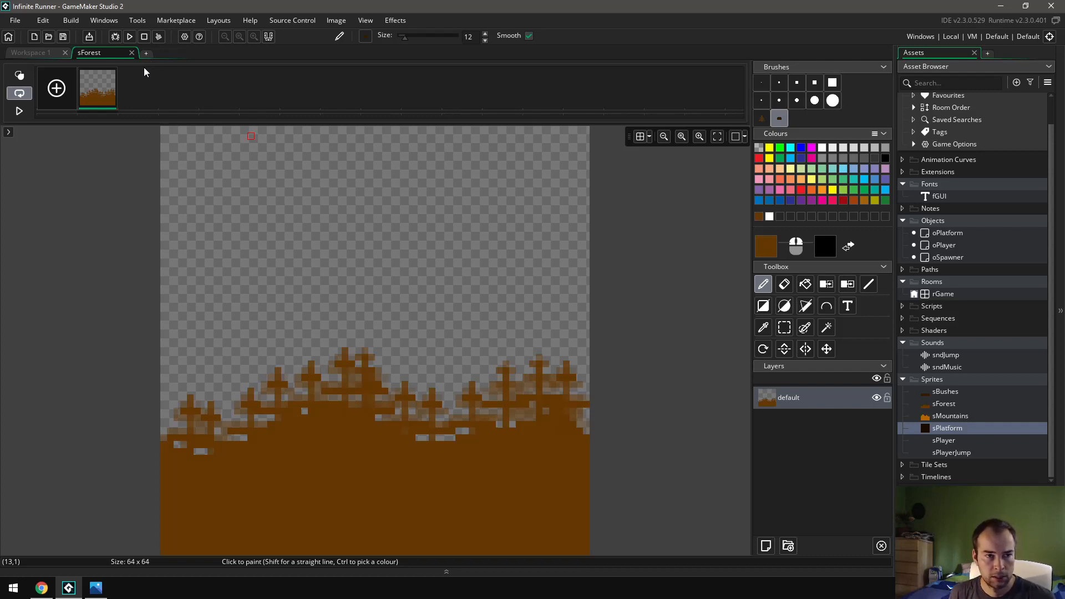
pyautogui.click(132, 53)
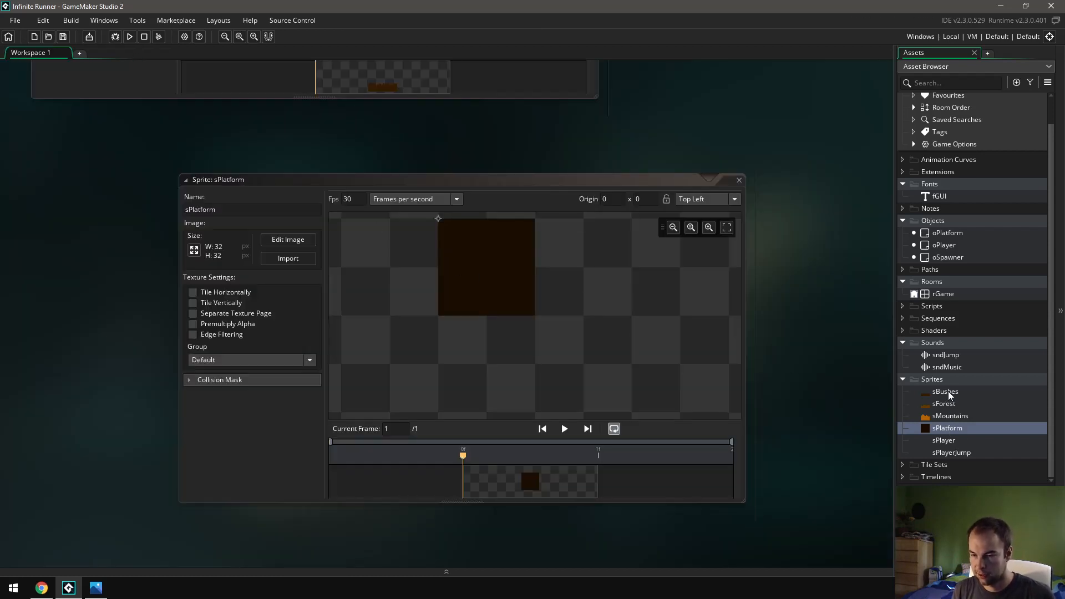
pyautogui.click(739, 179)
# - Open the sPlayer sprite's image for editing and set up a black pencil with the round size 3 brush
pyautogui.doubleClick(942, 440)
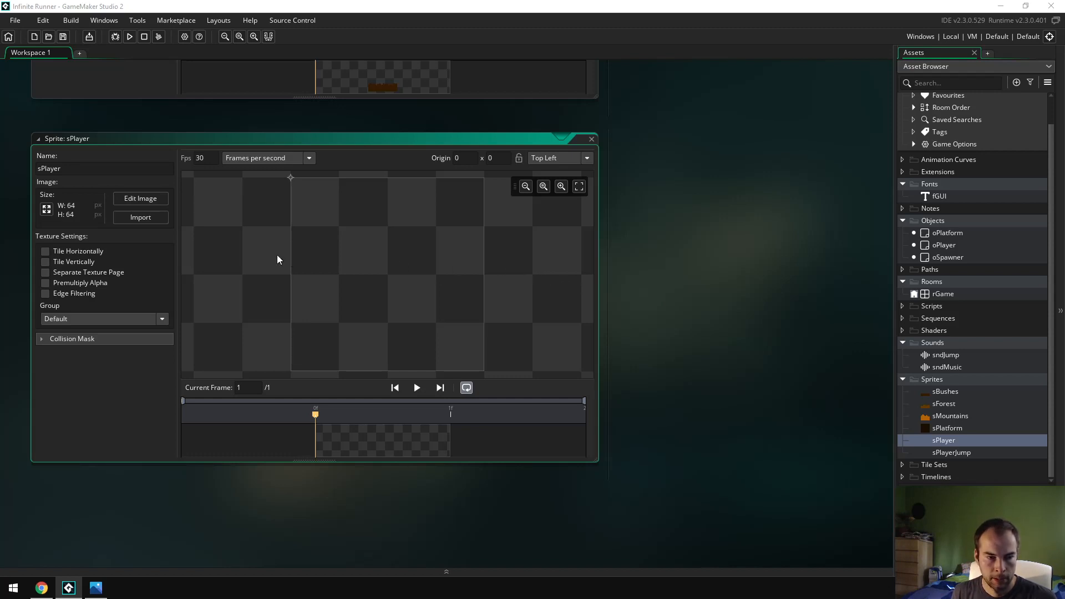
pyautogui.click(135, 201)
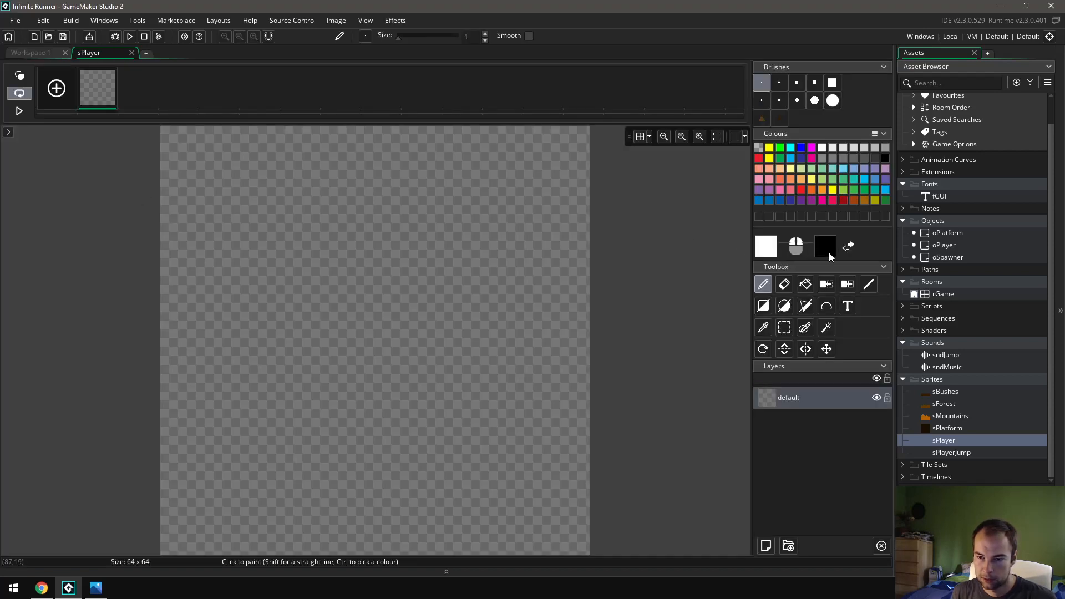
pyautogui.click(868, 284)
pyautogui.click(884, 158)
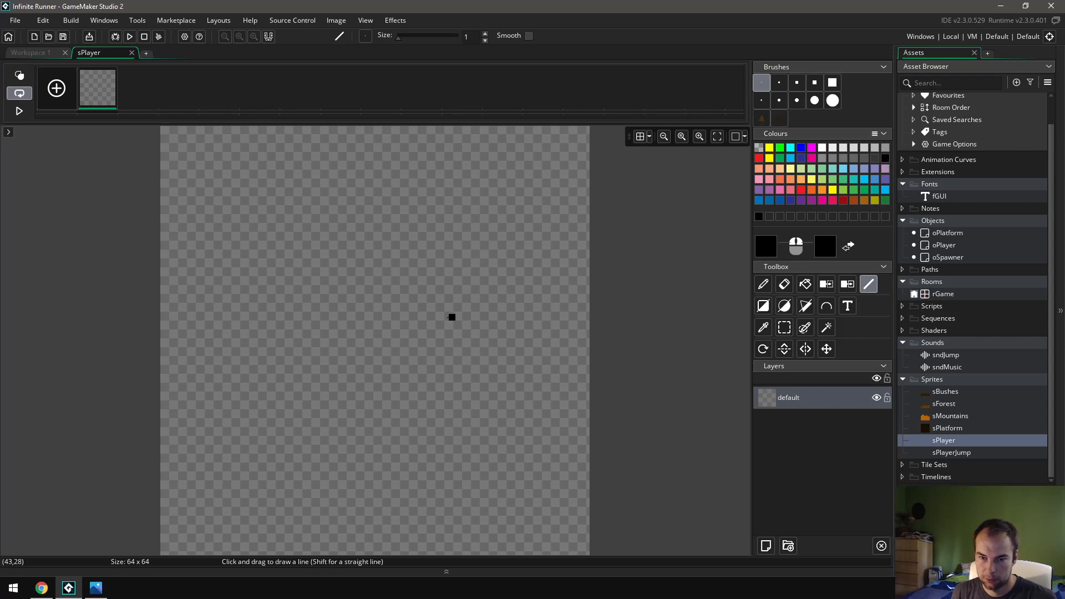
pyautogui.click(761, 102)
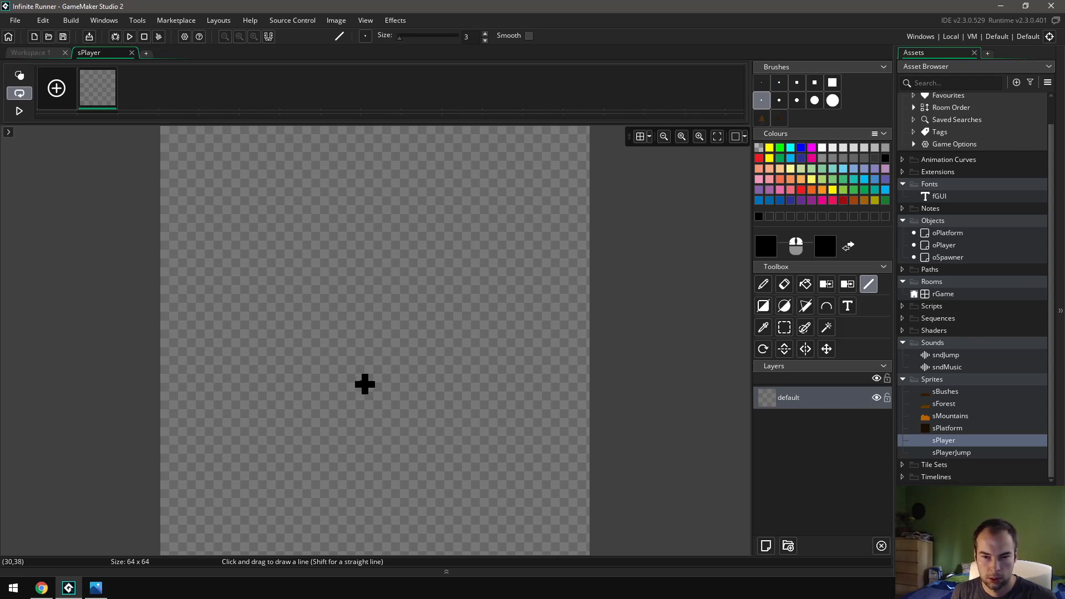
pyautogui.press('d')
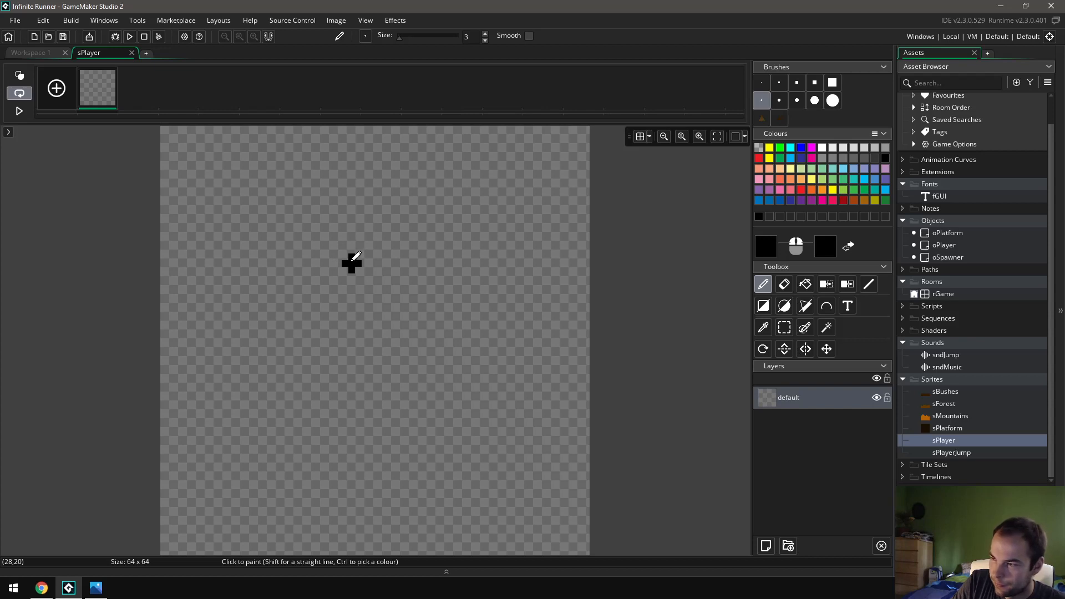
# - Draw a black running stick figure in the first frame: filled round head, curved torso, two bent legs with feet, and two arms trailing back
pyautogui.moveTo(366, 245)
pyautogui.mouseDown()
pyautogui.moveTo(318, 277)
pyautogui.moveTo(397, 290)
pyautogui.moveTo(357, 255)
pyautogui.mouseUp()
pyautogui.moveTo(373, 316)
pyautogui.mouseDown()
pyautogui.moveTo(354, 277)
pyautogui.moveTo(371, 294)
pyautogui.moveTo(382, 257)
pyautogui.moveTo(376, 285)
pyautogui.mouseUp()
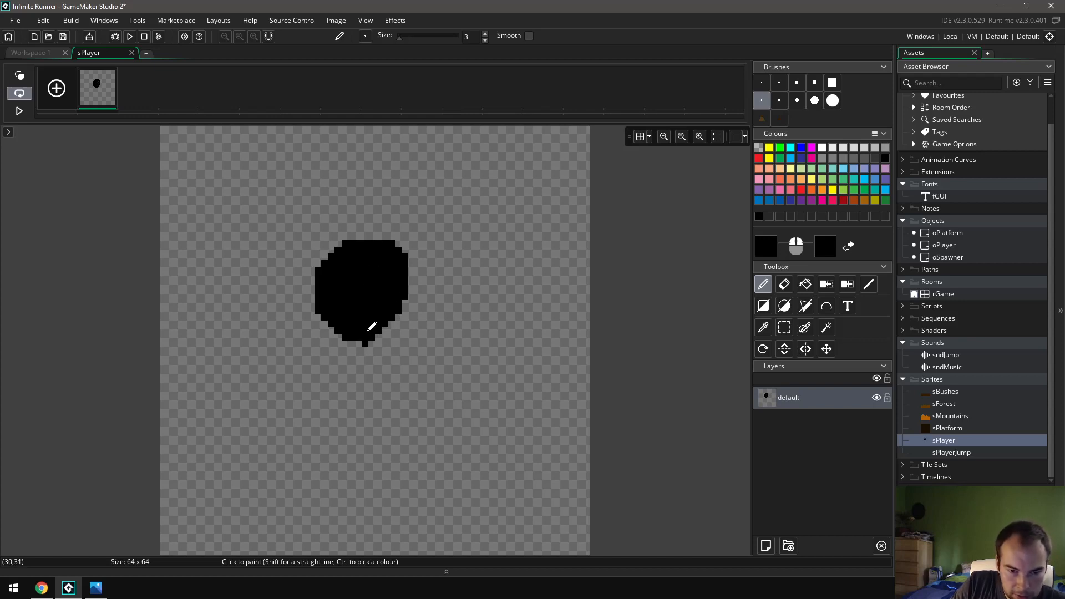
pyautogui.moveTo(371, 324)
pyautogui.mouseDown()
pyautogui.moveTo(384, 384)
pyautogui.moveTo(376, 430)
pyautogui.moveTo(352, 456)
pyautogui.moveTo(435, 433)
pyautogui.moveTo(405, 546)
pyautogui.mouseUp()
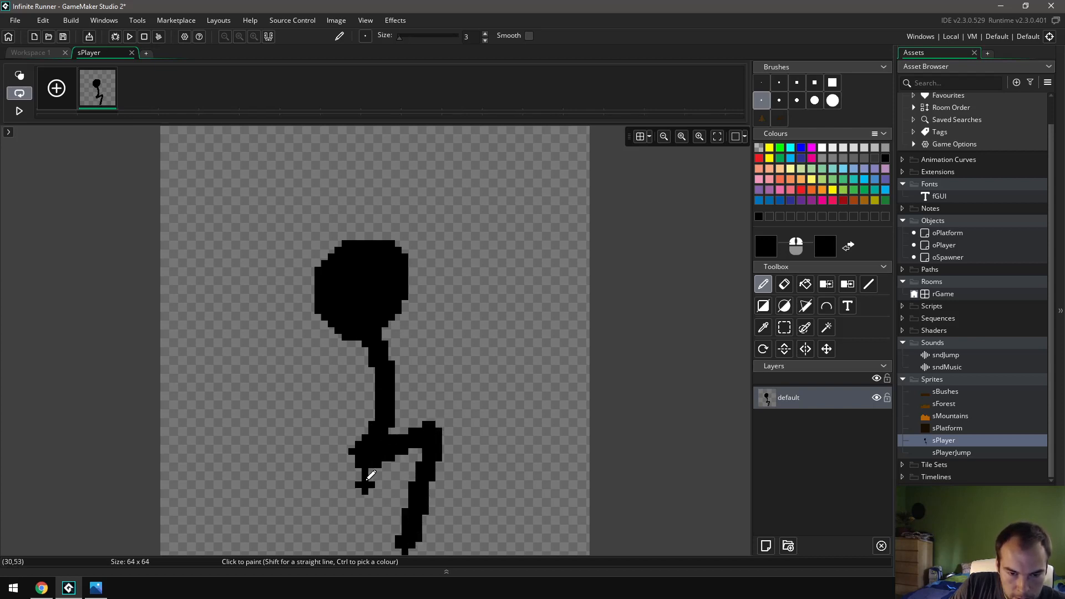
pyautogui.moveTo(371, 447)
pyautogui.mouseDown()
pyautogui.moveTo(321, 507)
pyautogui.moveTo(261, 459)
pyautogui.moveTo(252, 487)
pyautogui.moveTo(238, 484)
pyautogui.mouseUp()
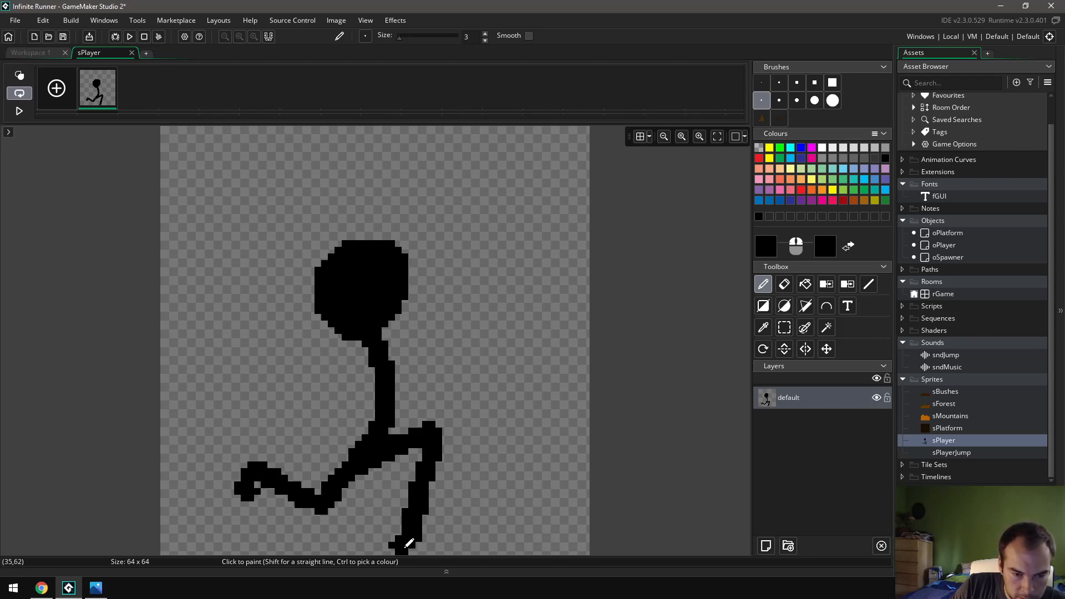
pyautogui.moveTo(409, 541); pyautogui.dragTo(430, 532)
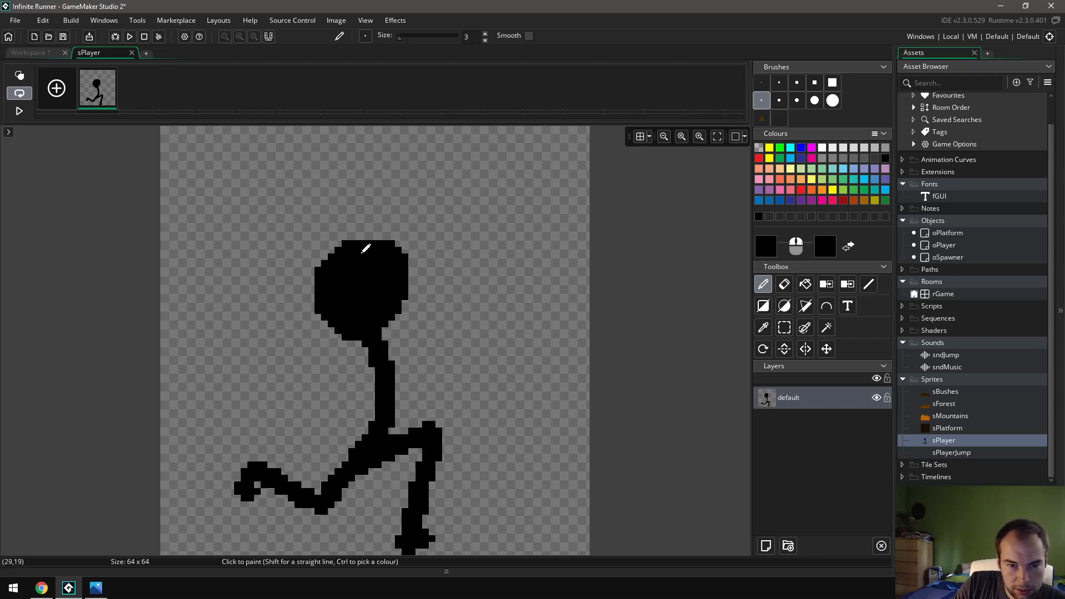
pyautogui.moveTo(370, 244)
pyautogui.mouseDown()
pyautogui.moveTo(361, 202)
pyautogui.moveTo(344, 188)
pyautogui.mouseUp()
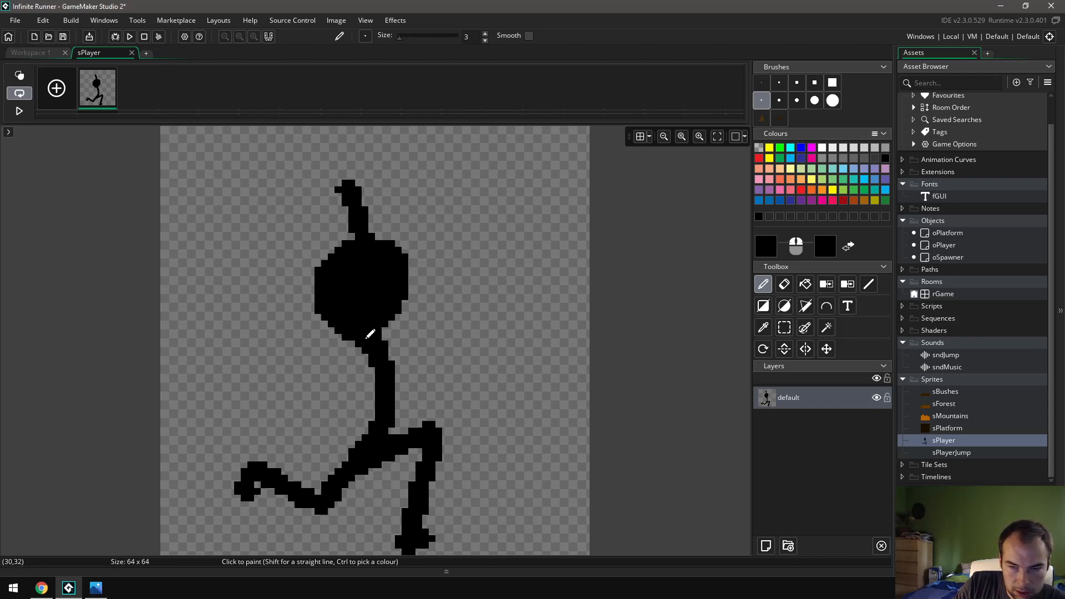
pyautogui.moveTo(362, 332); pyautogui.dragTo(259, 287)
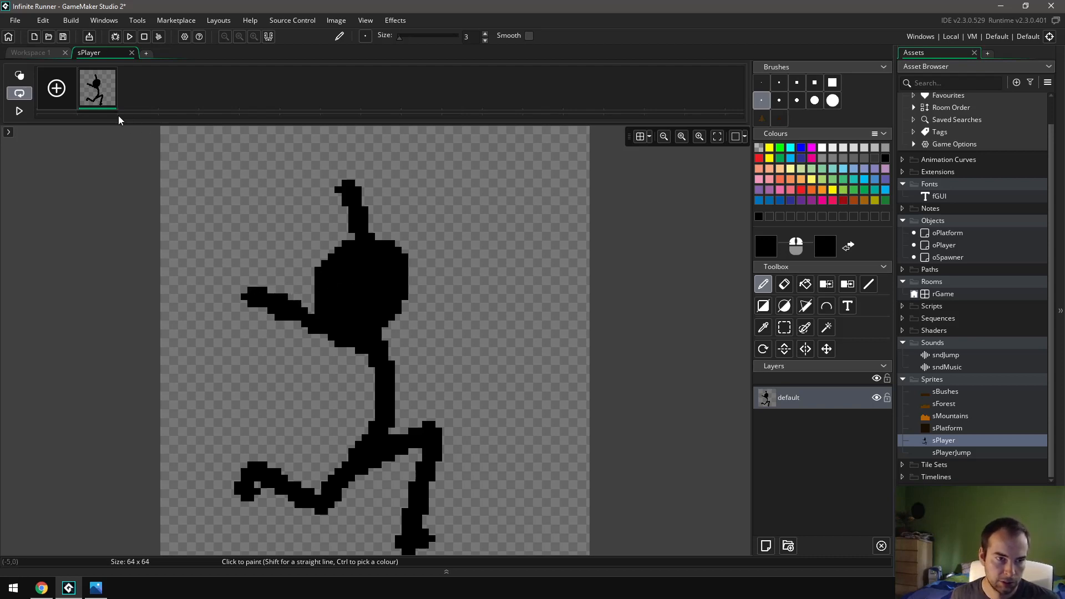
# - Add a second frame to the sPlayer animation, turn on onion skinning and make the new frame the active one
pyautogui.click(57, 89)
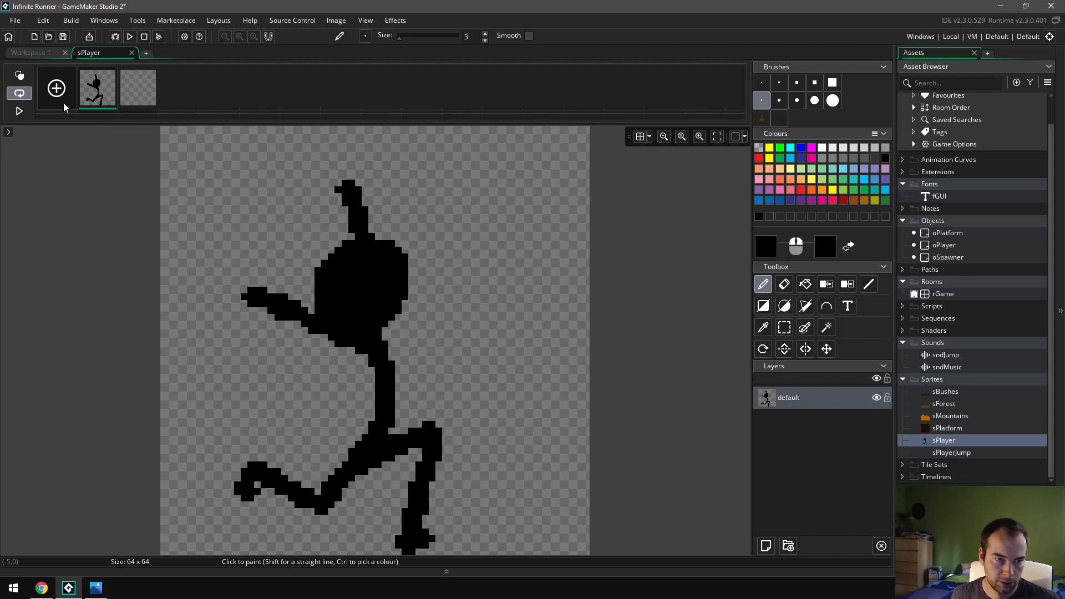
pyautogui.click(26, 82)
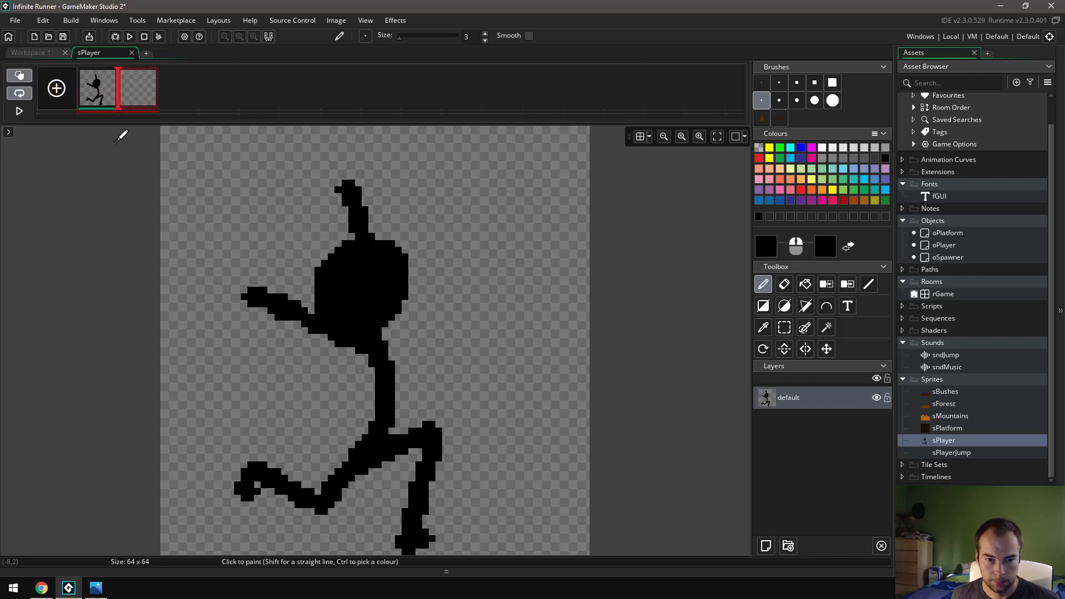
pyautogui.click(132, 99)
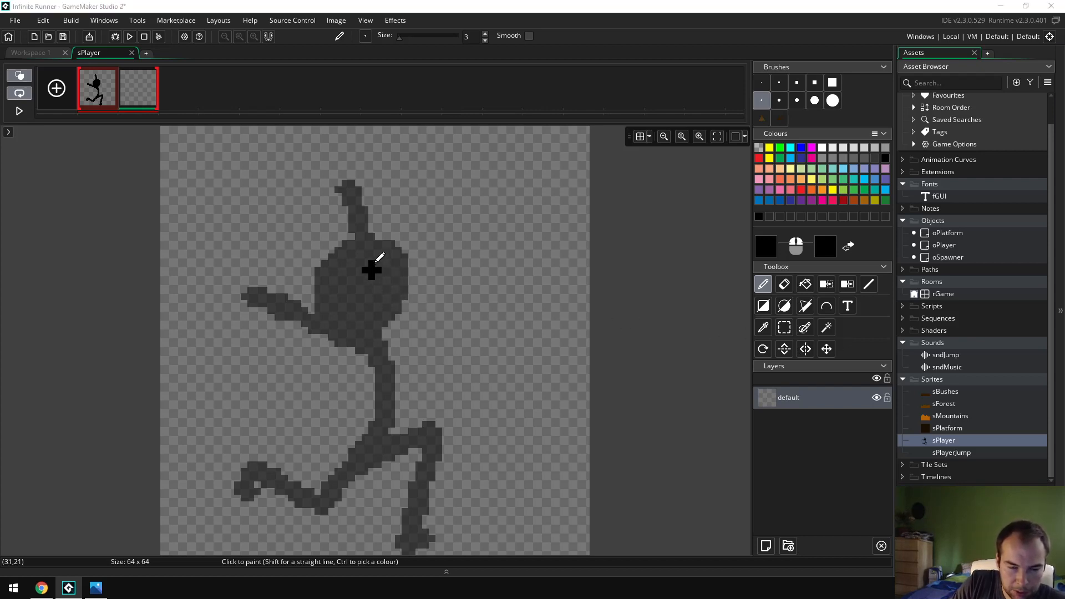
# - Draw the second running pose over the ghosted first frame, with the rear foot raised higher and the front foot reaching further forward
pyautogui.moveTo(373, 245)
pyautogui.mouseDown()
pyautogui.moveTo(326, 263)
pyautogui.moveTo(330, 319)
pyautogui.moveTo(353, 326)
pyautogui.moveTo(407, 280)
pyautogui.moveTo(393, 250)
pyautogui.moveTo(366, 289)
pyautogui.moveTo(369, 307)
pyautogui.moveTo(358, 266)
pyautogui.mouseUp()
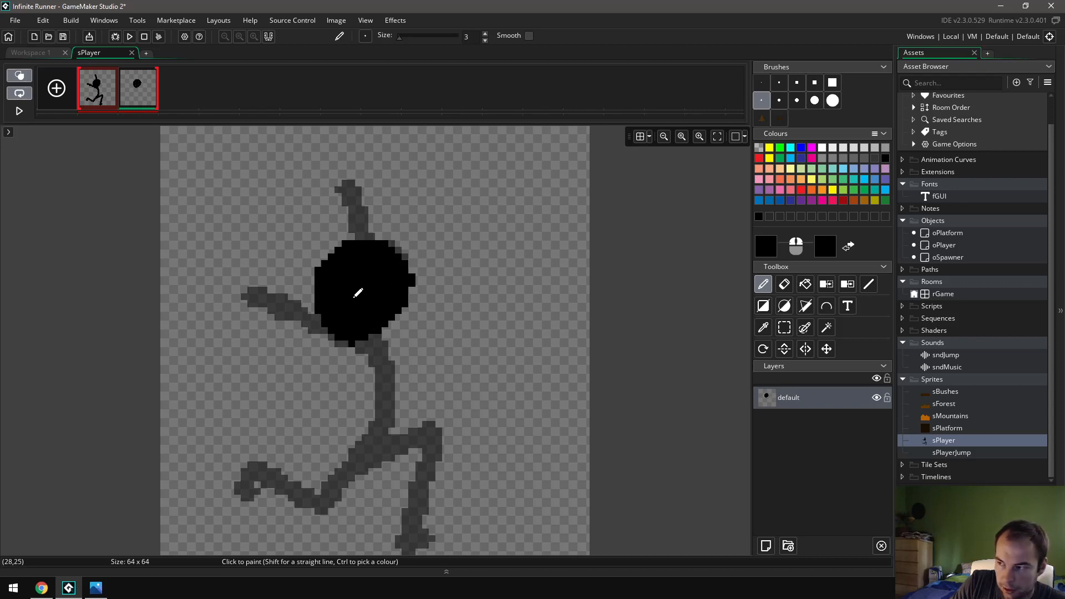
pyautogui.moveTo(344, 284)
pyautogui.mouseDown()
pyautogui.moveTo(311, 302)
pyautogui.moveTo(372, 337)
pyautogui.moveTo(244, 317)
pyautogui.mouseUp()
pyautogui.moveTo(375, 239); pyautogui.dragTo(323, 193)
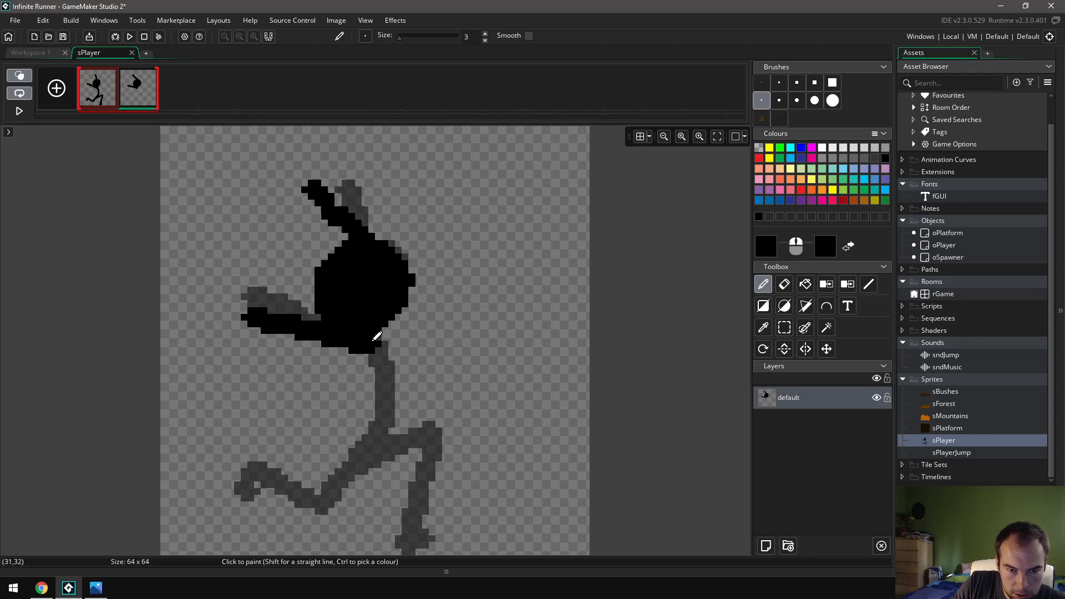
pyautogui.moveTo(380, 340)
pyautogui.mouseDown()
pyautogui.moveTo(395, 361)
pyautogui.moveTo(387, 404)
pyautogui.moveTo(371, 435)
pyautogui.moveTo(391, 375)
pyautogui.moveTo(380, 352)
pyautogui.moveTo(361, 447)
pyautogui.moveTo(375, 438)
pyautogui.moveTo(333, 479)
pyautogui.moveTo(313, 485)
pyautogui.moveTo(295, 399)
pyautogui.mouseUp()
pyautogui.click(257, 444)
pyautogui.moveTo(262, 439); pyautogui.dragTo(288, 407)
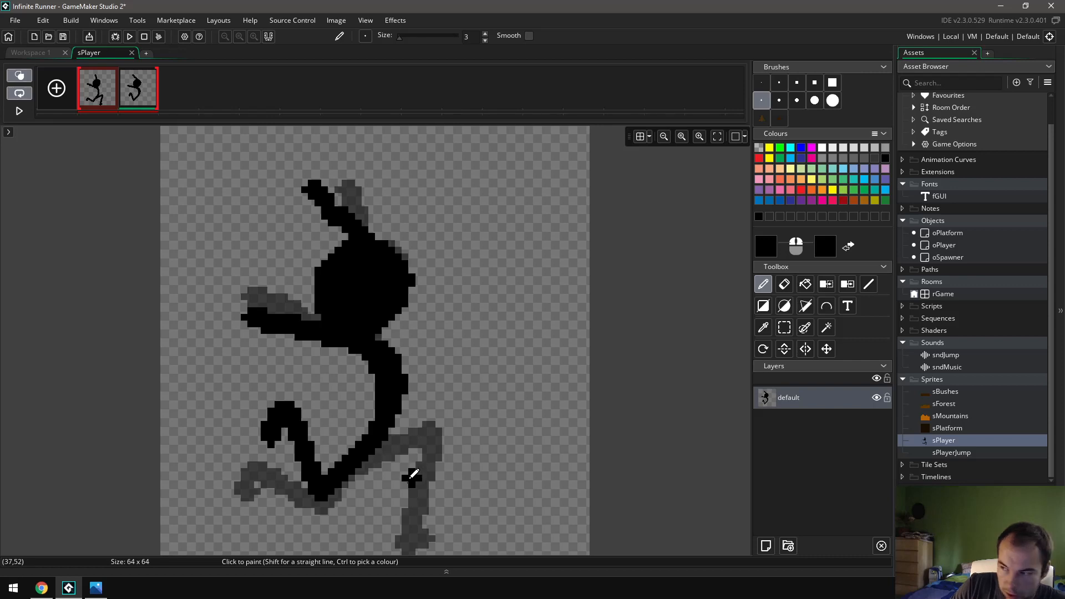
pyautogui.moveTo(397, 456)
pyautogui.mouseDown()
pyautogui.moveTo(380, 464)
pyautogui.moveTo(373, 444)
pyautogui.moveTo(428, 426)
pyautogui.moveTo(463, 510)
pyautogui.moveTo(482, 492)
pyautogui.mouseUp()
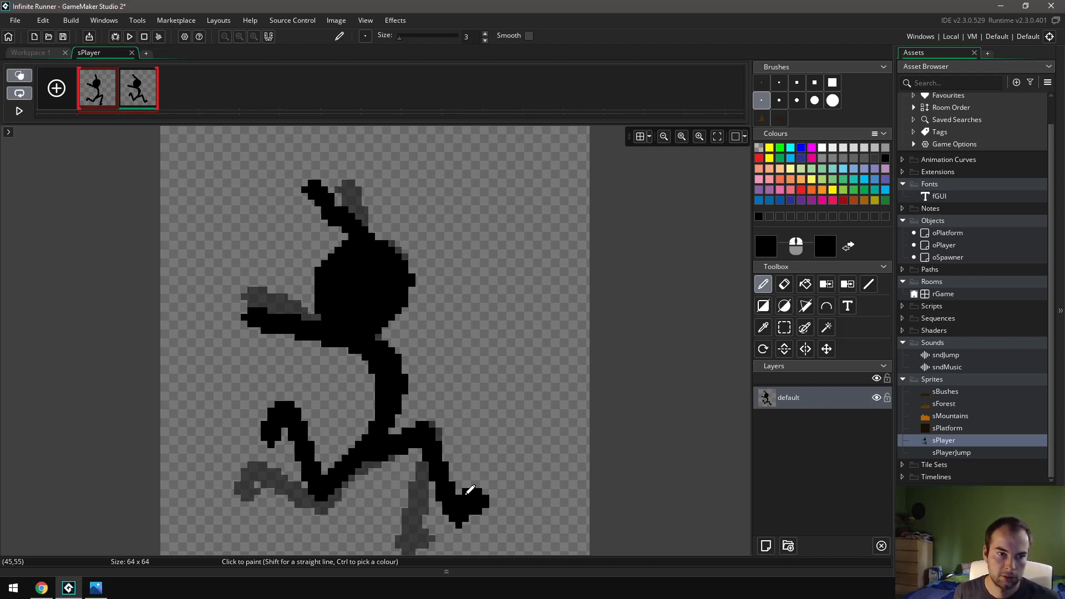
# - Add a third frame and draw the next running pose over the ghosted figure, with the front leg stretched further forward and higher
pyautogui.click(63, 86)
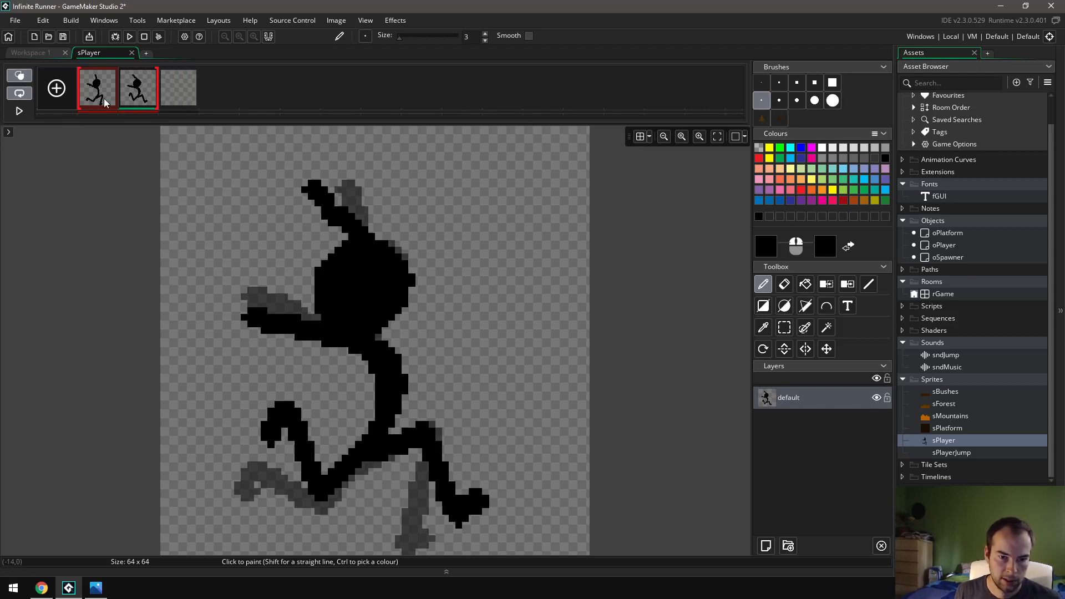
pyautogui.click(185, 97)
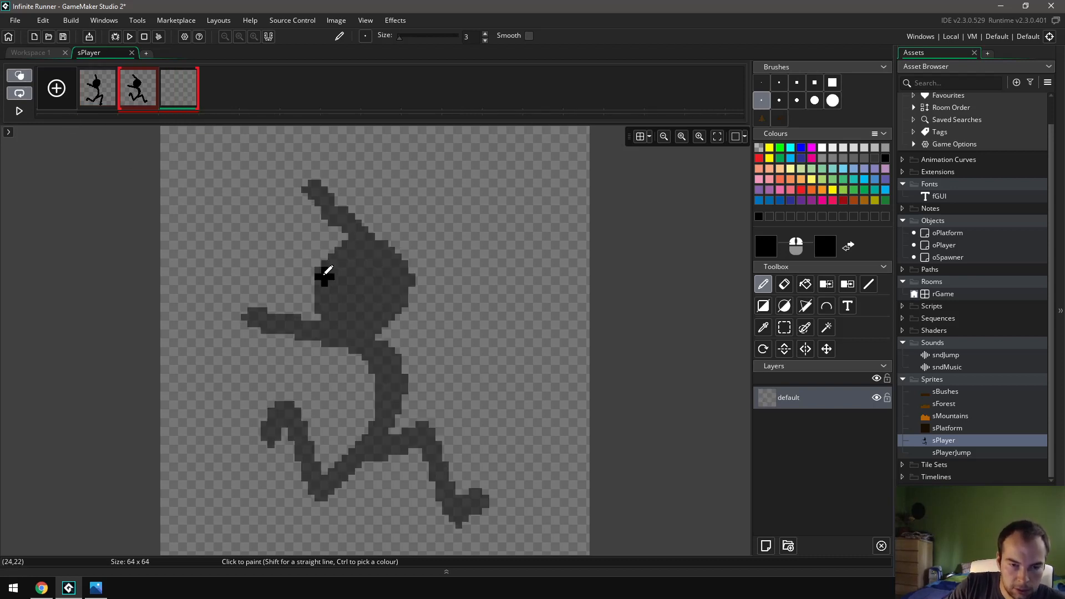
pyautogui.moveTo(364, 251)
pyautogui.mouseDown()
pyautogui.moveTo(361, 290)
pyautogui.moveTo(347, 288)
pyautogui.moveTo(368, 311)
pyautogui.moveTo(385, 240)
pyautogui.moveTo(336, 271)
pyautogui.mouseUp()
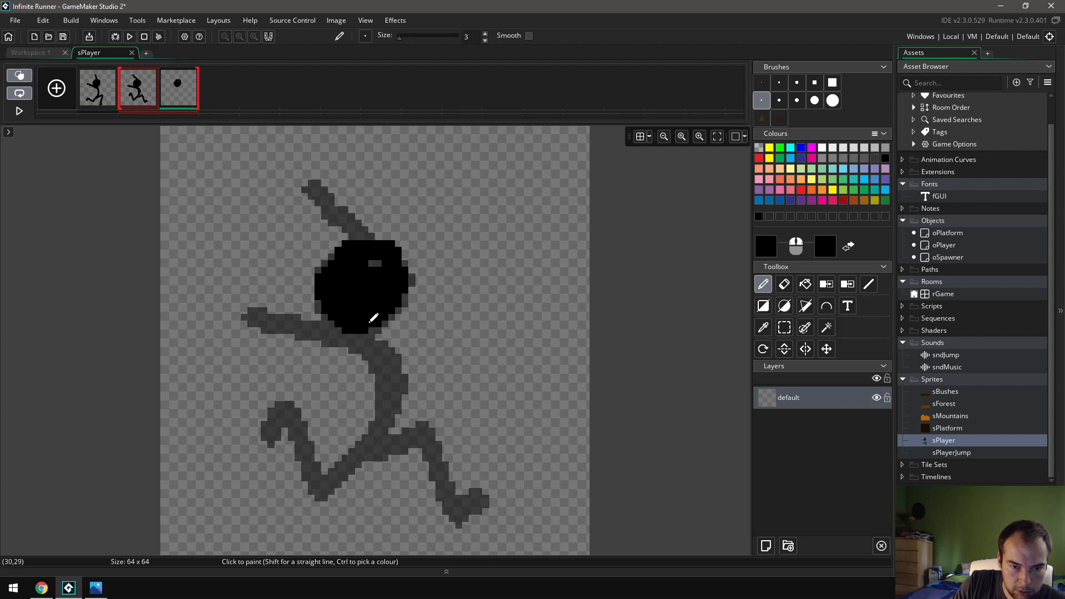
pyautogui.moveTo(370, 321); pyautogui.dragTo(387, 307)
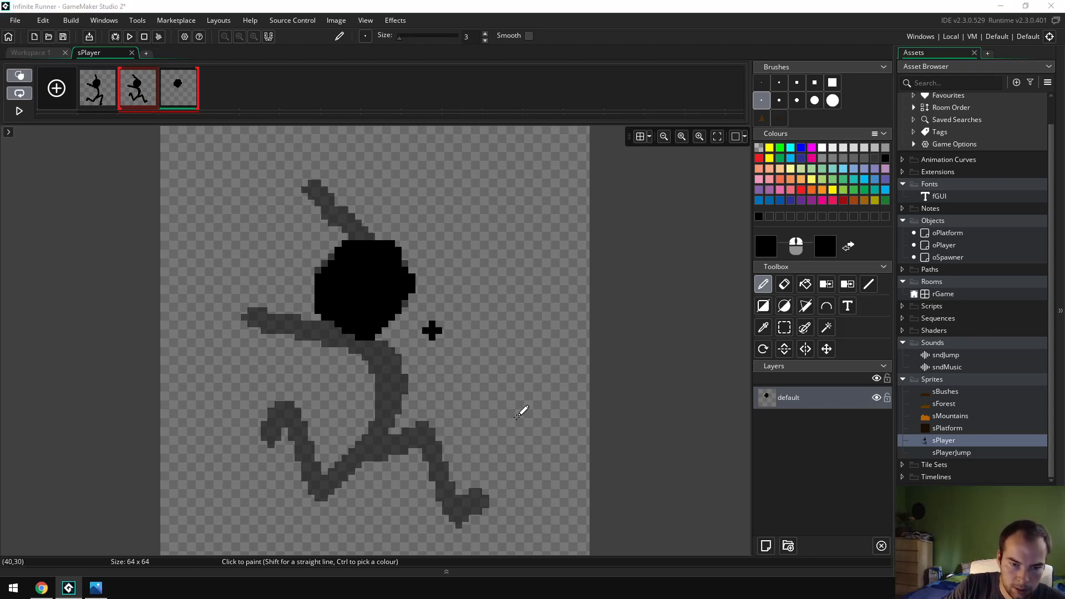
pyautogui.click(389, 349)
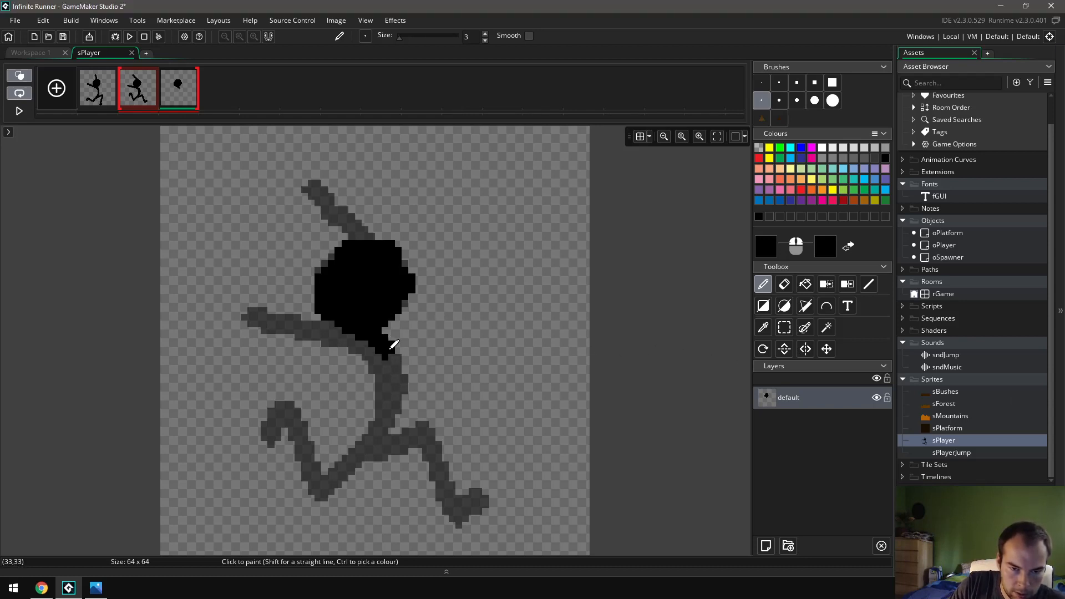
pyautogui.moveTo(394, 344)
pyautogui.mouseDown()
pyautogui.moveTo(392, 388)
pyautogui.moveTo(374, 423)
pyautogui.moveTo(383, 349)
pyautogui.moveTo(356, 388)
pyautogui.moveTo(380, 431)
pyautogui.moveTo(333, 460)
pyautogui.moveTo(316, 466)
pyautogui.moveTo(297, 392)
pyautogui.moveTo(277, 407)
pyautogui.mouseUp()
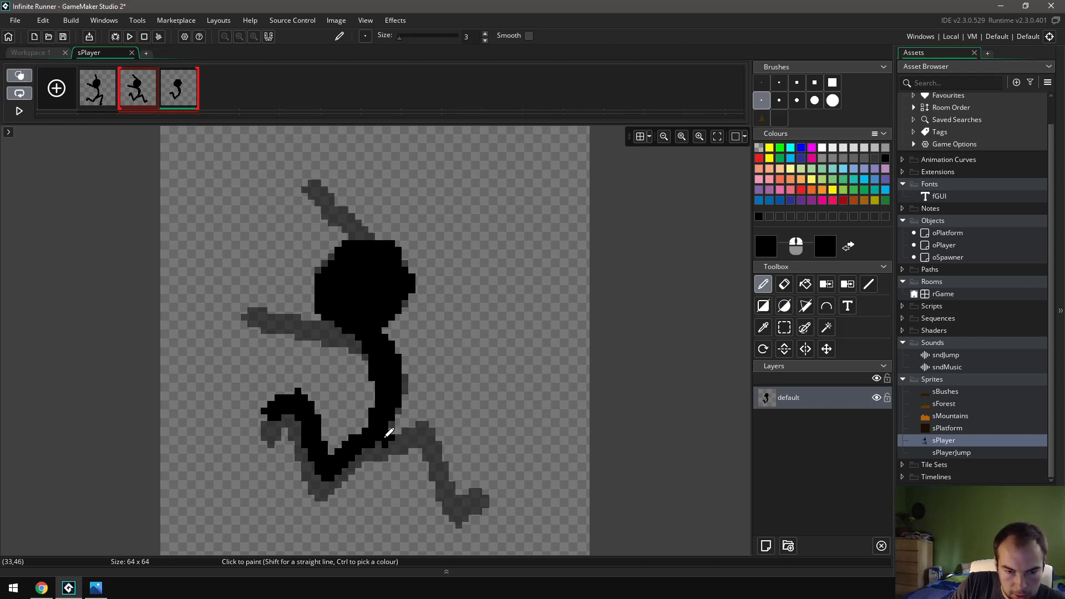
pyautogui.moveTo(388, 432)
pyautogui.mouseDown()
pyautogui.moveTo(434, 437)
pyautogui.moveTo(470, 475)
pyautogui.mouseUp()
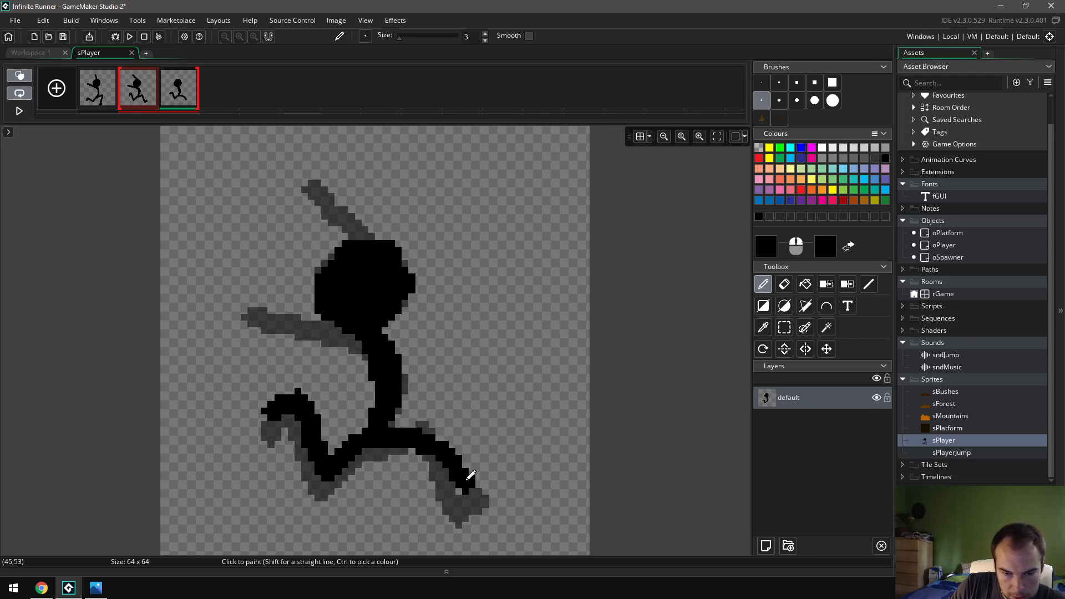
pyautogui.moveTo(434, 442)
pyautogui.mouseDown()
pyautogui.moveTo(464, 485)
pyautogui.moveTo(489, 478)
pyautogui.mouseUp()
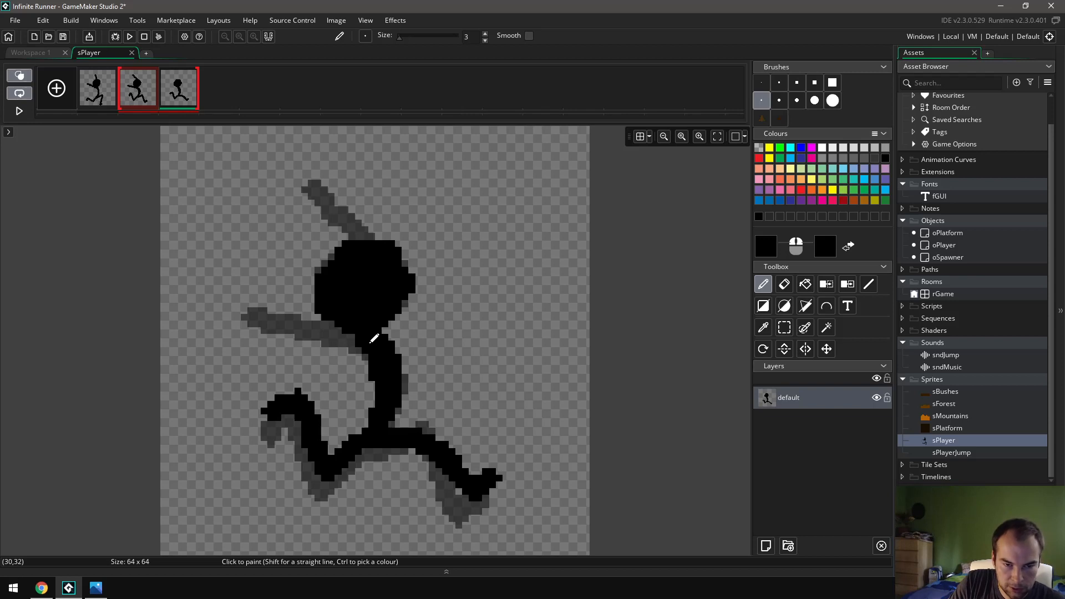
pyautogui.moveTo(371, 340); pyautogui.dragTo(255, 329)
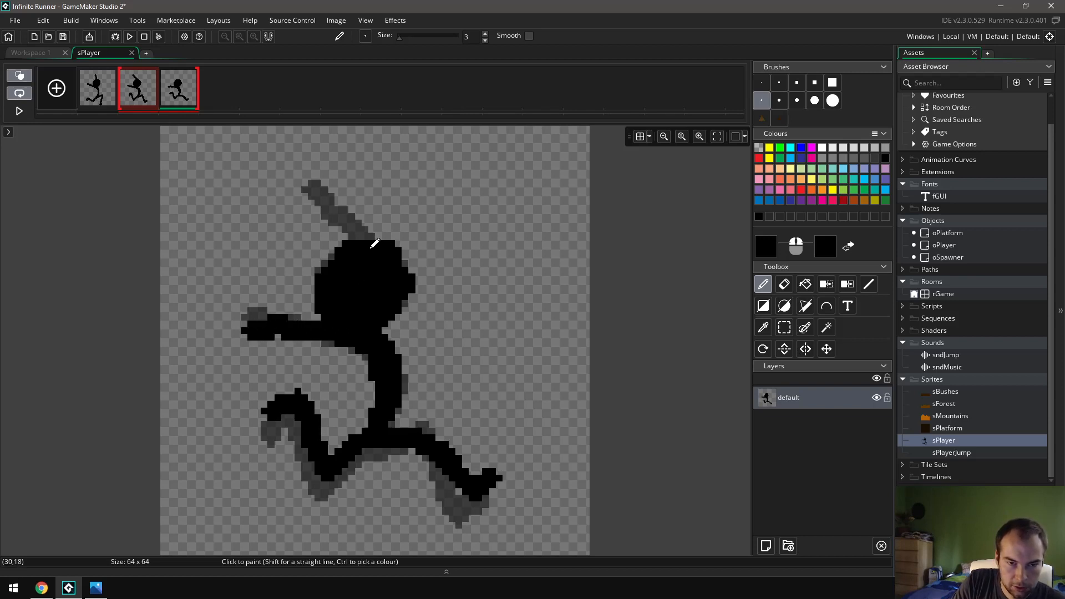
pyautogui.moveTo(373, 245)
pyautogui.mouseDown()
pyautogui.moveTo(324, 175)
pyautogui.moveTo(362, 230)
pyautogui.mouseUp()
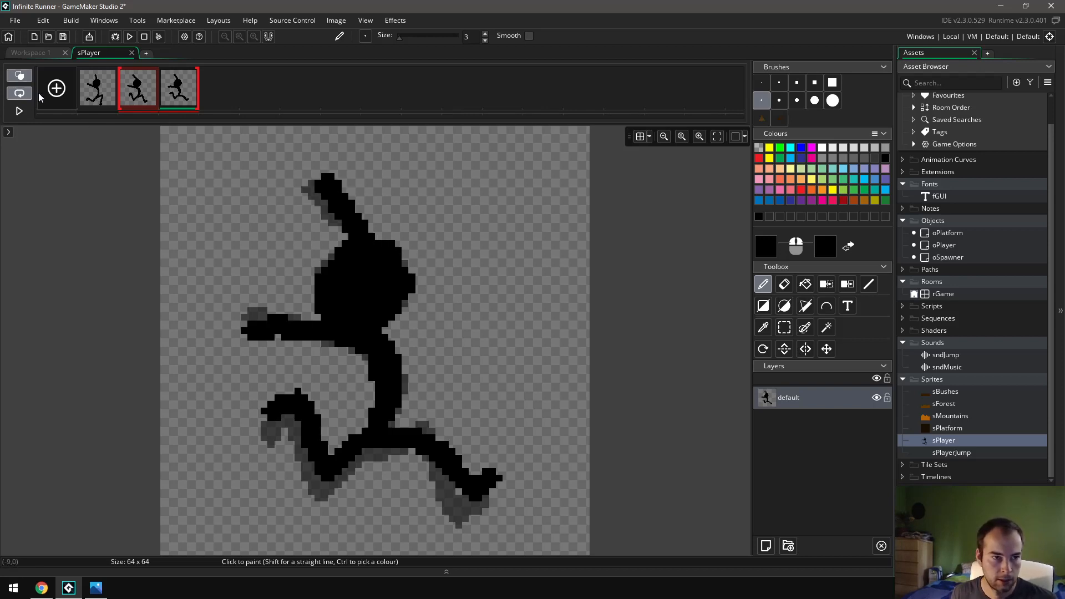
# - Add a fourth frame and draw the figure with the front leg planted at the canvas bottom, the rear leg bent and both arms trailing
pyautogui.click(58, 95)
pyautogui.click(219, 95)
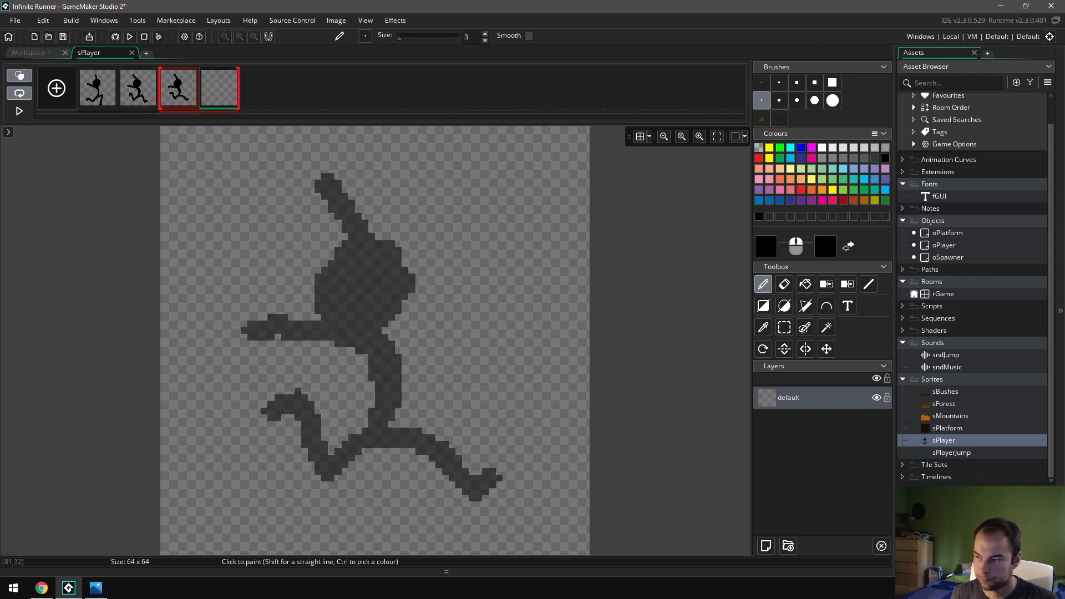
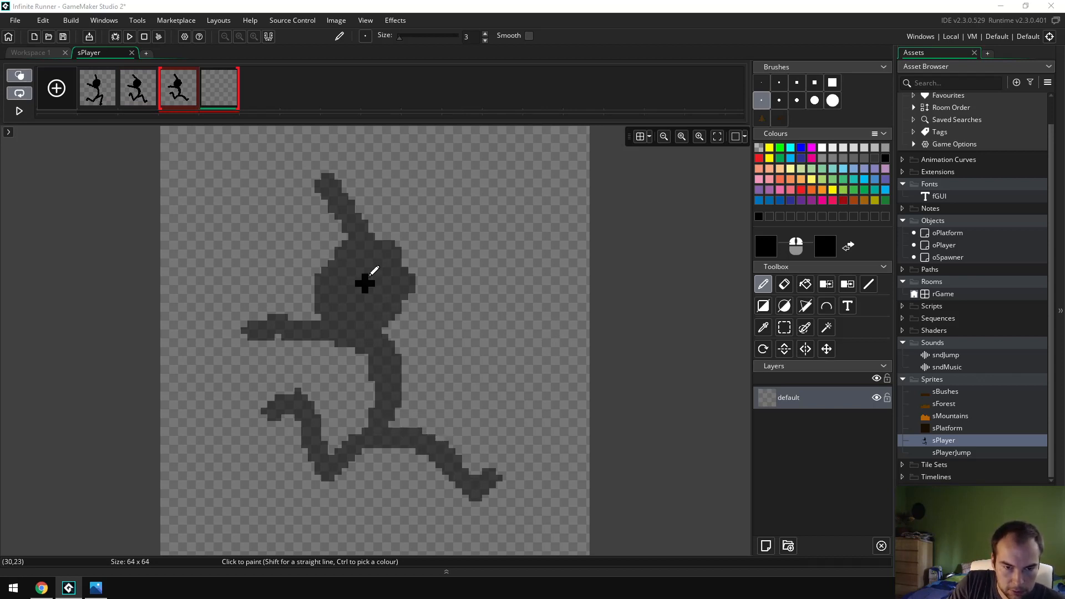
pyautogui.moveTo(364, 280)
pyautogui.mouseDown()
pyautogui.moveTo(345, 281)
pyautogui.moveTo(367, 273)
pyautogui.moveTo(361, 297)
pyautogui.moveTo(387, 302)
pyautogui.moveTo(401, 270)
pyautogui.moveTo(379, 247)
pyautogui.moveTo(390, 304)
pyautogui.moveTo(352, 286)
pyautogui.moveTo(388, 361)
pyautogui.moveTo(383, 423)
pyautogui.moveTo(384, 349)
pyautogui.moveTo(397, 427)
pyautogui.moveTo(381, 423)
pyautogui.moveTo(421, 503)
pyautogui.moveTo(419, 536)
pyautogui.moveTo(438, 542)
pyautogui.mouseUp()
pyautogui.moveTo(369, 441)
pyautogui.mouseDown()
pyautogui.moveTo(378, 428)
pyautogui.moveTo(368, 427)
pyautogui.moveTo(383, 444)
pyautogui.moveTo(382, 487)
pyautogui.moveTo(382, 434)
pyautogui.mouseUp()
pyautogui.moveTo(374, 493)
pyautogui.mouseDown()
pyautogui.moveTo(302, 436)
pyautogui.moveTo(319, 448)
pyautogui.moveTo(292, 464)
pyautogui.moveTo(306, 463)
pyautogui.mouseUp()
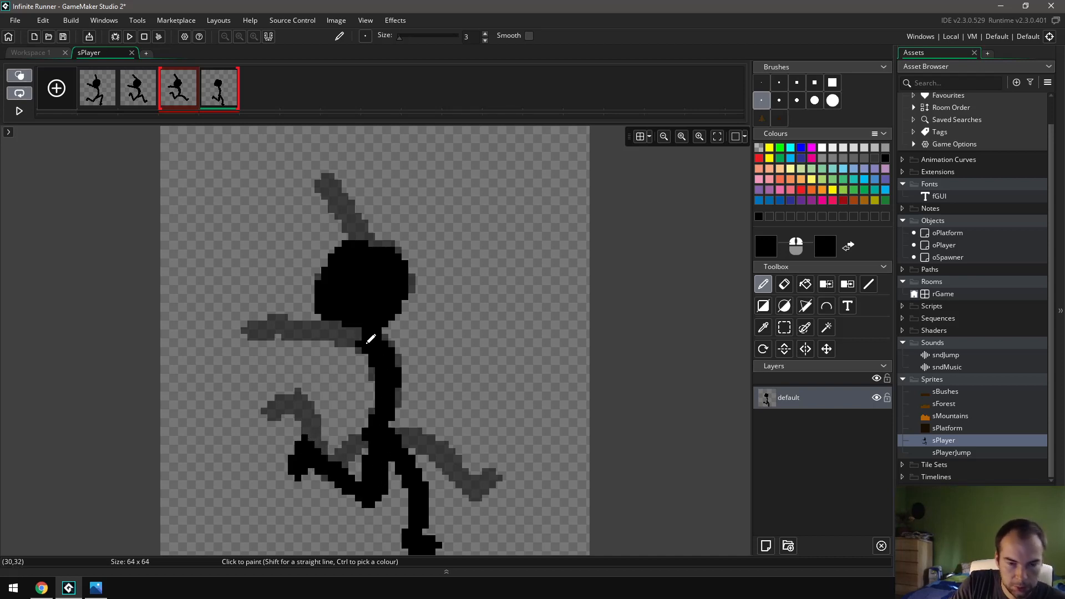
pyautogui.moveTo(350, 328)
pyautogui.mouseDown()
pyautogui.moveTo(259, 339)
pyautogui.moveTo(327, 336)
pyautogui.mouseUp()
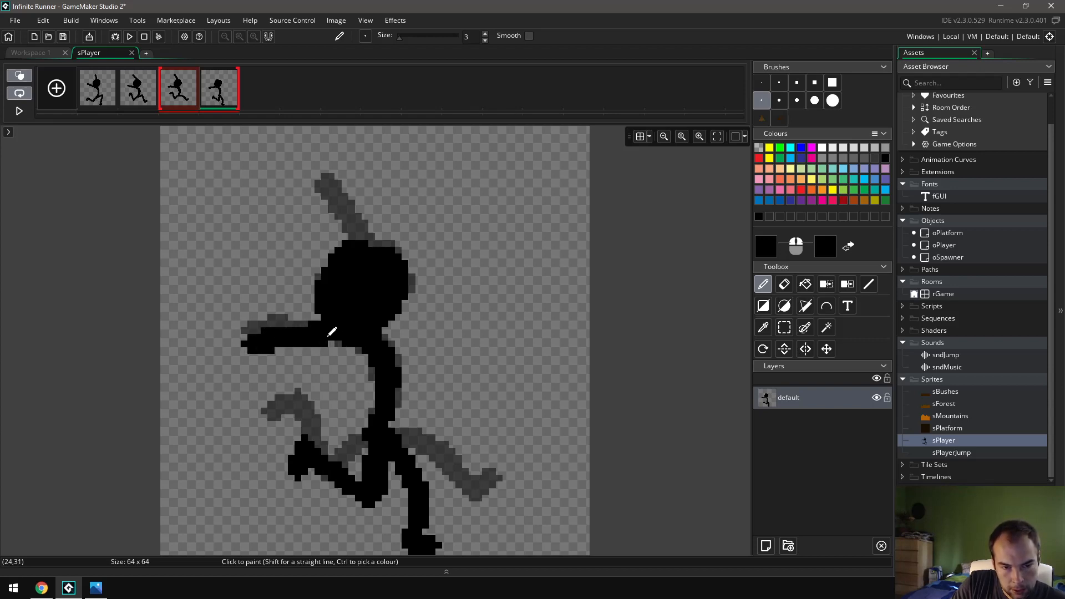
pyautogui.moveTo(375, 242)
pyautogui.mouseDown()
pyautogui.moveTo(314, 171)
pyautogui.moveTo(389, 270)
pyautogui.mouseUp()
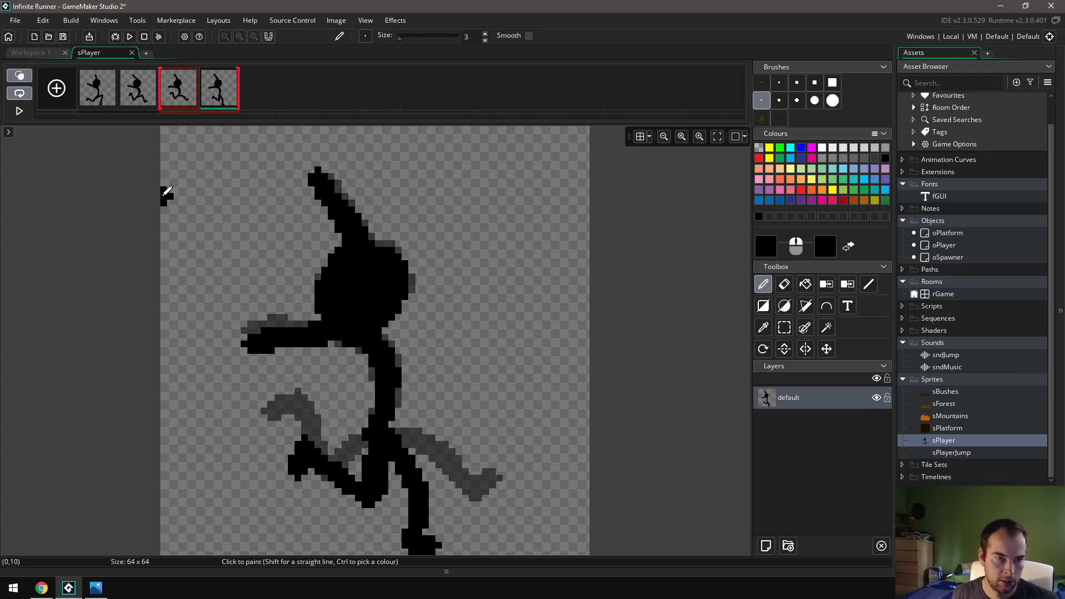
# - Add a fifth frame and draw the figure over the ghost with both knees bent forward and both feet gathered beneath the body
pyautogui.click(57, 92)
pyautogui.click(253, 98)
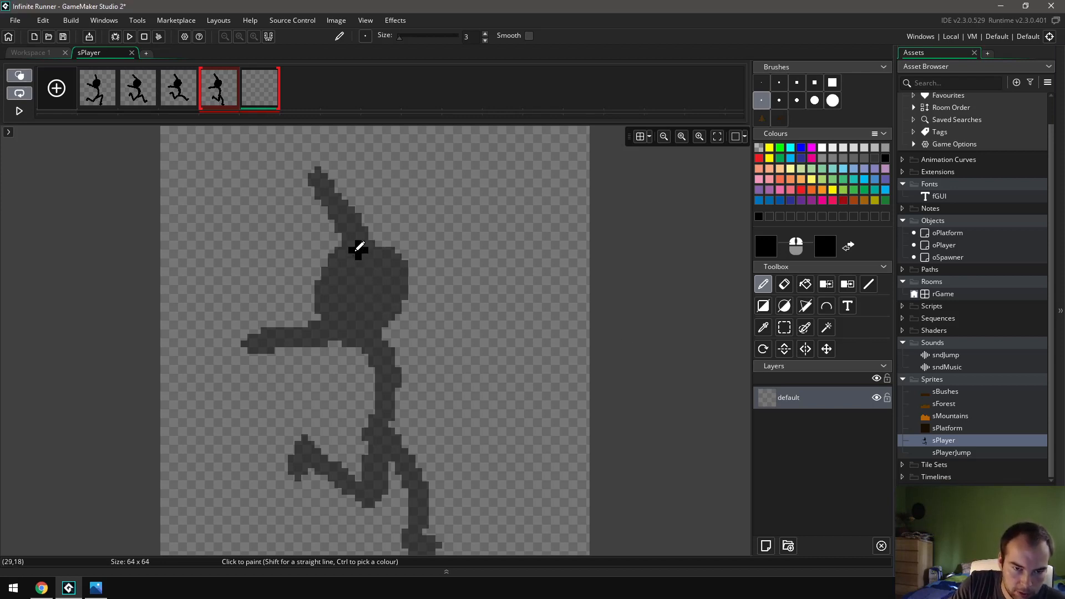
pyautogui.moveTo(357, 244)
pyautogui.mouseDown()
pyautogui.moveTo(351, 285)
pyautogui.moveTo(377, 287)
pyautogui.moveTo(360, 302)
pyautogui.moveTo(394, 274)
pyautogui.moveTo(384, 246)
pyautogui.moveTo(364, 267)
pyautogui.mouseUp()
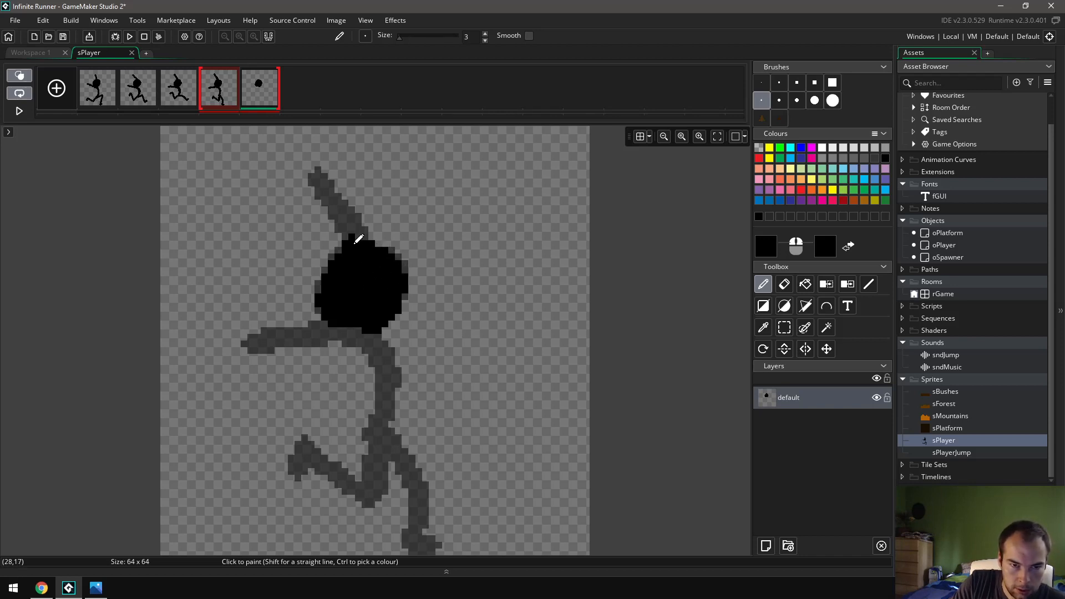
pyautogui.moveTo(357, 229)
pyautogui.mouseDown()
pyautogui.moveTo(346, 213)
pyautogui.moveTo(357, 218)
pyautogui.mouseUp()
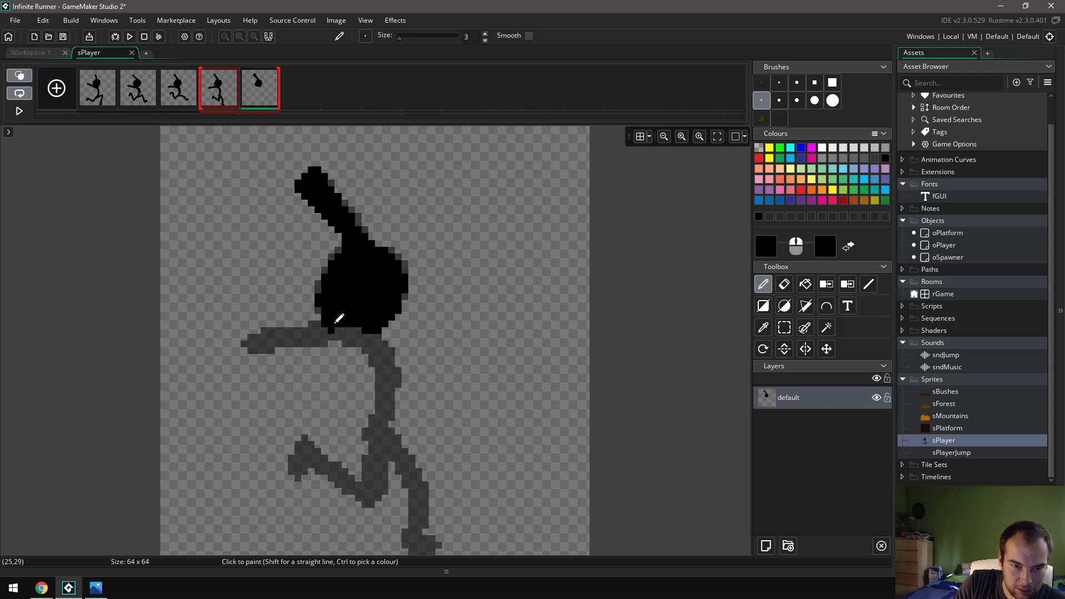
pyautogui.moveTo(351, 332)
pyautogui.mouseDown()
pyautogui.moveTo(358, 325)
pyautogui.moveTo(247, 297)
pyautogui.moveTo(350, 319)
pyautogui.moveTo(381, 340)
pyautogui.moveTo(394, 380)
pyautogui.moveTo(387, 430)
pyautogui.moveTo(379, 332)
pyautogui.mouseUp()
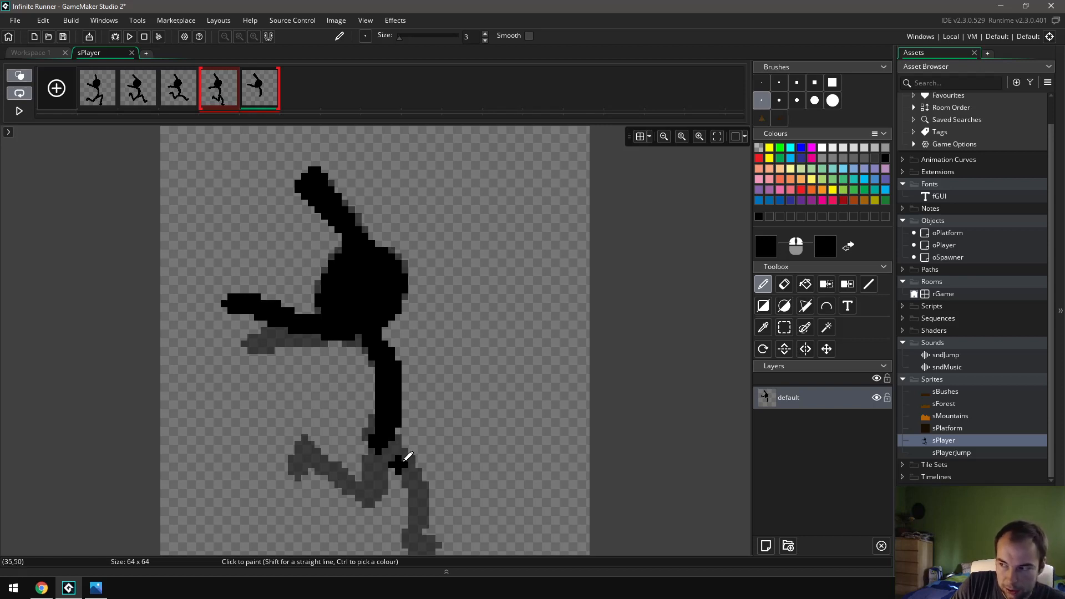
pyautogui.moveTo(406, 439)
pyautogui.mouseDown()
pyautogui.moveTo(411, 427)
pyautogui.moveTo(398, 509)
pyautogui.moveTo(372, 543)
pyautogui.moveTo(402, 497)
pyautogui.mouseUp()
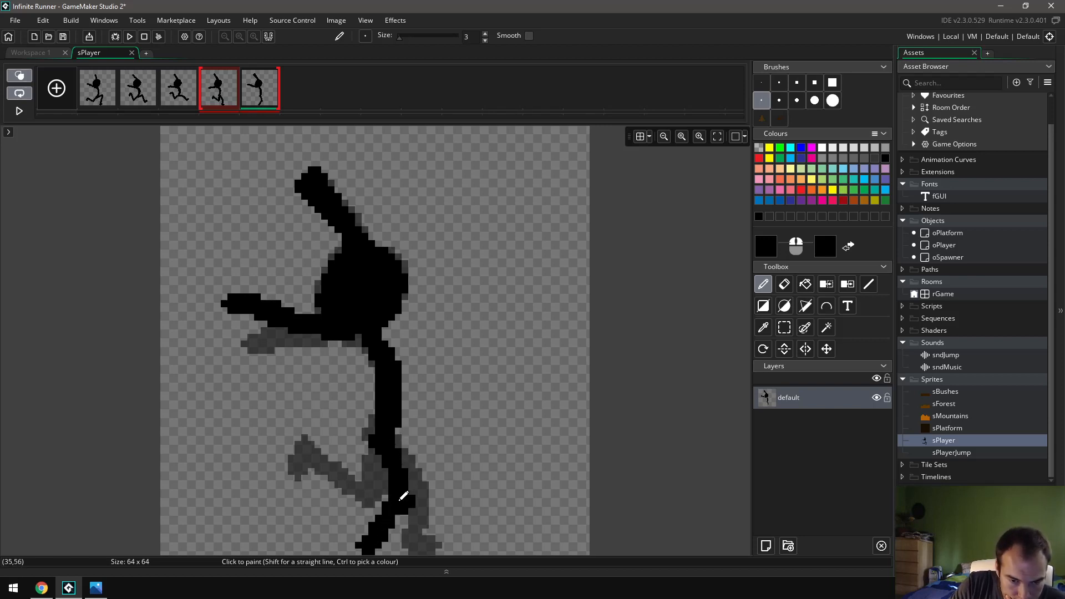
pyautogui.moveTo(381, 540); pyautogui.dragTo(380, 548)
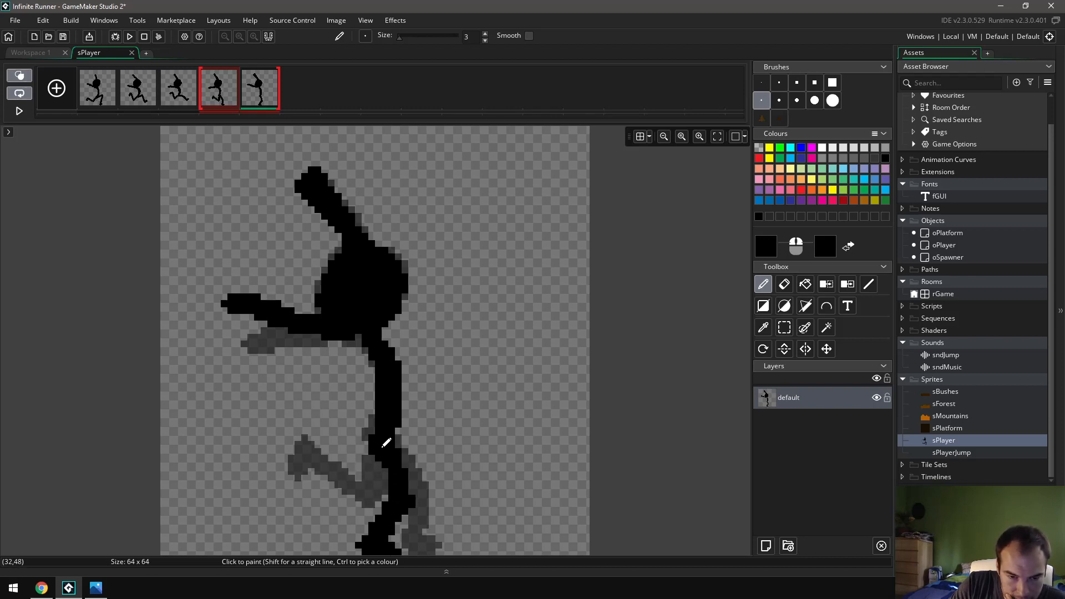
pyautogui.moveTo(386, 442)
pyautogui.mouseDown()
pyautogui.moveTo(425, 470)
pyautogui.moveTo(362, 509)
pyautogui.moveTo(359, 524)
pyautogui.mouseUp()
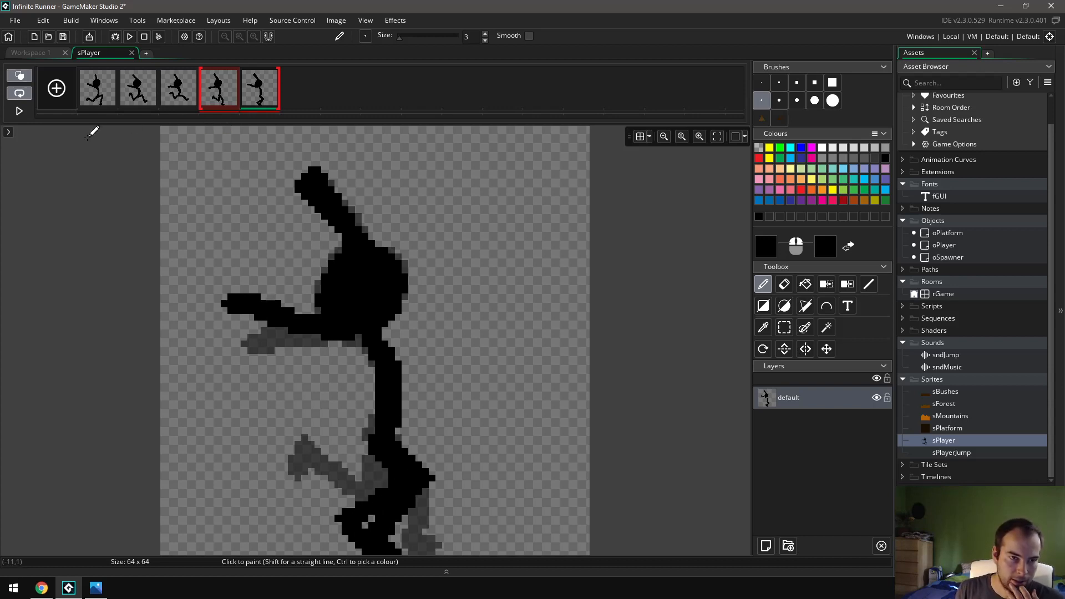
# - Add a sixth frame and draw its legs, with the front thigh level and shin down, and the rear leg stretched back to the ground
pyautogui.click(55, 98)
pyautogui.click(304, 99)
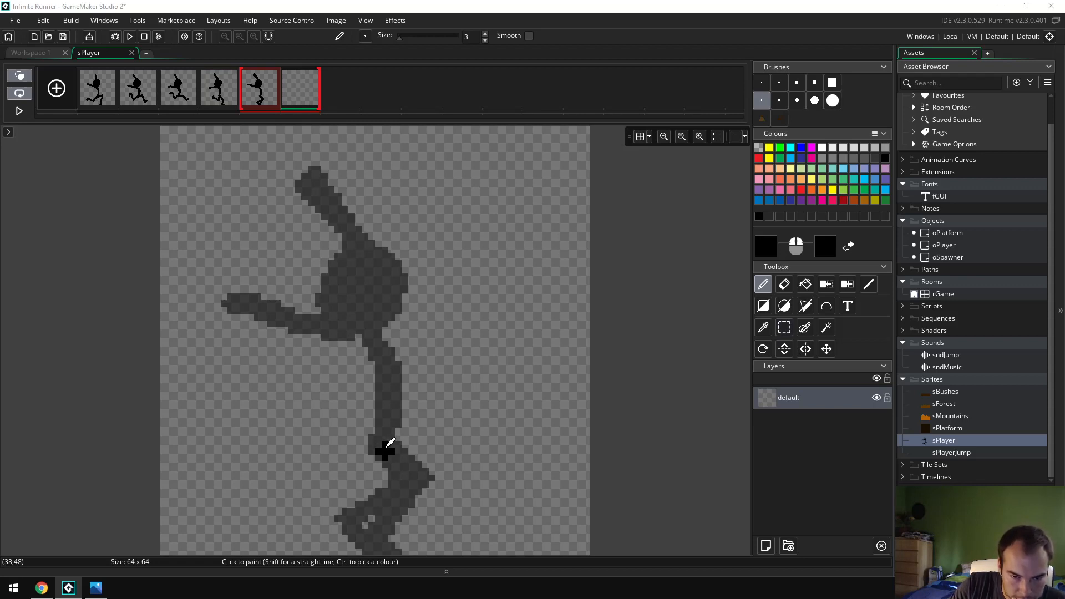
pyautogui.moveTo(383, 444)
pyautogui.mouseDown()
pyautogui.moveTo(459, 438)
pyautogui.moveTo(400, 447)
pyautogui.mouseUp()
pyautogui.moveTo(469, 435); pyautogui.dragTo(464, 504)
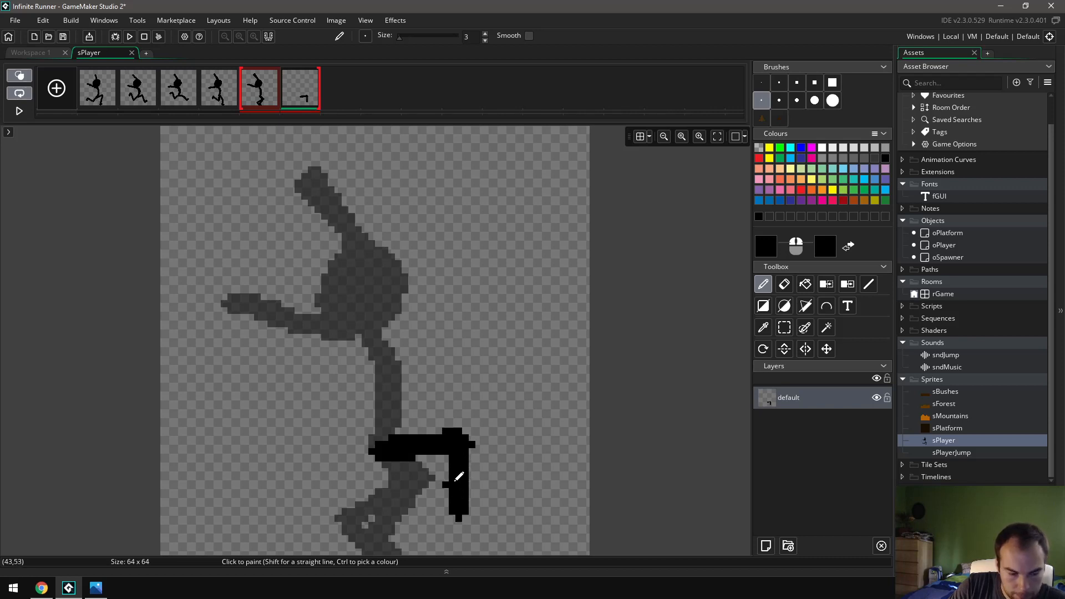
pyautogui.hotkey('ctrl', 'z')
pyautogui.click(385, 451)
pyautogui.moveTo(385, 451)
pyautogui.mouseDown()
pyautogui.moveTo(470, 438)
pyautogui.moveTo(437, 525)
pyautogui.moveTo(454, 548)
pyautogui.mouseUp()
pyautogui.click(398, 463)
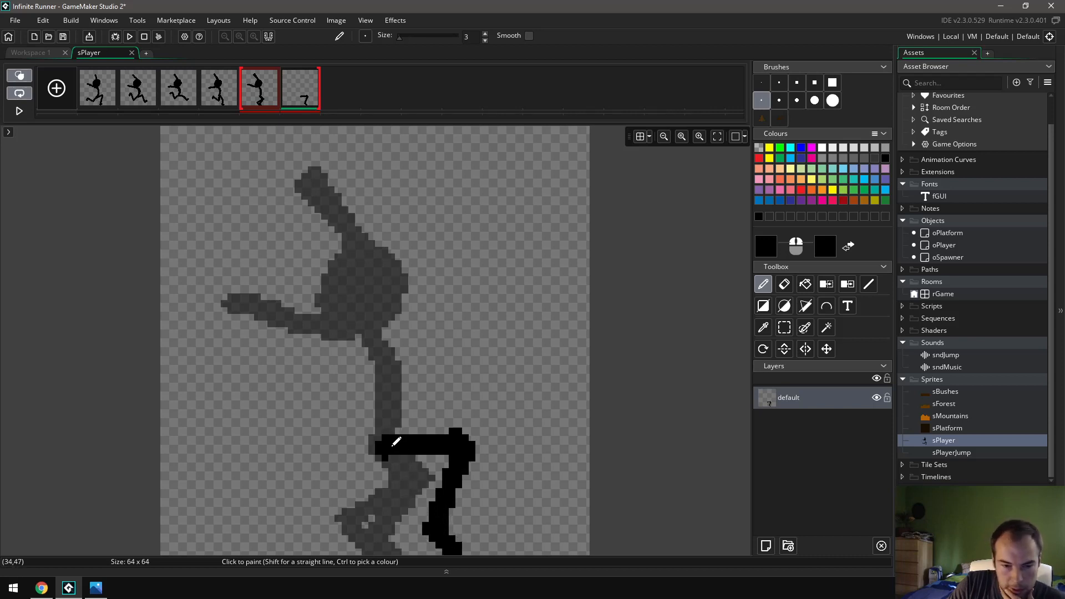
pyautogui.moveTo(395, 456); pyautogui.dragTo(352, 505)
pyautogui.moveTo(298, 531)
pyautogui.mouseDown()
pyautogui.moveTo(332, 507)
pyautogui.moveTo(303, 544)
pyautogui.mouseUp()
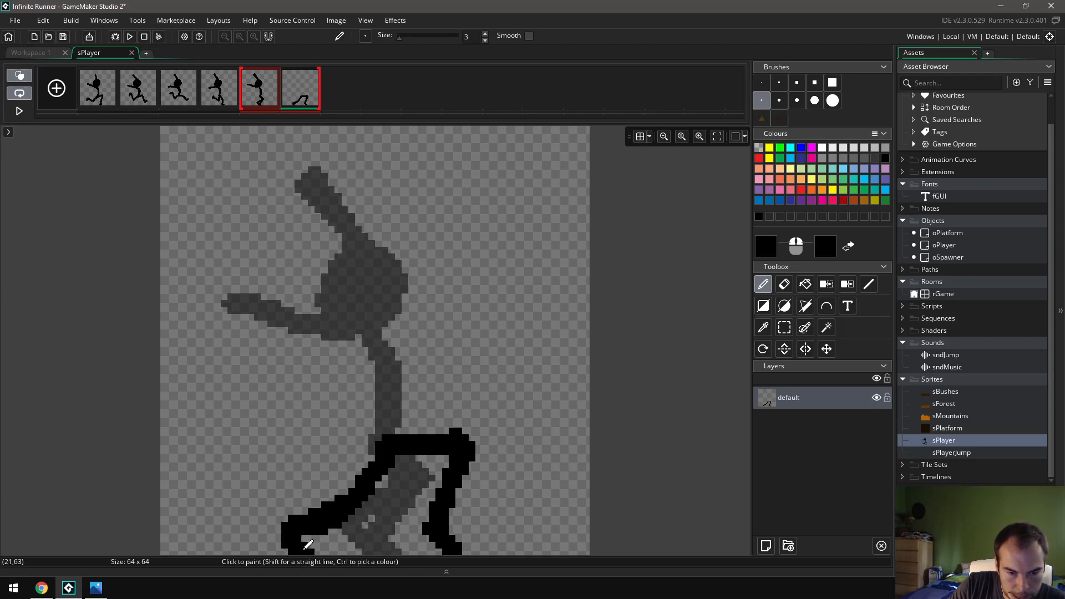
# - Draw the sixth frame's torso, head and two trailing arms over the ghosted figure
pyautogui.moveTo(388, 430)
pyautogui.mouseDown()
pyautogui.moveTo(391, 366)
pyautogui.moveTo(368, 255)
pyautogui.moveTo(377, 280)
pyautogui.moveTo(351, 275)
pyautogui.moveTo(383, 294)
pyautogui.moveTo(369, 282)
pyautogui.moveTo(377, 327)
pyautogui.moveTo(383, 317)
pyautogui.mouseUp()
pyautogui.moveTo(361, 261)
pyautogui.mouseDown()
pyautogui.moveTo(373, 248)
pyautogui.moveTo(368, 333)
pyautogui.moveTo(239, 306)
pyautogui.moveTo(272, 300)
pyautogui.moveTo(267, 285)
pyautogui.mouseUp()
pyautogui.moveTo(366, 240)
pyautogui.mouseDown()
pyautogui.moveTo(308, 169)
pyautogui.moveTo(376, 252)
pyautogui.mouseUp()
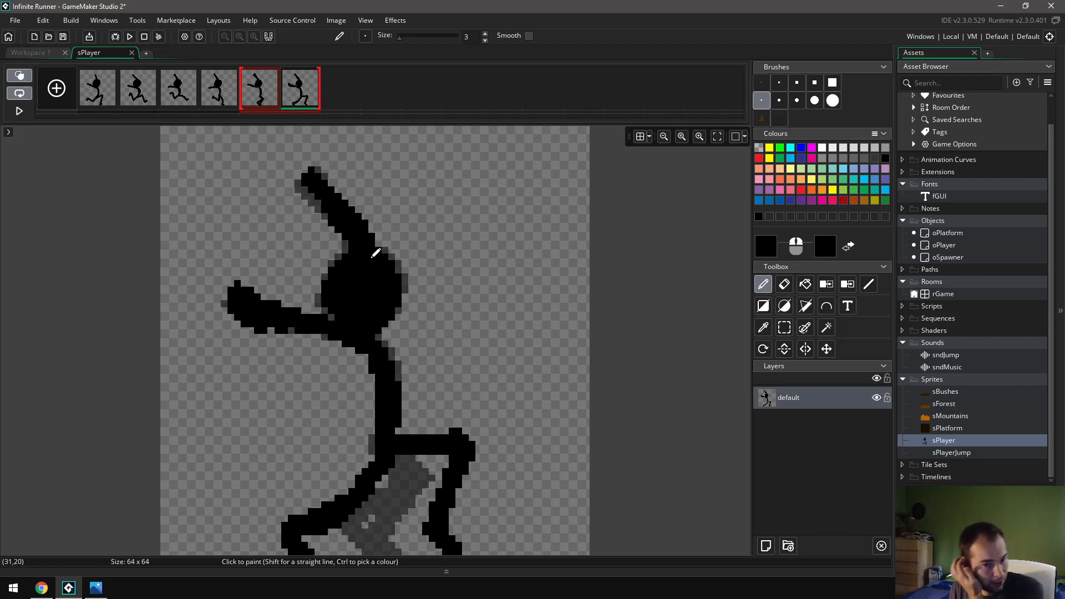
# - Play back the running animation, stop it and close the sPlayer image editor
pyautogui.click(19, 110)
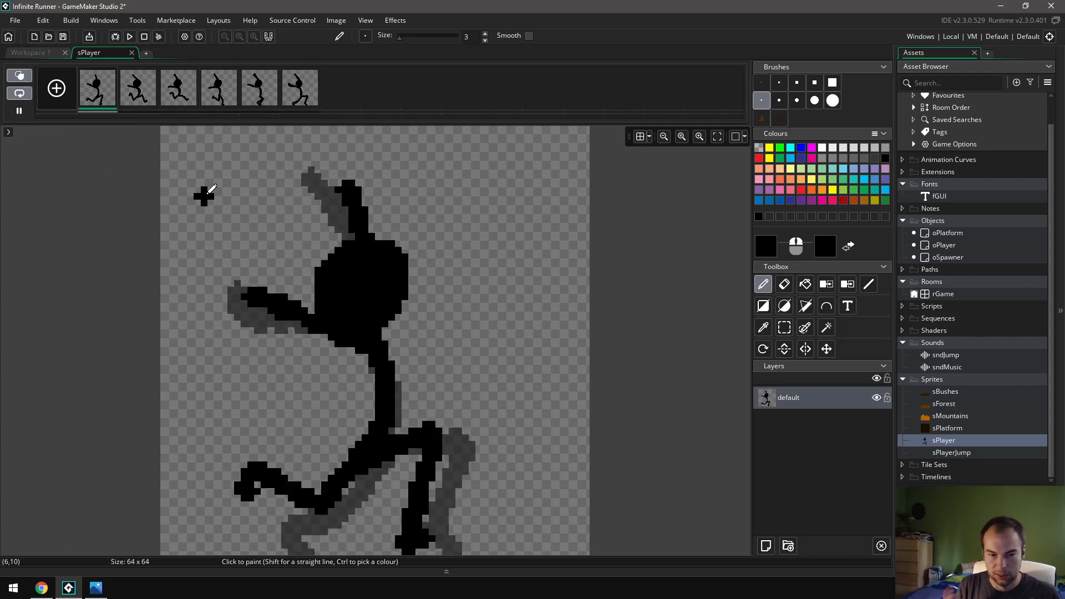
pyautogui.click(23, 113)
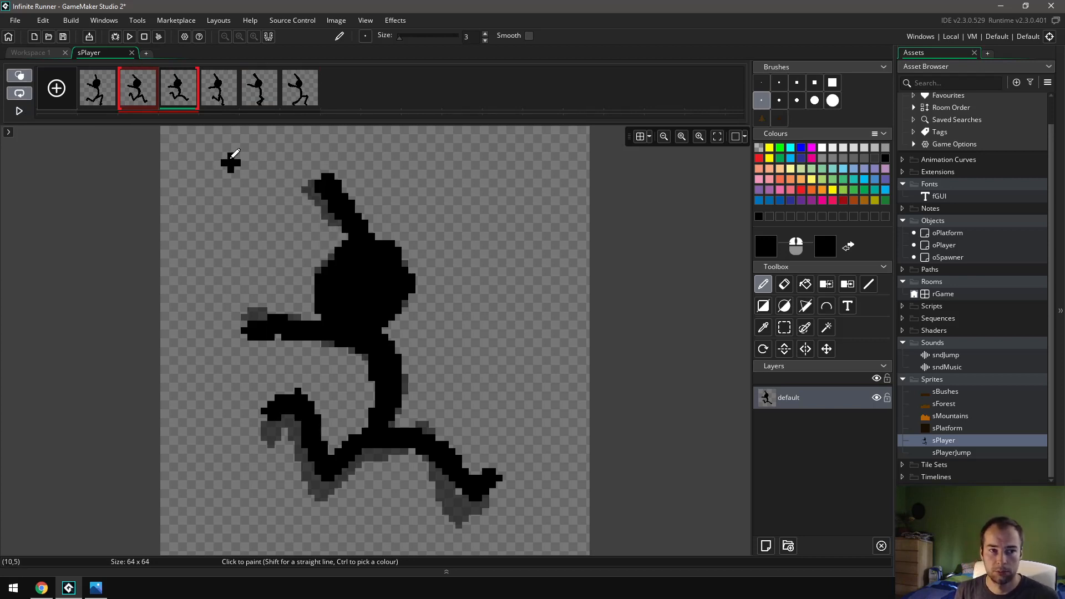
pyautogui.click(132, 53)
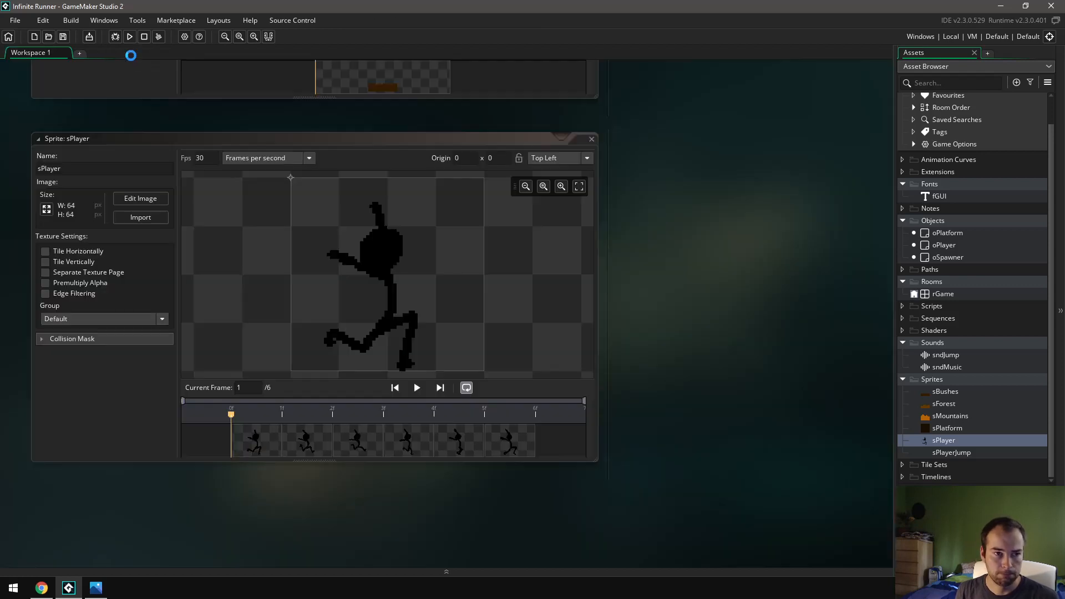
# - Look through the six sPlayer frames to compare their poses for use as the jump sprite
pyautogui.click(945, 453)
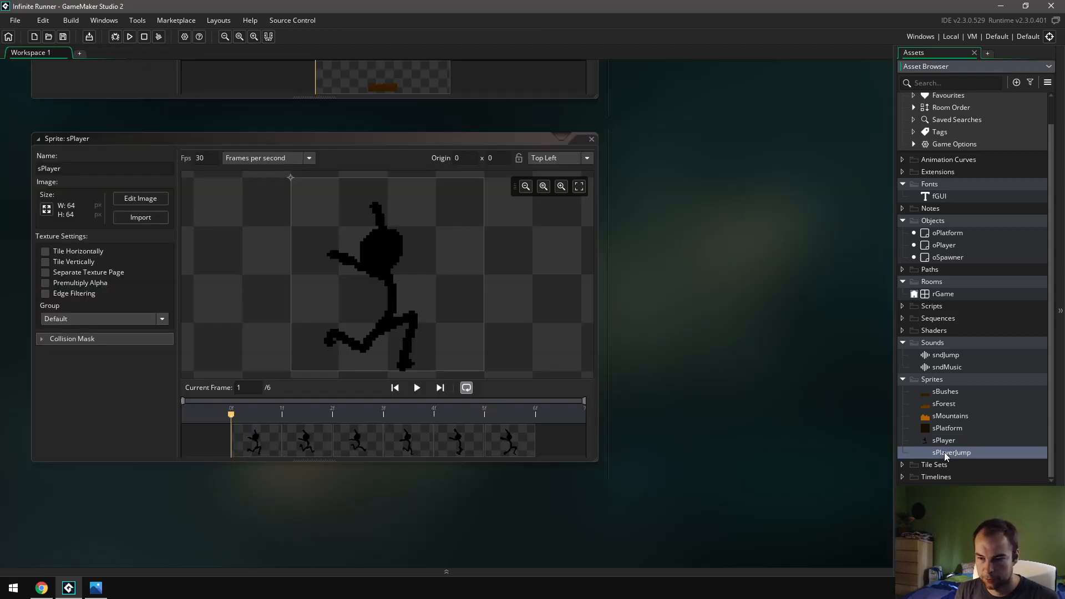
pyautogui.click(266, 443)
pyautogui.click(301, 443)
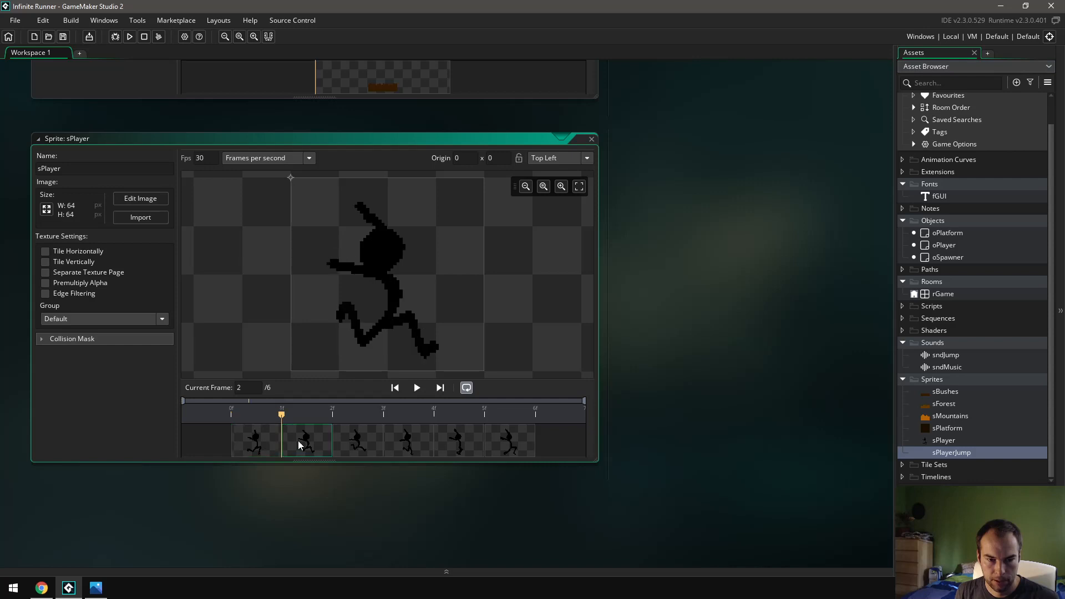
pyautogui.click(341, 445)
pyautogui.click(405, 442)
pyautogui.click(373, 434)
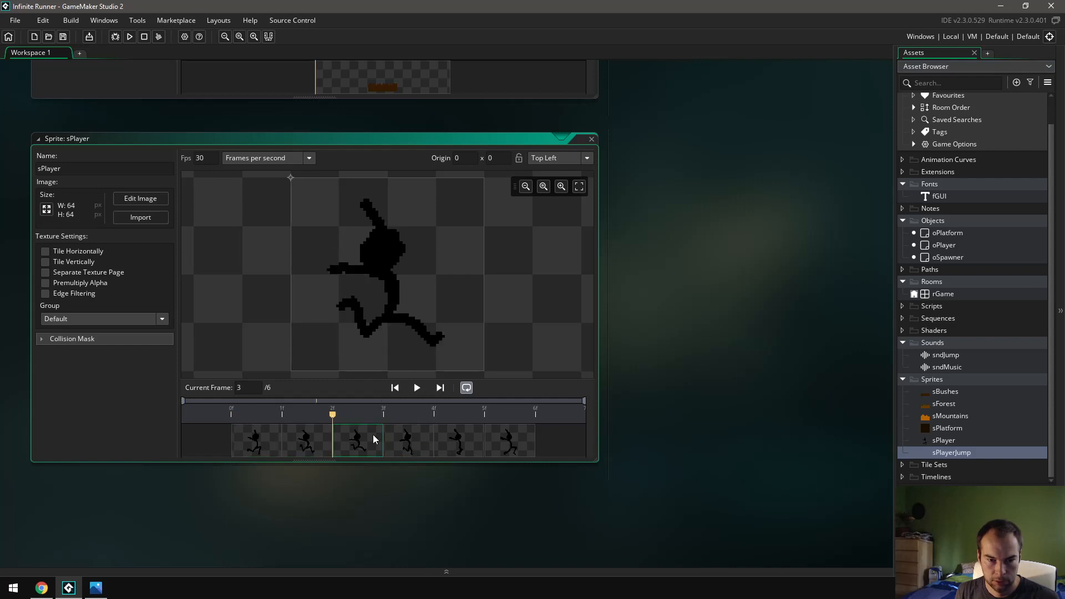
pyautogui.click(409, 439)
pyautogui.click(459, 444)
pyautogui.click(510, 443)
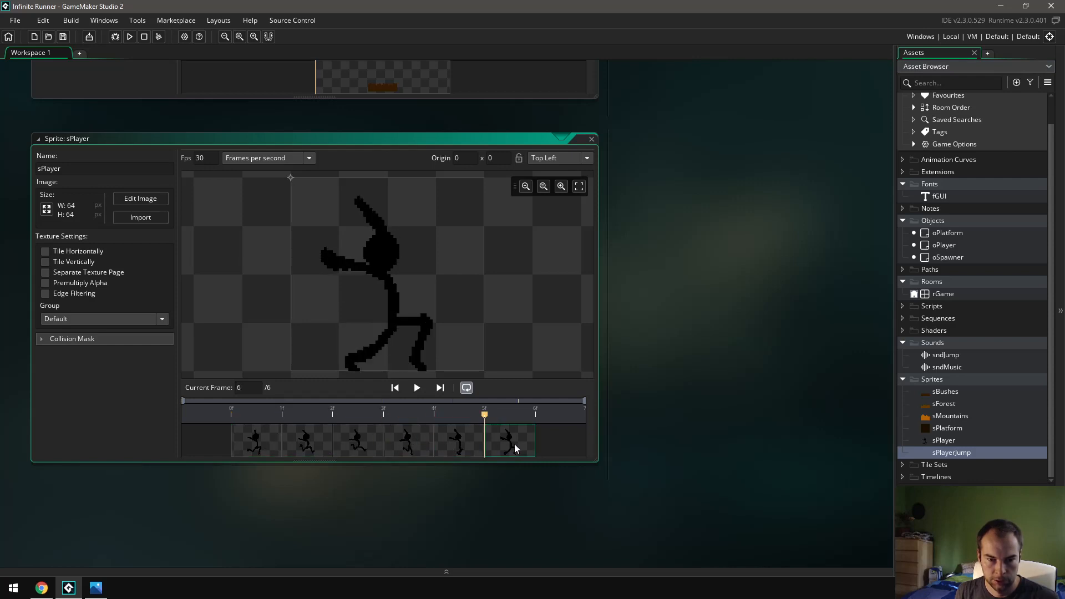
# - Copy the third sPlayer frame into the sPlayerJump sprite and delete the blank frame there
pyautogui.click(361, 444)
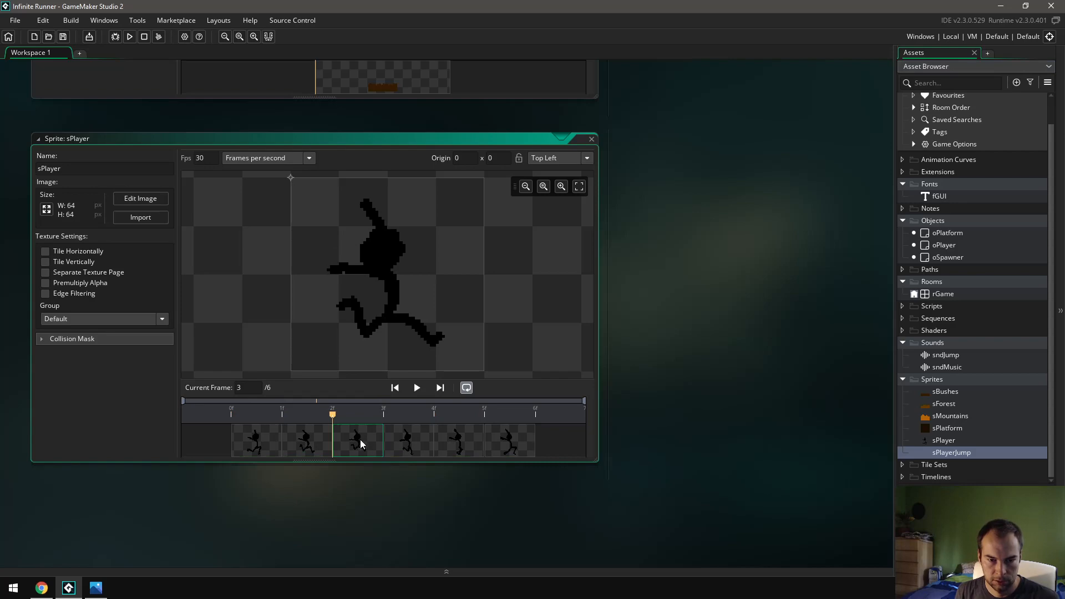
pyautogui.rightClick(361, 443)
pyautogui.click(383, 484)
pyautogui.doubleClick(942, 452)
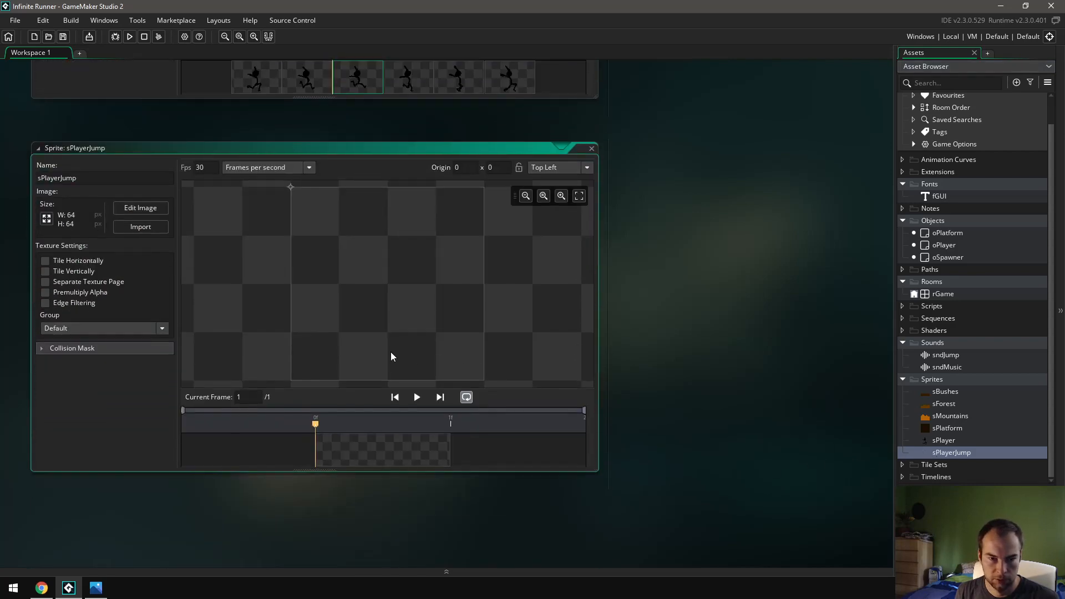
pyautogui.rightClick(396, 454)
pyautogui.click(420, 502)
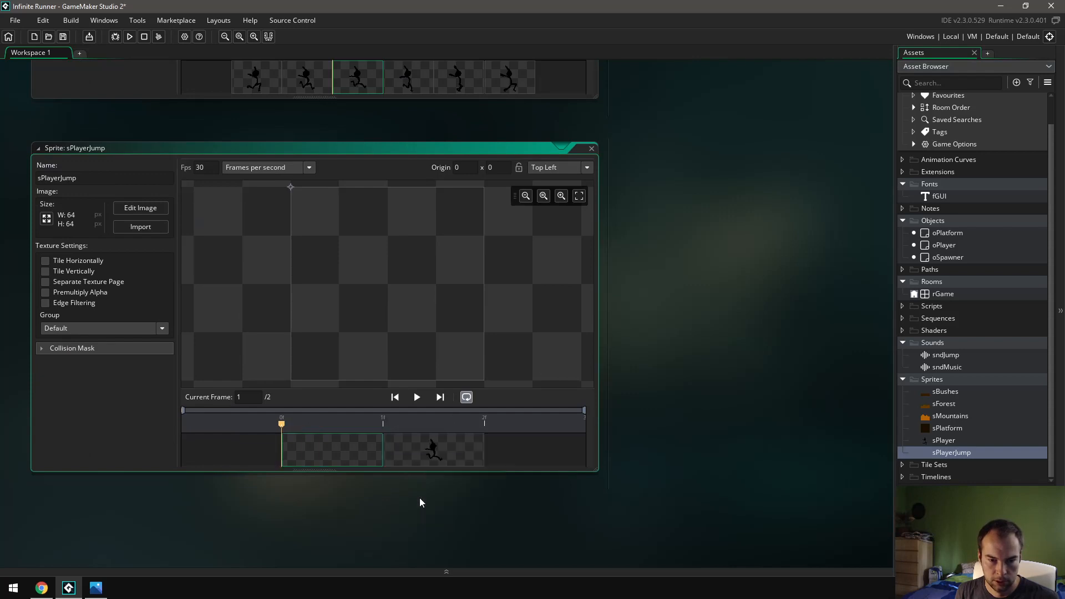
pyautogui.rightClick(367, 452)
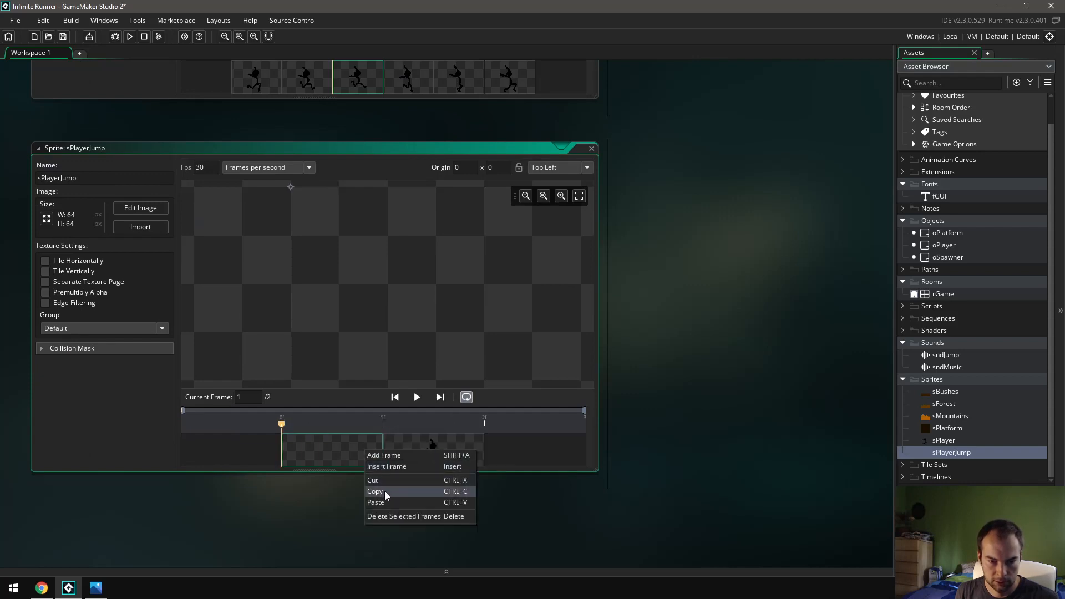
pyautogui.click(388, 517)
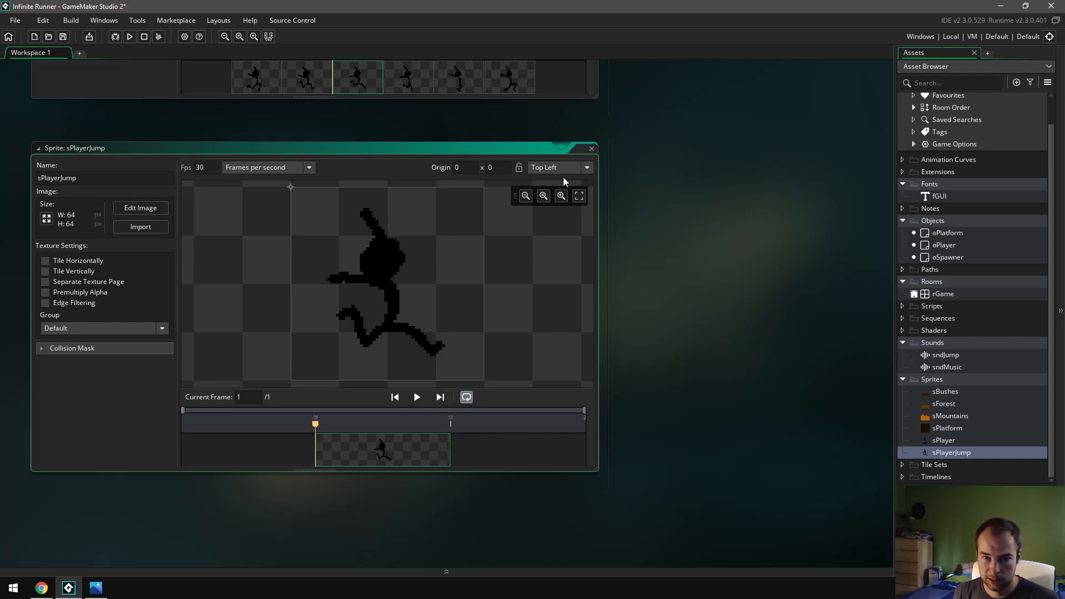
# - Set the origin of both sPlayerJump and sPlayer to Bottom Centre and close the two sprite editors
pyautogui.click(587, 168)
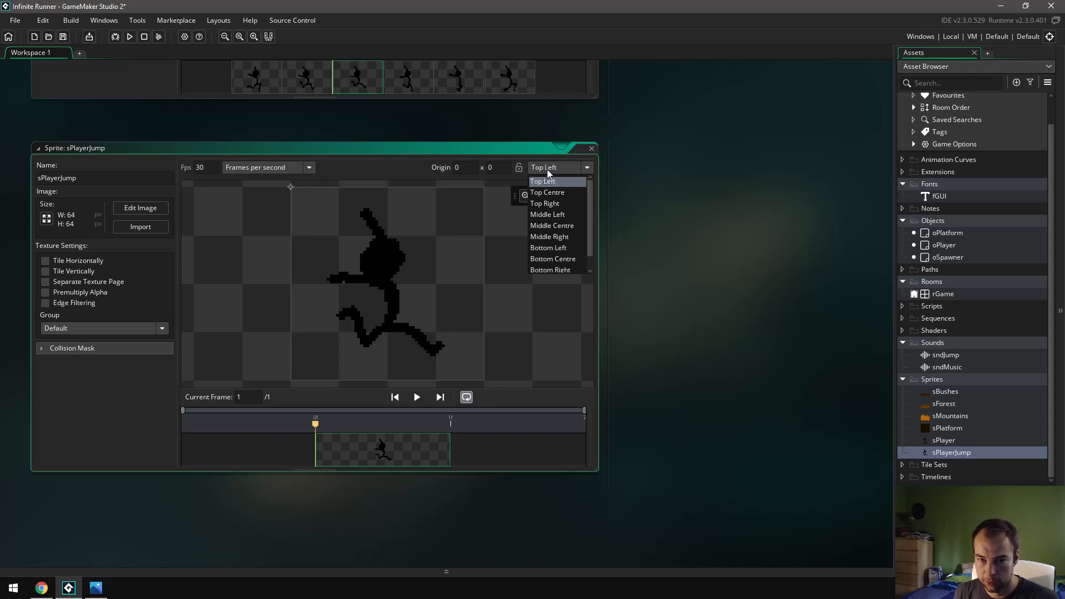
pyautogui.click(560, 260)
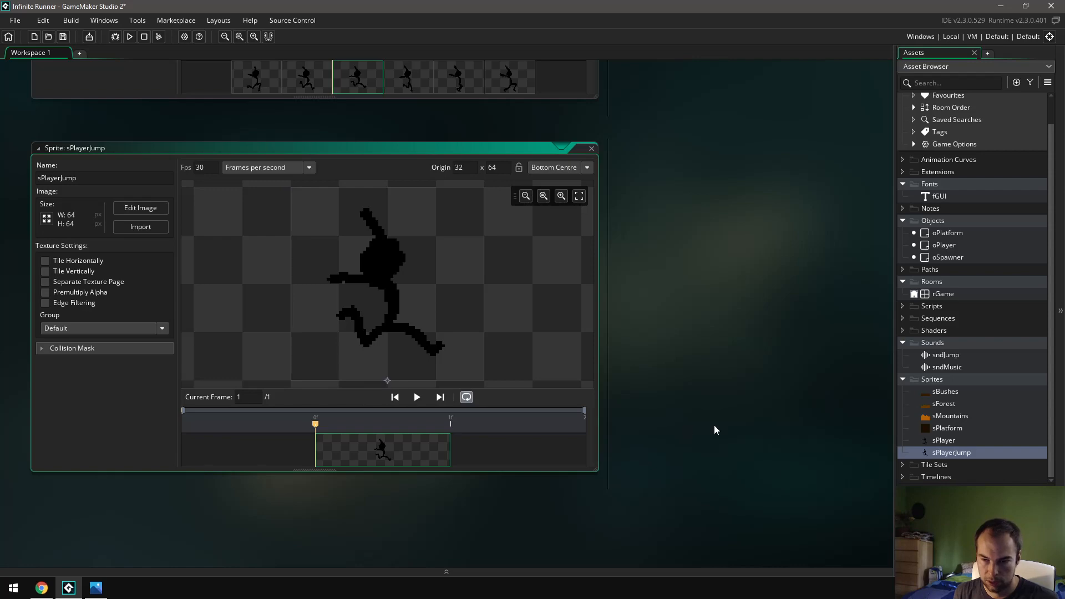
pyautogui.doubleClick(943, 441)
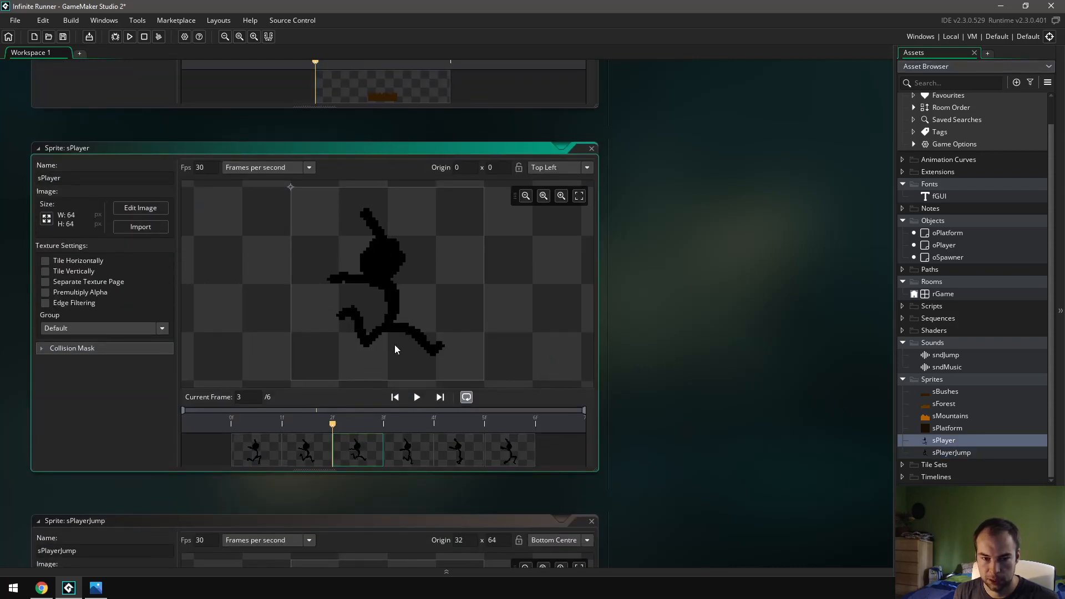
pyautogui.click(586, 167)
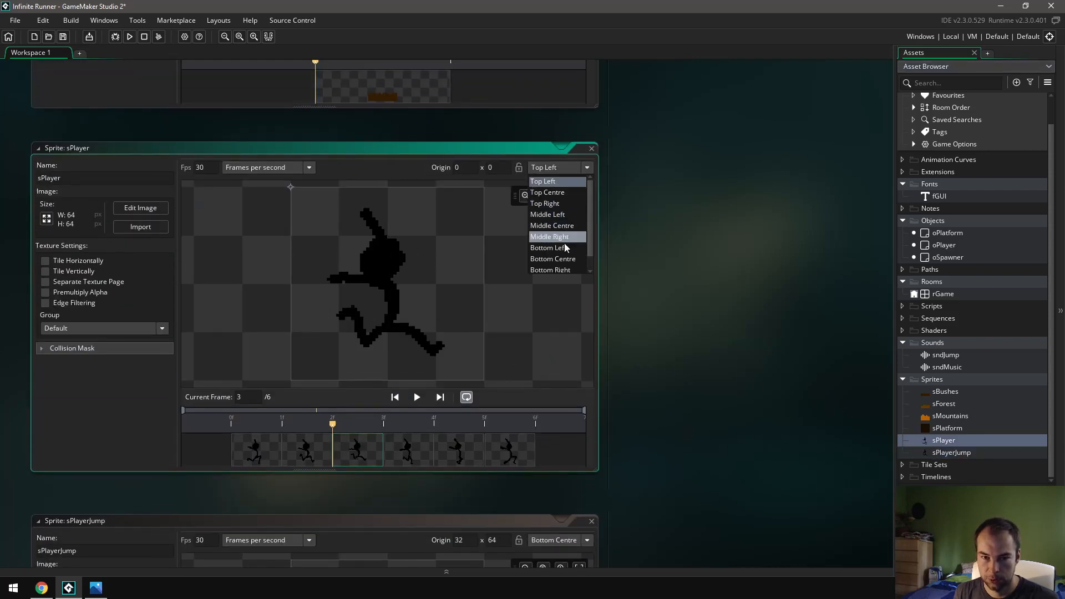
pyautogui.click(563, 259)
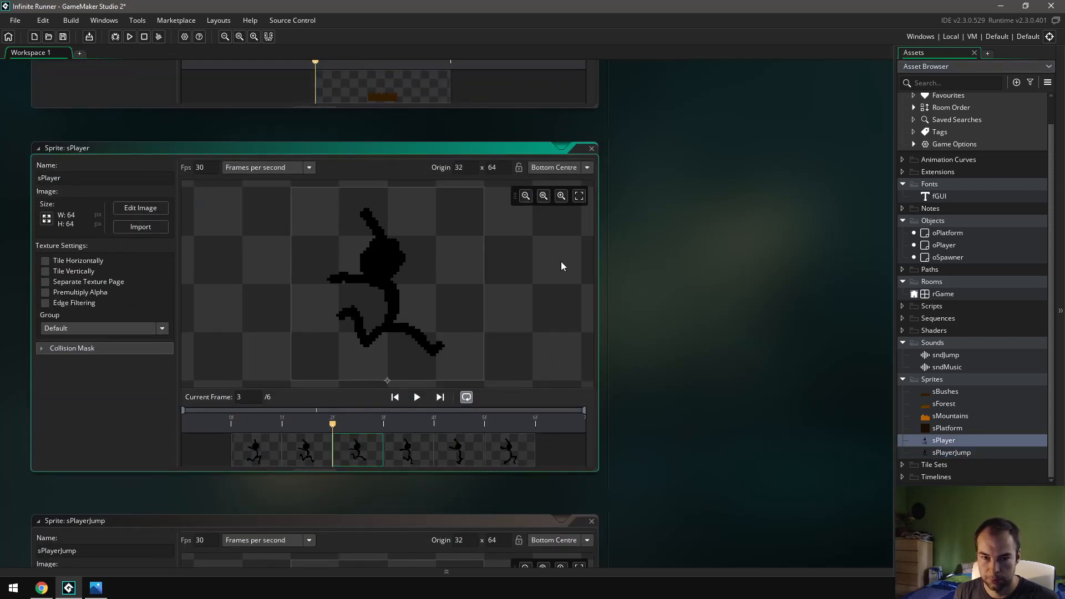
pyautogui.click(592, 149)
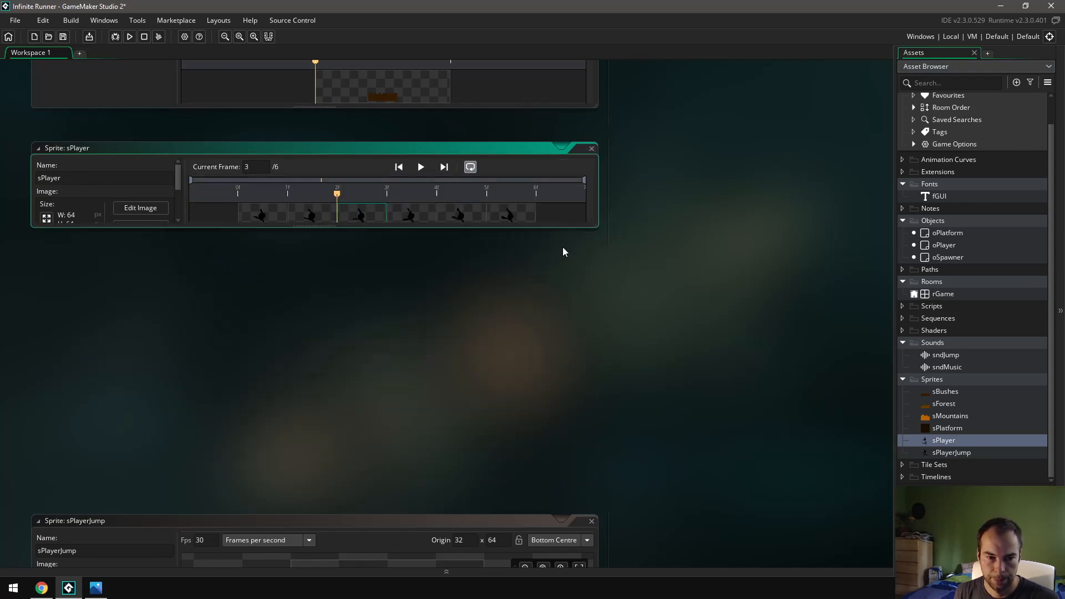
pyautogui.click(591, 522)
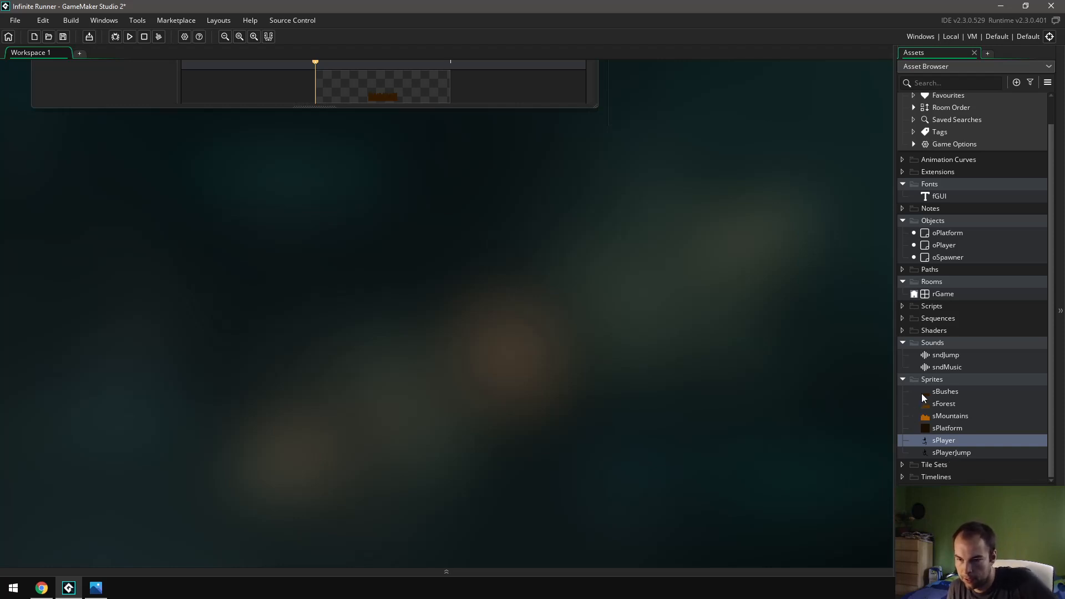
# - Load sndBounce.wav from the Desktop as the audio file of the sndJump sound
pyautogui.doubleClick(944, 355)
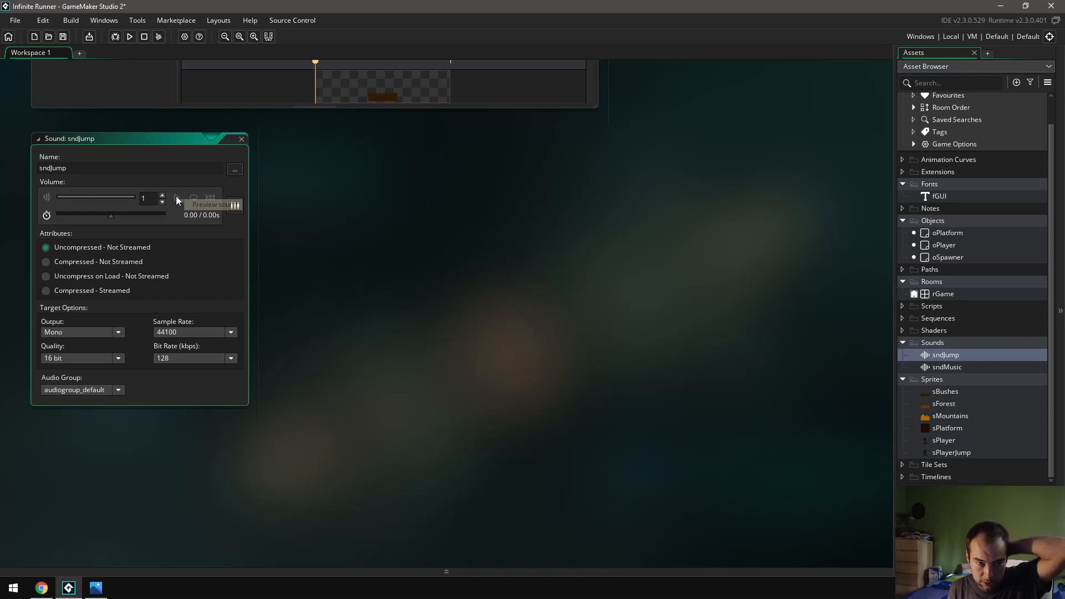
pyautogui.click(233, 170)
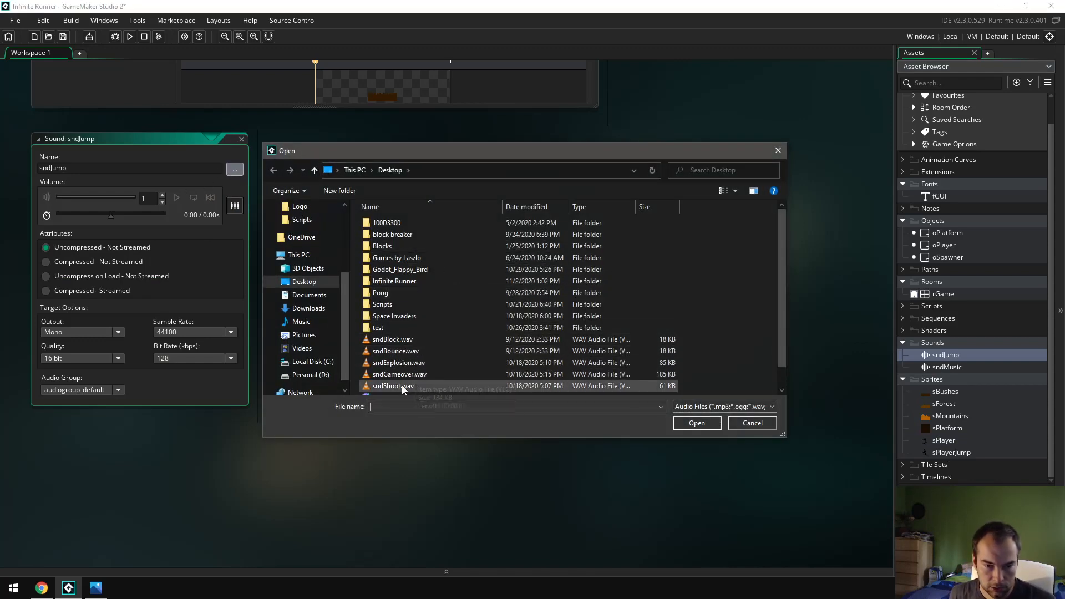
pyautogui.scroll(-1, 411, 349)
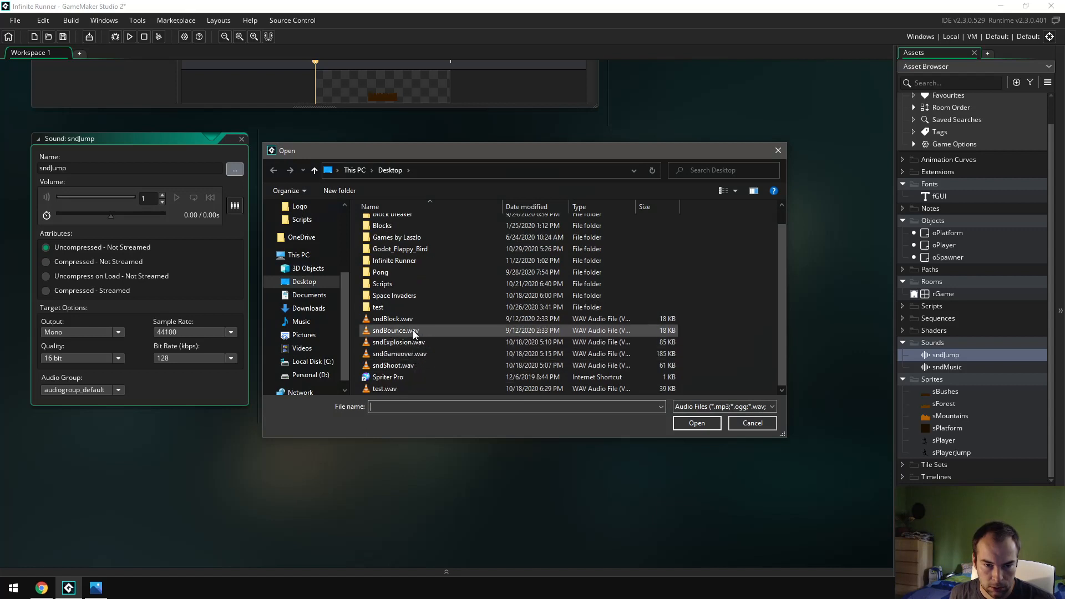
pyautogui.doubleClick(413, 330)
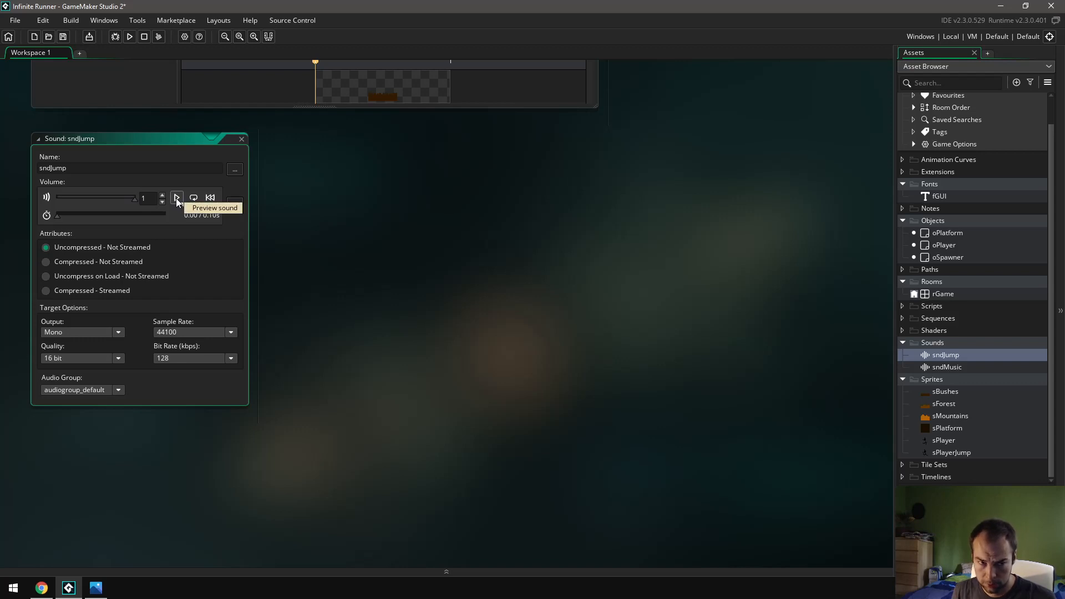
# - Replace the audio file of the sndJump sound with sndBlock.wav from the Desktop
pyautogui.click(235, 169)
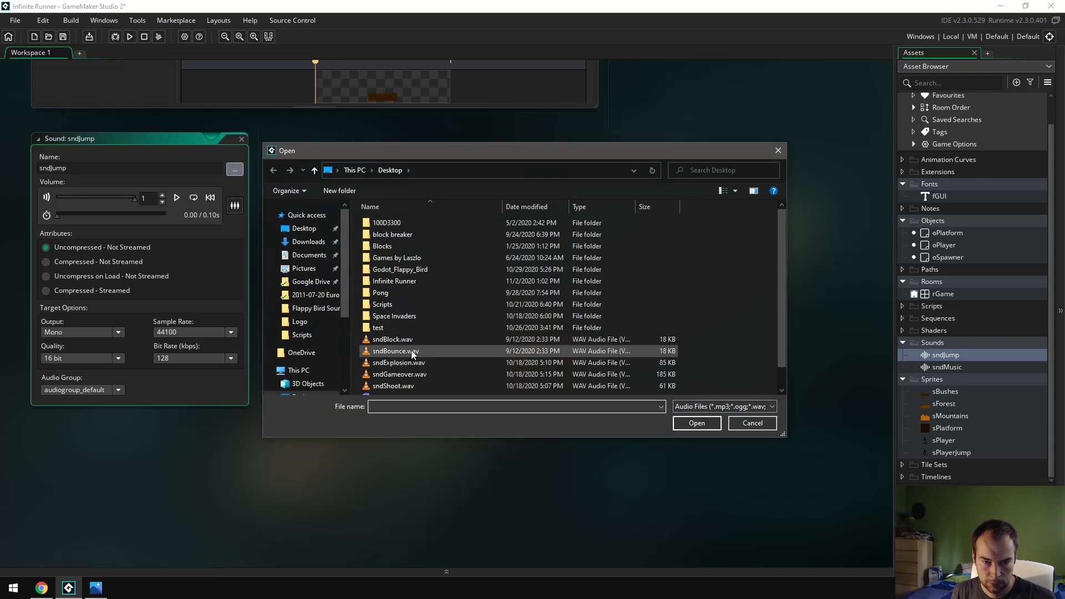
pyautogui.doubleClick(391, 340)
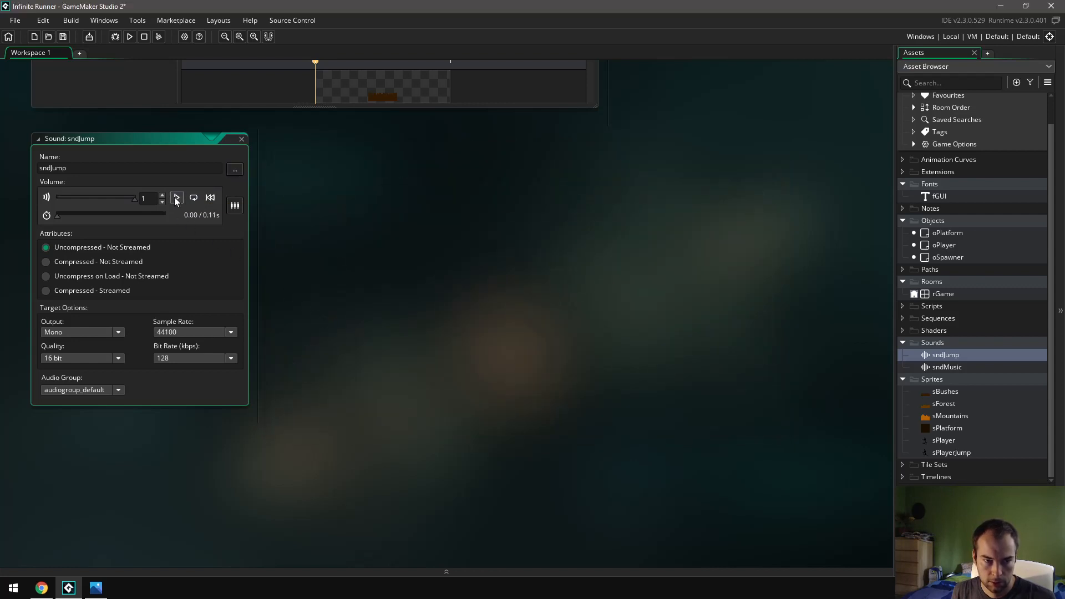
# - Browse for another sndJump audio file, going to the Games folder inside Projects on the Personal (D:) drive
pyautogui.click(235, 170)
pyautogui.scroll(-1, 424, 360)
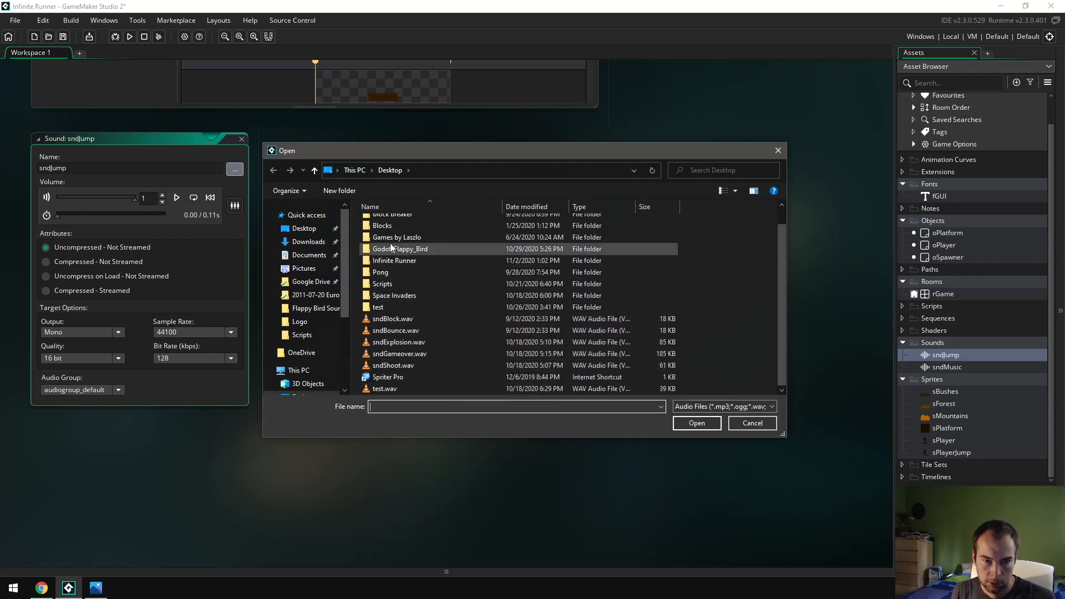
pyautogui.scroll(2, 391, 267)
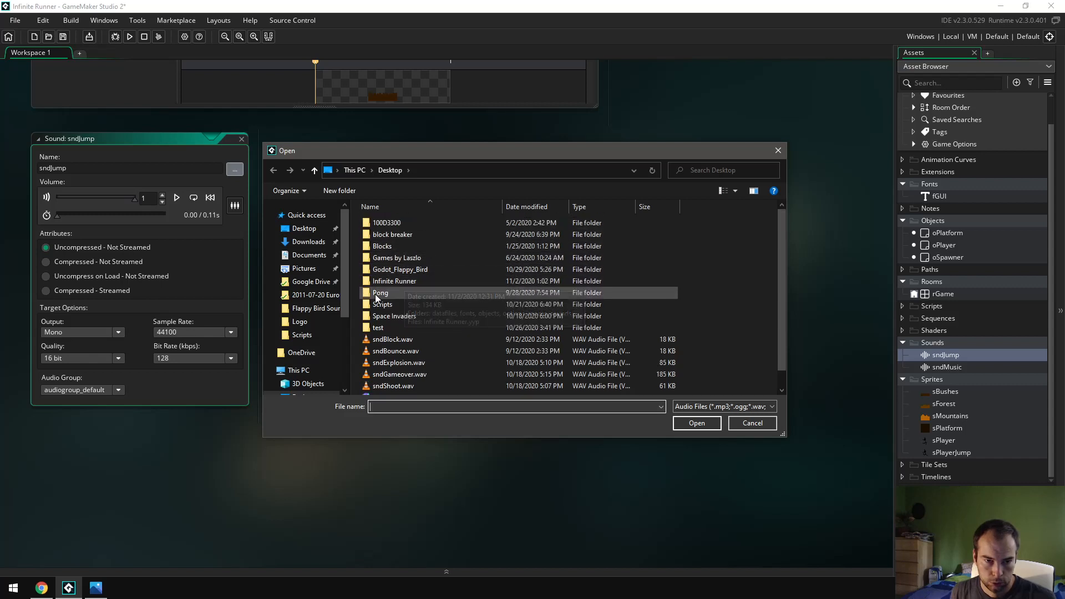
pyautogui.scroll(-2, 343, 339)
pyautogui.scroll(-2, 344, 339)
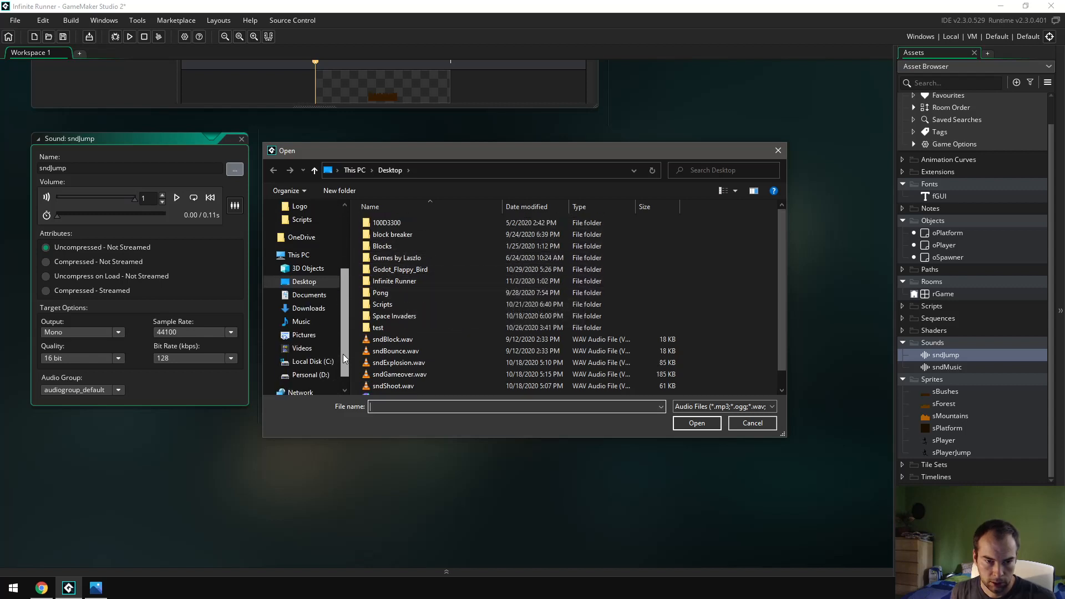
pyautogui.click(313, 375)
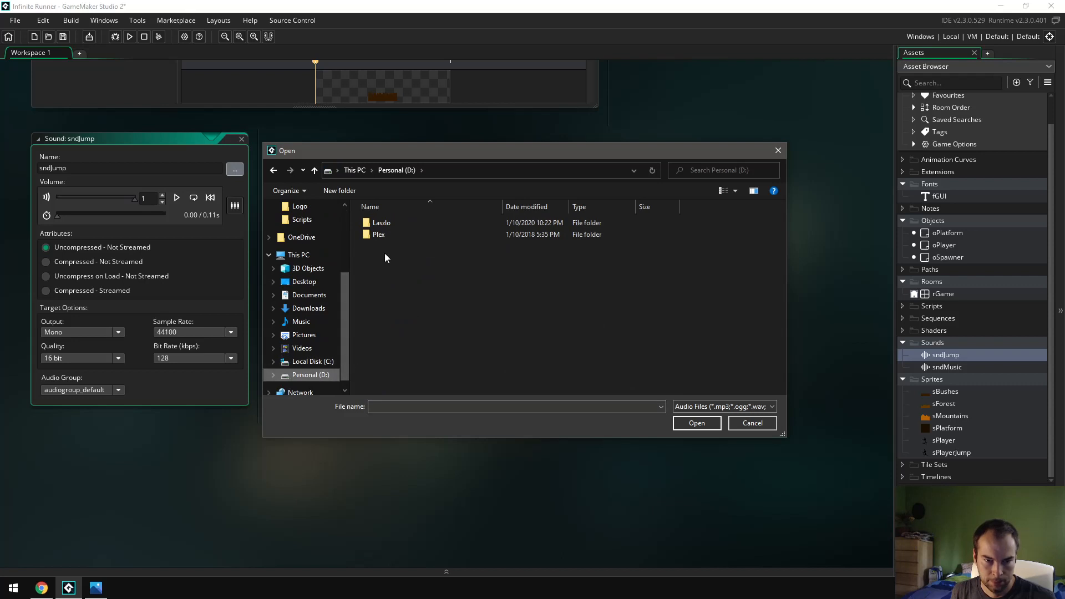
pyautogui.doubleClick(380, 222)
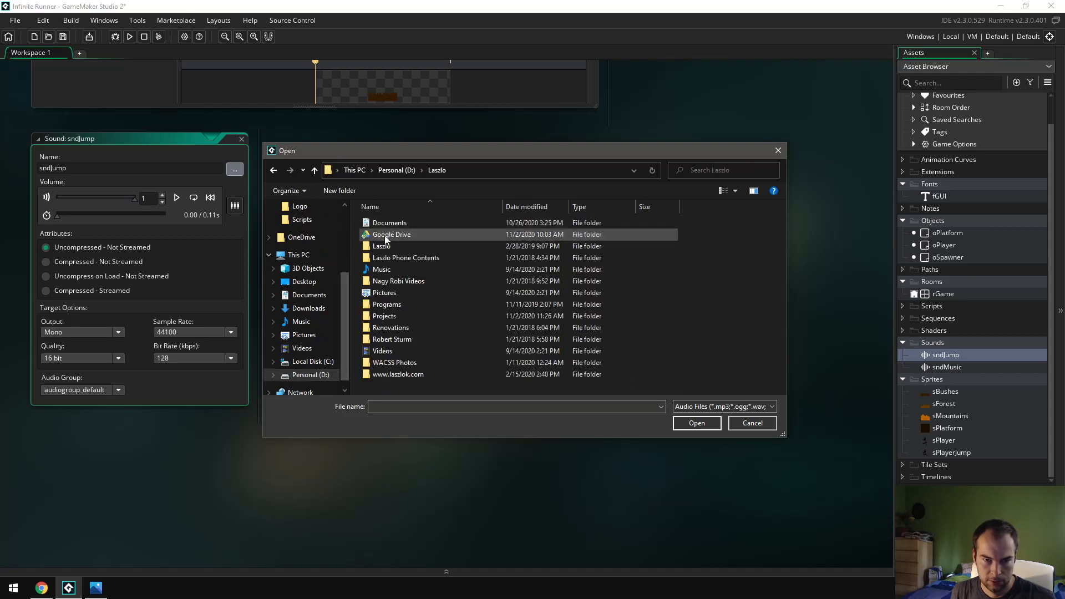
pyautogui.doubleClick(396, 316)
pyautogui.doubleClick(395, 259)
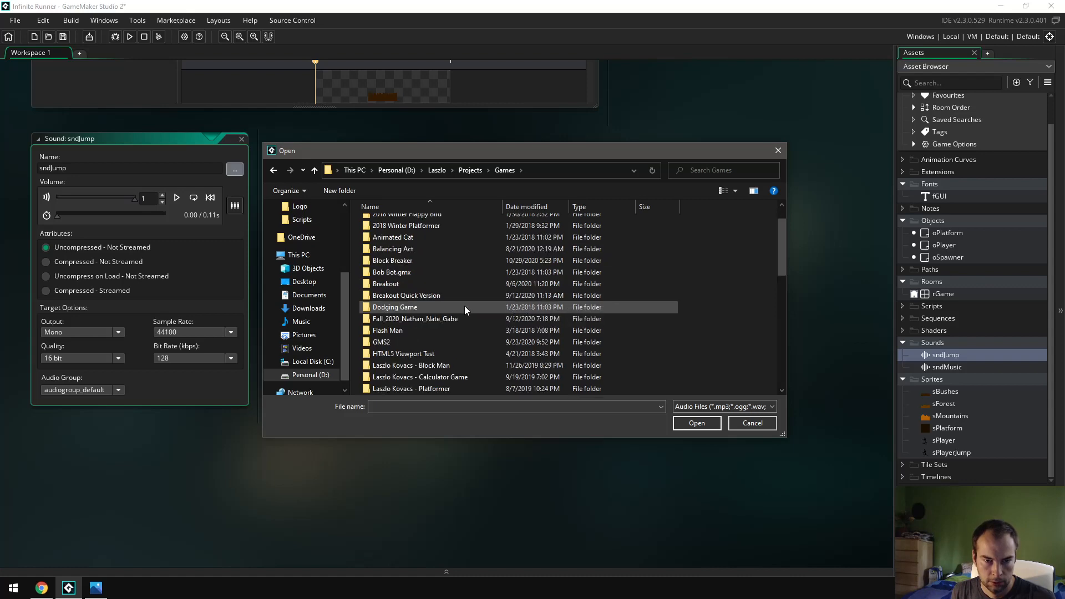
# - Load snd_jump.wav from the sound/audio folder of Running Man.gmx as the audio file of sndJump
pyautogui.scroll(-2, 464, 305)
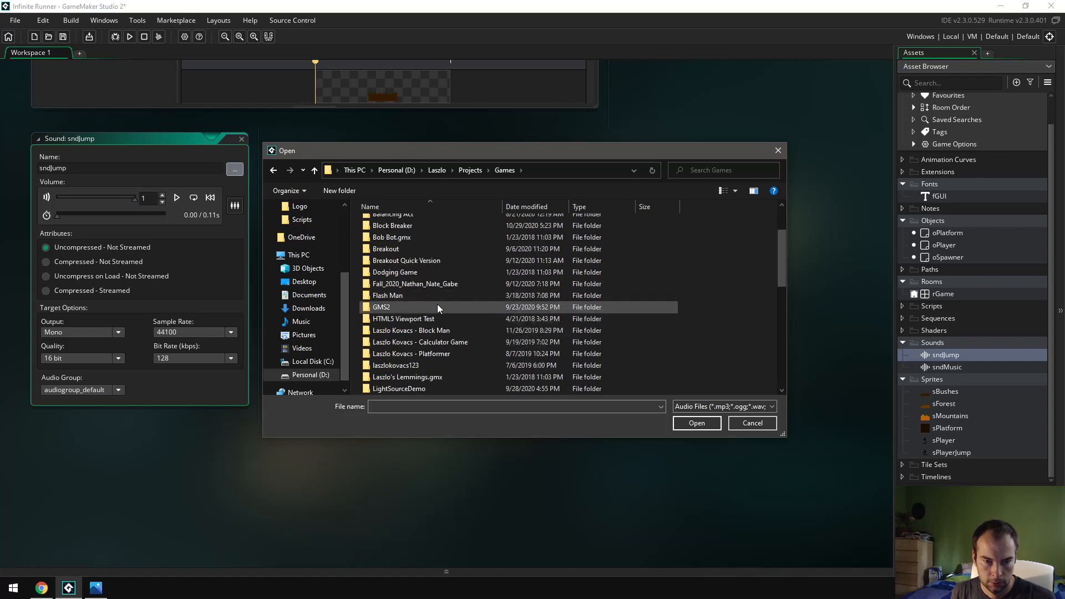
pyautogui.scroll(-4, 437, 304)
pyautogui.scroll(-3, 457, 313)
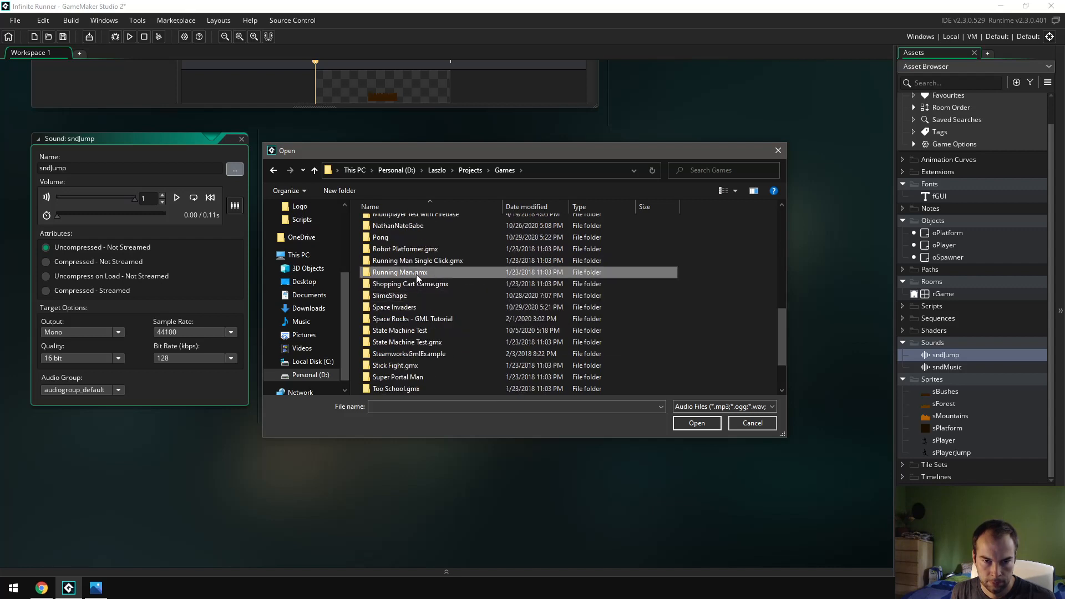
pyautogui.doubleClick(416, 273)
pyautogui.doubleClick(400, 293)
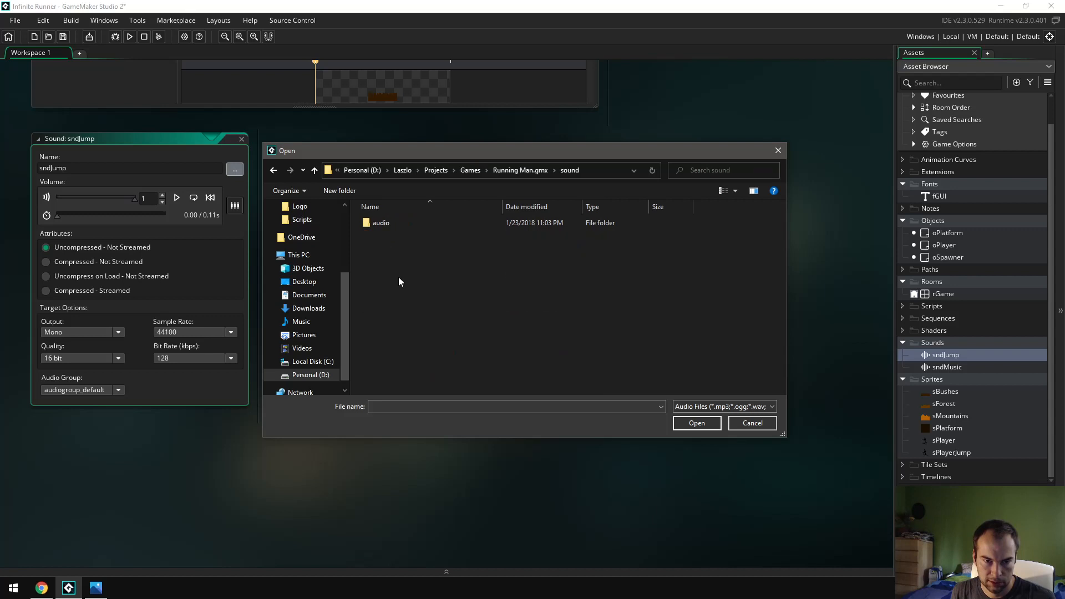
pyautogui.doubleClick(388, 223)
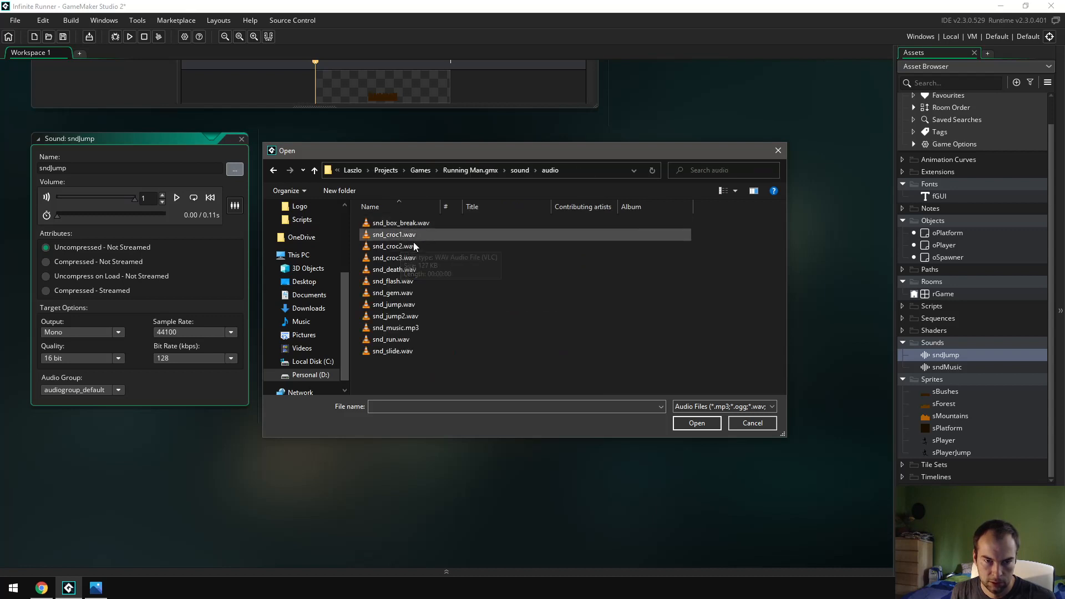
pyautogui.click(414, 306)
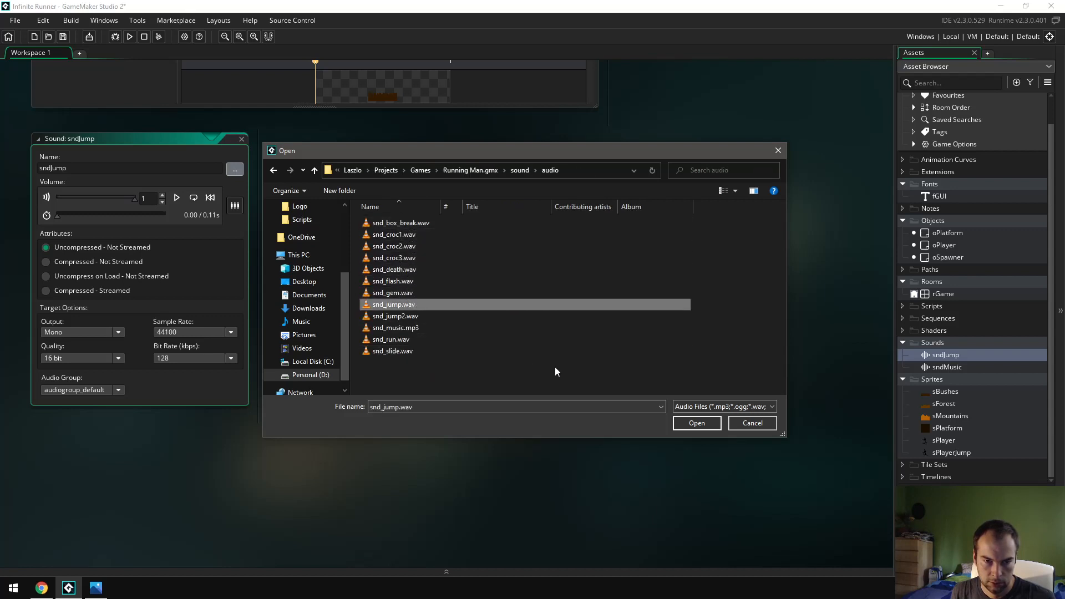
pyautogui.click(697, 423)
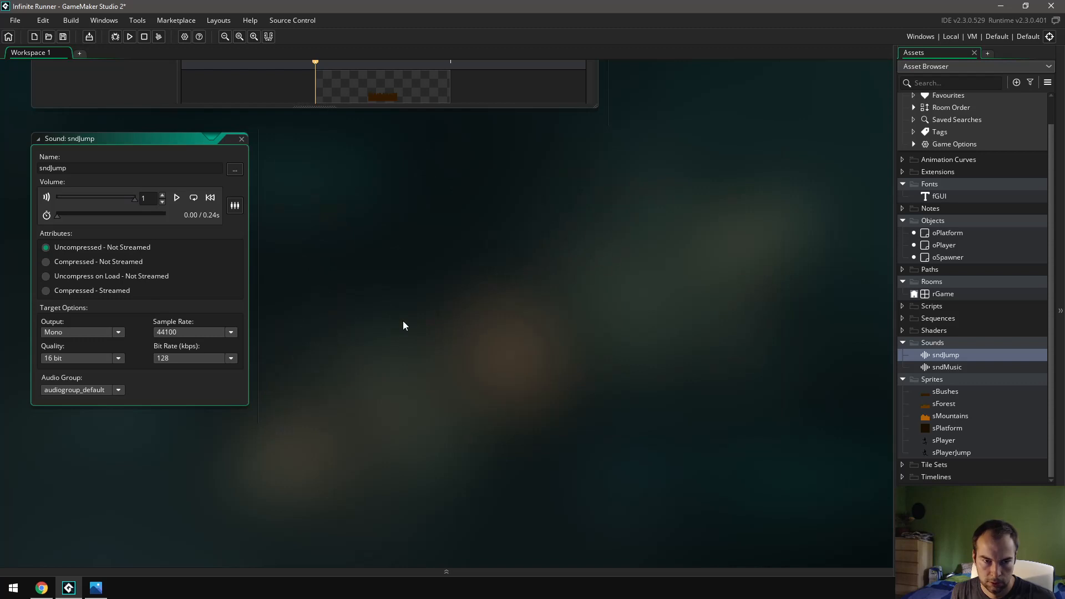
# - Preview the sndJump sound three times and close its editor
pyautogui.click(177, 197)
pyautogui.click(176, 197)
pyautogui.click(176, 197)
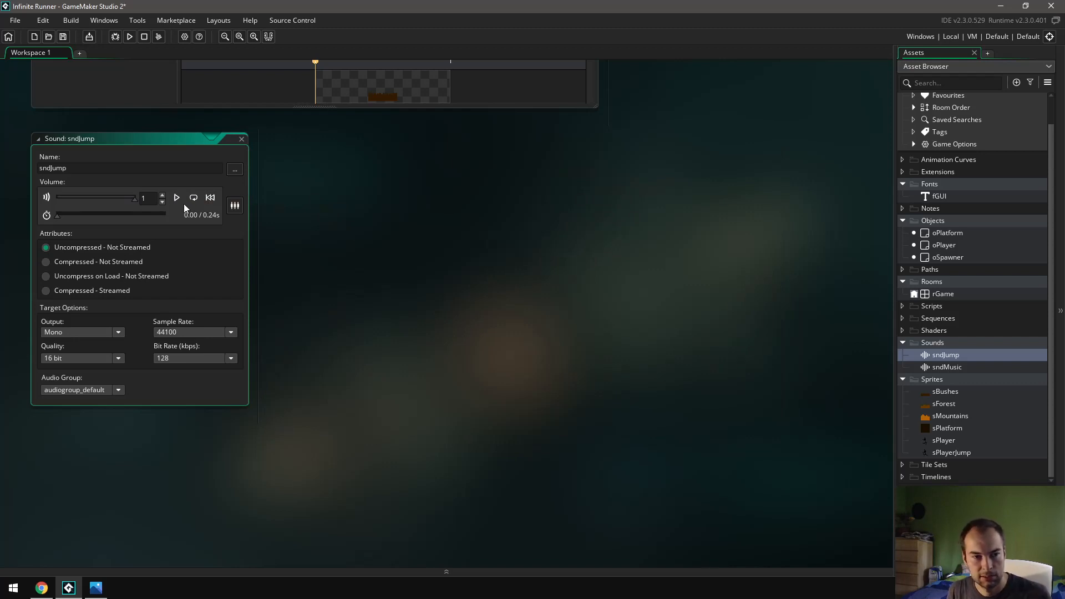
pyautogui.click(241, 139)
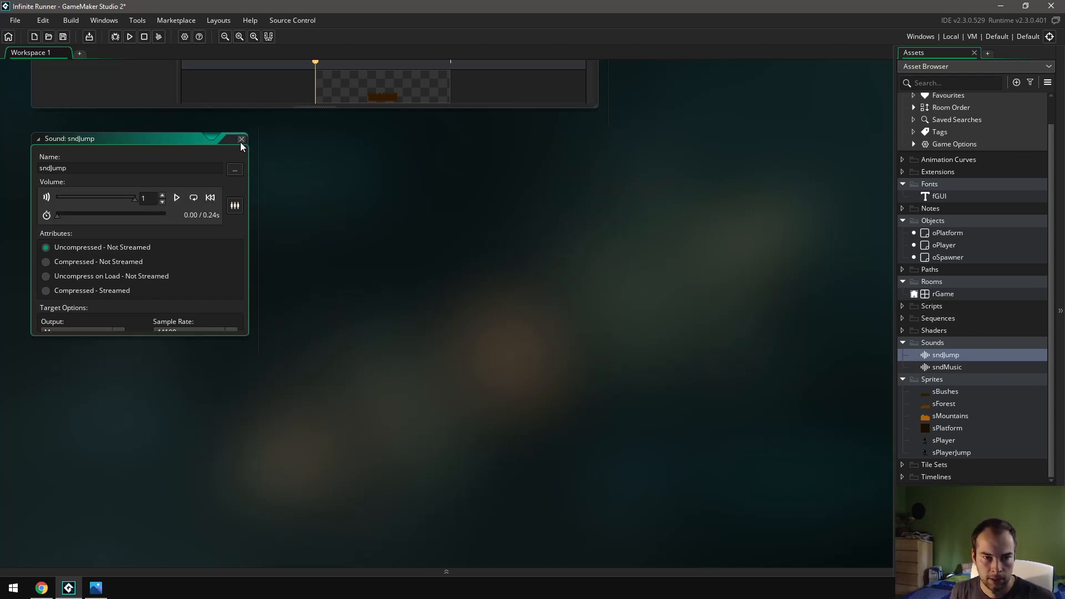
# - Open the sndMusic sound and load snd_music.mp3 from the Running Man.gmx audio folder into it
pyautogui.click(944, 366)
pyautogui.doubleClick(943, 365)
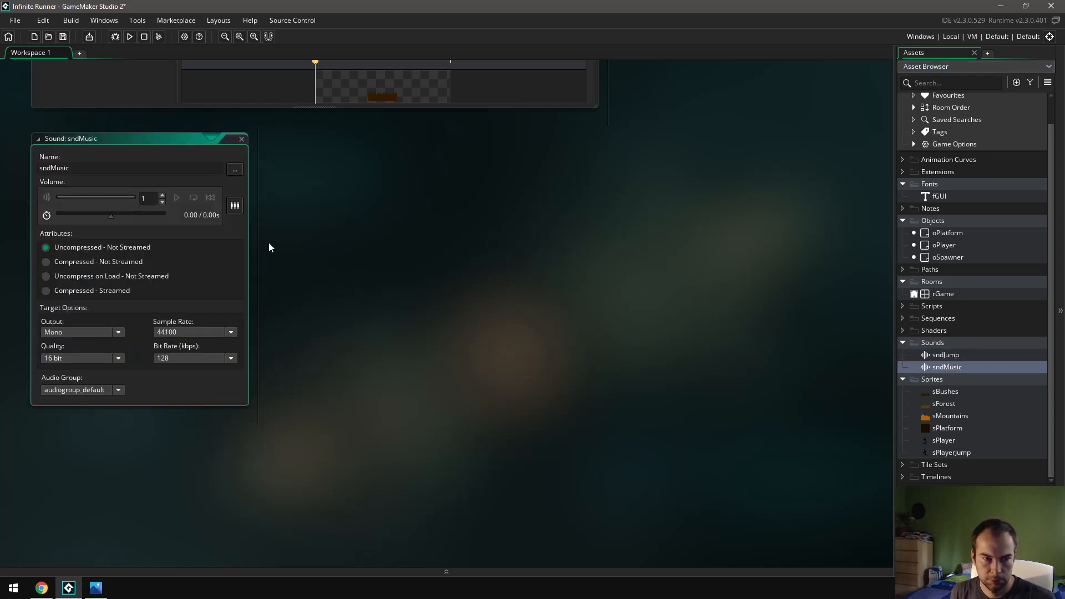
pyautogui.click(232, 172)
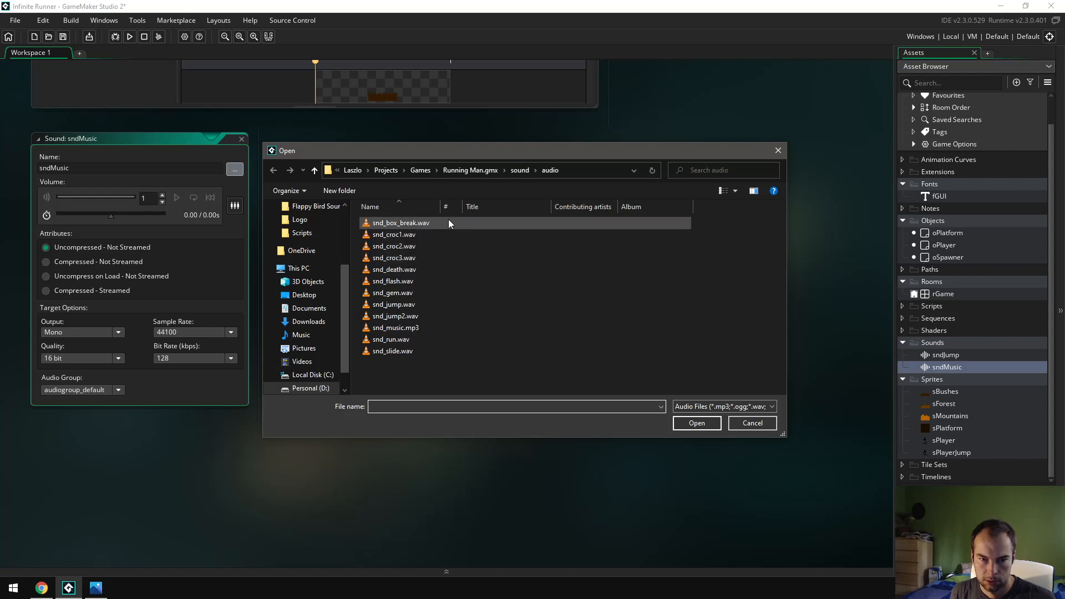
pyautogui.click(414, 329)
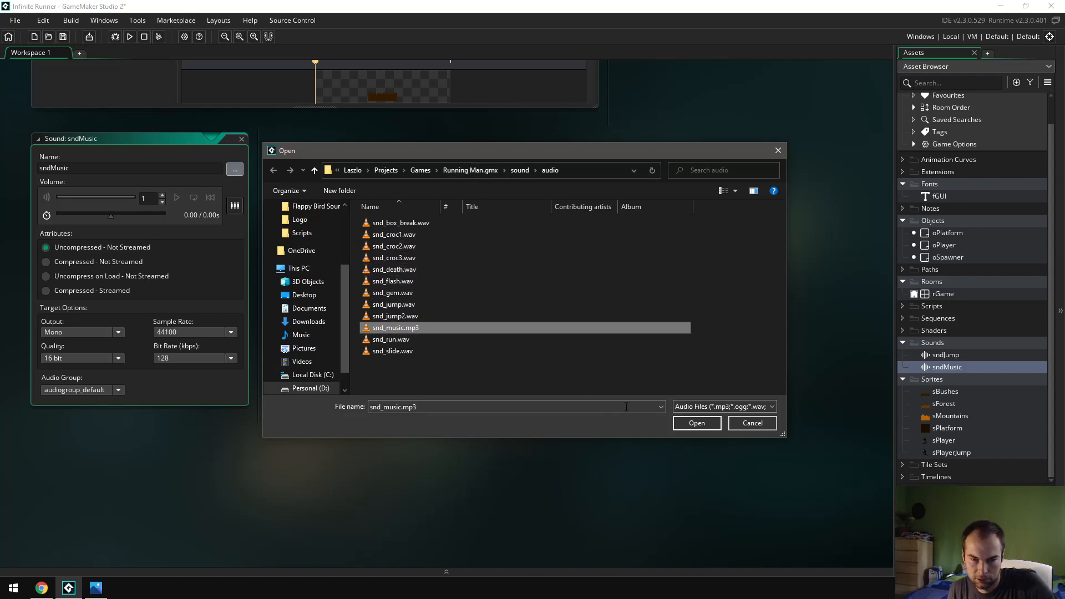
pyautogui.click(693, 423)
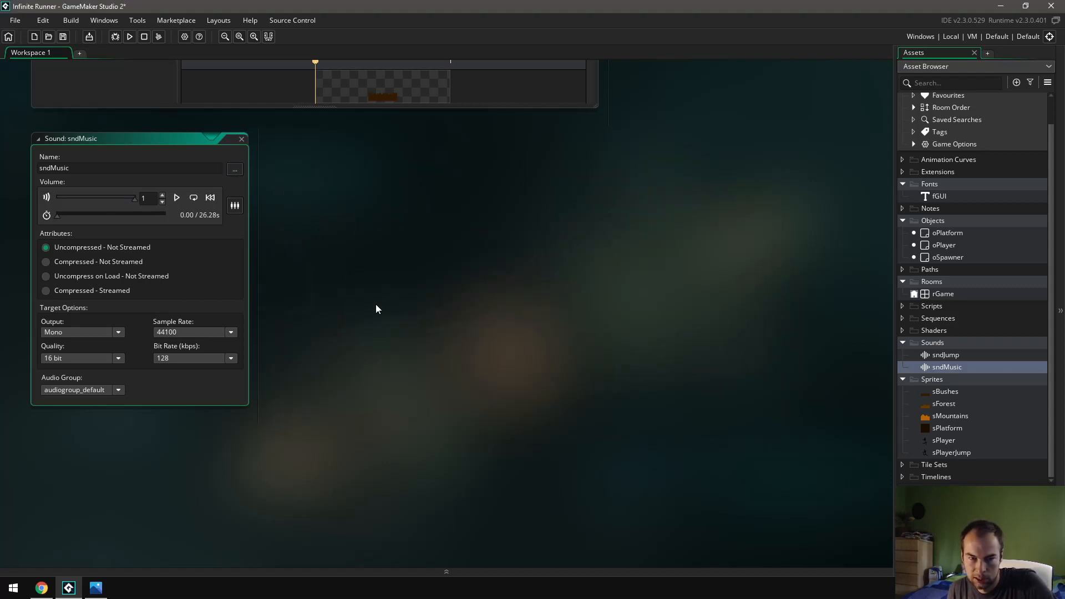
# - Preview the beginning of the sndMusic track, stop the playback and close the sound's editor
pyautogui.click(177, 200)
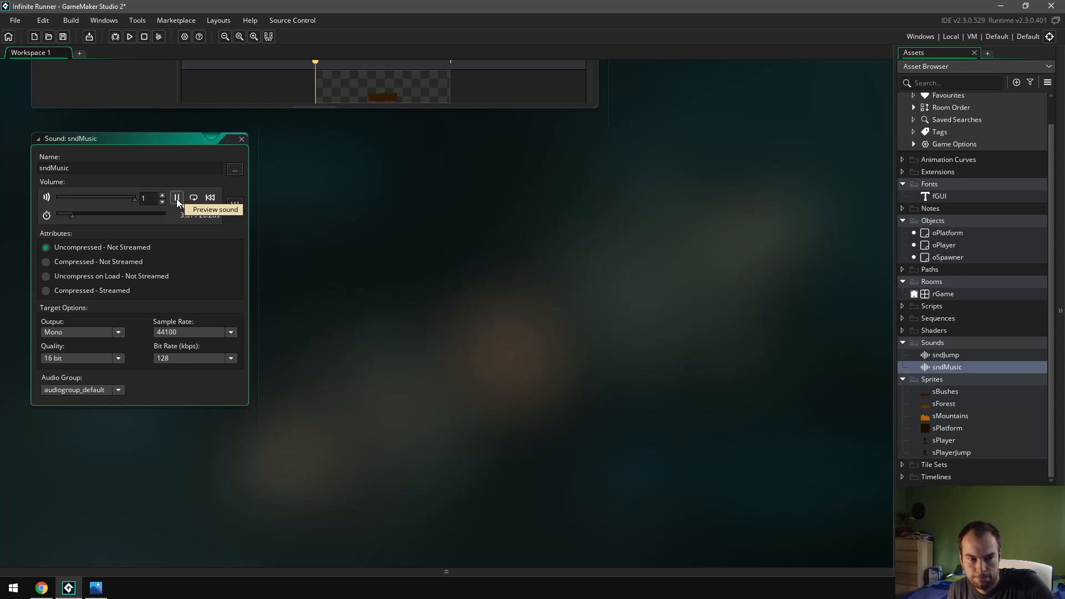
pyautogui.click(176, 198)
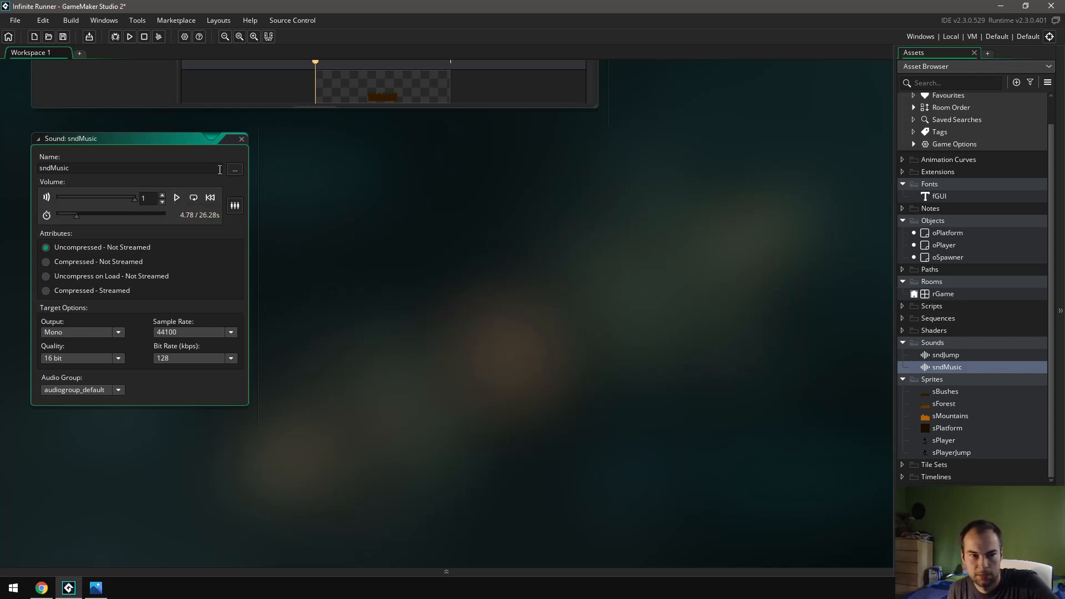
pyautogui.click(241, 141)
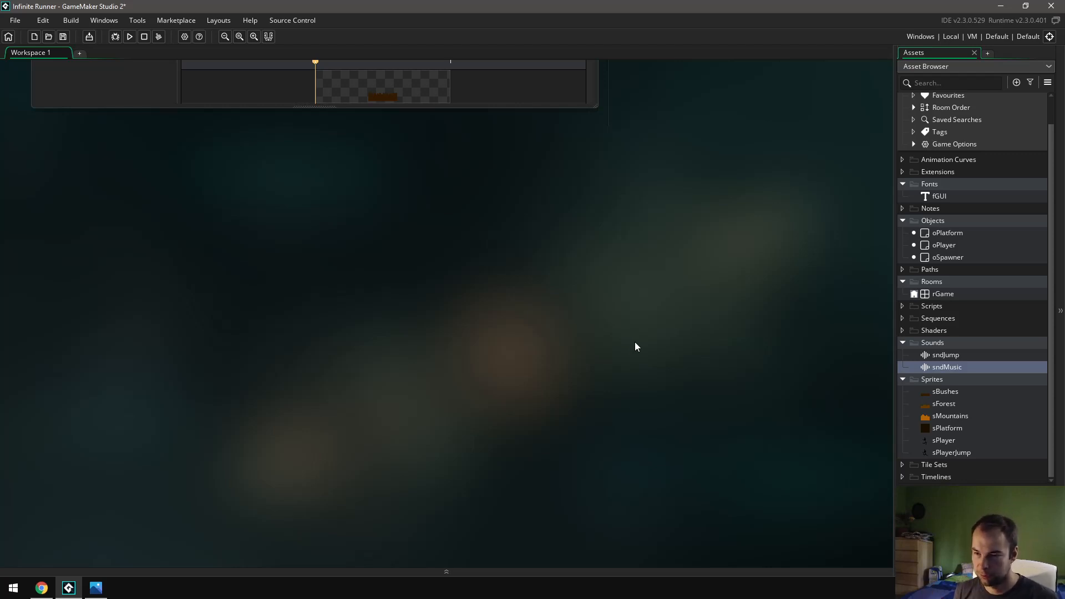
pyautogui.scroll(2, 1045, 325)
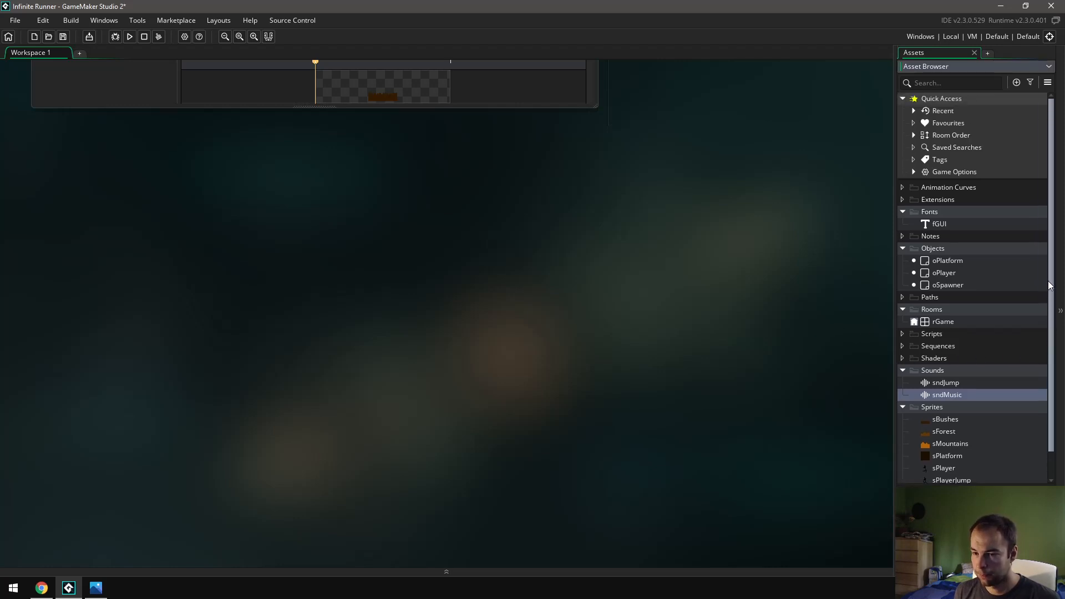